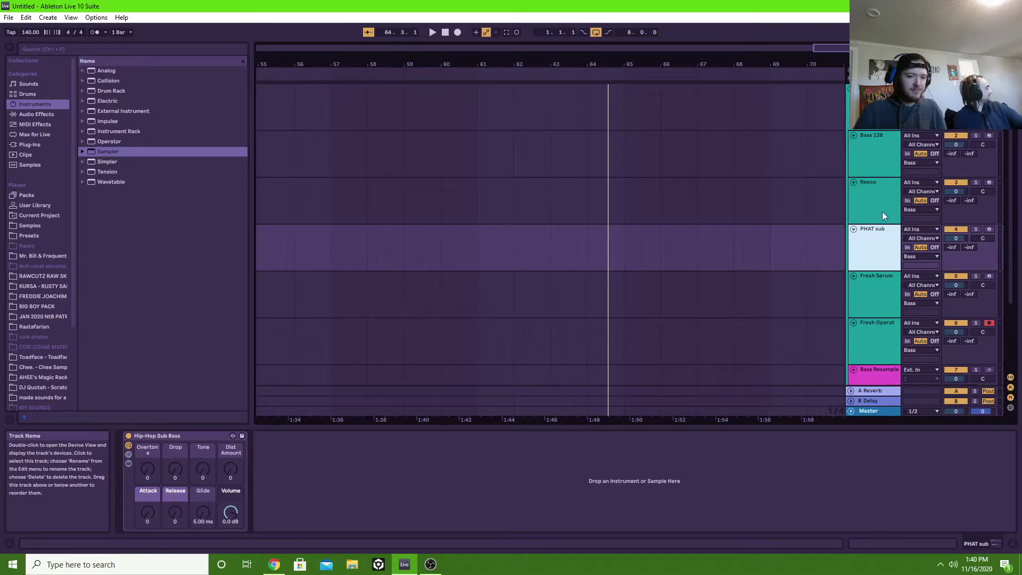
# Step: Review the devices on the Reece, Fresh Serum, Fresh Operator and Bass Resample tracks, finishing with the Fresh Operator track selected
pyautogui.click(874, 208)
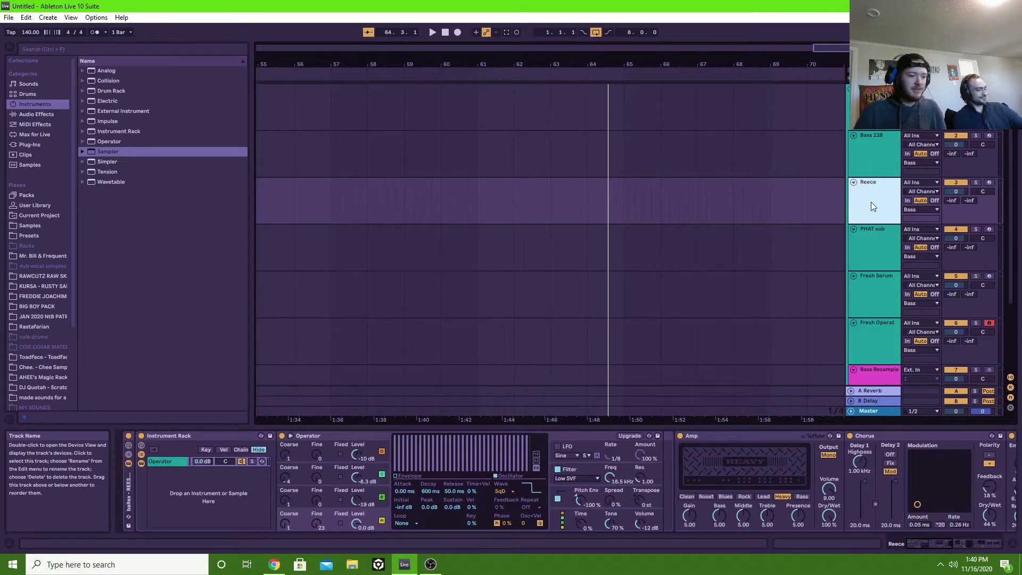
pyautogui.scroll(-3, 876, 257)
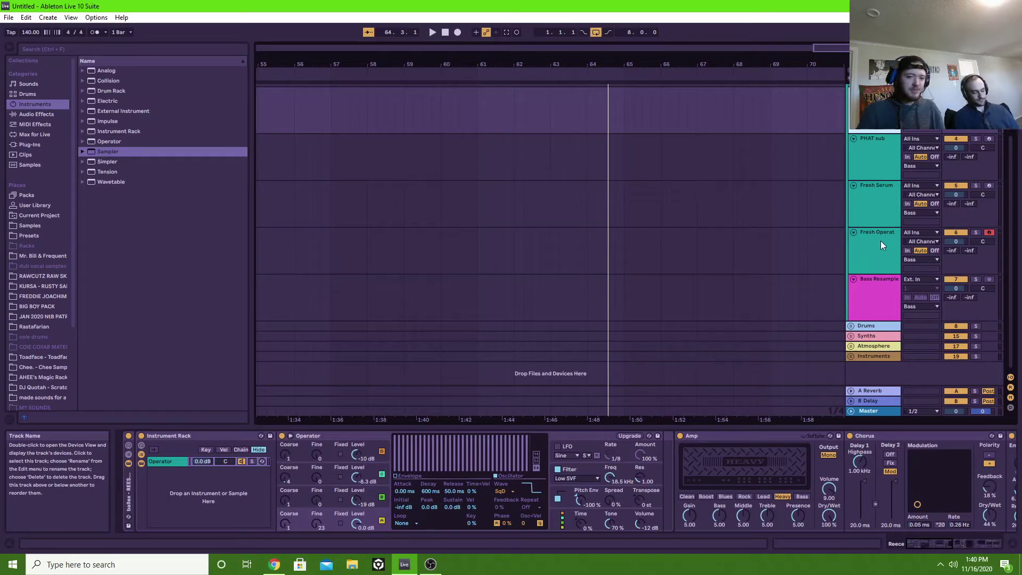
pyautogui.click(889, 245)
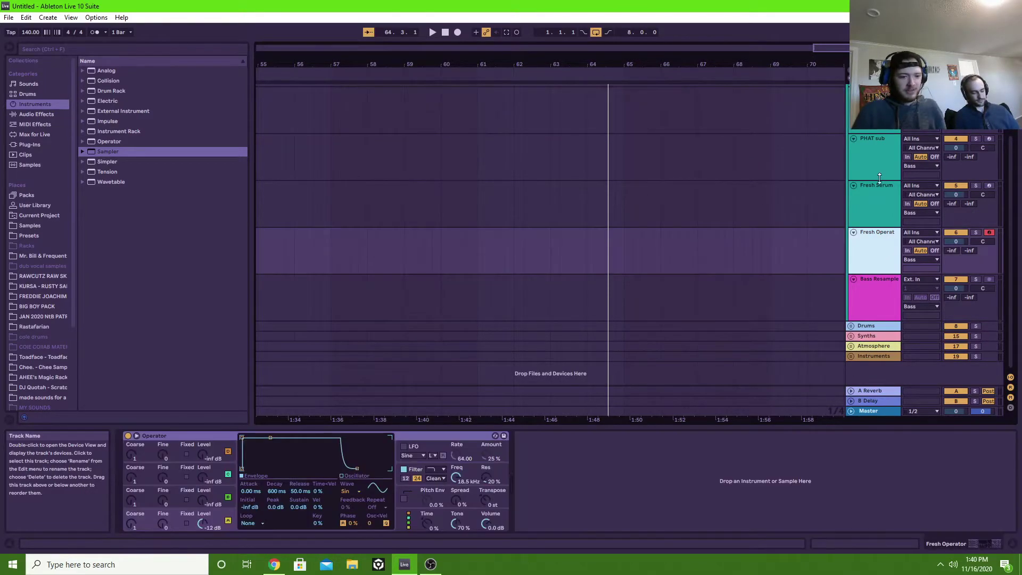
pyautogui.click(883, 191)
pyautogui.click(882, 232)
pyautogui.click(879, 199)
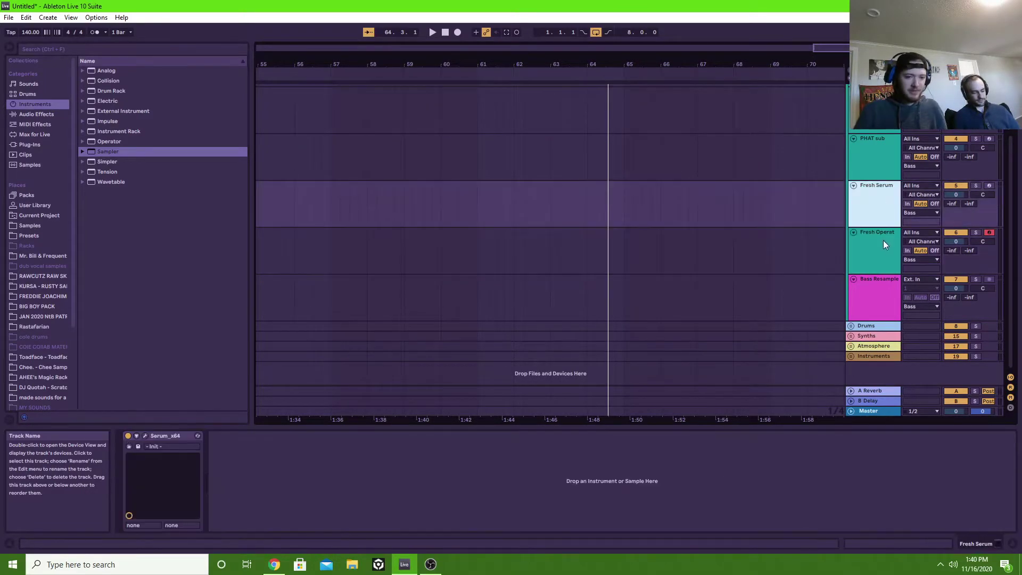
pyautogui.click(883, 241)
pyautogui.click(879, 207)
pyautogui.click(873, 233)
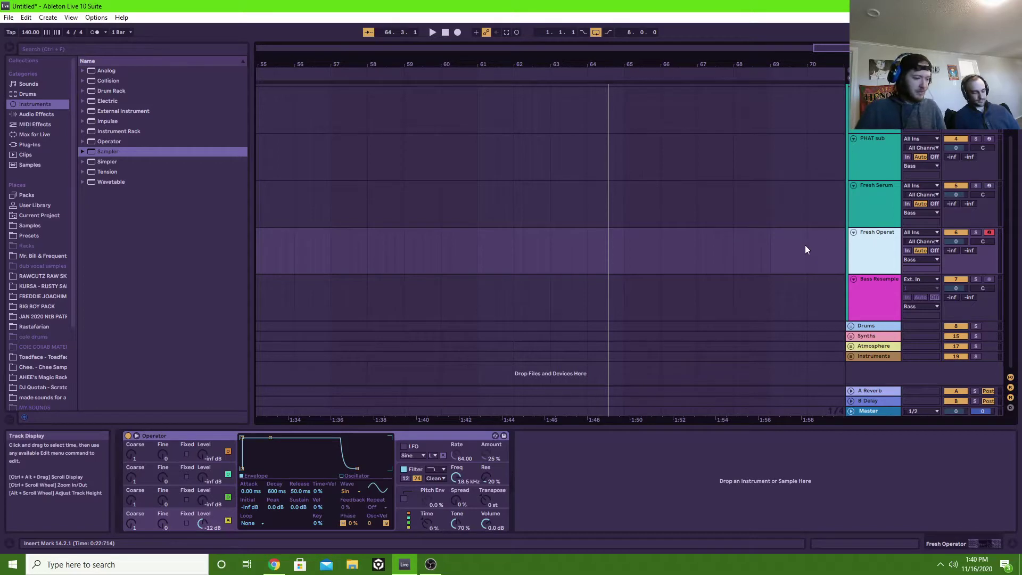
pyautogui.click(886, 286)
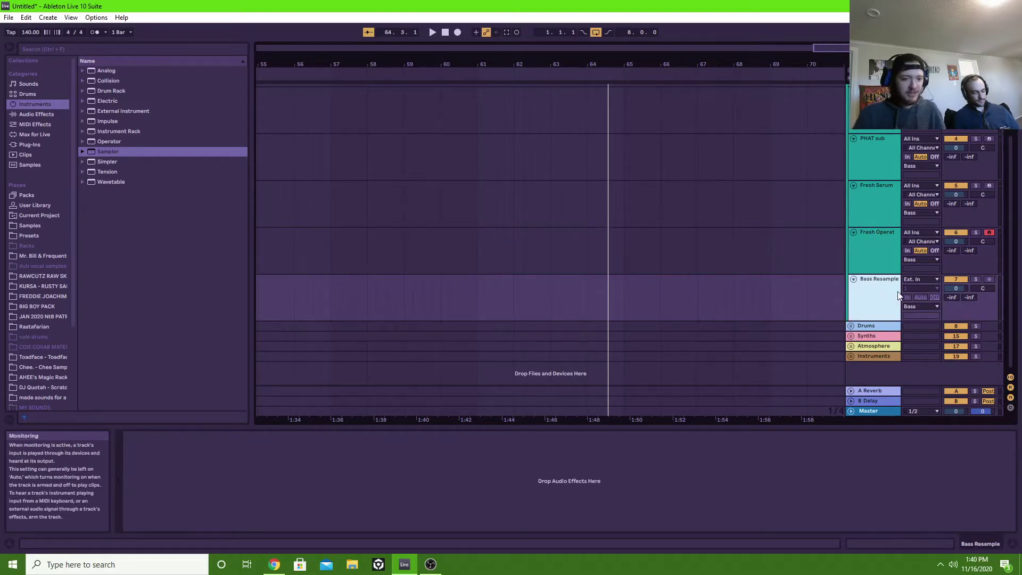
pyautogui.click(861, 262)
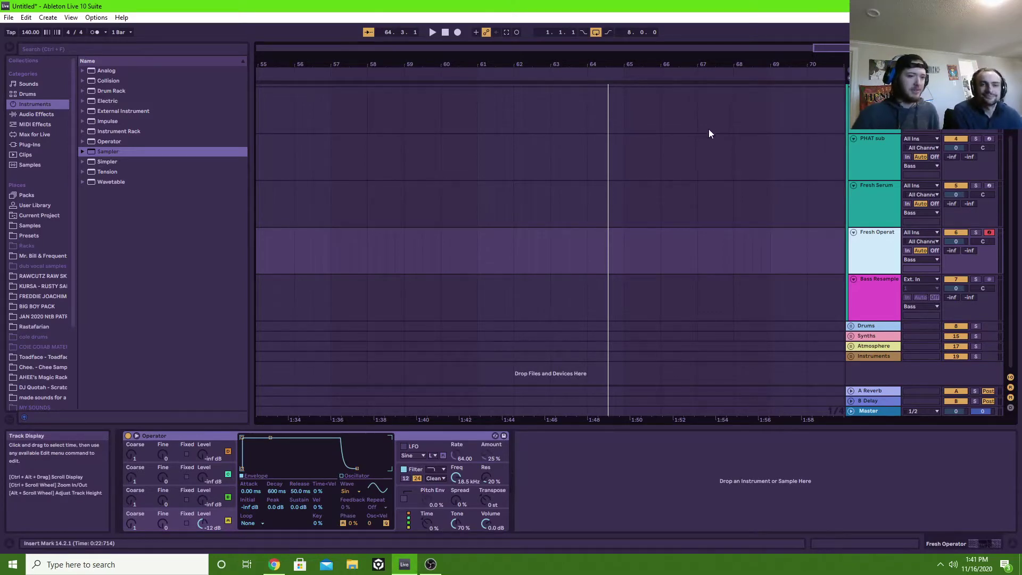
# Step: Place the insert marker at bar 17 on the Fresh Operator track in the arrangement
pyautogui.moveTo(747, 79); pyautogui.dragTo(750, 74)
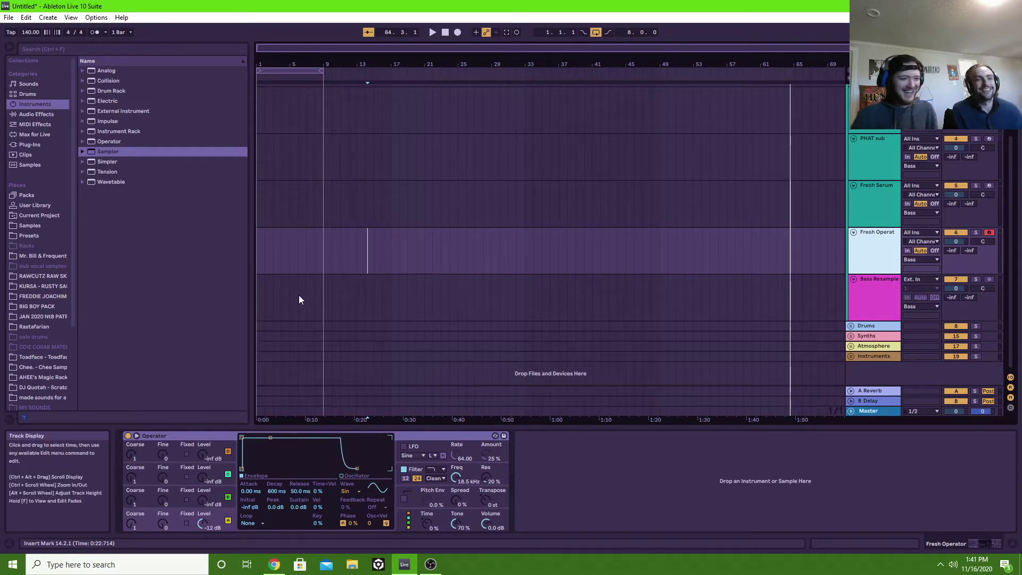
pyautogui.click(281, 252)
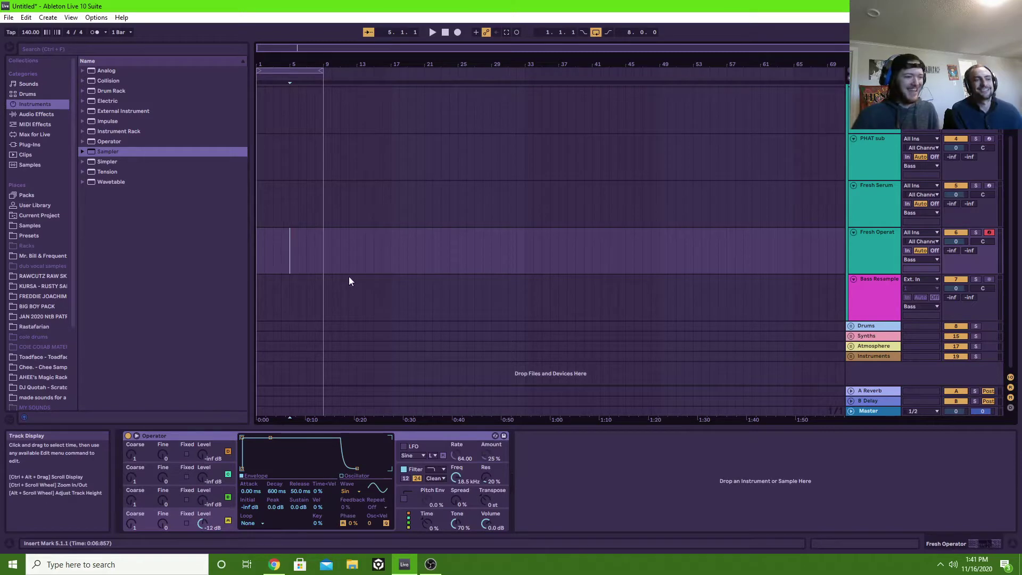
pyautogui.click(400, 260)
pyautogui.click(390, 260)
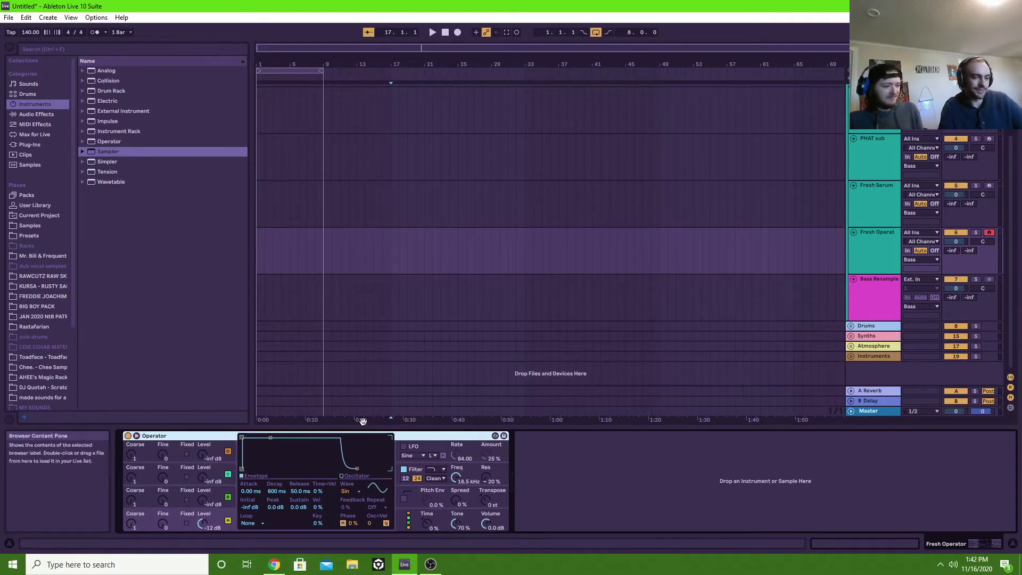
# Step: Set Operator's algorithm to the one with all four oscillators running in parallel
pyautogui.click(414, 521)
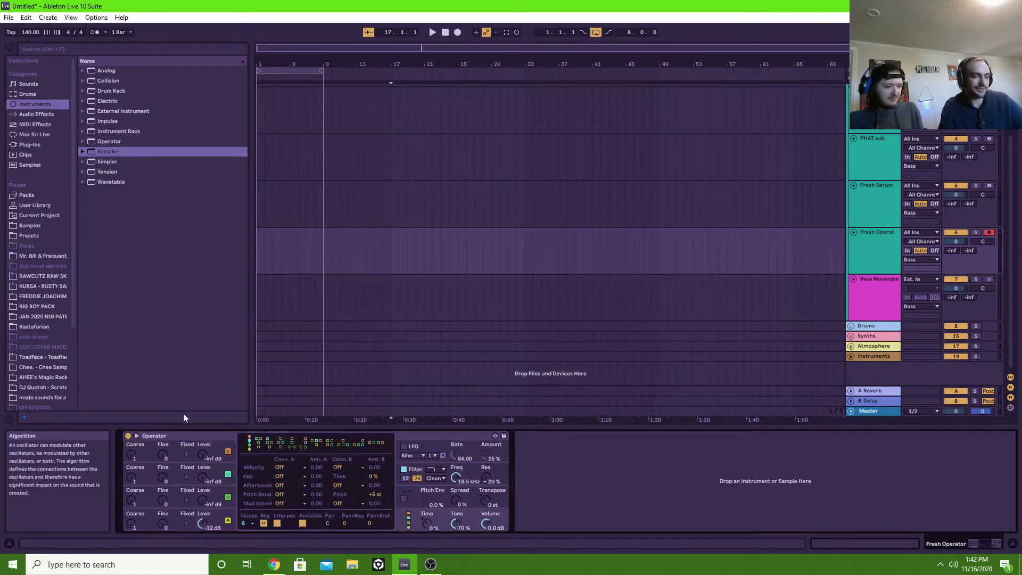
pyautogui.click(378, 442)
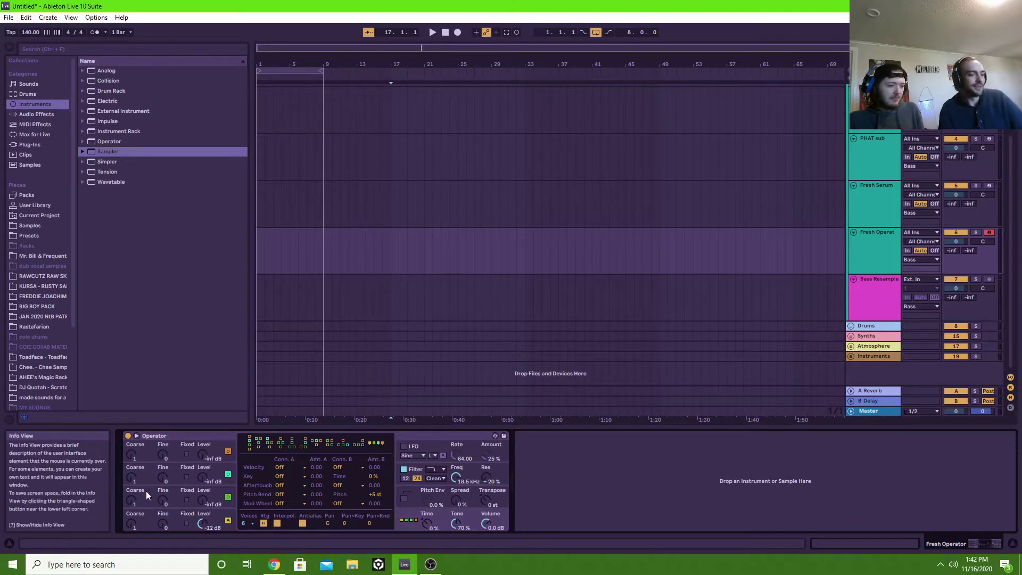
# Step: Set Operator's coarse tuning to 3, 5 and 7 for oscillators B, C and D, and oscillator B's level to -9.7 dB
pyautogui.click(135, 504)
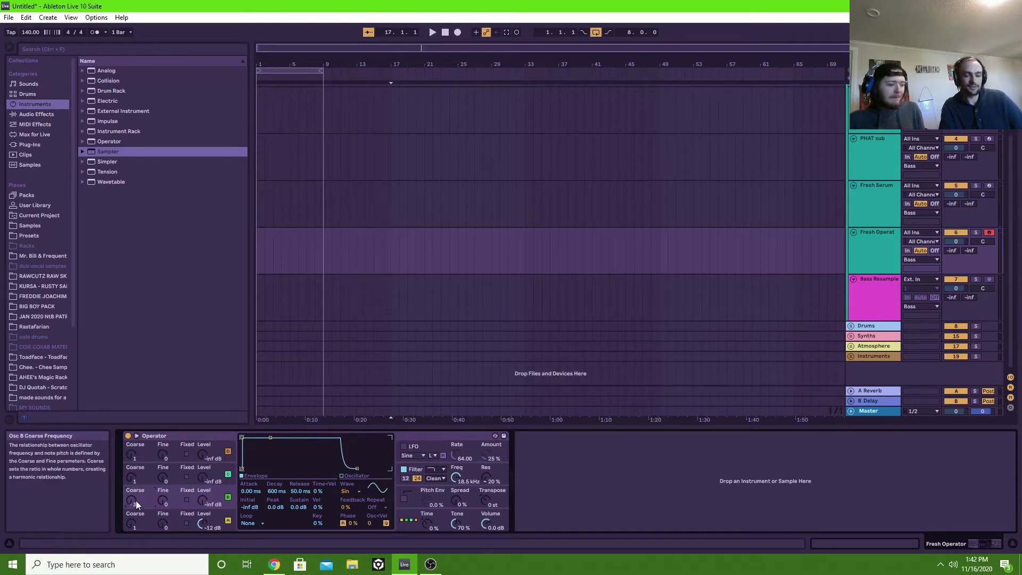
pyautogui.moveTo(136, 500); pyautogui.dragTo(136, 493)
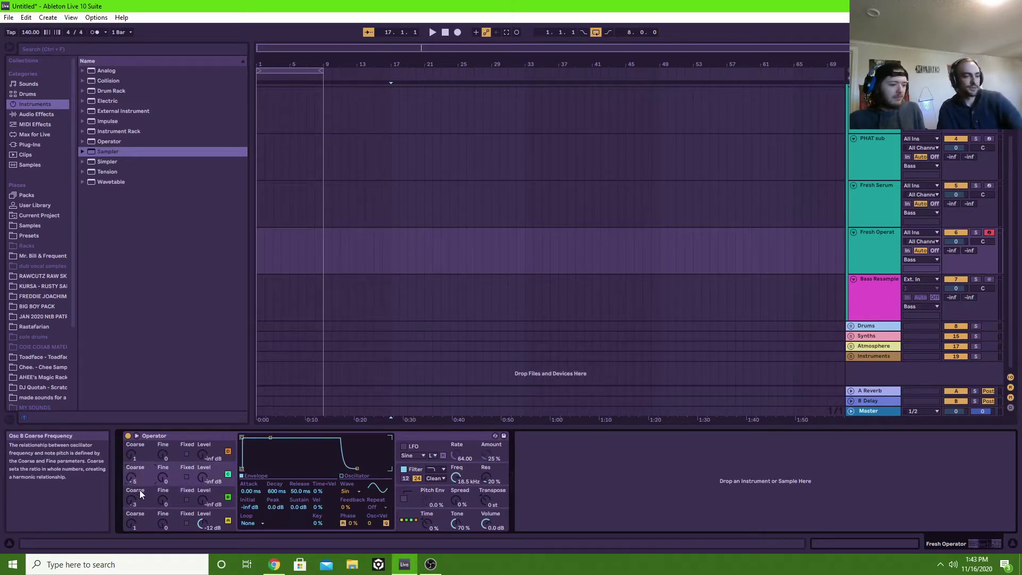
pyautogui.write('7')
pyautogui.press('Return')
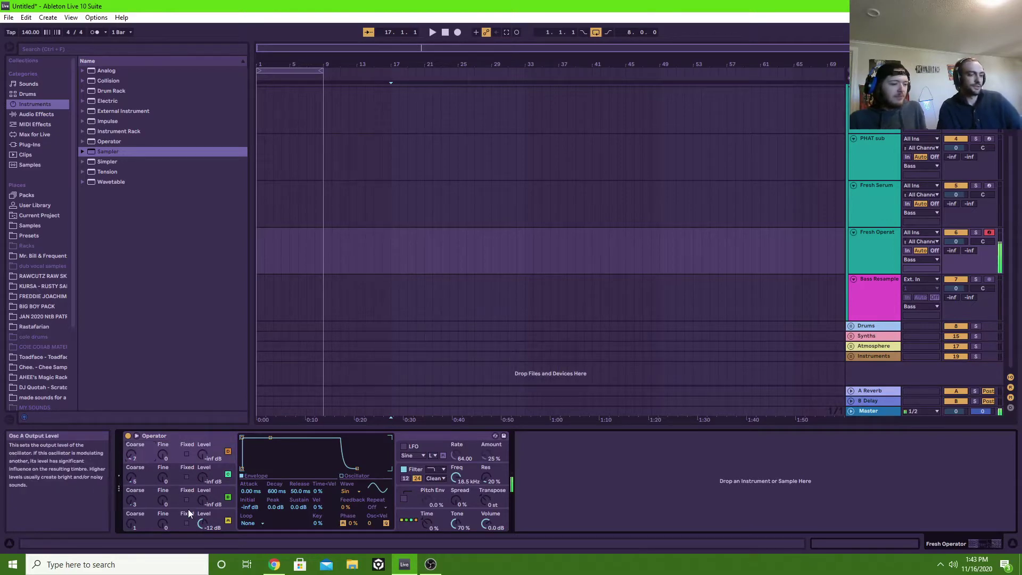
pyautogui.moveTo(205, 504)
pyautogui.mouseDown()
pyautogui.moveTo(209, 480)
pyautogui.moveTo(205, 509)
pyautogui.mouseUp()
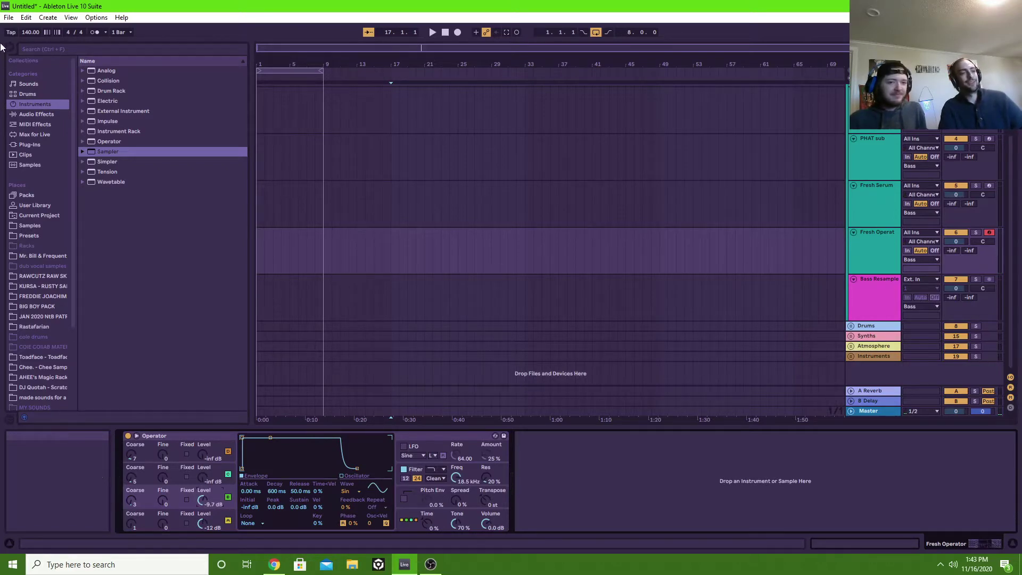
# Step: Add a Glue Compressor after Operator, with soft clipping enabled and makeup gain at 10.5 dB
pyautogui.click(109, 49)
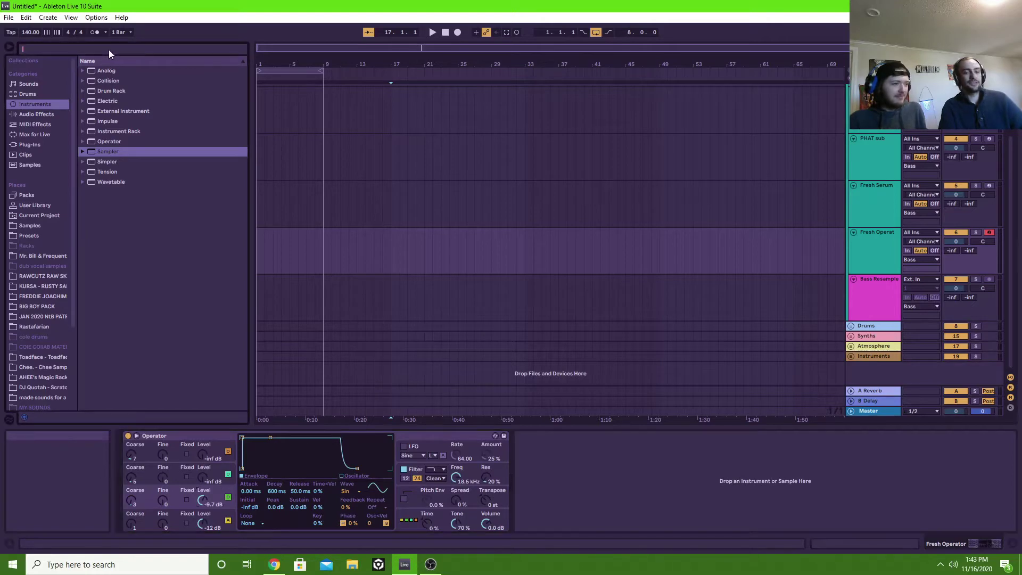
pyautogui.write('glue')
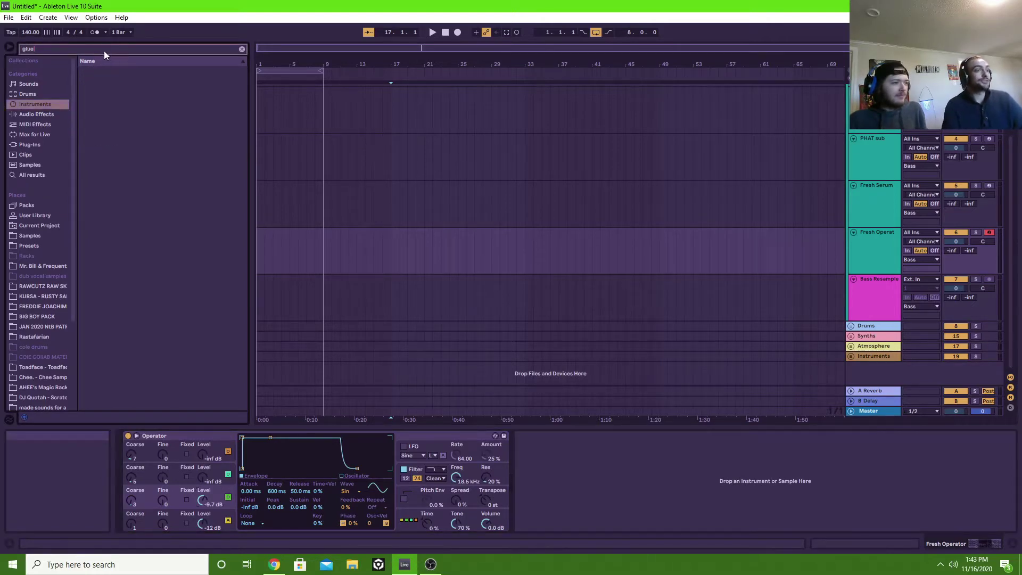
pyautogui.click(26, 110)
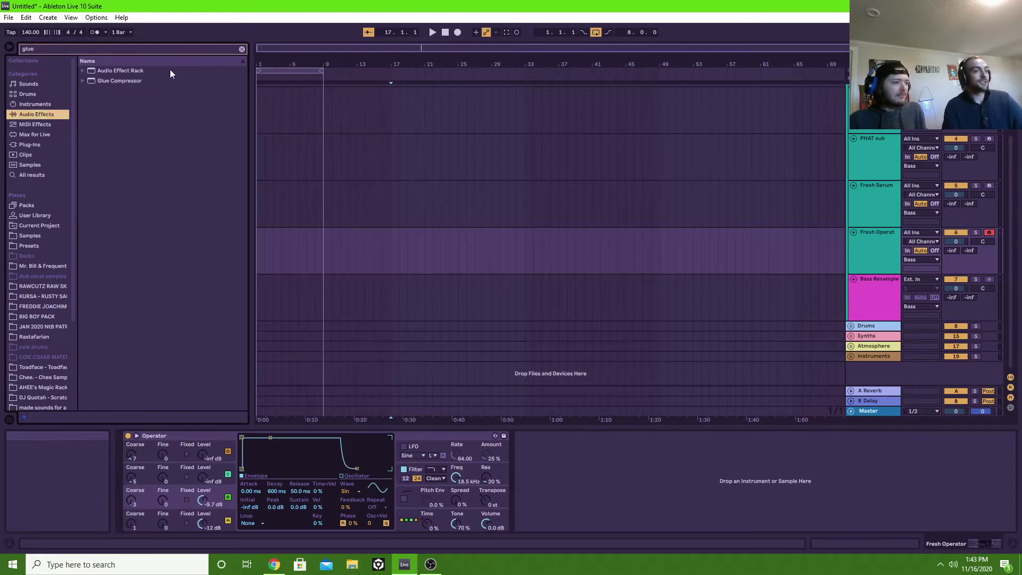
pyautogui.doubleClick(133, 82)
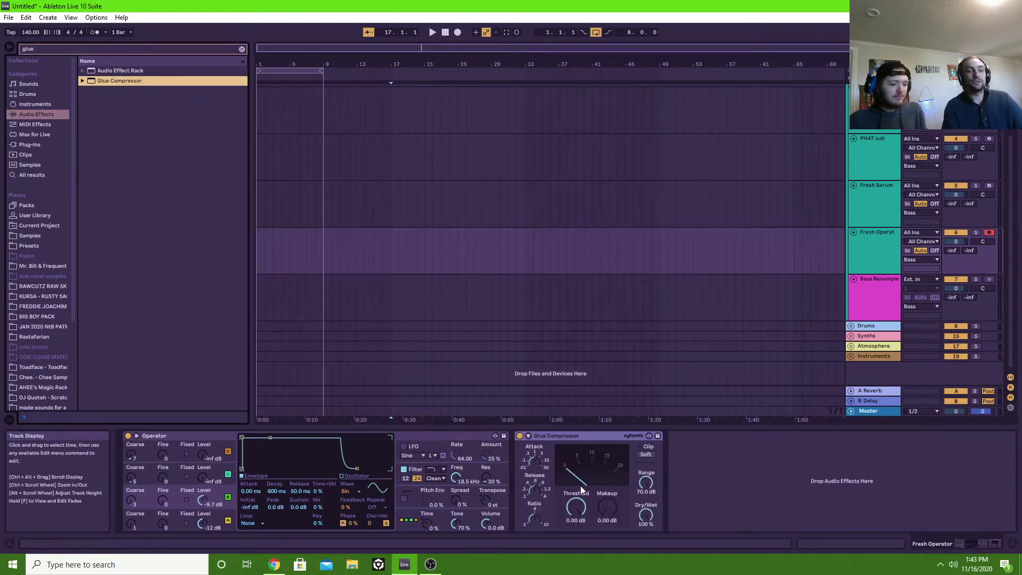
pyautogui.click(645, 454)
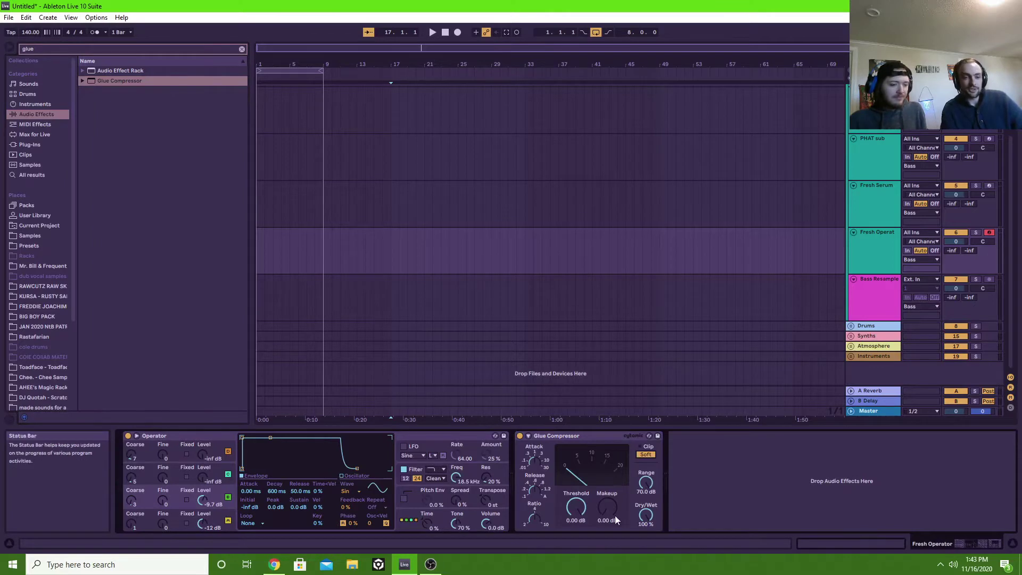
pyautogui.moveTo(612, 512); pyautogui.dragTo(612, 484)
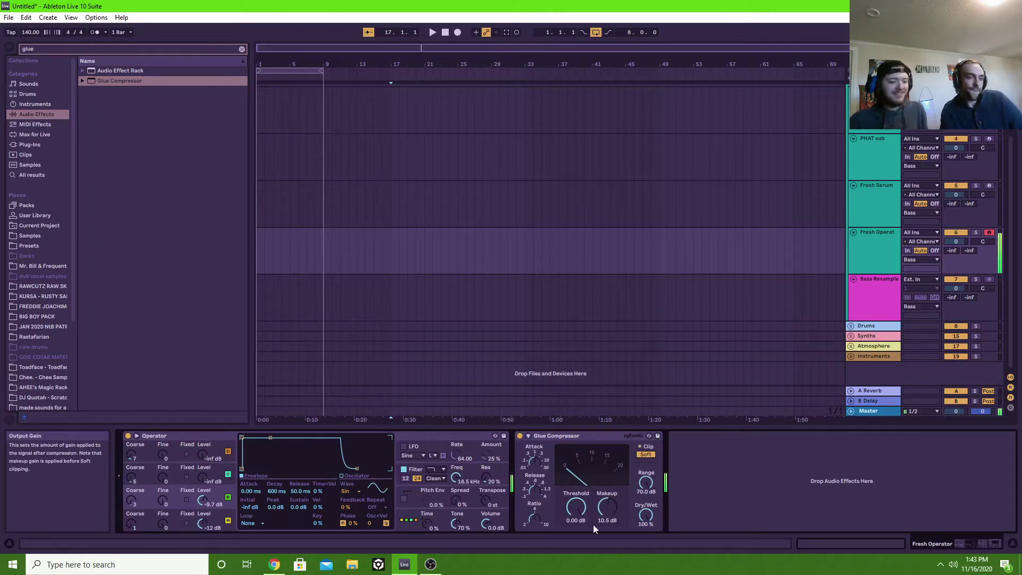
# Step: Insert an Erosion effect between Operator and the Glue Compressor
pyautogui.click(242, 49)
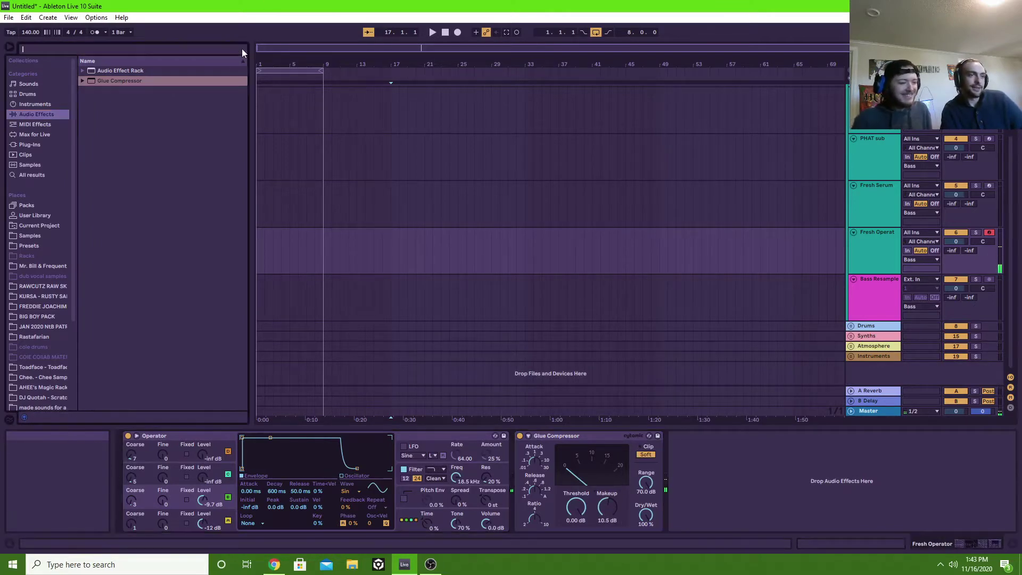
pyautogui.write('ero')
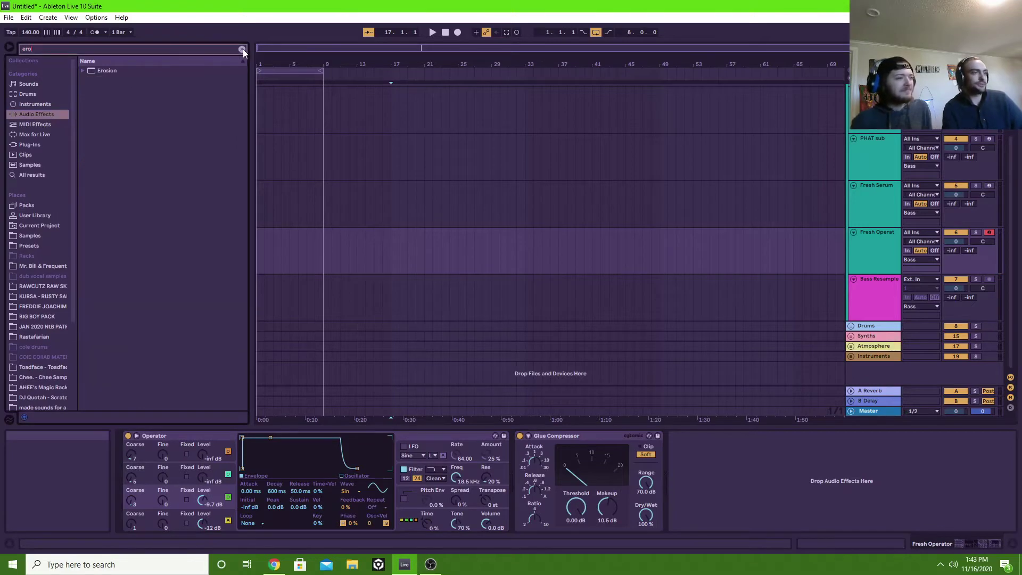
pyautogui.click(94, 70)
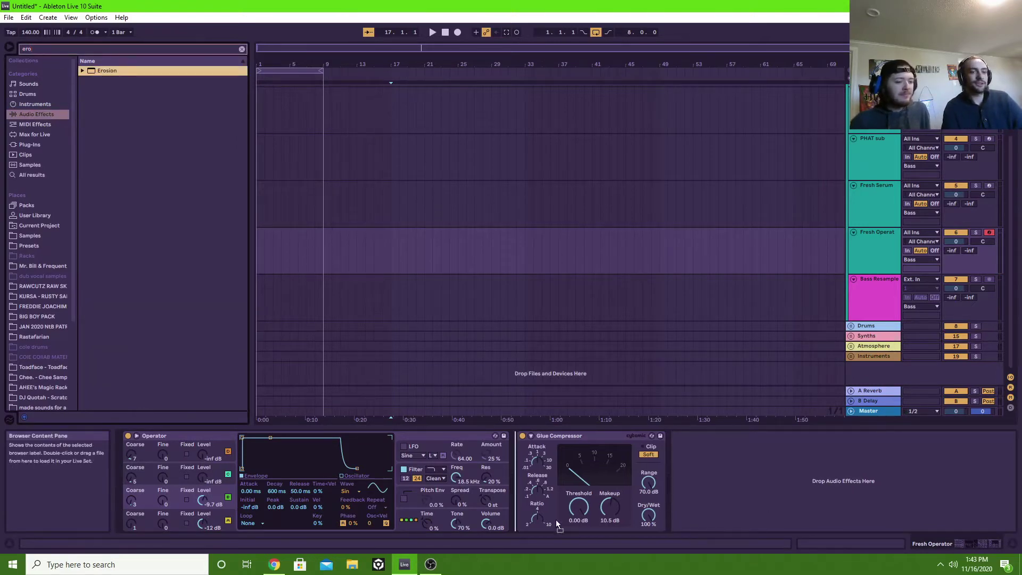
pyautogui.moveTo(516, 506); pyautogui.dragTo(517, 506)
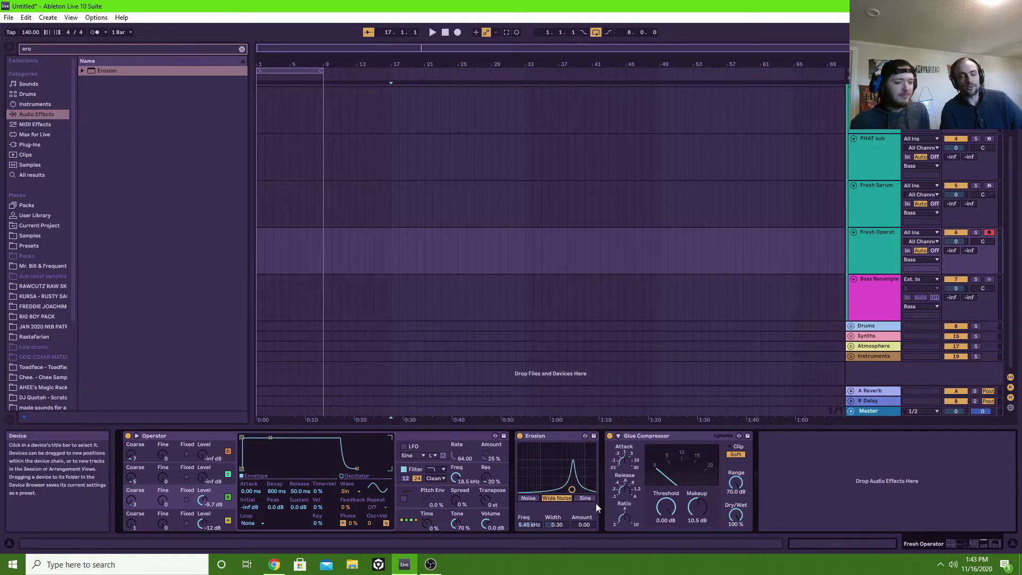
# Step: Set Erosion to 4.41 kHz with width 1.55 and amount 4.41, and raise Operator's oscillator B level to -5.7 dB
pyautogui.moveTo(592, 523)
pyautogui.mouseDown()
pyautogui.moveTo(591, 500)
pyautogui.moveTo(589, 527)
pyautogui.moveTo(557, 513)
pyautogui.moveTo(557, 501)
pyautogui.moveTo(529, 519)
pyautogui.moveTo(529, 505)
pyautogui.moveTo(529, 522)
pyautogui.moveTo(587, 531)
pyautogui.mouseUp()
pyautogui.press('z')
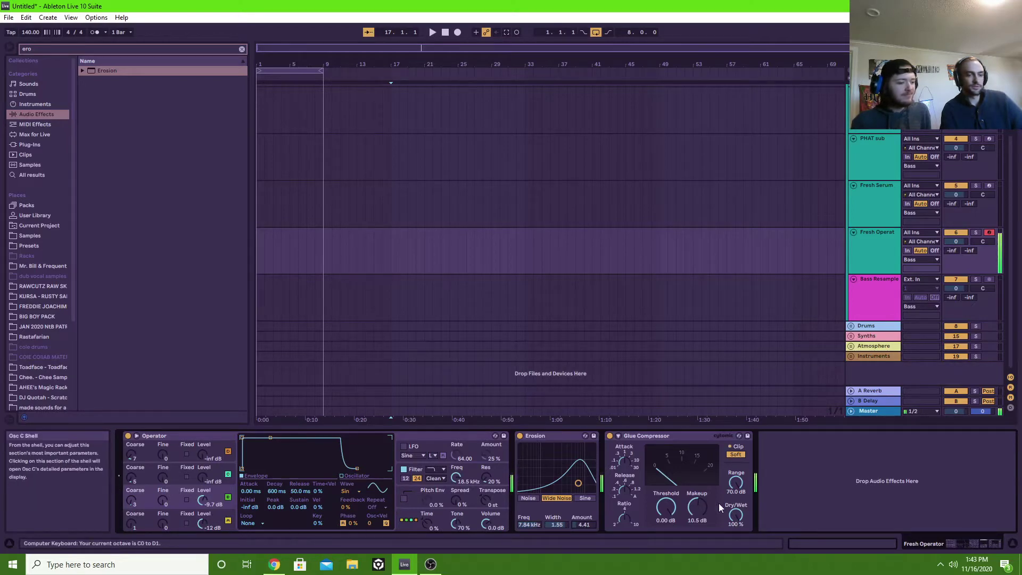
pyautogui.moveTo(535, 524); pyautogui.dragTo(535, 548)
pyautogui.moveTo(202, 499)
pyautogui.mouseDown()
pyautogui.moveTo(202, 527)
pyautogui.moveTo(202, 490)
pyautogui.mouseUp()
# Step: Add a Pedal effect after the Glue Compressor in Distort mode with Dry/Wet at 47%
pyautogui.click(242, 49)
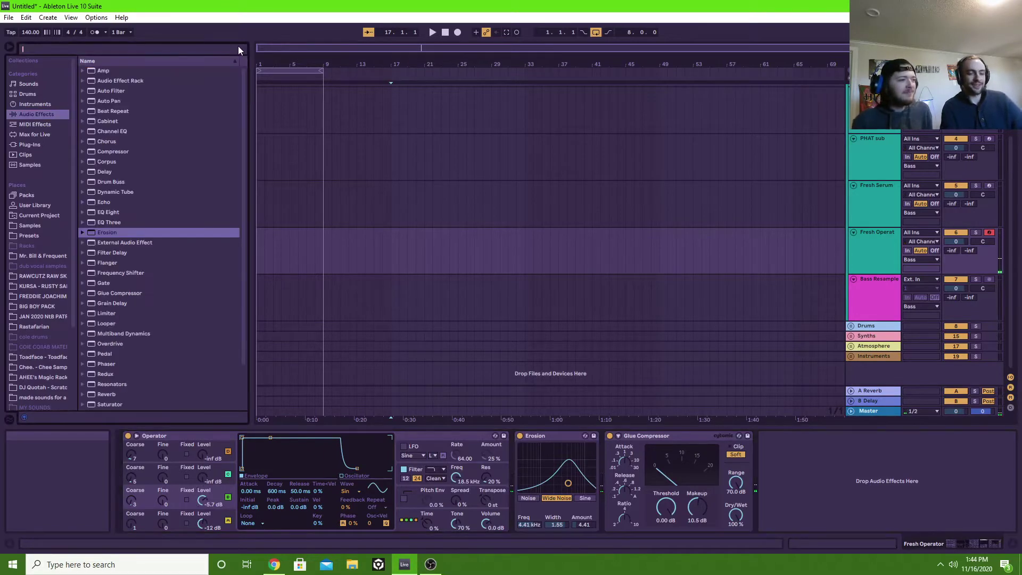
pyautogui.write('peda')
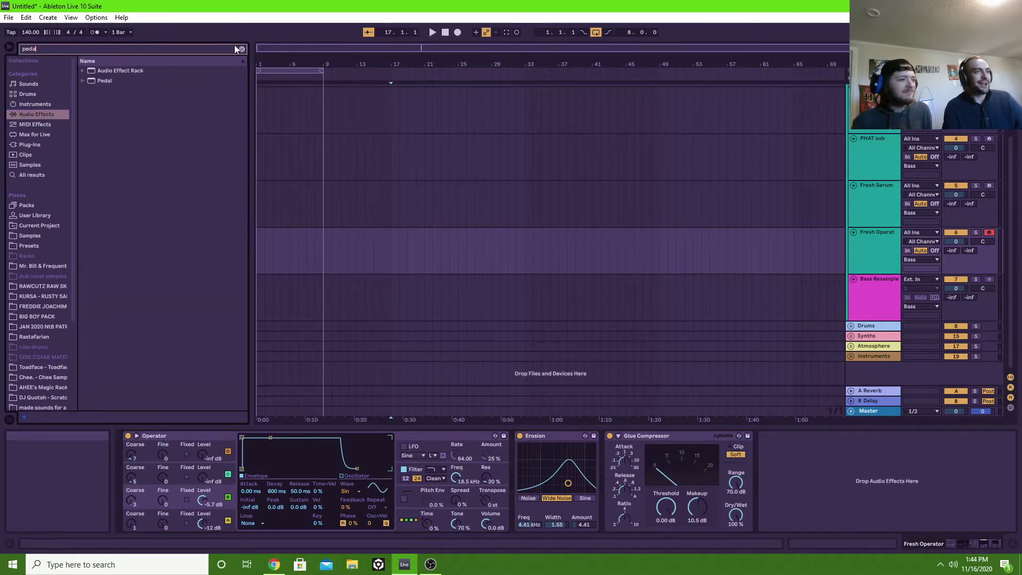
pyautogui.doubleClick(110, 80)
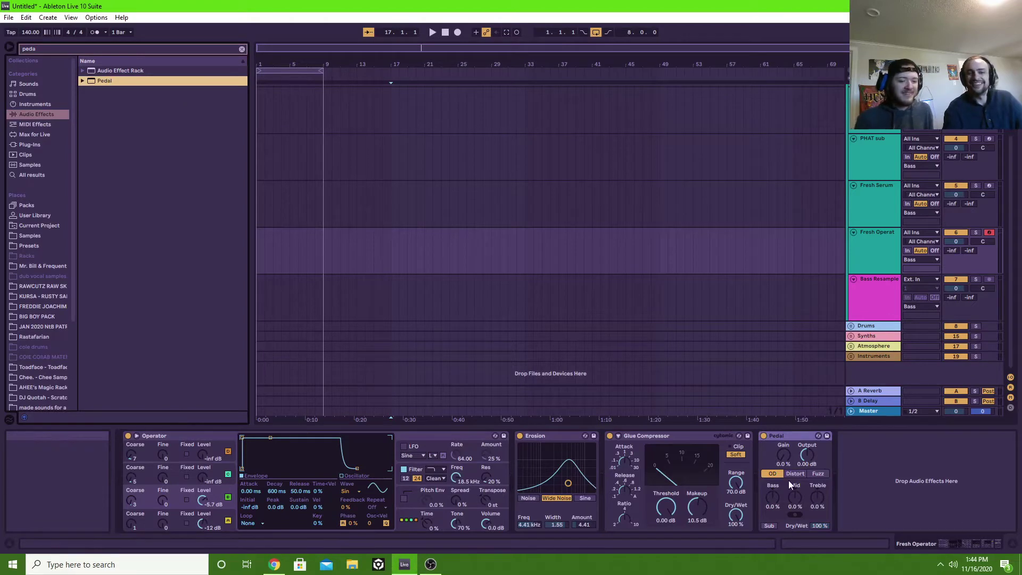
pyautogui.click(794, 473)
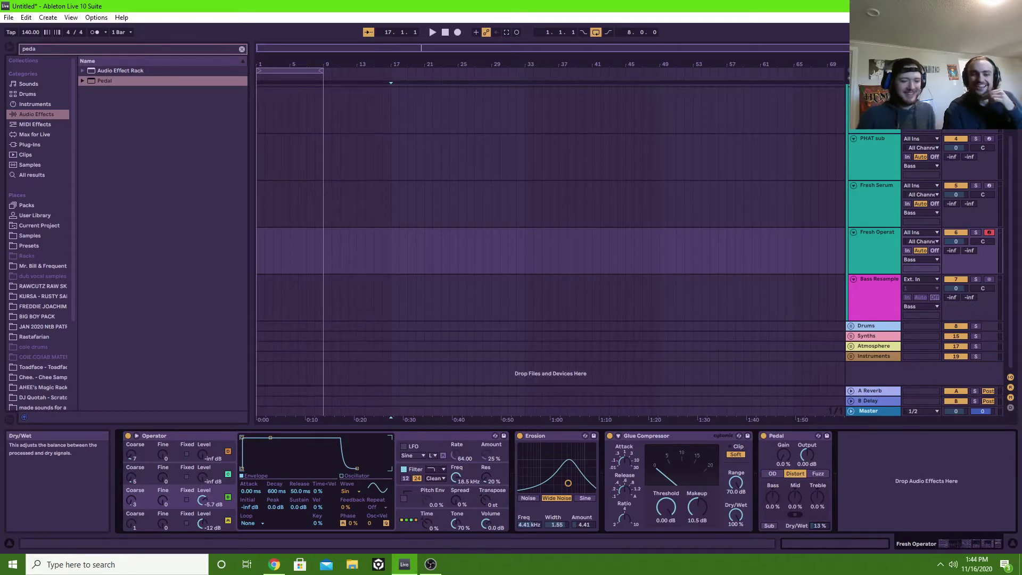
pyautogui.moveTo(819, 525); pyautogui.dragTo(819, 521)
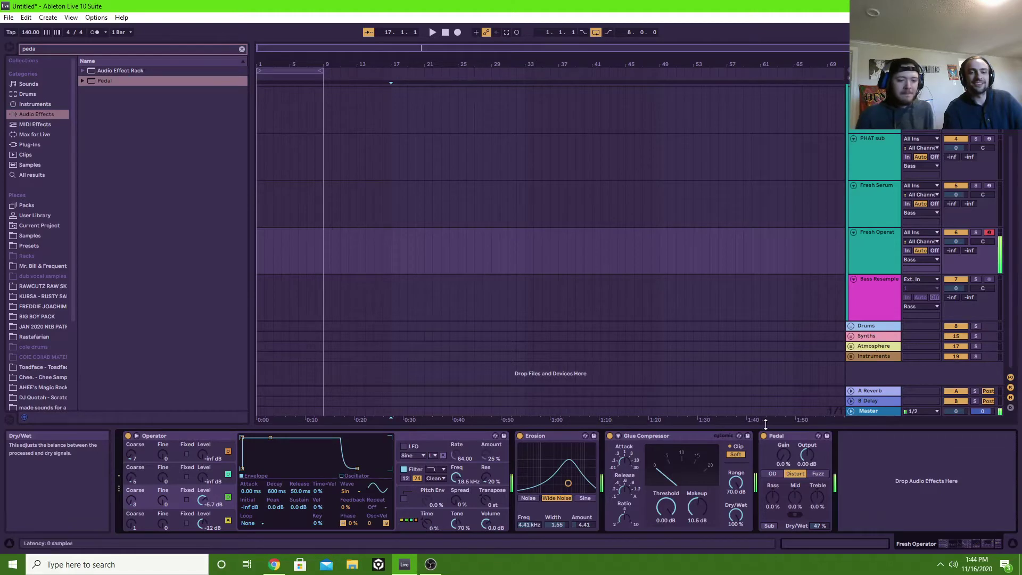
# Step: Set the Pedal's gain to 17% and its mode to Fuzz, comparing the sound with the Pedal bypassed
pyautogui.moveTo(783, 455)
pyautogui.mouseDown()
pyautogui.moveTo(784, 434)
pyautogui.moveTo(784, 458)
pyautogui.mouseUp()
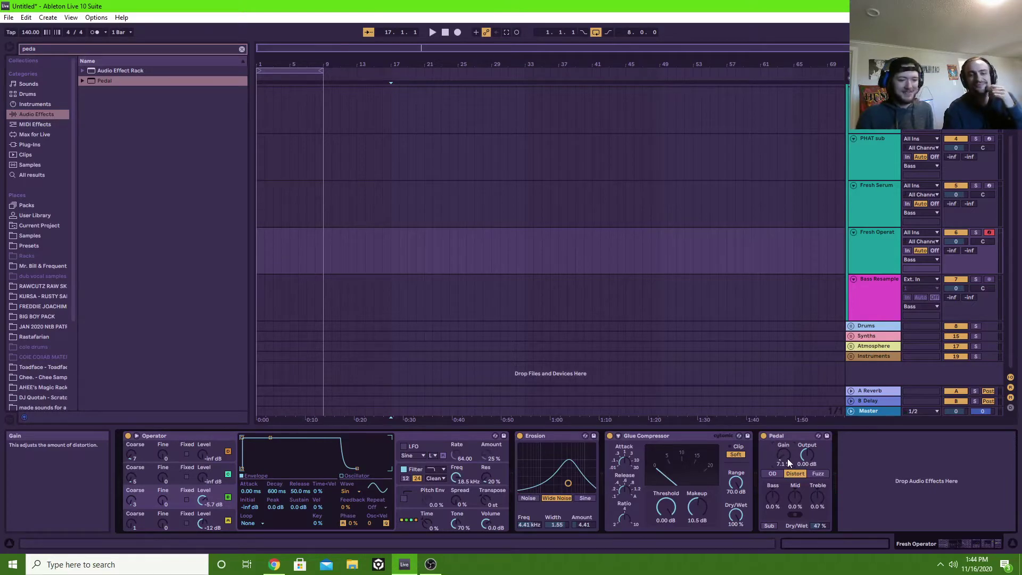
pyautogui.click(764, 436)
pyautogui.click(763, 435)
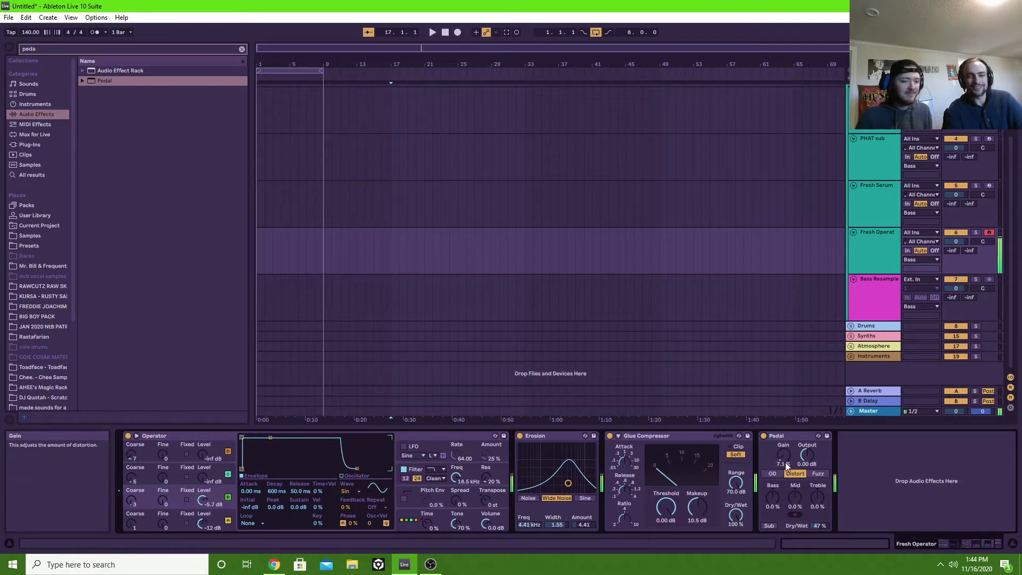
pyautogui.moveTo(783, 454)
pyautogui.mouseDown()
pyautogui.moveTo(783, 484)
pyautogui.moveTo(782, 455)
pyautogui.mouseUp()
pyautogui.click(821, 474)
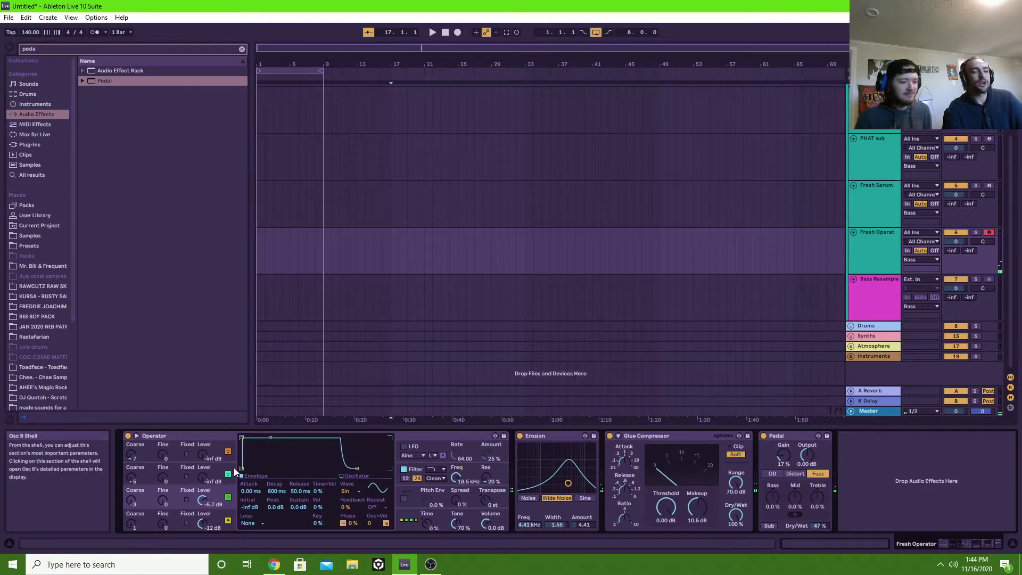
# Step: Switch the Pedal to Distort mode with 21% gain and set Operator's oscillator B level to -26 dB
pyautogui.moveTo(205, 500)
pyautogui.mouseDown()
pyautogui.moveTo(205, 529)
pyautogui.moveTo(202, 505)
pyautogui.moveTo(203, 515)
pyautogui.mouseUp()
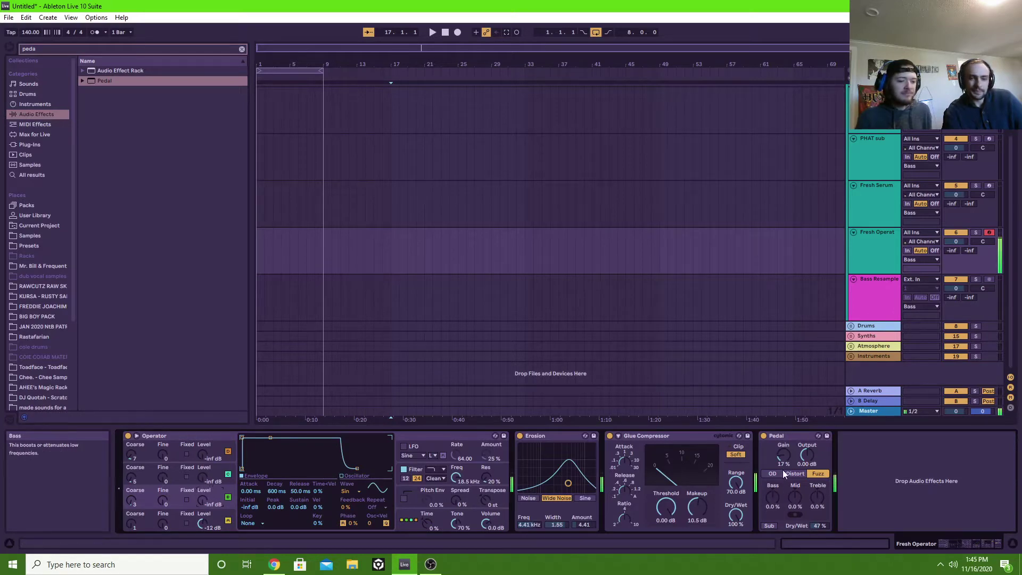
pyautogui.click(796, 473)
pyautogui.moveTo(784, 463); pyautogui.dragTo(784, 454)
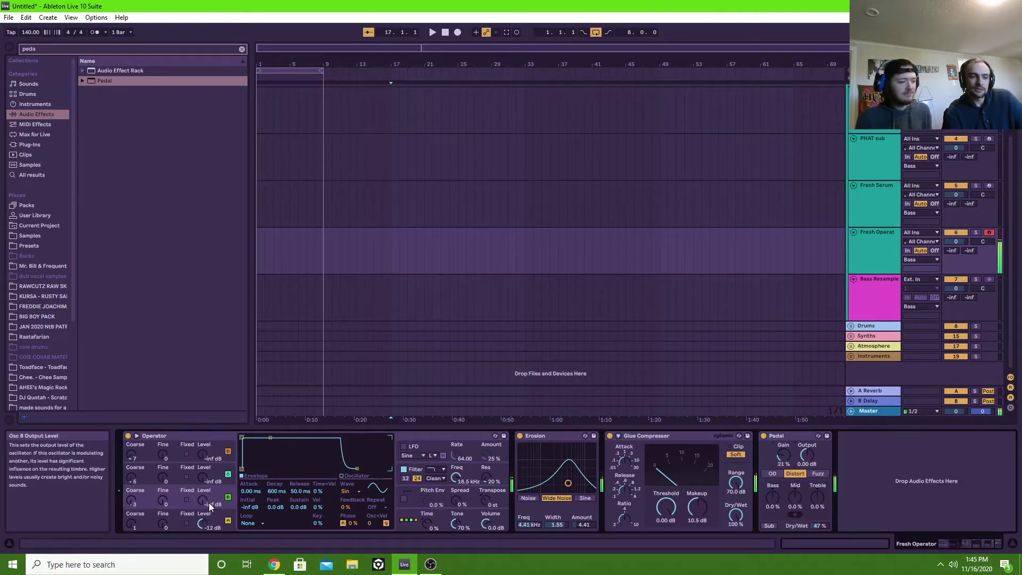
pyautogui.moveTo(209, 502); pyautogui.dragTo(208, 498)
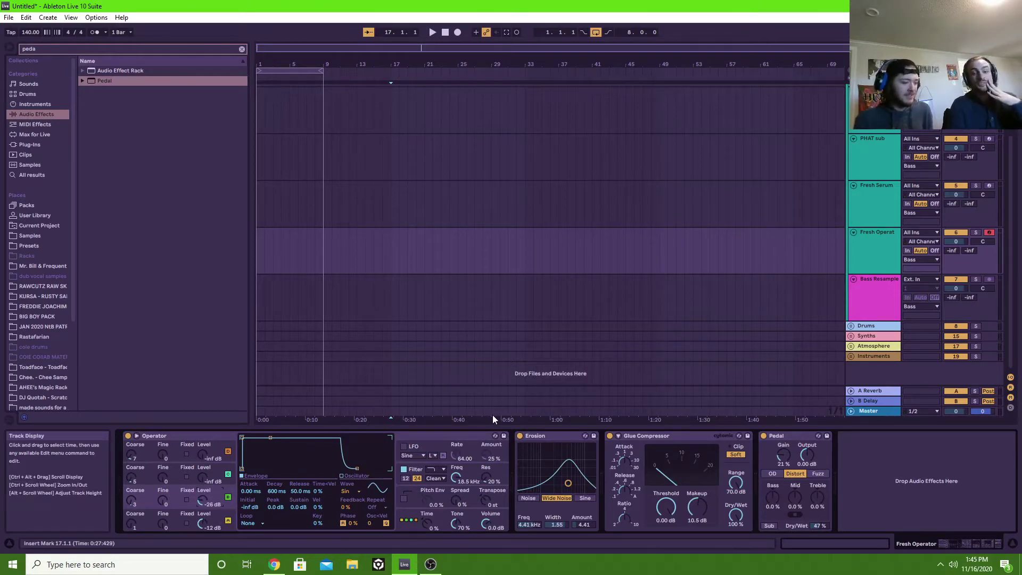
# Step: Group Operator, Erosion, Glue Compressor and Pedal into an Instrument Rack and show its macro controls
pyautogui.click(204, 437)
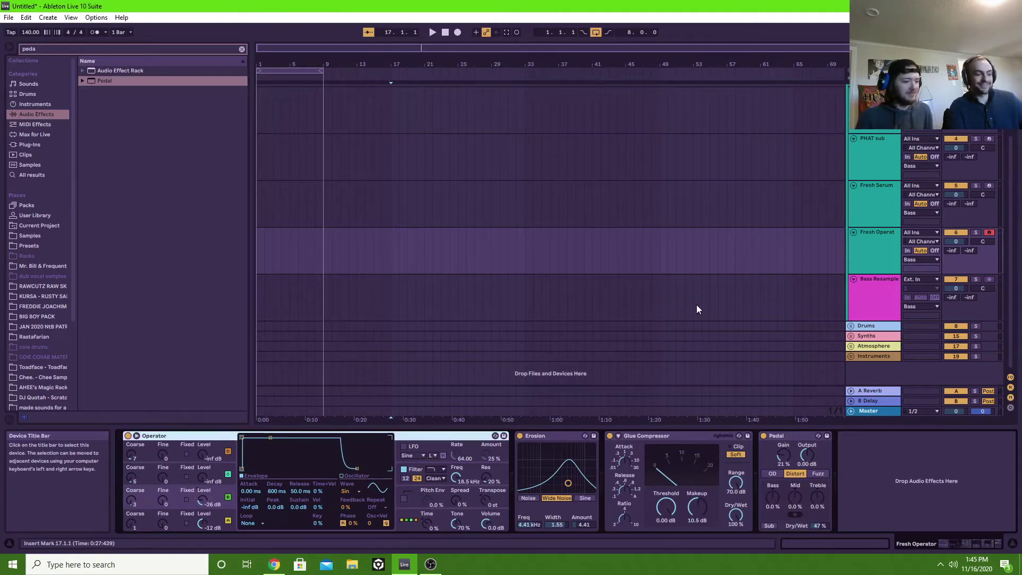
pyautogui.keyDown('shift'); pyautogui.click(796, 436); pyautogui.keyUp('shift')
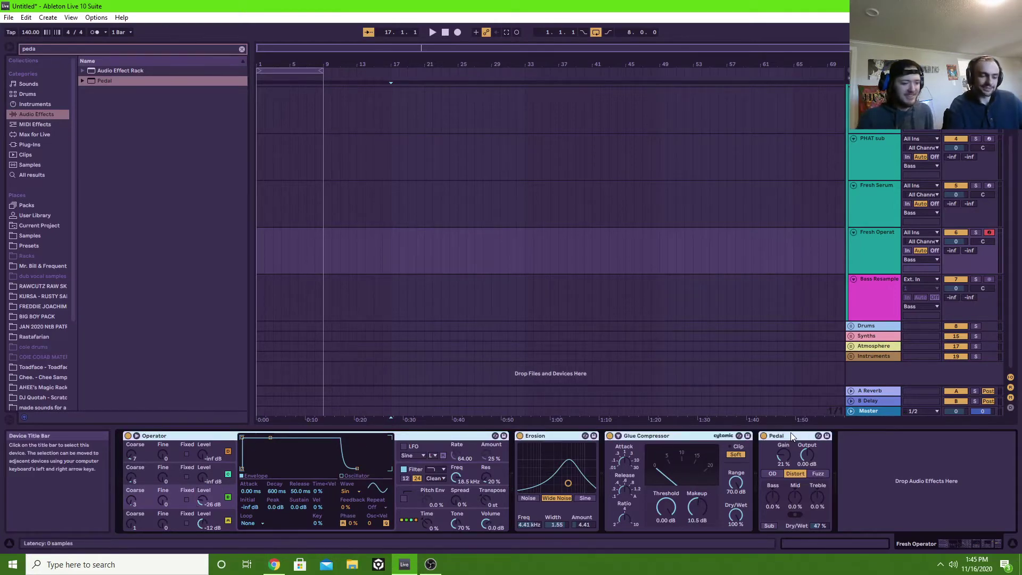
pyautogui.hotkey('ctrl', 'g')
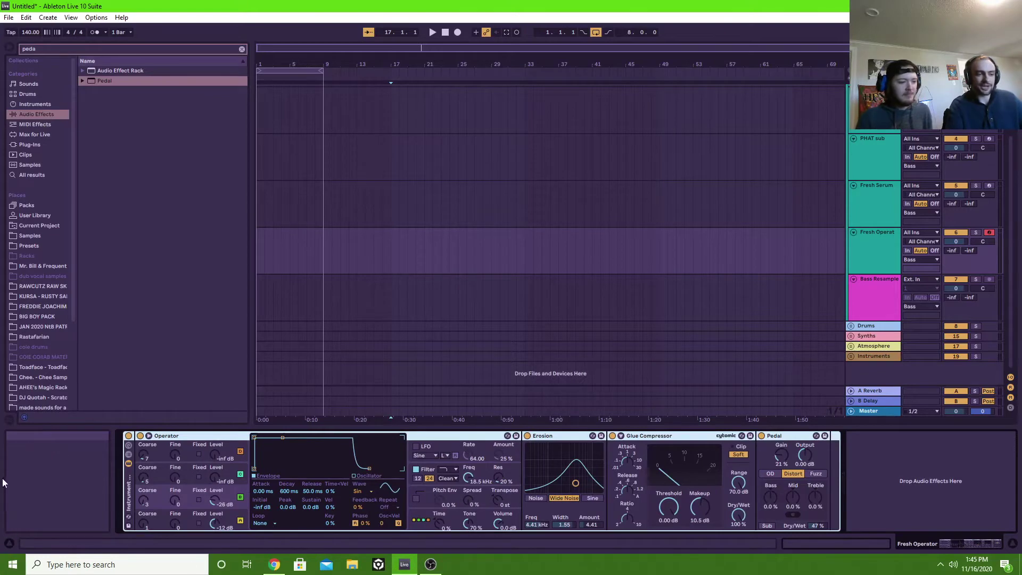
pyautogui.click(129, 446)
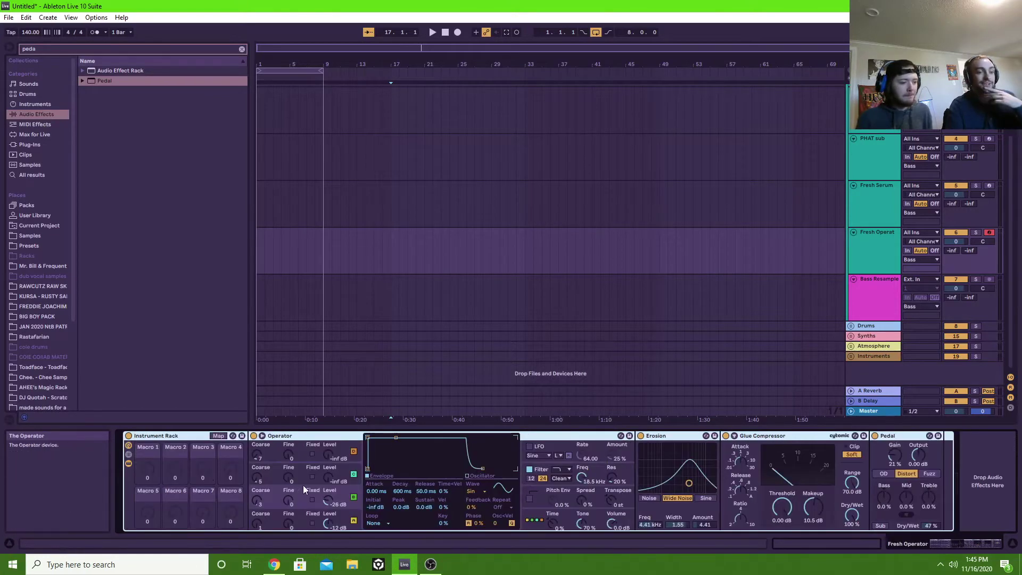
# Step: Map Operator's oscillator B level to Macro 1 and audition the macro up to 0.0 dB and back down
pyautogui.rightClick(328, 500)
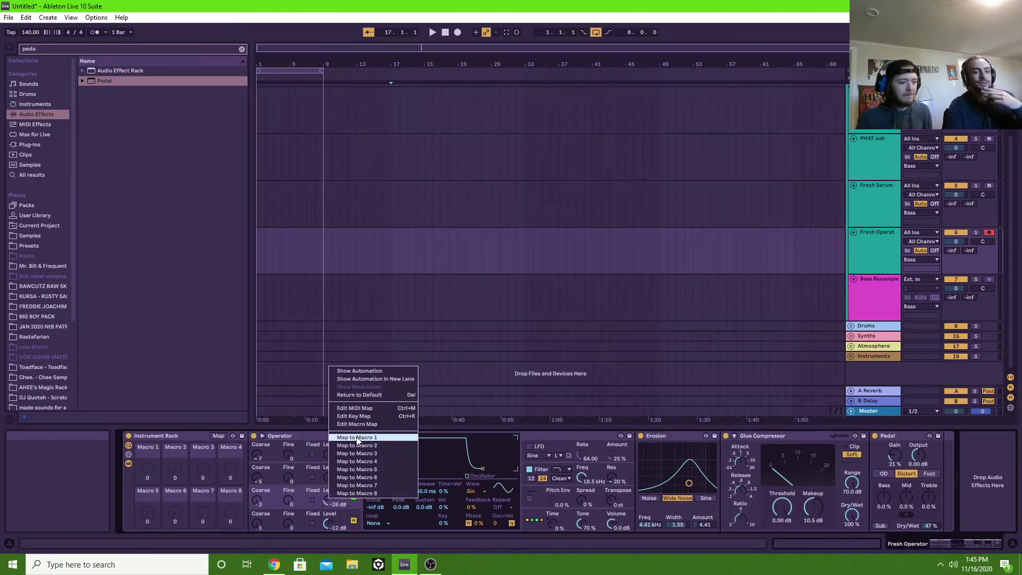
pyautogui.click(356, 438)
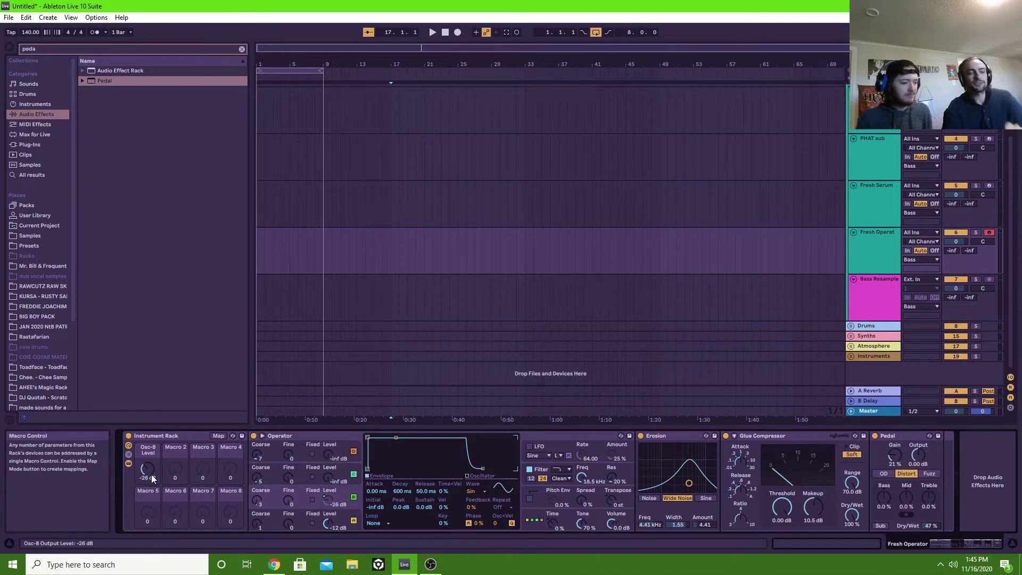
pyautogui.moveTo(147, 469)
pyautogui.mouseDown()
pyautogui.moveTo(147, 495)
pyautogui.moveTo(147, 449)
pyautogui.mouseUp()
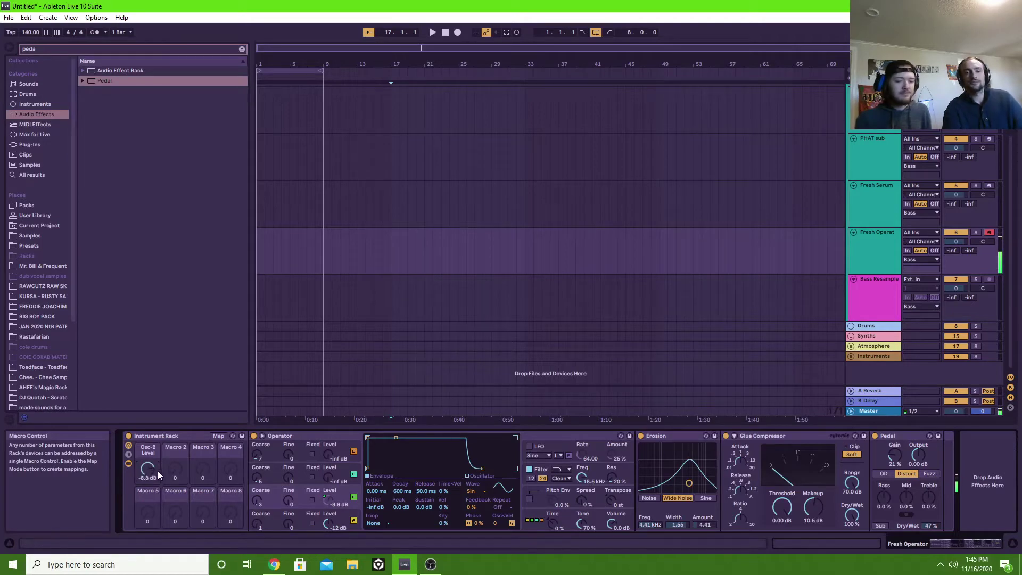
pyautogui.click(218, 435)
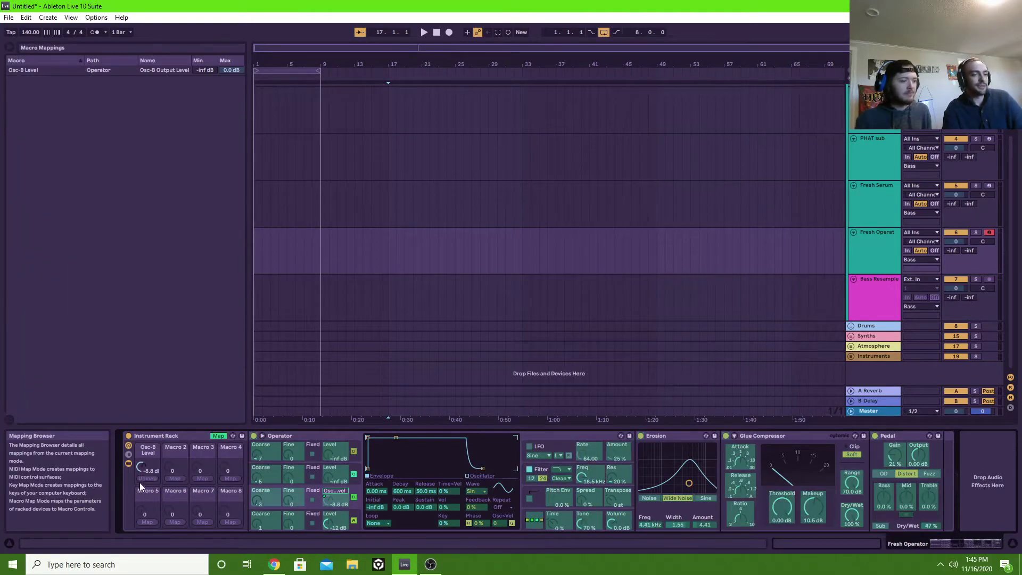
pyautogui.moveTo(141, 467); pyautogui.dragTo(142, 447)
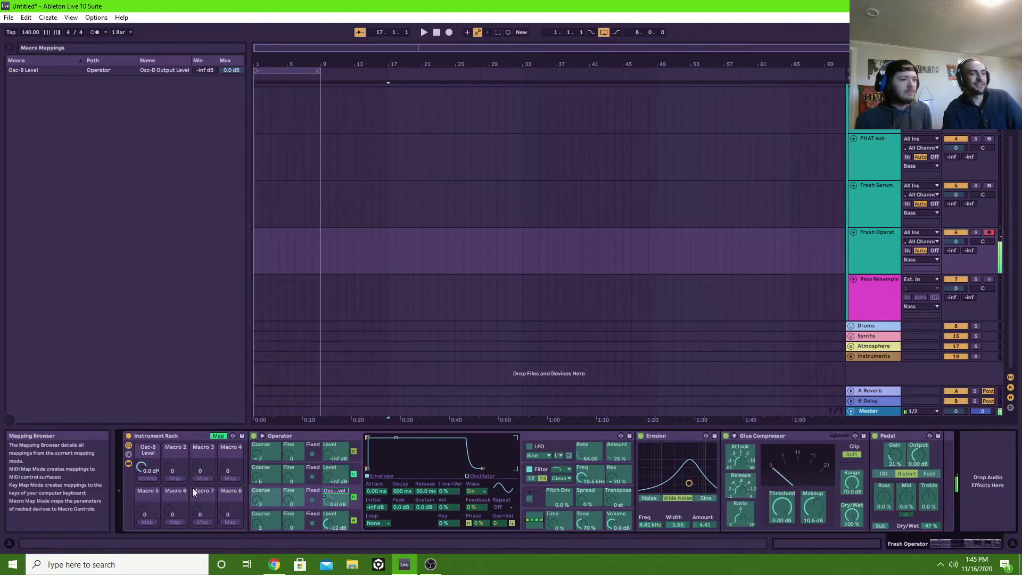
pyautogui.click(217, 435)
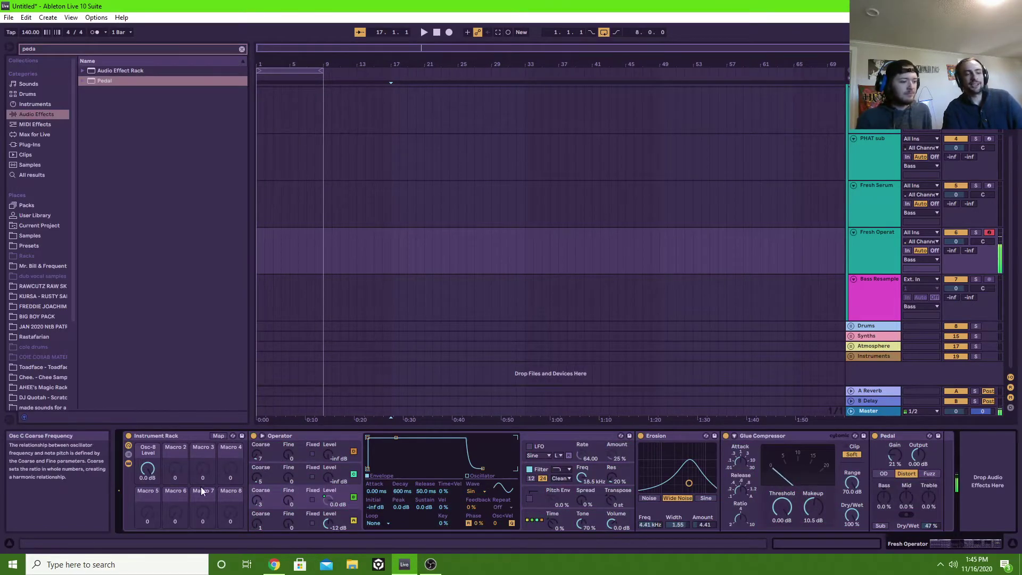
pyautogui.moveTo(159, 468); pyautogui.dragTo(159, 480)
# Step: Limit the oscillator B level mapping to a maximum of -6.9 dB, audition the macro's range and return it to -inf dB
pyautogui.click(217, 435)
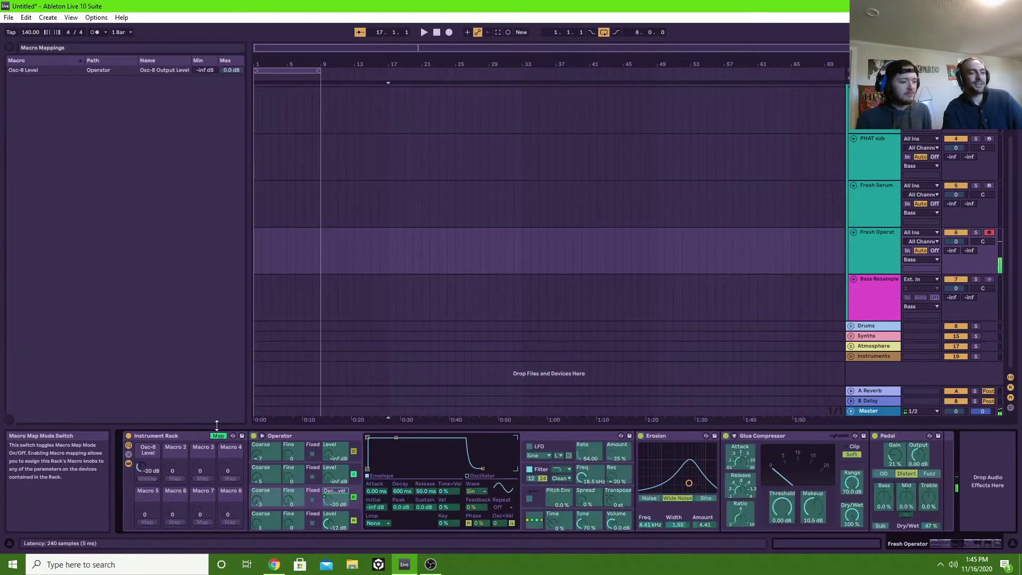
pyautogui.moveTo(232, 68); pyautogui.dragTo(231, 85)
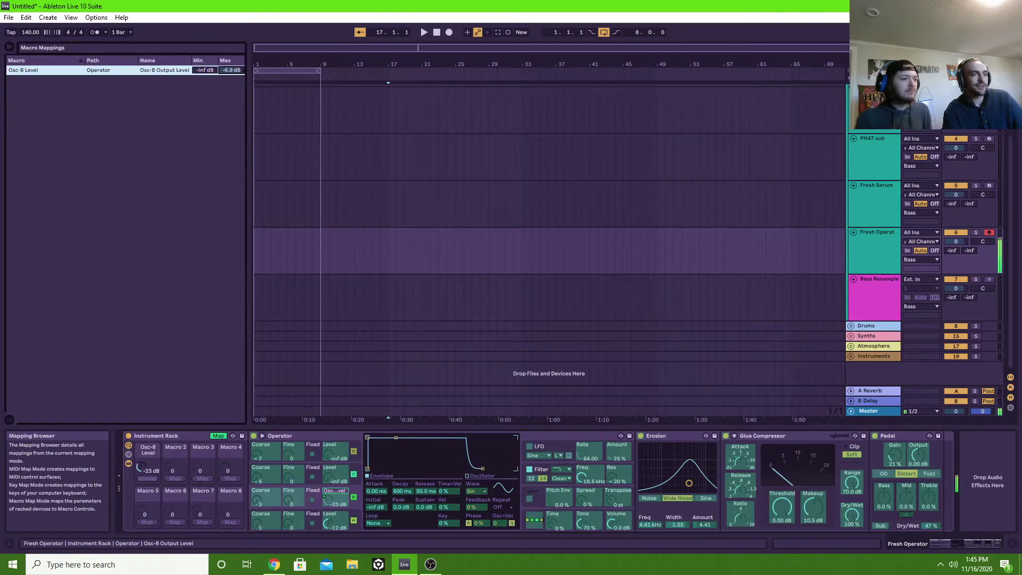
pyautogui.moveTo(142, 465); pyautogui.dragTo(142, 453)
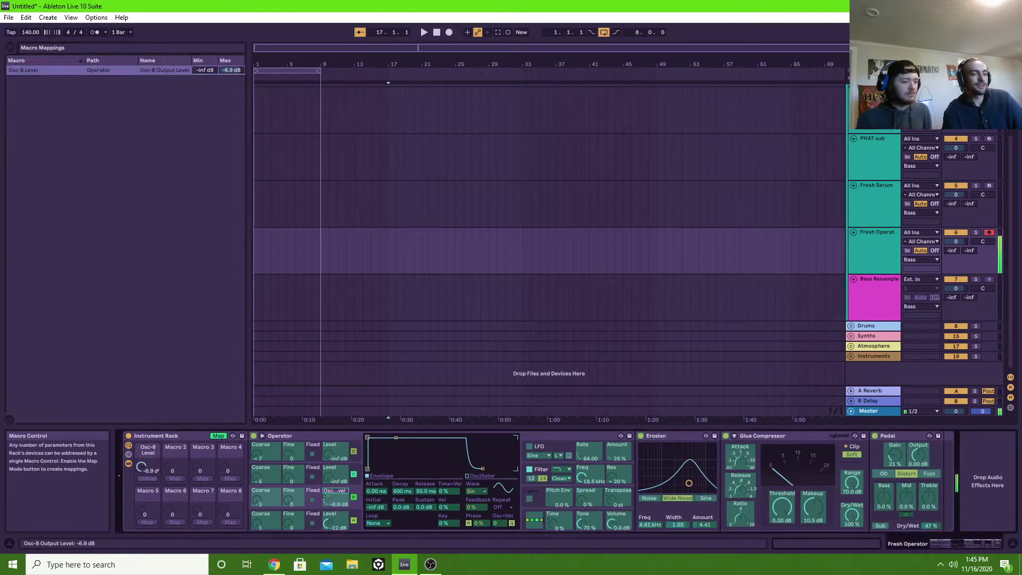
pyautogui.click(218, 435)
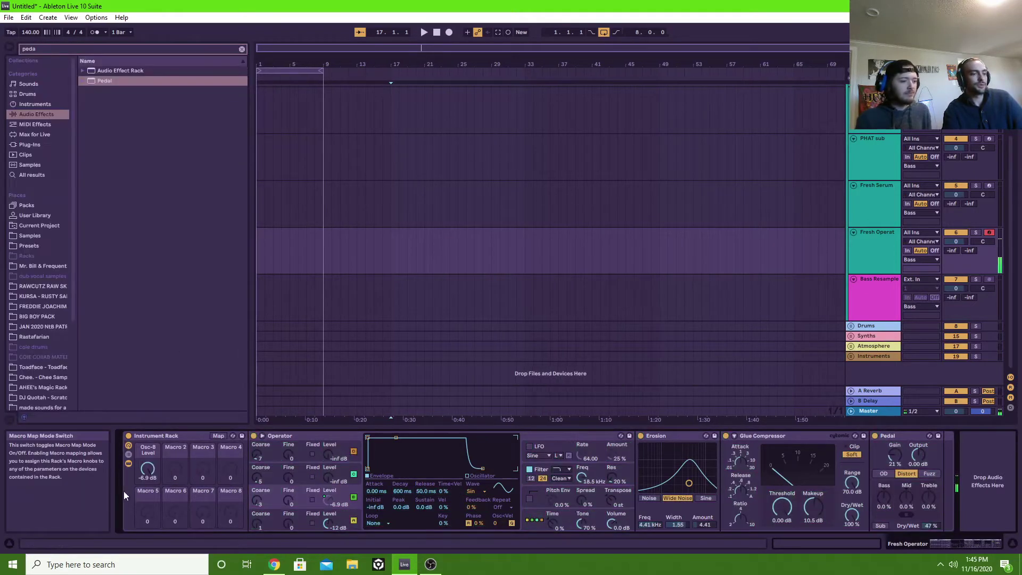
pyautogui.moveTo(147, 470); pyautogui.dragTo(148, 502)
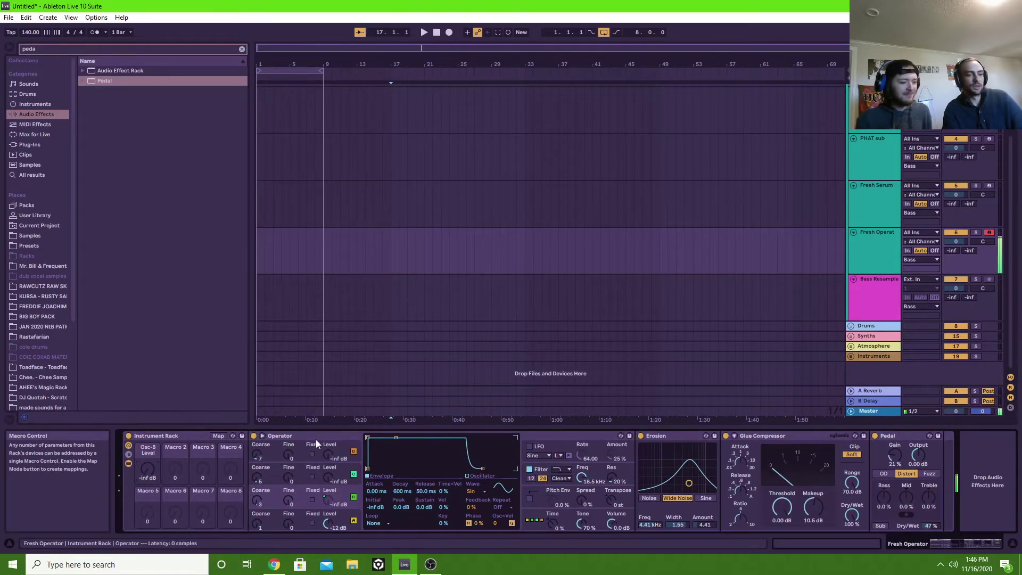
# Step: Raise Operator's oscillator C level to -17 dB and map it to the same macro as oscillator B
pyautogui.moveTo(327, 476); pyautogui.dragTo(328, 468)
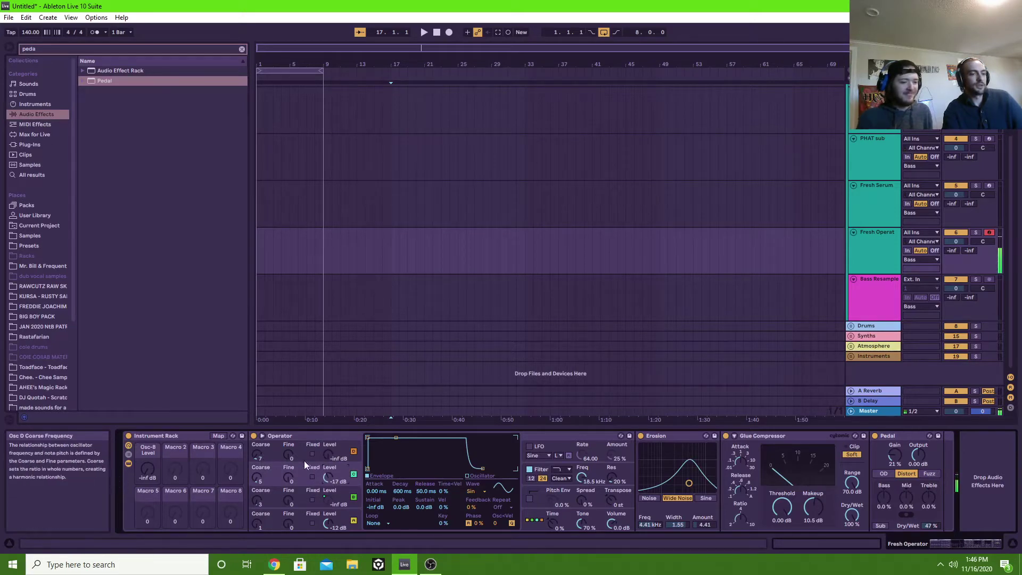
pyautogui.rightClick(327, 478)
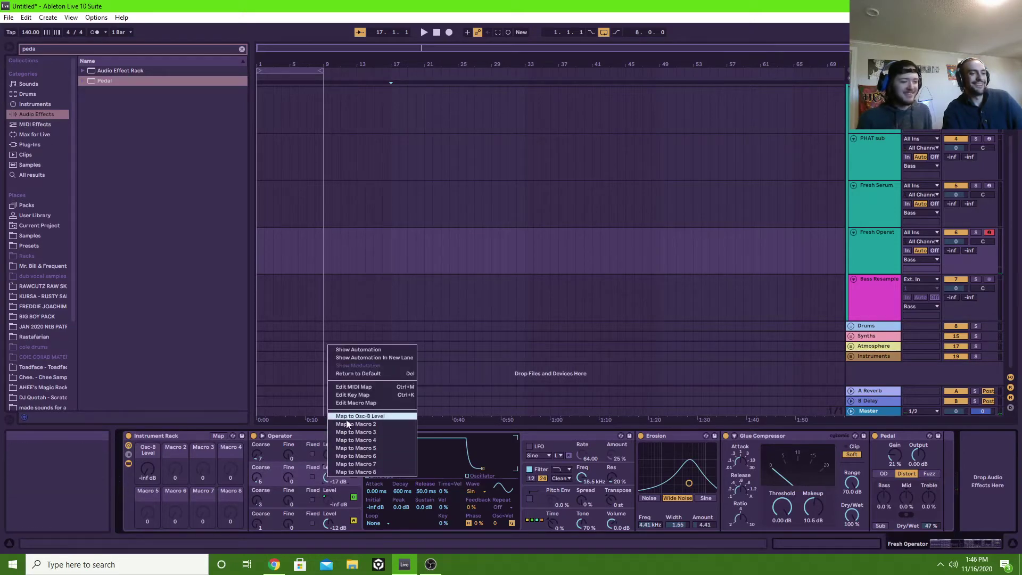
pyautogui.click(346, 419)
# Step: Set the oscillator C level mapping's maximum to -12 dB, auditioning Macro 1 and returning it to 0
pyautogui.click(217, 436)
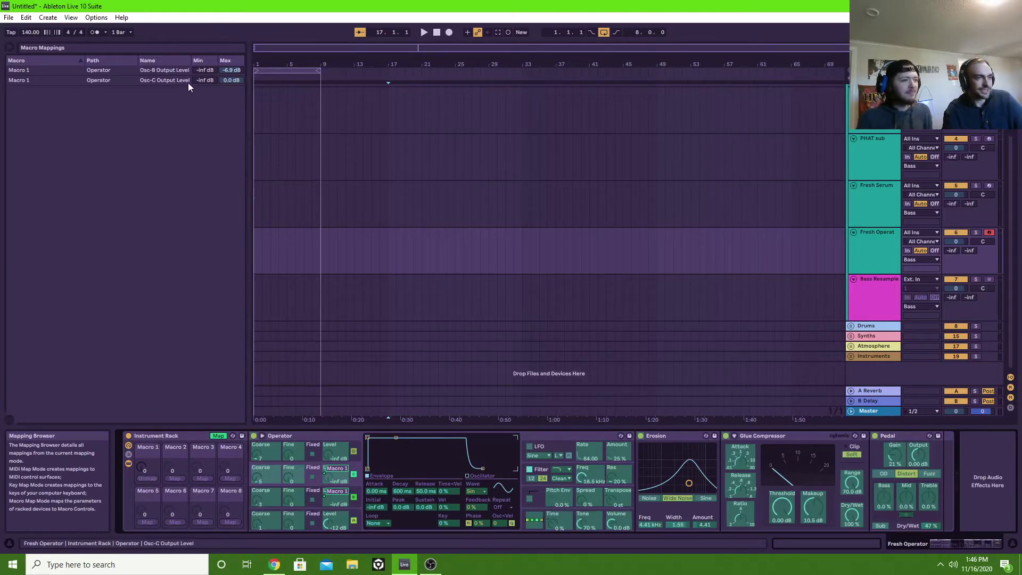
pyautogui.click(203, 81)
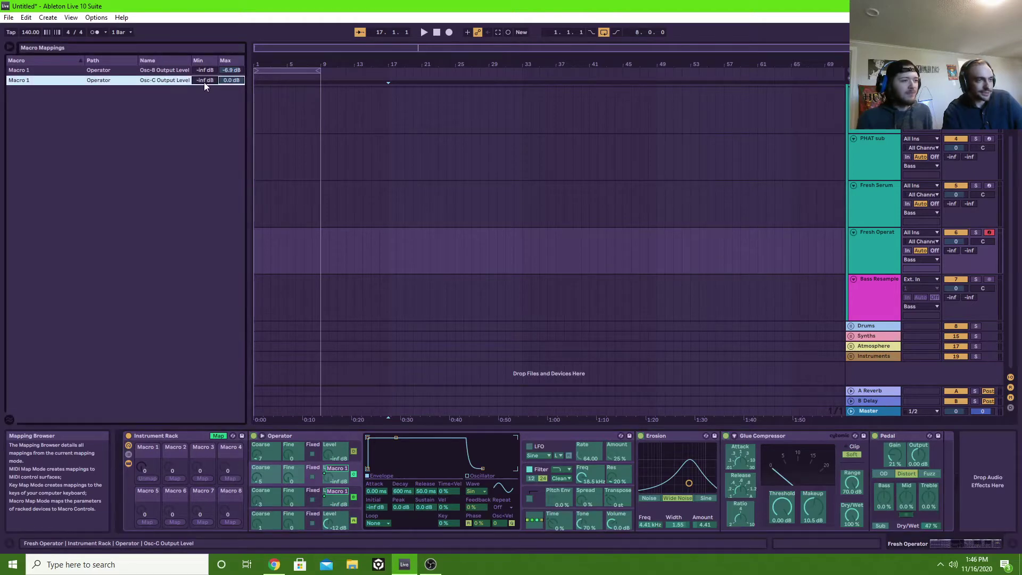
pyautogui.moveTo(209, 79); pyautogui.dragTo(232, 94)
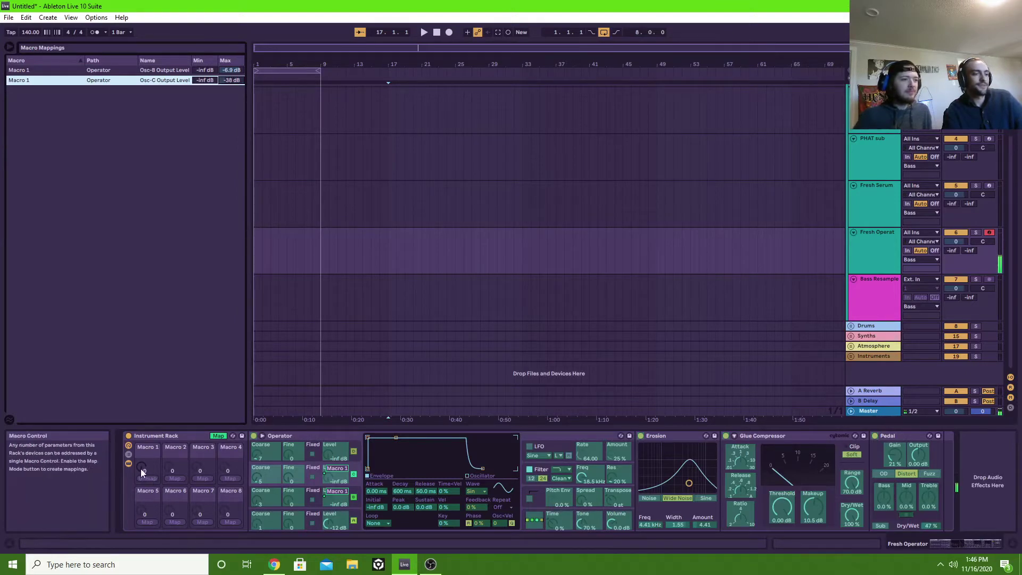
pyautogui.moveTo(140, 468); pyautogui.dragTo(140, 450)
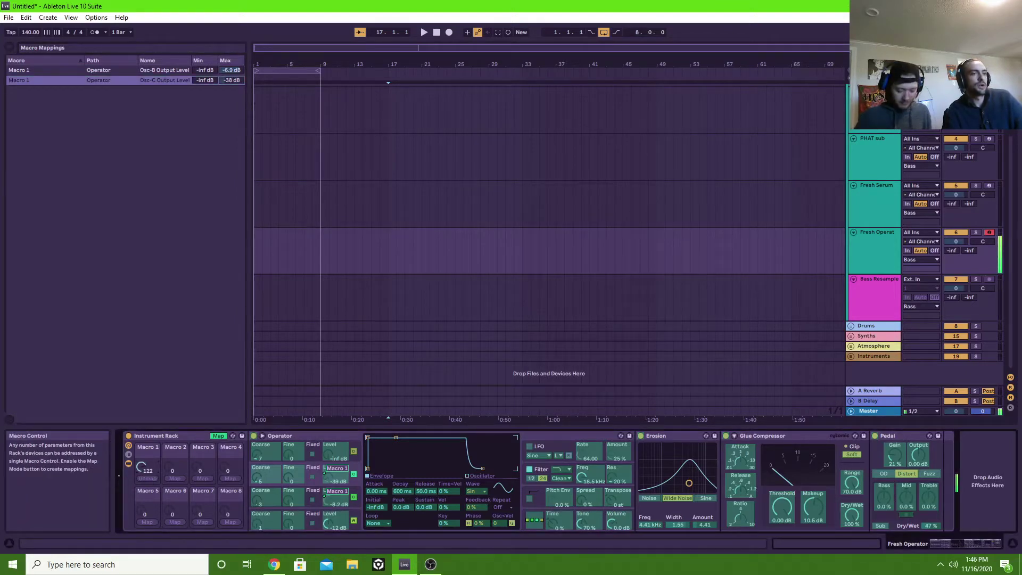
pyautogui.moveTo(219, 81); pyautogui.dragTo(219, 81)
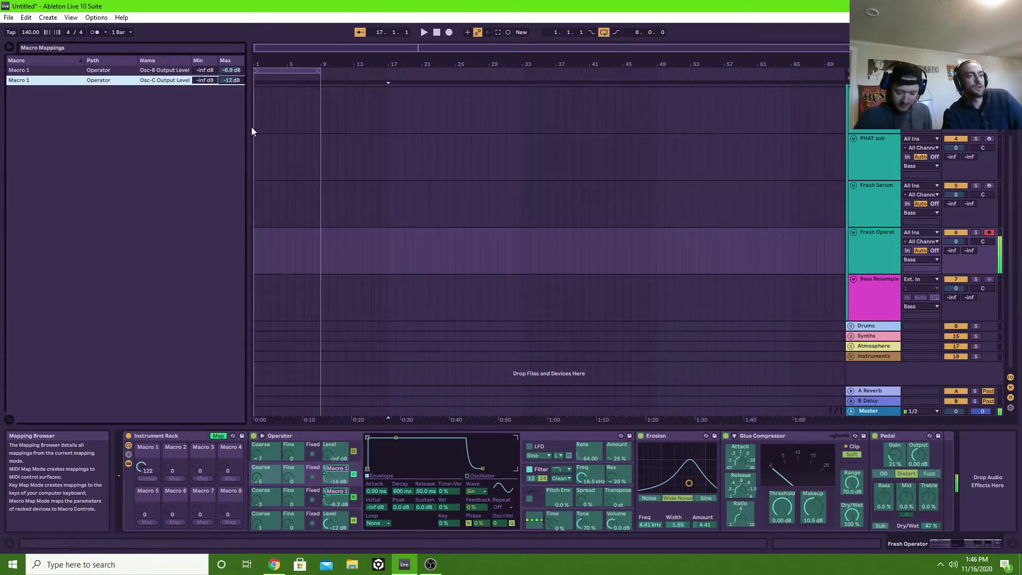
pyautogui.moveTo(150, 465); pyautogui.dragTo(142, 484)
pyautogui.click(219, 435)
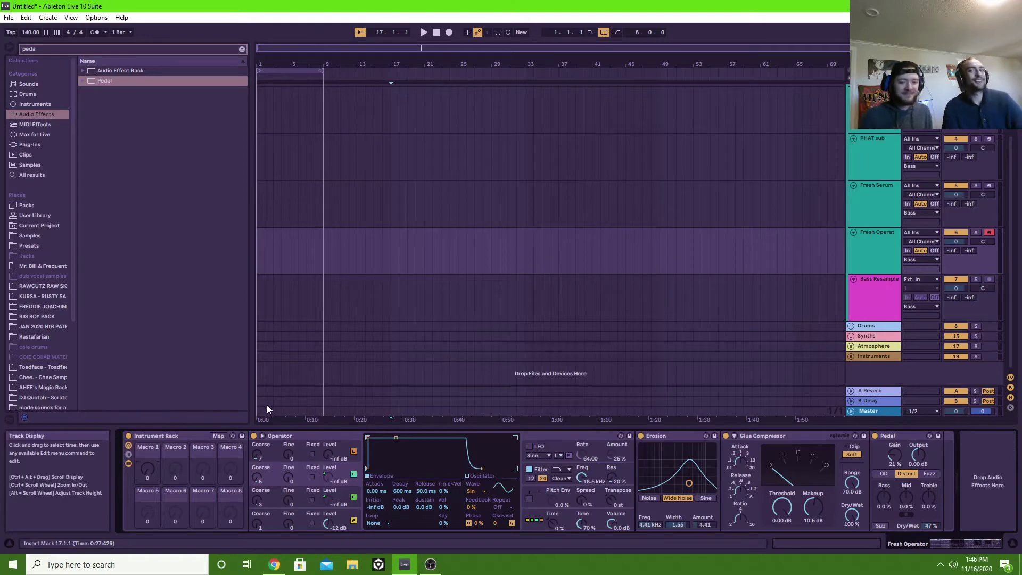
# Step: Show the automation for Macro 1 on the Fresh Operator track and set the macro to 14
pyautogui.rightClick(149, 471)
pyautogui.click(212, 319)
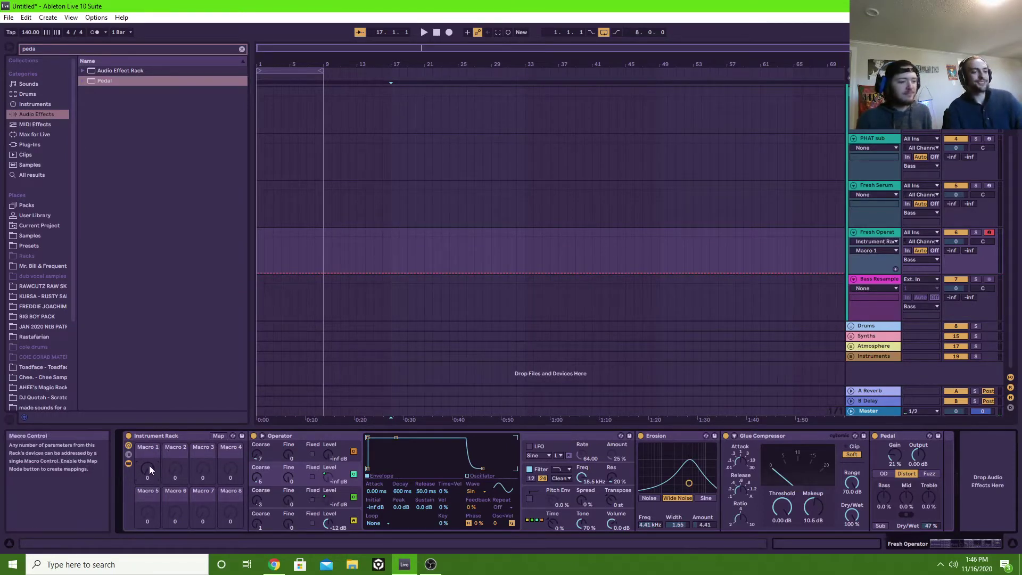
pyautogui.moveTo(149, 465)
pyautogui.mouseDown()
pyautogui.moveTo(149, 420)
pyautogui.moveTo(149, 459)
pyautogui.mouseUp()
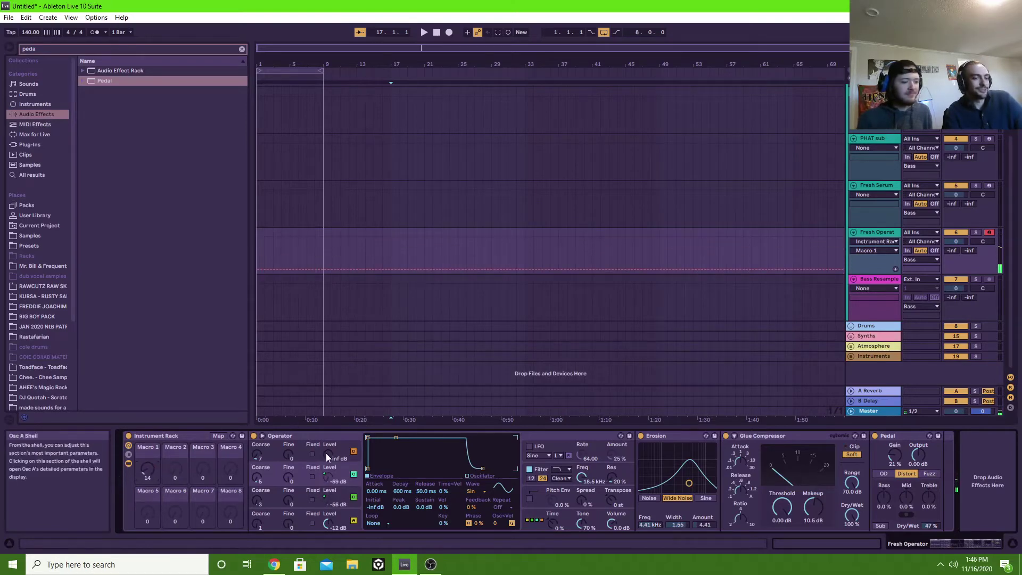
# Step: Audition Operator's oscillator D level and map it to Macro 1
pyautogui.moveTo(326, 452)
pyautogui.mouseDown()
pyautogui.moveTo(325, 439)
pyautogui.moveTo(325, 458)
pyautogui.mouseUp()
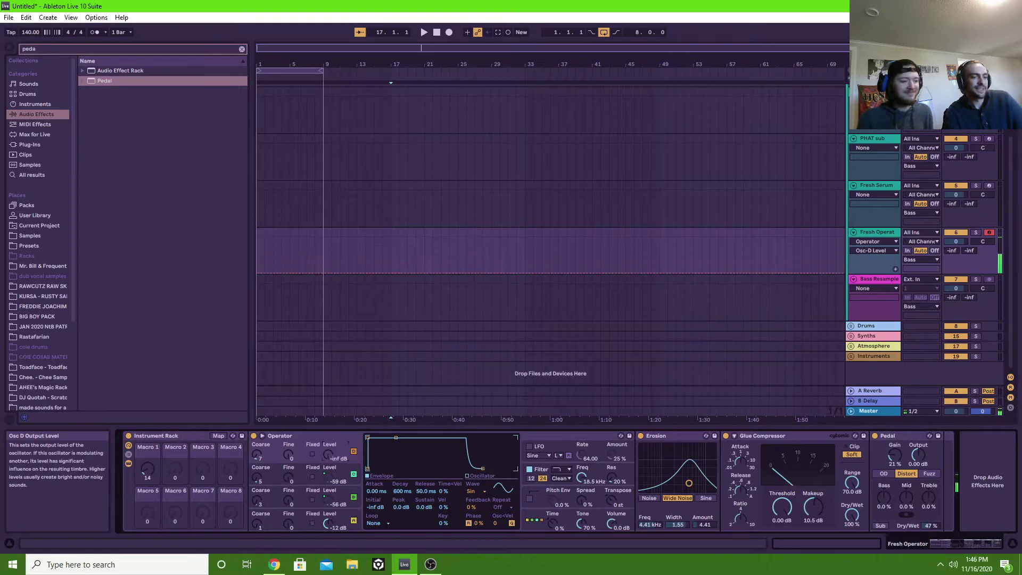
pyautogui.rightClick(328, 453)
pyautogui.click(357, 391)
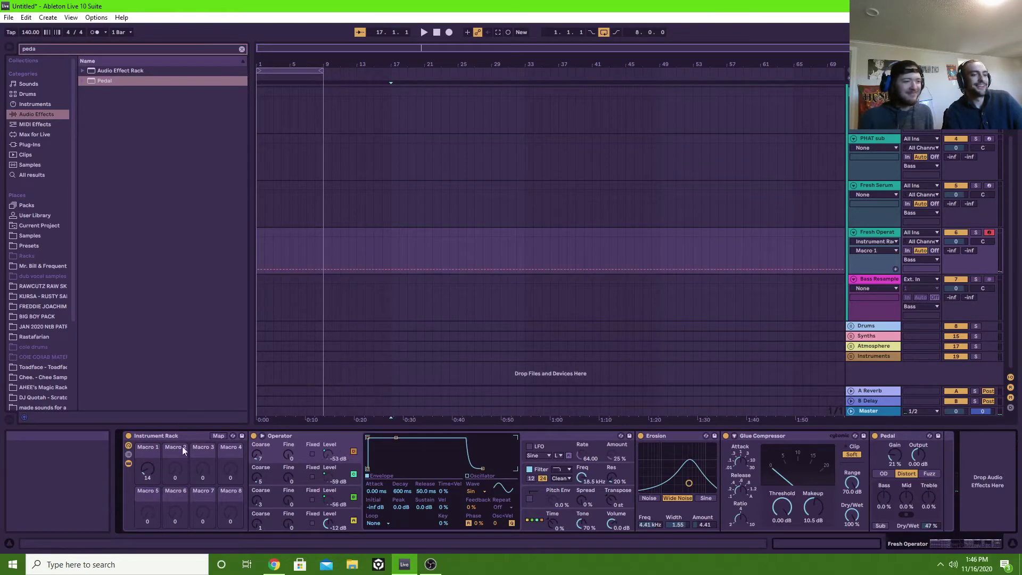
# Step: Set the oscillator D level mapping's maximum to -12 dB and turn Macro 1 up to 127
pyautogui.click(218, 435)
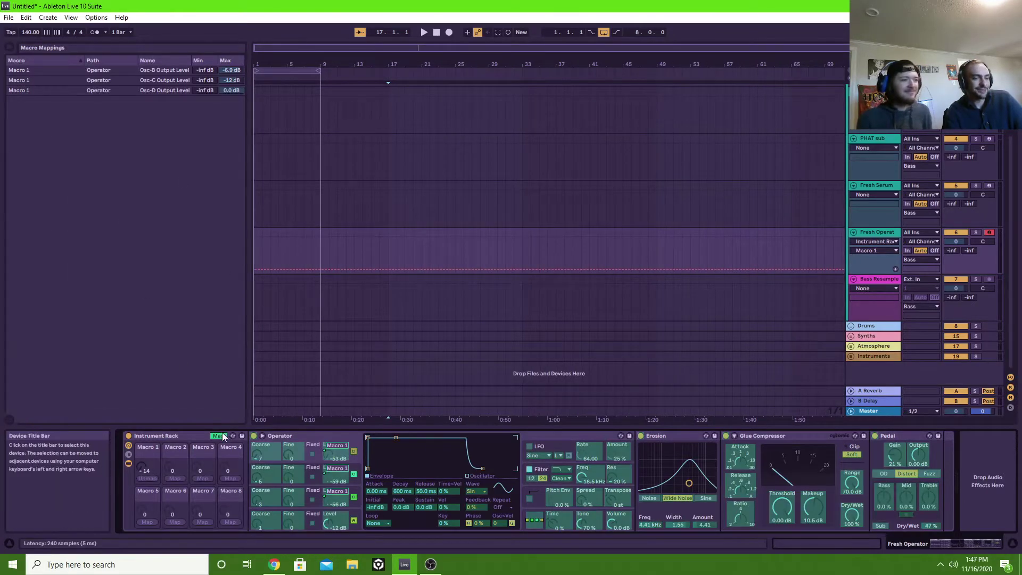
pyautogui.rightClick(329, 456)
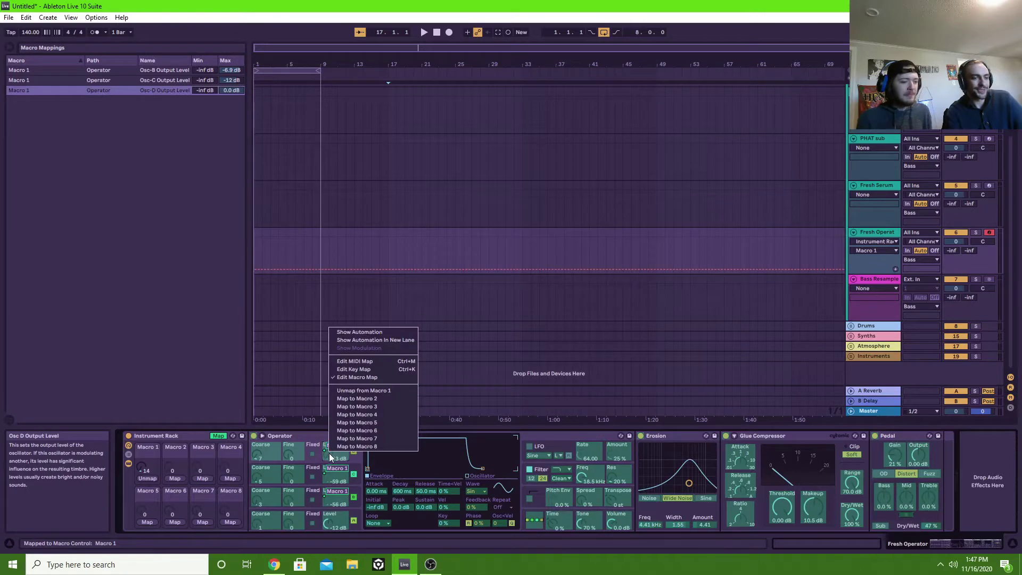
pyautogui.click(357, 376)
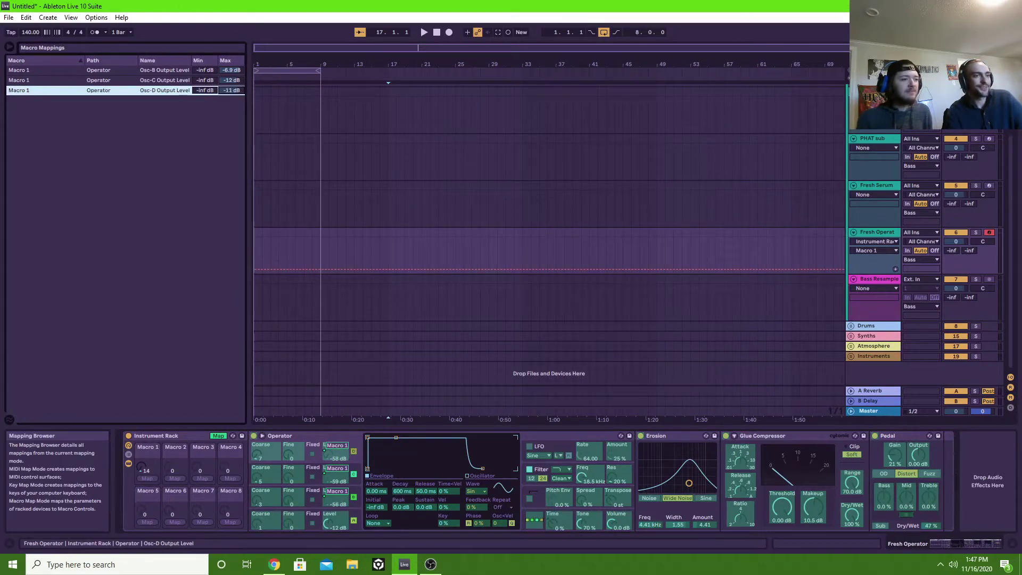
pyautogui.press('Down')
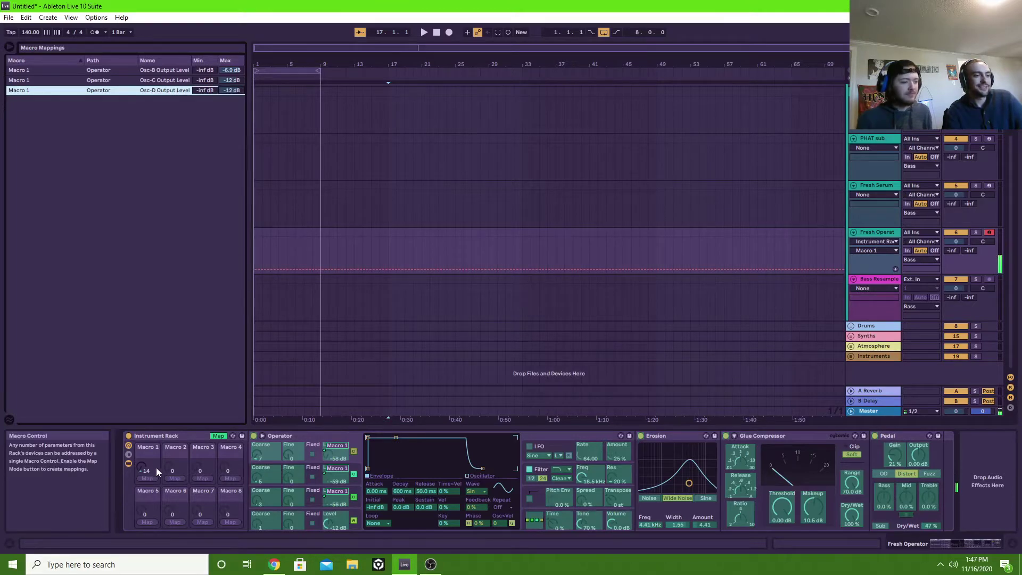
pyautogui.moveTo(144, 469); pyautogui.dragTo(144, 409)
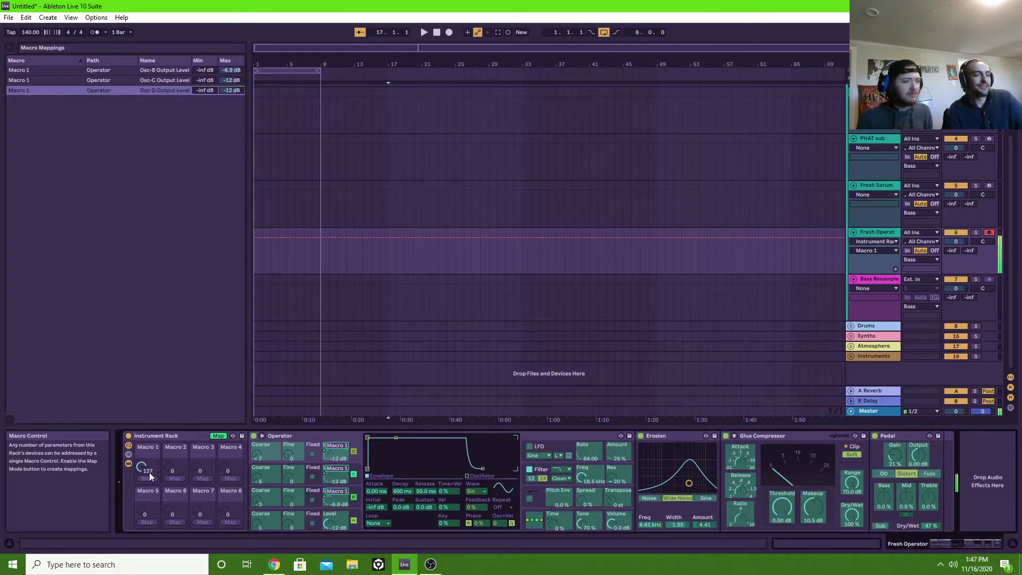
# Step: Set the oscillator D level mapping's maximum to -13 dB while auditioning Macro 1, and leave mapping mode with the macro at 52
pyautogui.moveTo(149, 476); pyautogui.dragTo(150, 481)
pyautogui.moveTo(141, 467); pyautogui.dragTo(141, 419)
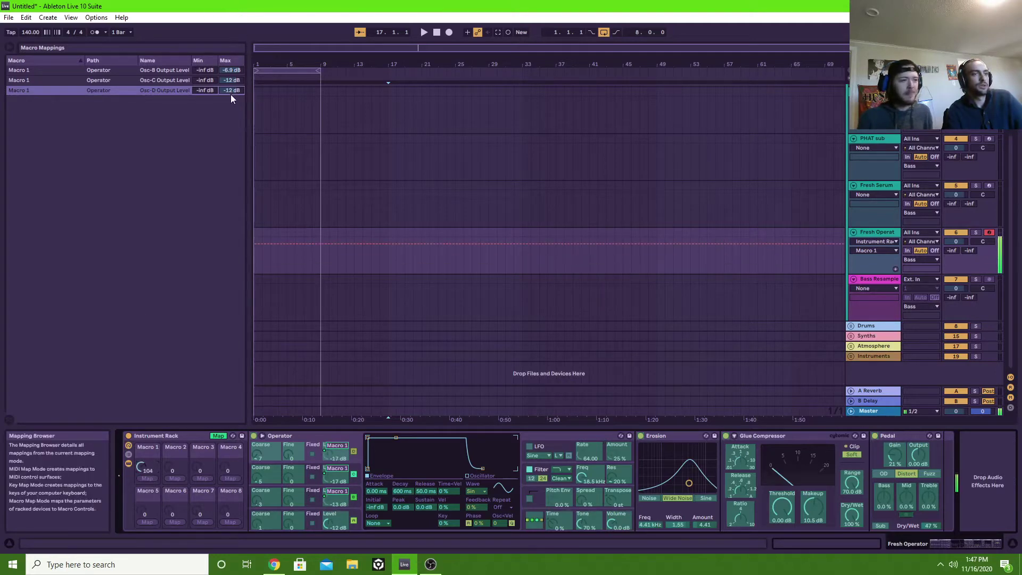
pyautogui.moveTo(231, 91); pyautogui.dragTo(231, 97)
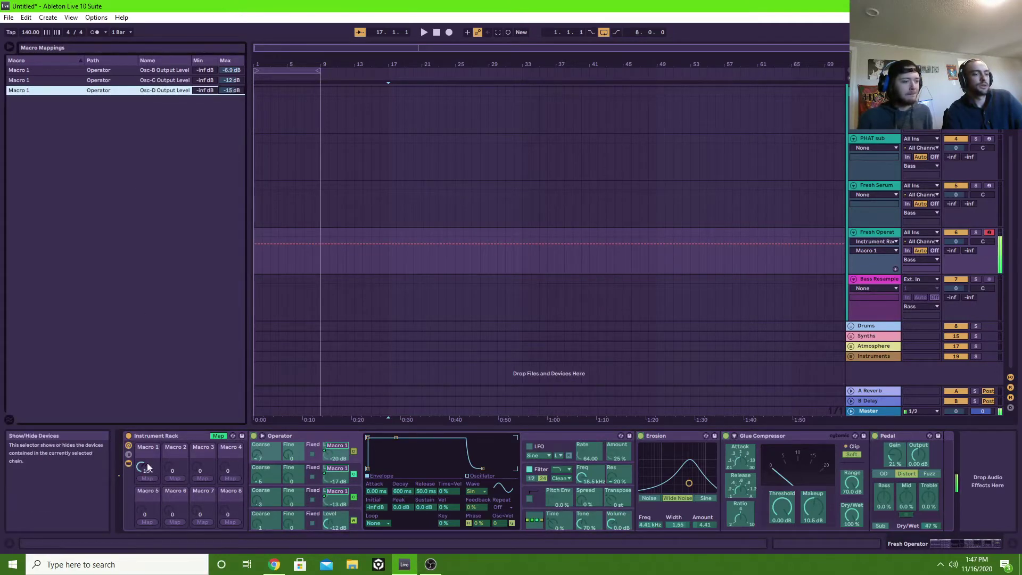
pyautogui.moveTo(142, 467); pyautogui.dragTo(143, 454)
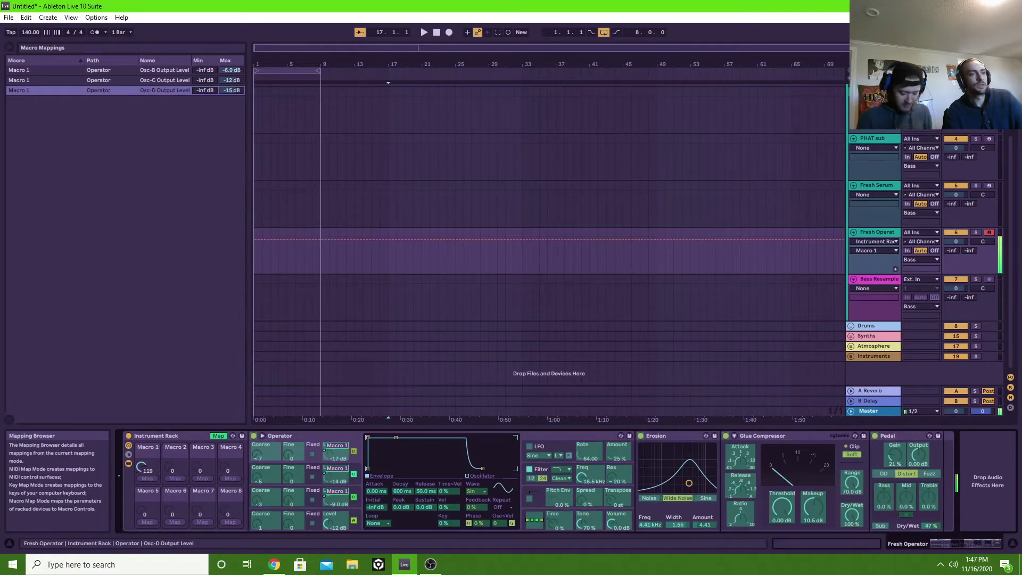
pyautogui.moveTo(231, 90); pyautogui.dragTo(231, 82)
pyautogui.moveTo(141, 467); pyautogui.dragTo(142, 506)
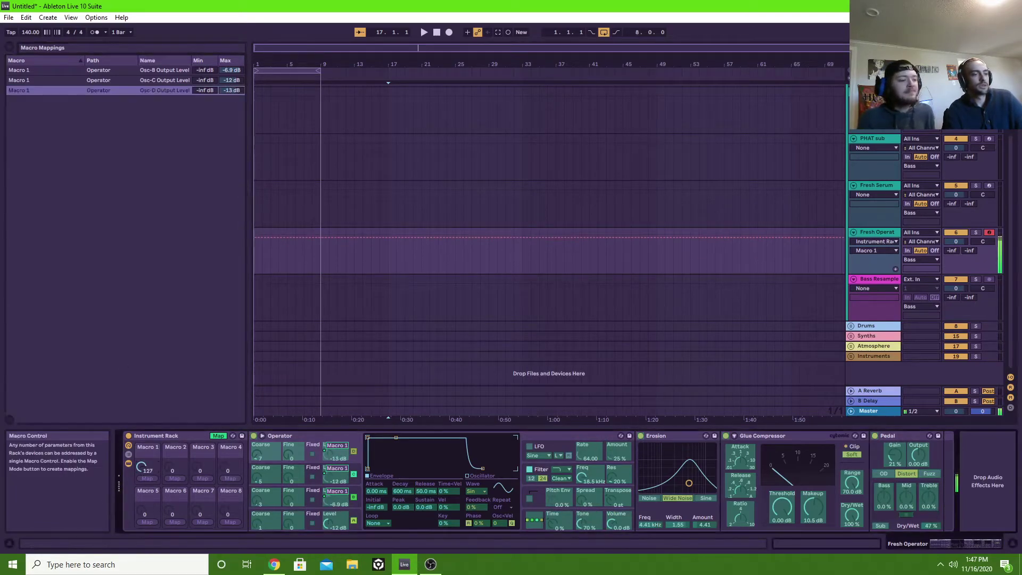
pyautogui.moveTo(142, 467)
pyautogui.mouseDown()
pyautogui.moveTo(142, 454)
pyautogui.moveTo(151, 461)
pyautogui.mouseUp()
pyautogui.click(216, 439)
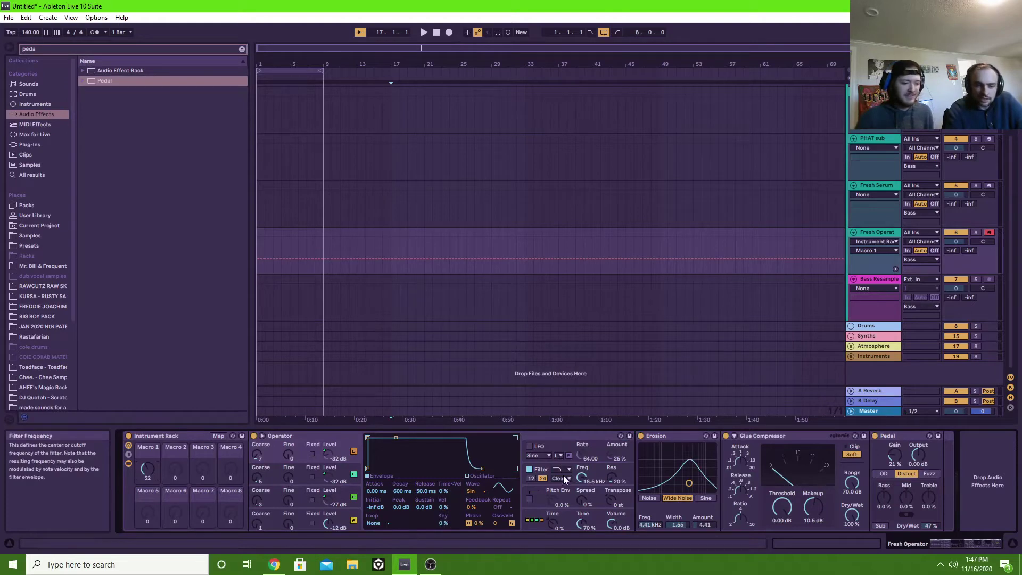
# Step: Turn off Operator's filter and collapse the Erosion, Glue Compressor and Pedal devices
pyautogui.click(529, 469)
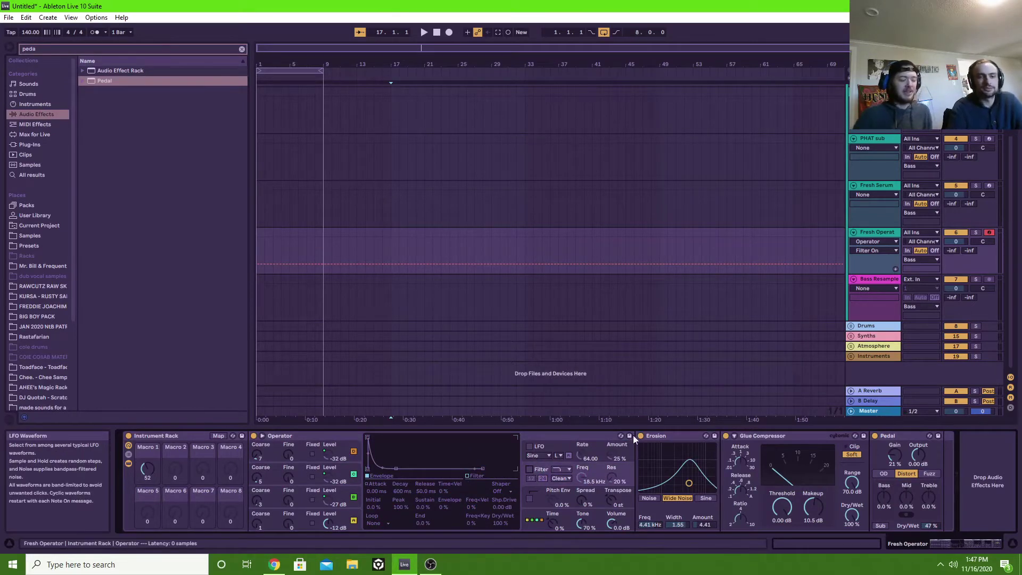
pyautogui.doubleClick(678, 435)
pyautogui.doubleClick(692, 435)
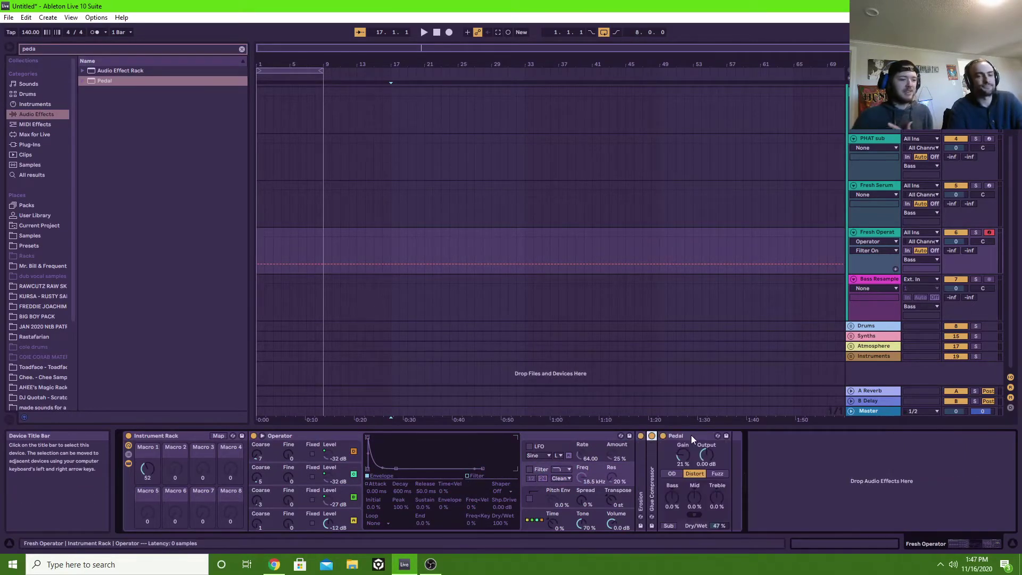
pyautogui.doubleClick(689, 435)
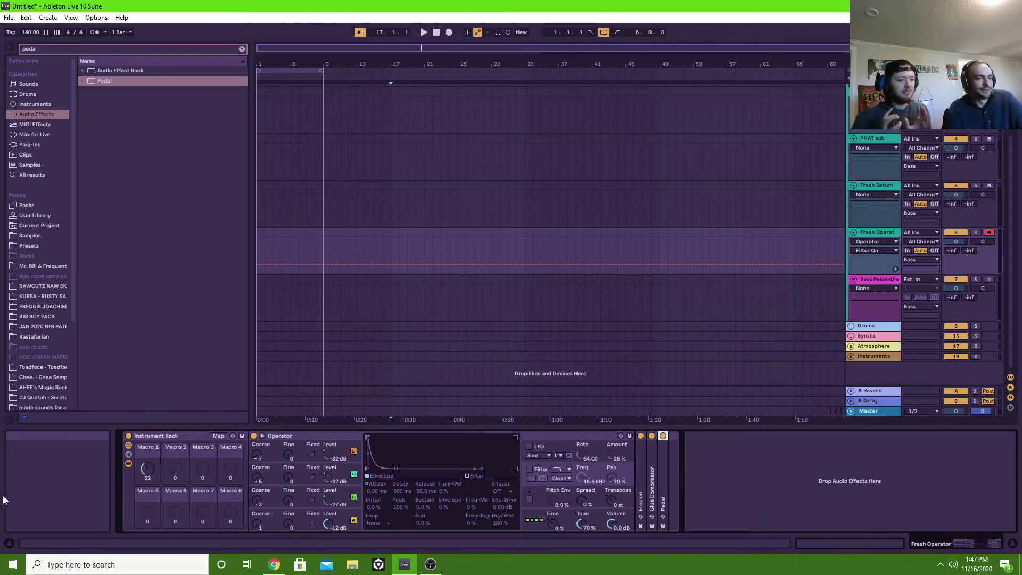
# Step: Set Macro 1 to 49 and save the instrument rack as a preset named BASS - STREAMY 1
pyautogui.moveTo(148, 468); pyautogui.dragTo(127, 471)
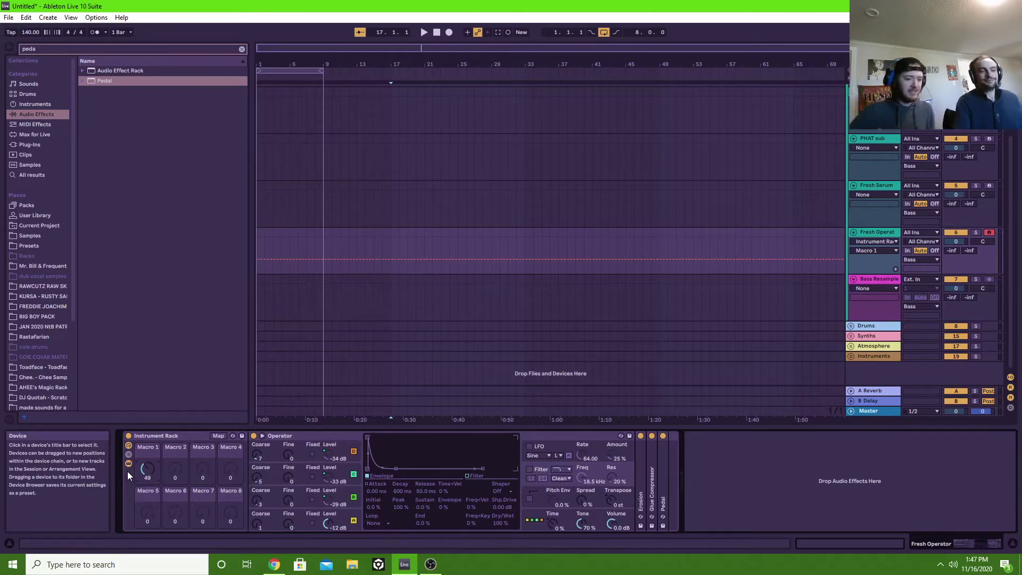
pyautogui.click(241, 436)
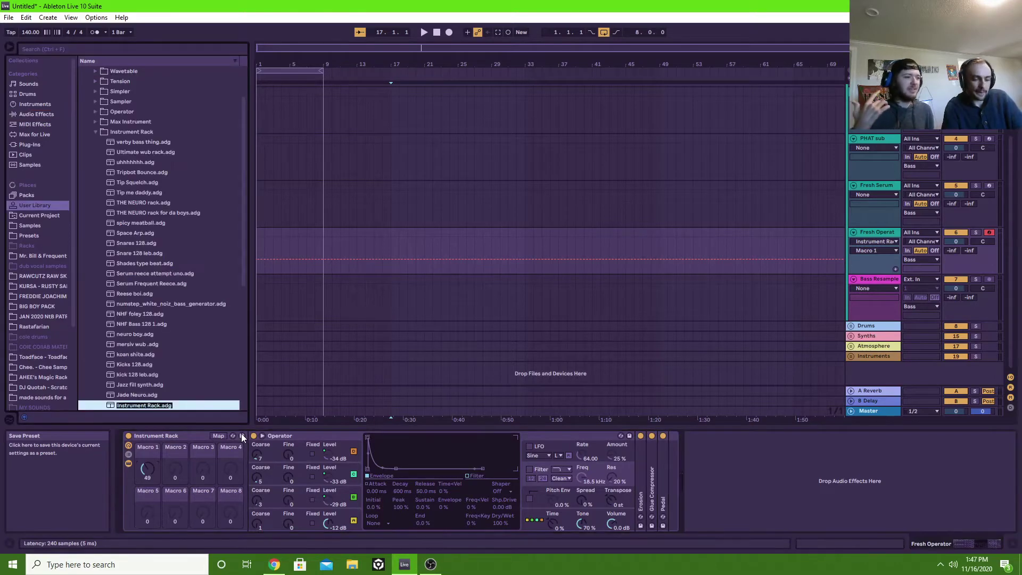
pyautogui.write('BASS')
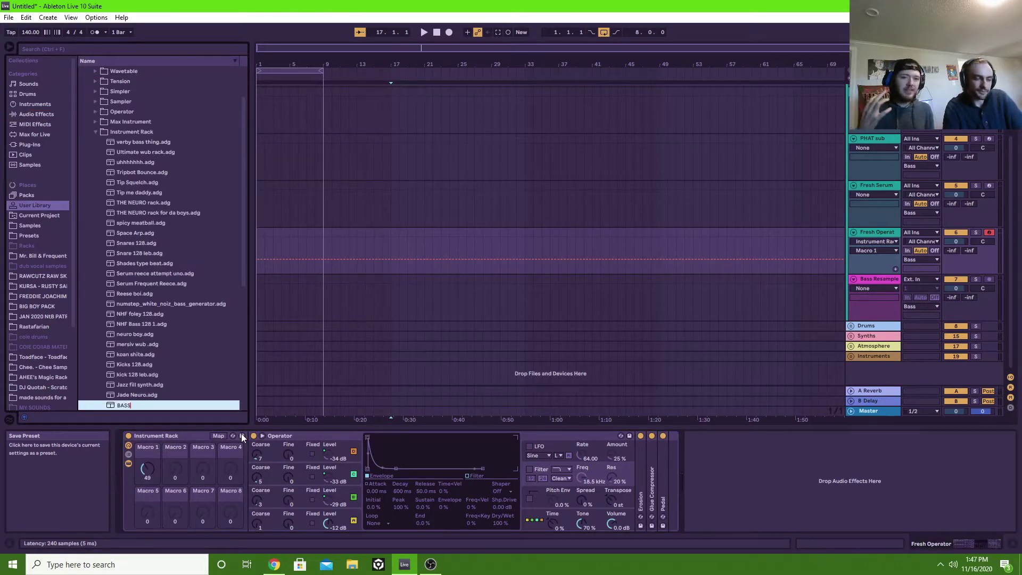
pyautogui.write('S STEA')
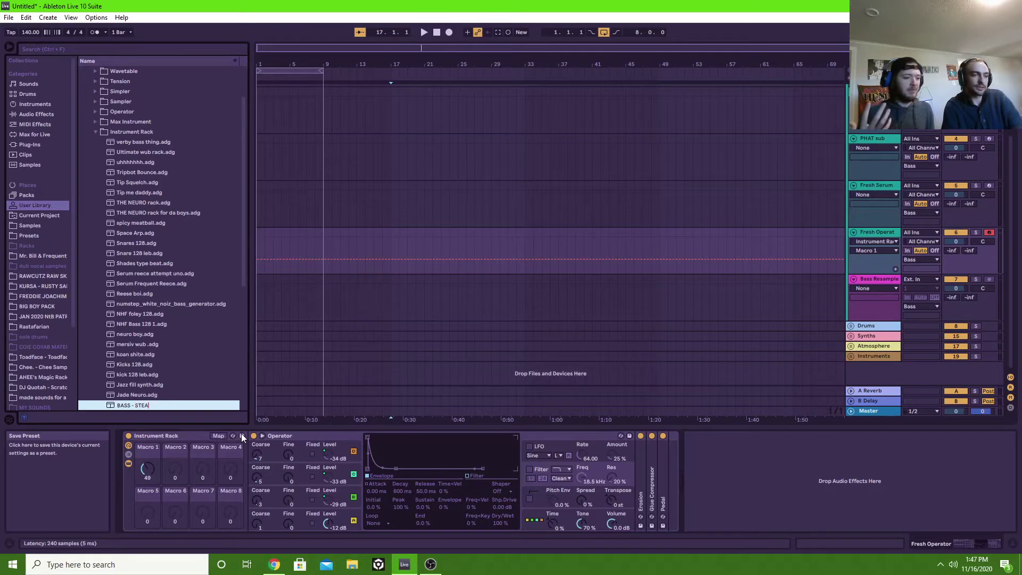
pyautogui.press('BackSpace')
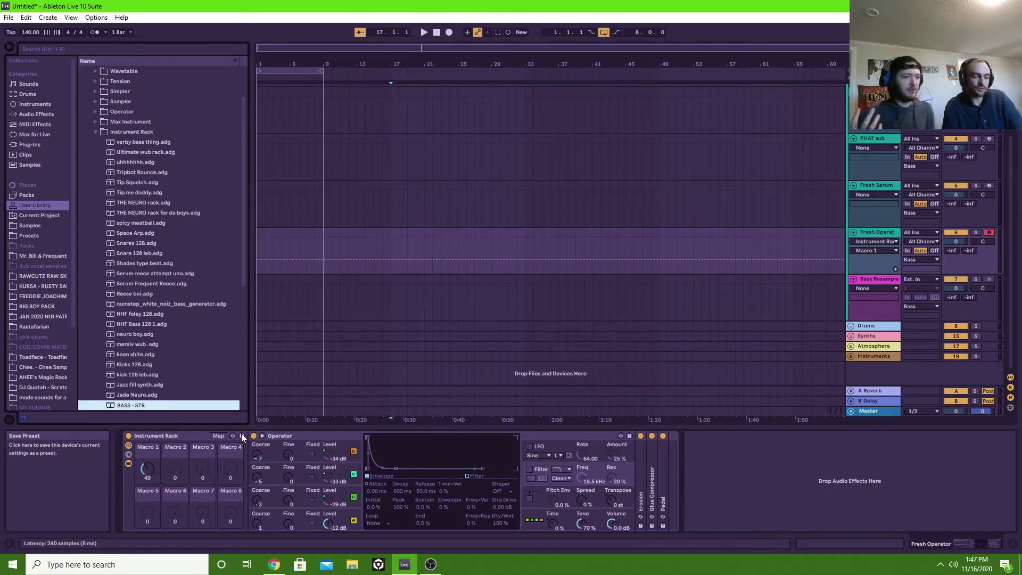
pyautogui.write('EAMY 1')
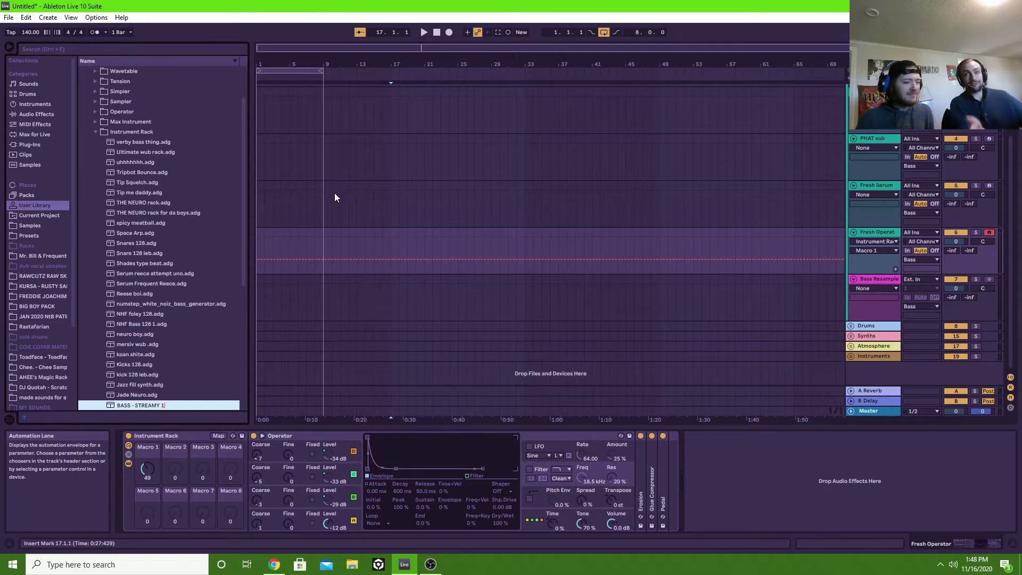
pyautogui.press('Return')
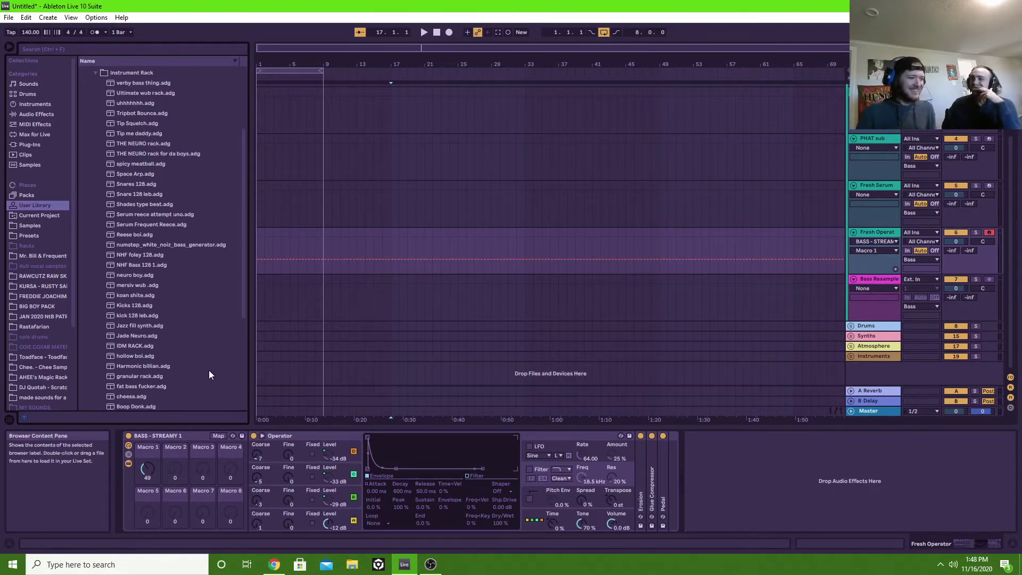
pyautogui.scroll(3, 212, 351)
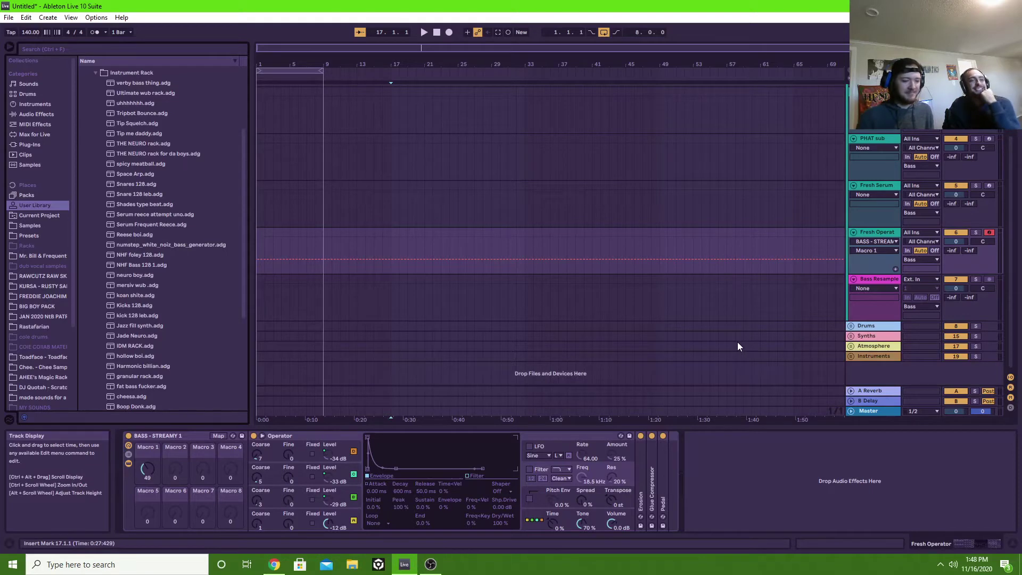
# Step: Set Macro 1 to 23 and add the Corpus effect after the BASS - STREAMY 1 rack
pyautogui.click(161, 435)
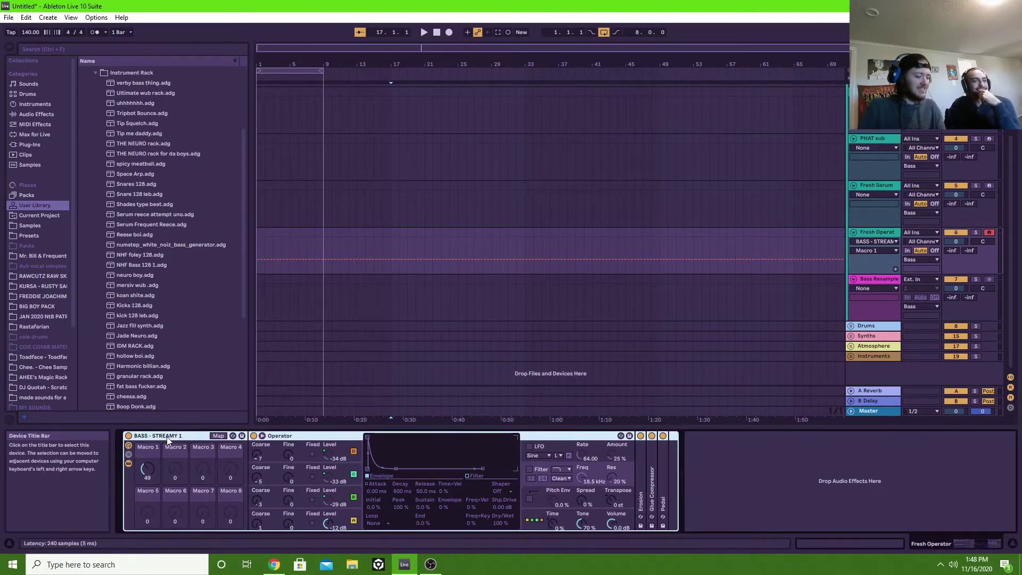
pyautogui.moveTo(153, 480)
pyautogui.mouseDown()
pyautogui.moveTo(152, 498)
pyautogui.moveTo(144, 471)
pyautogui.mouseUp()
pyautogui.hotkey('ctrl', 'f')
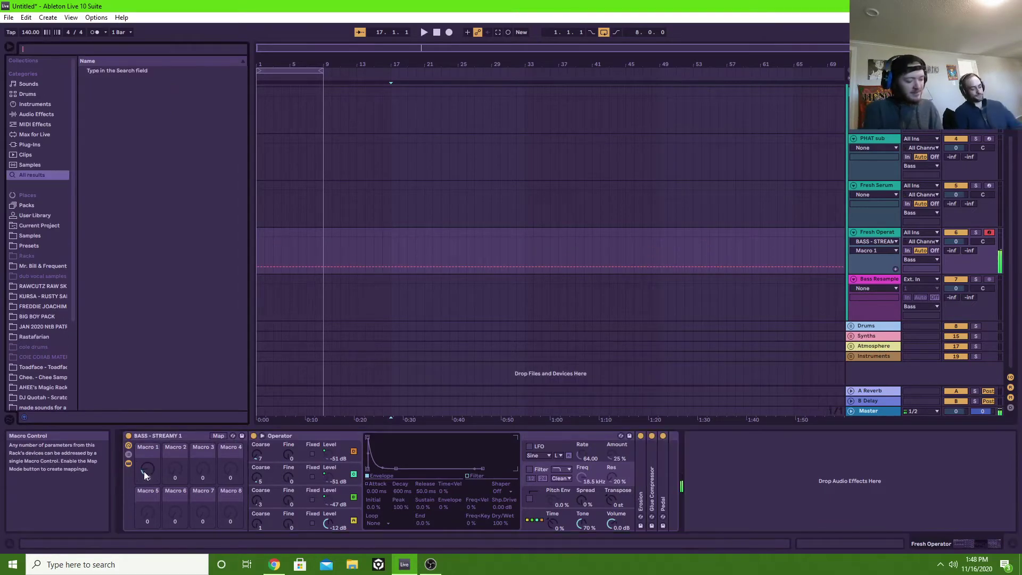
pyautogui.write('corpus')
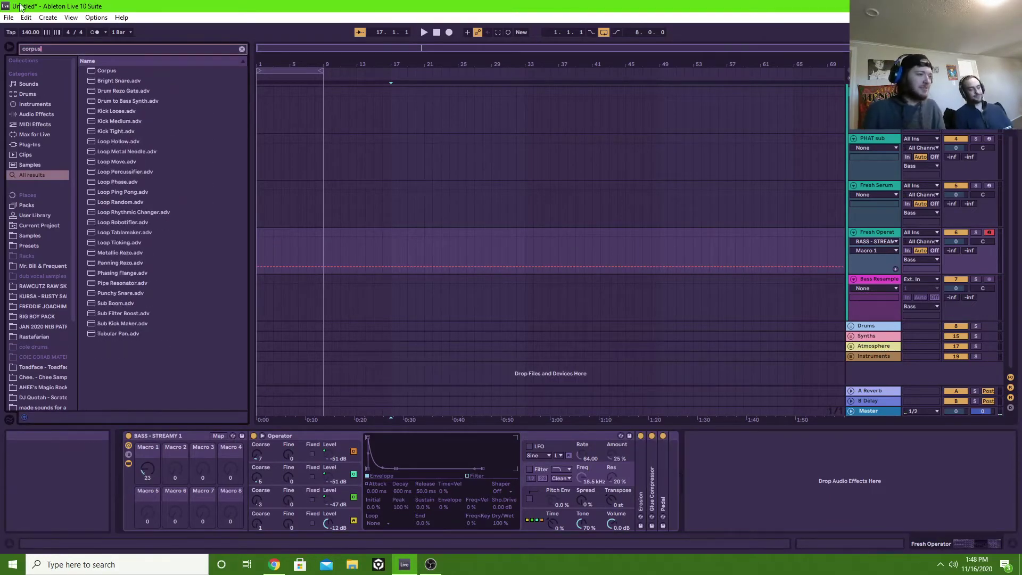
pyautogui.click(107, 70)
pyautogui.doubleClick(106, 70)
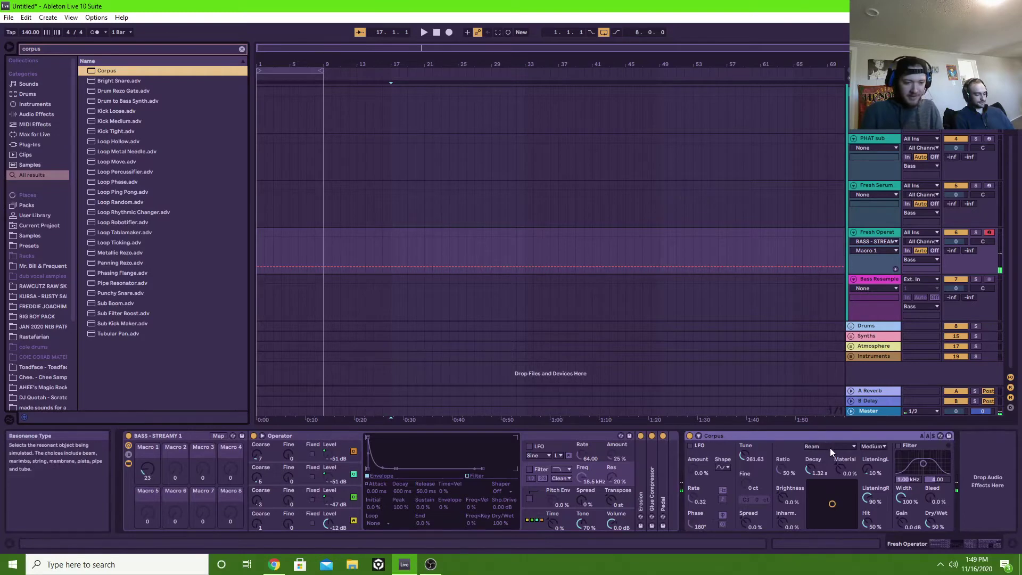
# Step: Set Corpus's sidechain MIDI source to Fresh Operator and enable its Frequency option, trying a Tune of 424.55 Hz
pyautogui.click(698, 435)
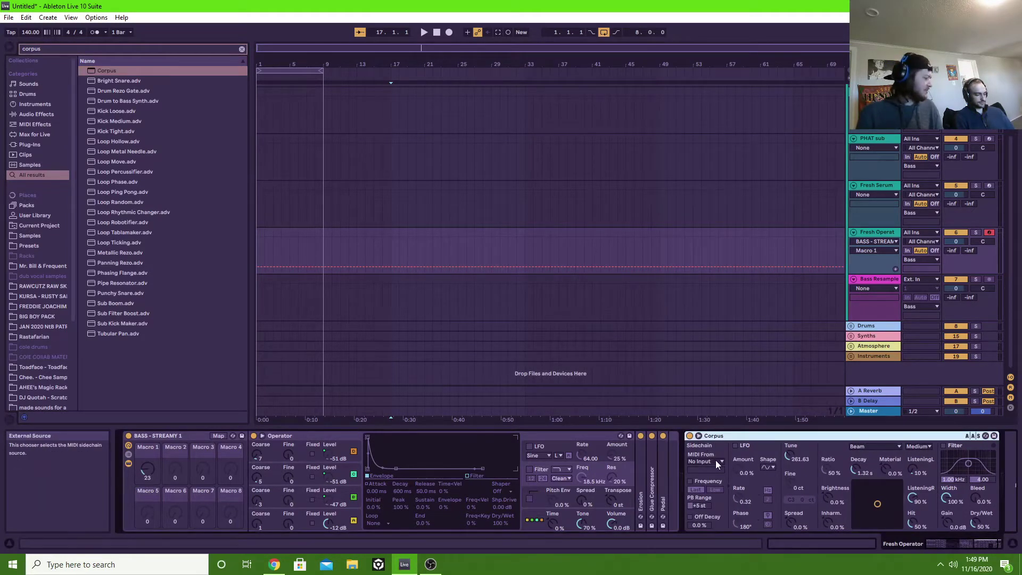
pyautogui.click(717, 462)
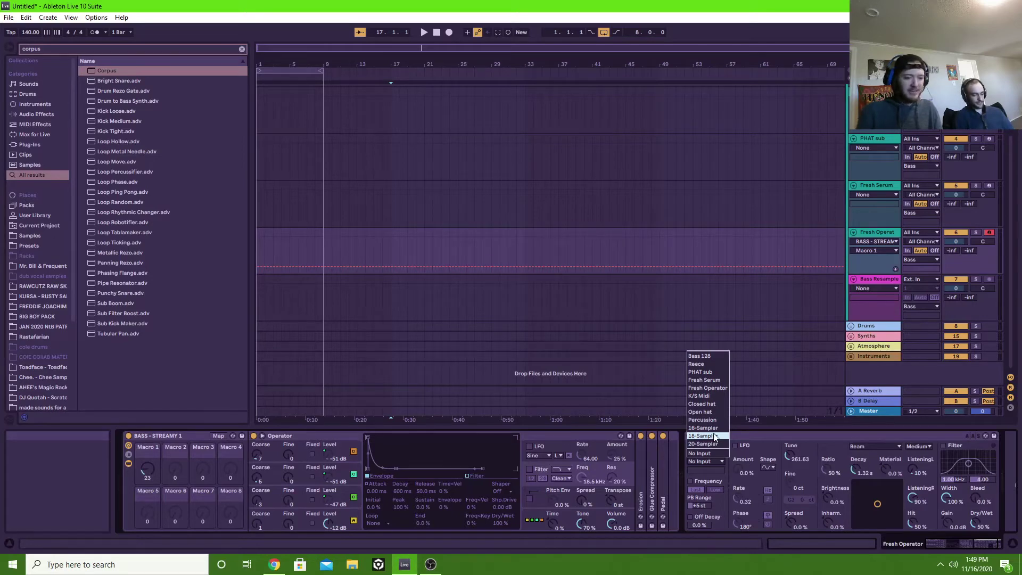
pyautogui.click(755, 437)
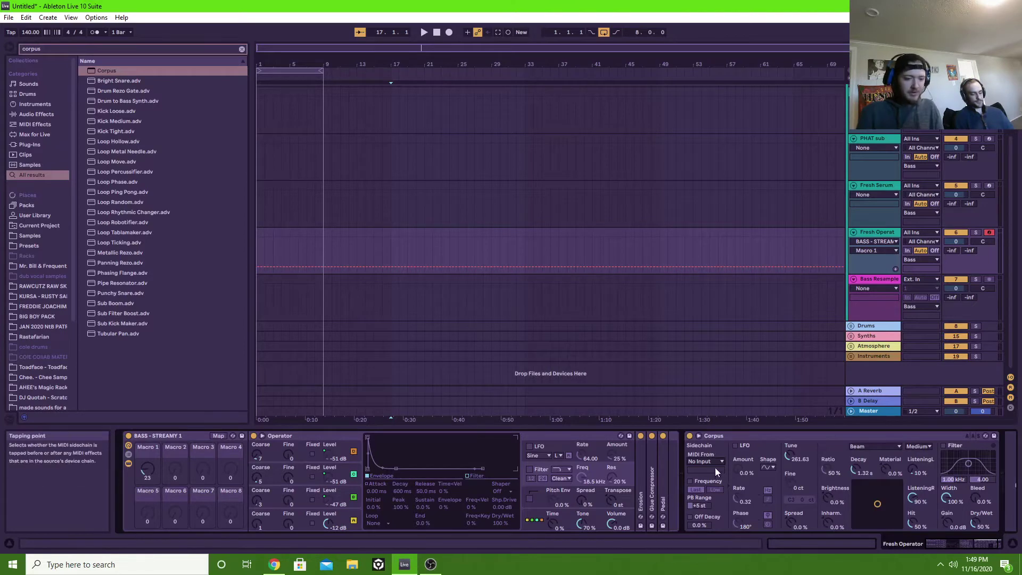
pyautogui.moveTo(798, 456); pyautogui.dragTo(799, 426)
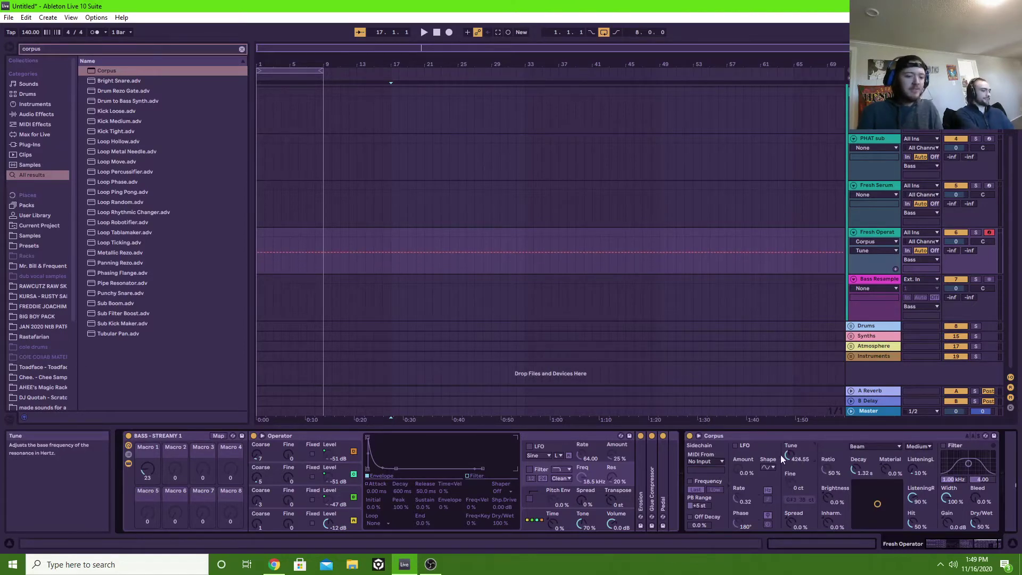
pyautogui.click(702, 459)
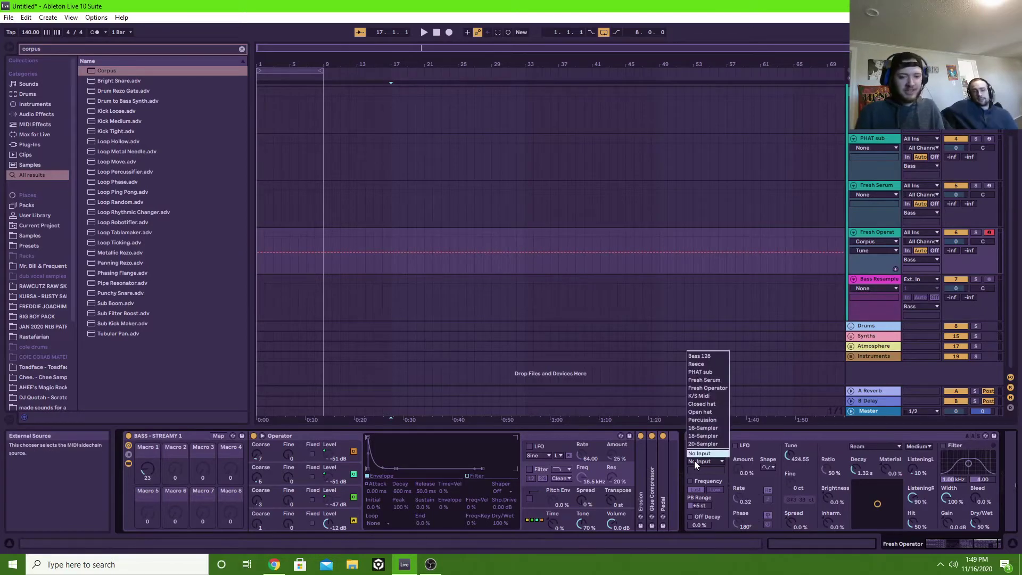
pyautogui.click(719, 389)
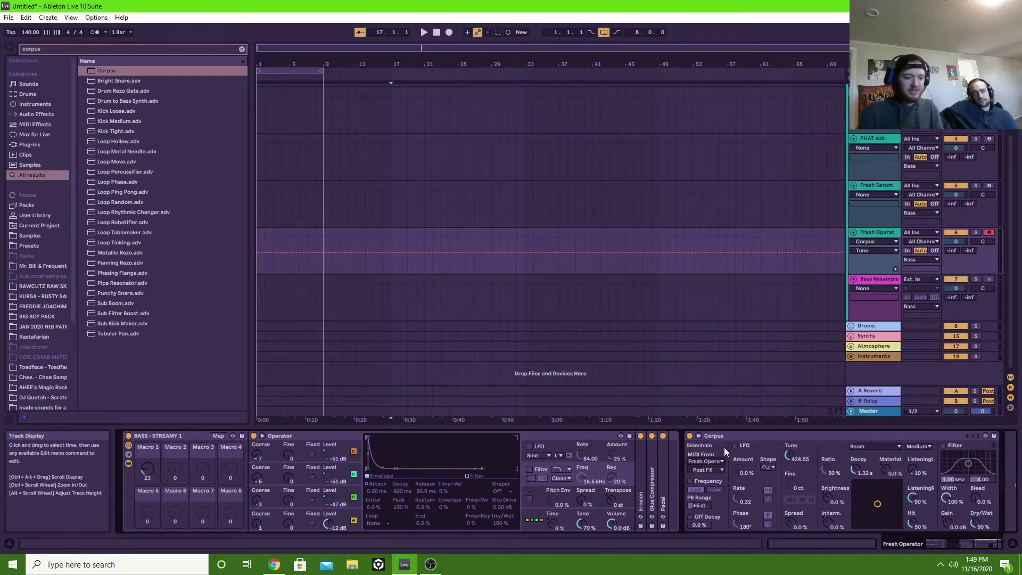
pyautogui.click(690, 481)
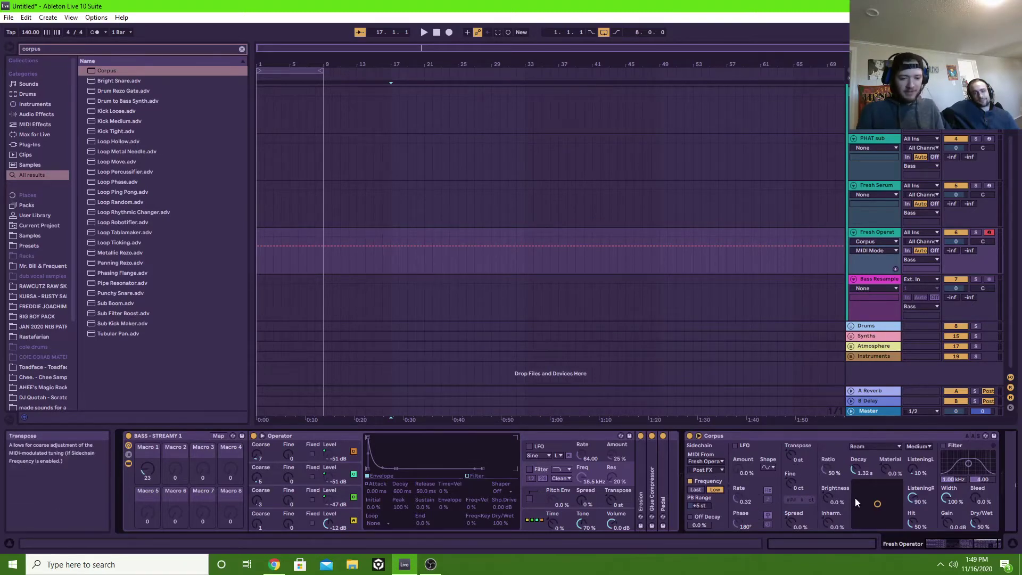
# Step: Set Corpus's resonance type to Plate, with the decay at about 147 ms and the material at about -80 %
pyautogui.moveTo(855, 497); pyautogui.dragTo(862, 520)
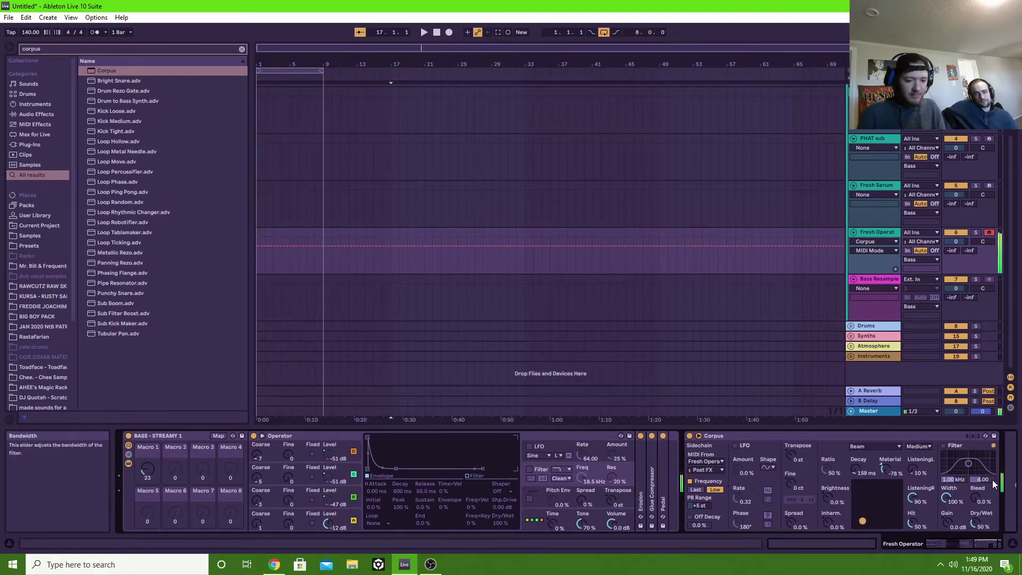
pyautogui.click(889, 446)
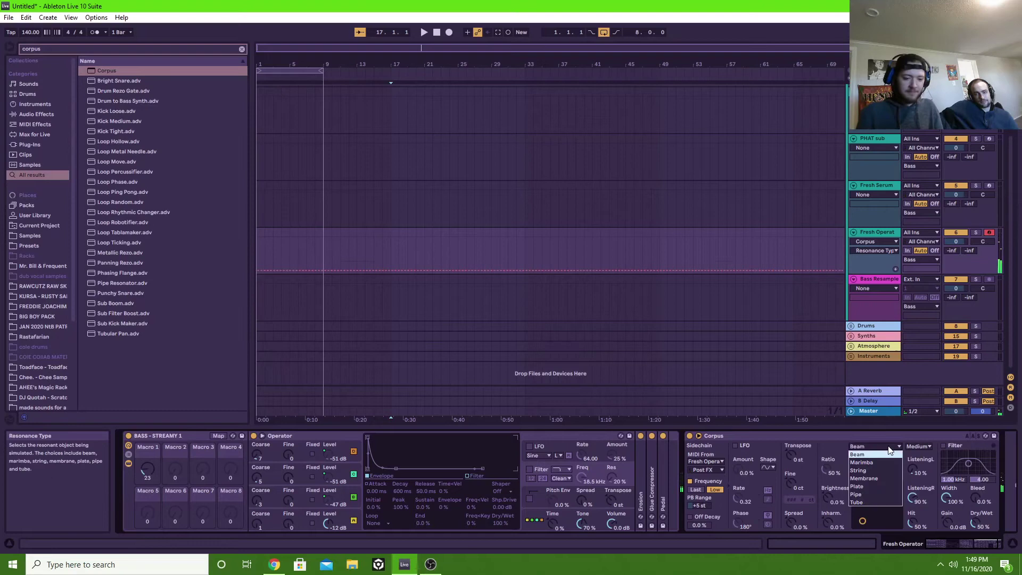
pyautogui.click(895, 486)
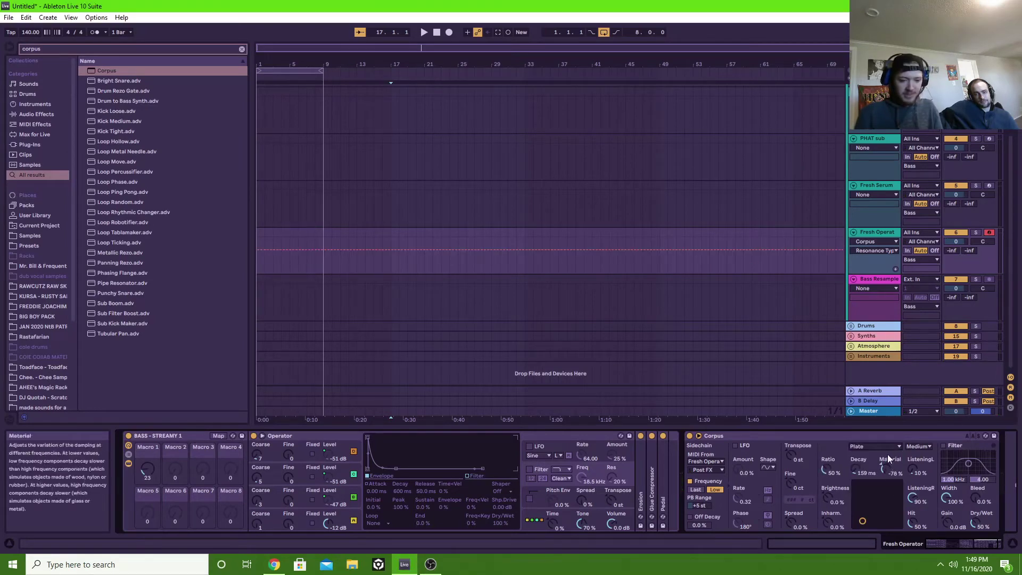
pyautogui.click(914, 449)
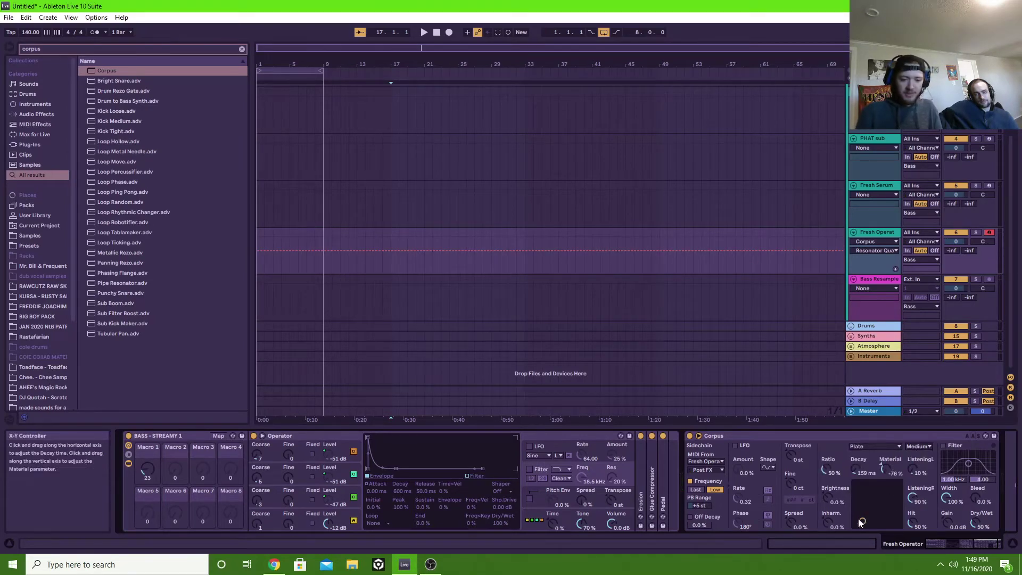
pyautogui.moveTo(862, 520)
pyautogui.mouseDown()
pyautogui.moveTo(892, 490)
pyautogui.moveTo(881, 487)
pyautogui.moveTo(892, 497)
pyautogui.moveTo(898, 483)
pyautogui.moveTo(895, 511)
pyautogui.moveTo(898, 484)
pyautogui.moveTo(862, 521)
pyautogui.mouseUp()
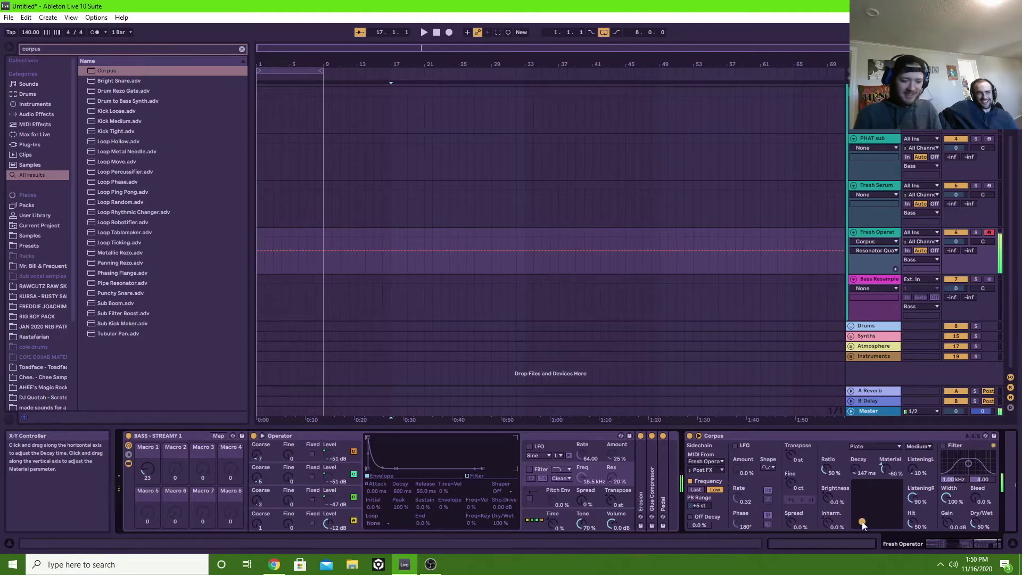
# Step: Enable Corpus's filter at 116 Hz with a bandwidth of 0.50, and set the decay to about 234 ms
pyautogui.click(944, 445)
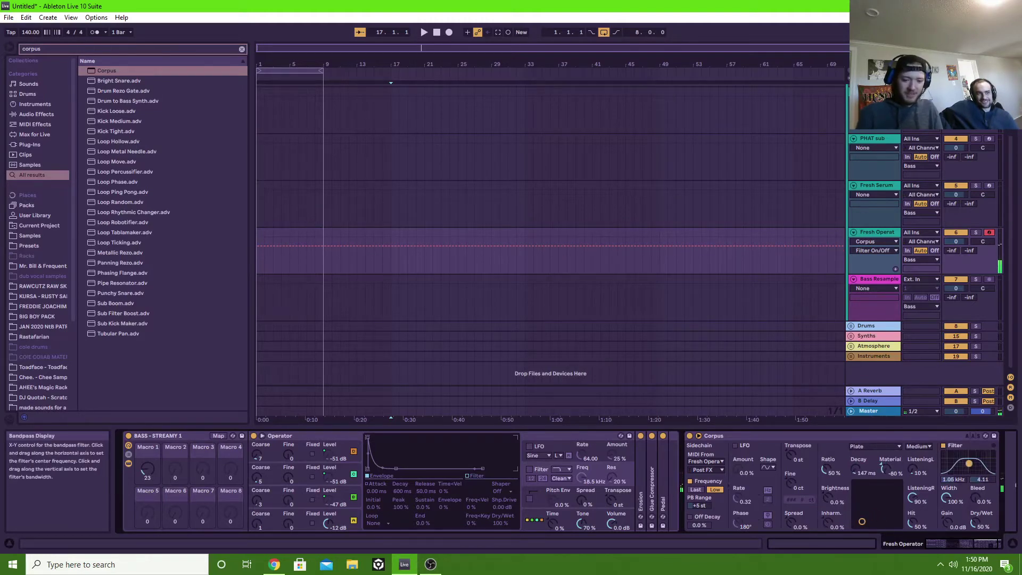
pyautogui.moveTo(968, 464); pyautogui.dragTo(951, 471)
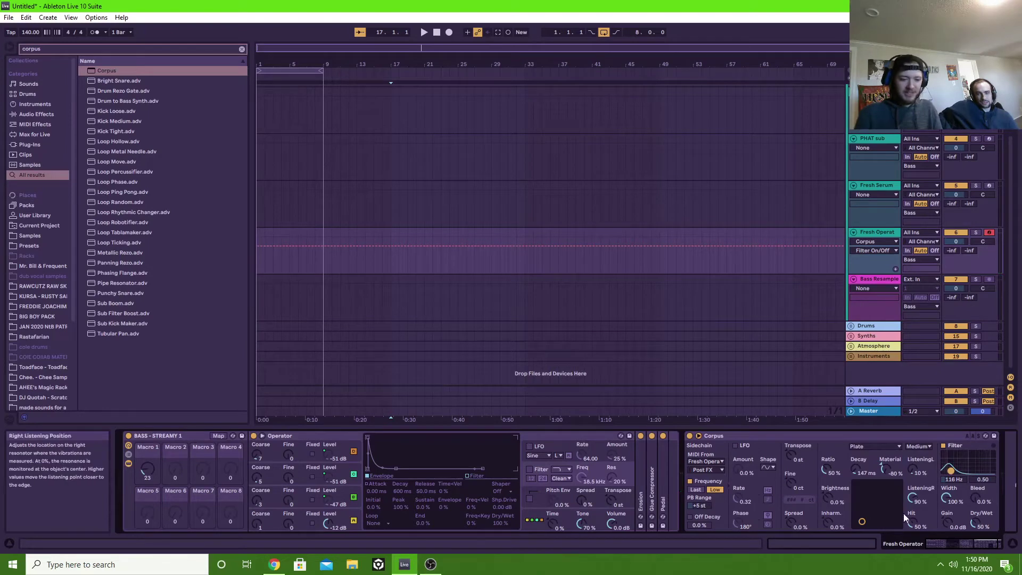
pyautogui.moveTo(862, 521); pyautogui.dragTo(865, 516)
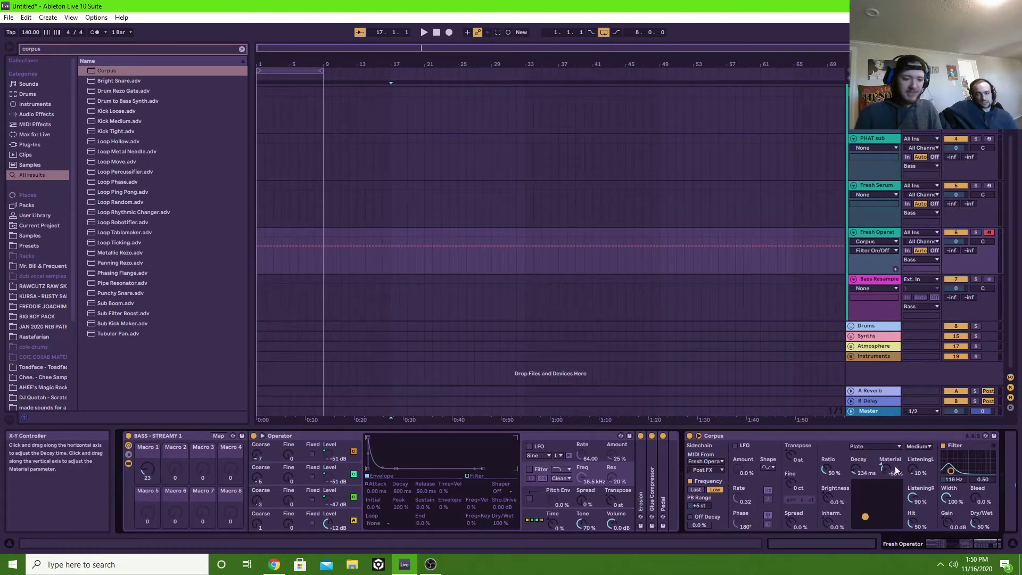
# Step: Set Corpus's dry/wet to 34 % and Macro 1 to 75, trying Corpus transpositions of +17 st and -12 st
pyautogui.moveTo(976, 525); pyautogui.dragTo(975, 533)
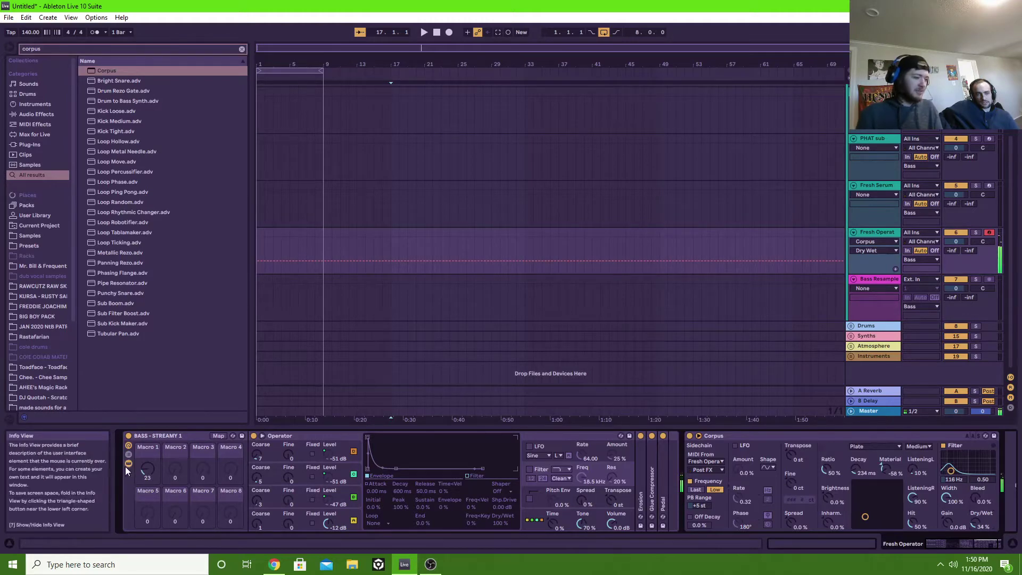
pyautogui.moveTo(154, 468); pyautogui.dragTo(153, 432)
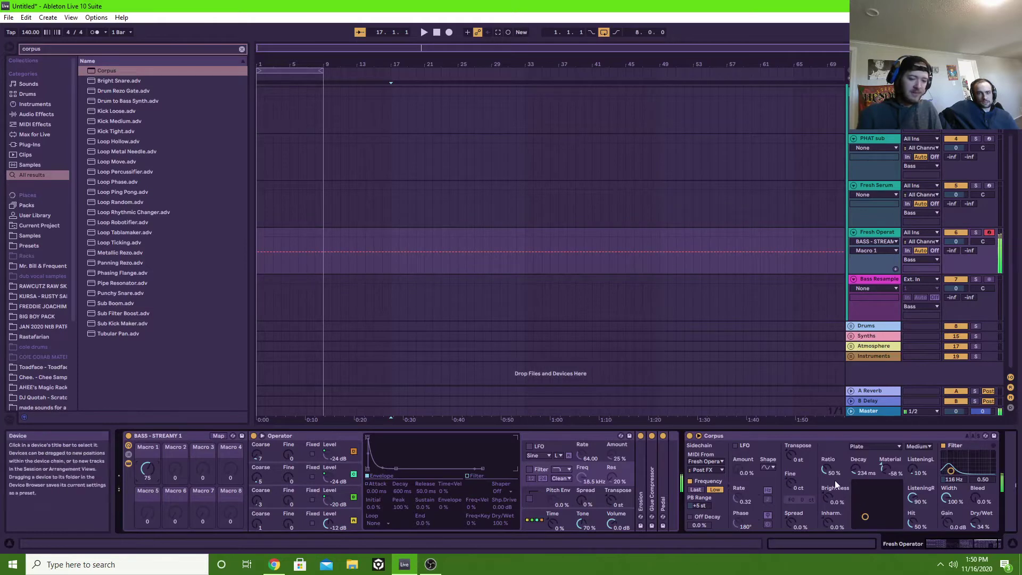
pyautogui.moveTo(791, 452); pyautogui.dragTo(791, 431)
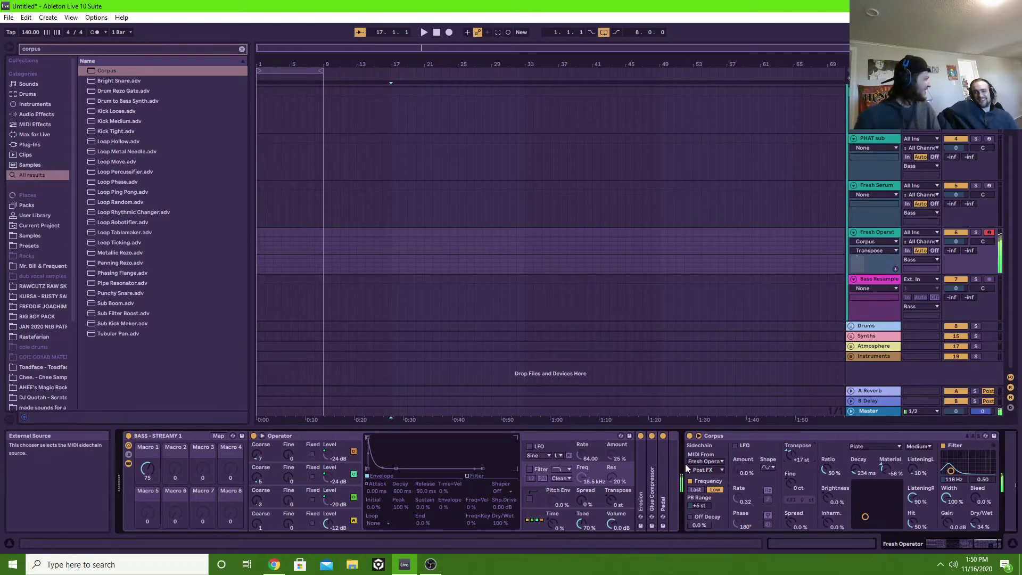
pyautogui.moveTo(791, 454); pyautogui.dragTo(791, 463)
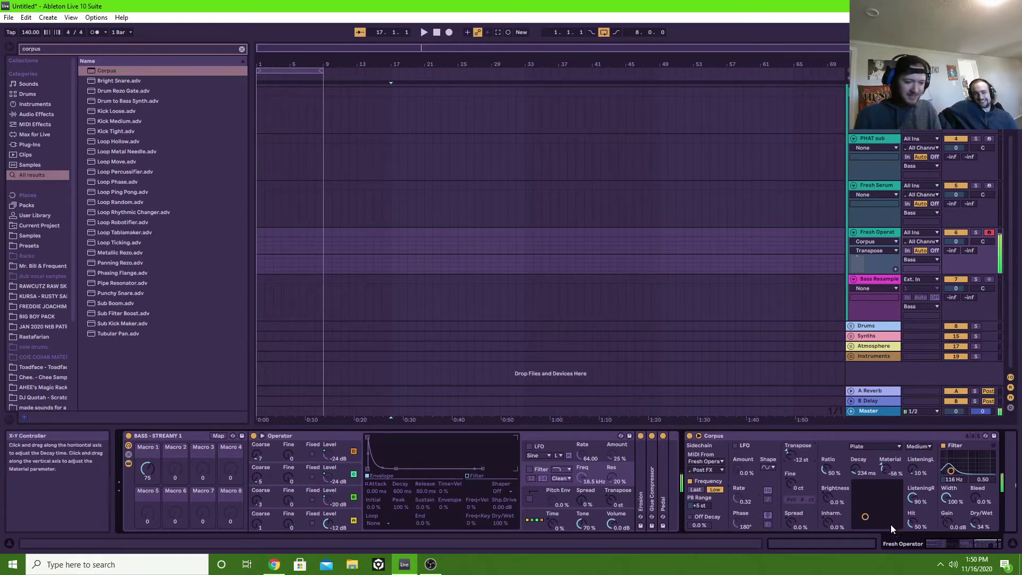
# Step: Set Corpus's dry/wet to 36 % and its transpose to +17 st, with Macro 1 at 47
pyautogui.moveTo(974, 522); pyautogui.dragTo(975, 533)
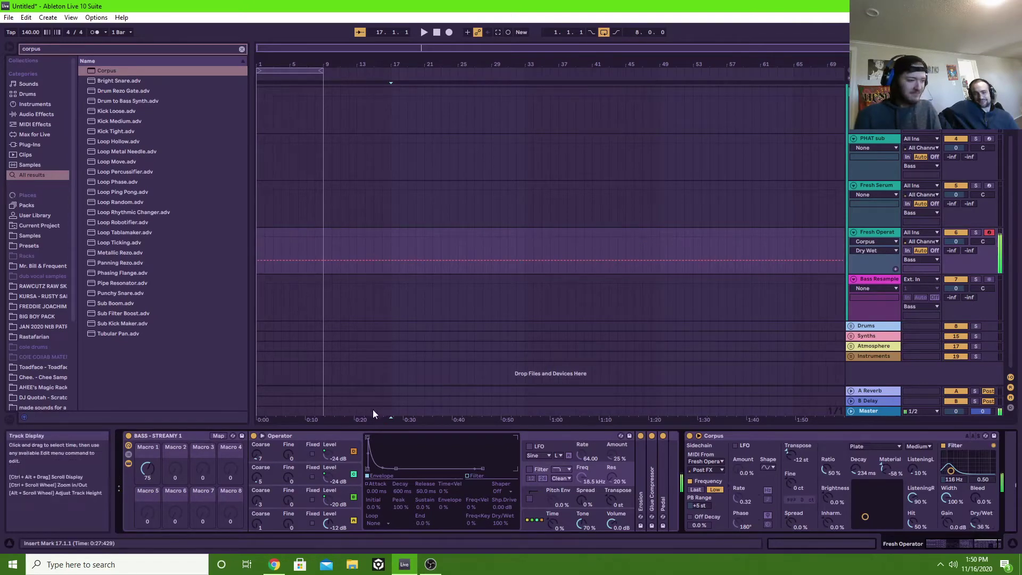
pyautogui.moveTo(144, 468)
pyautogui.mouseDown()
pyautogui.moveTo(145, 498)
pyautogui.moveTo(144, 455)
pyautogui.mouseUp()
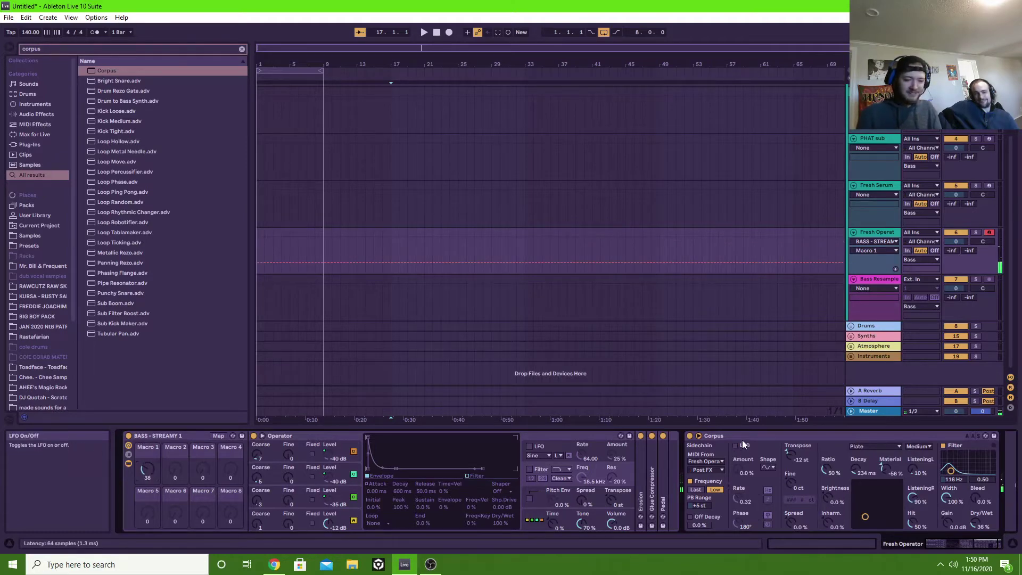
pyautogui.click(792, 455)
pyautogui.moveTo(790, 456); pyautogui.dragTo(791, 449)
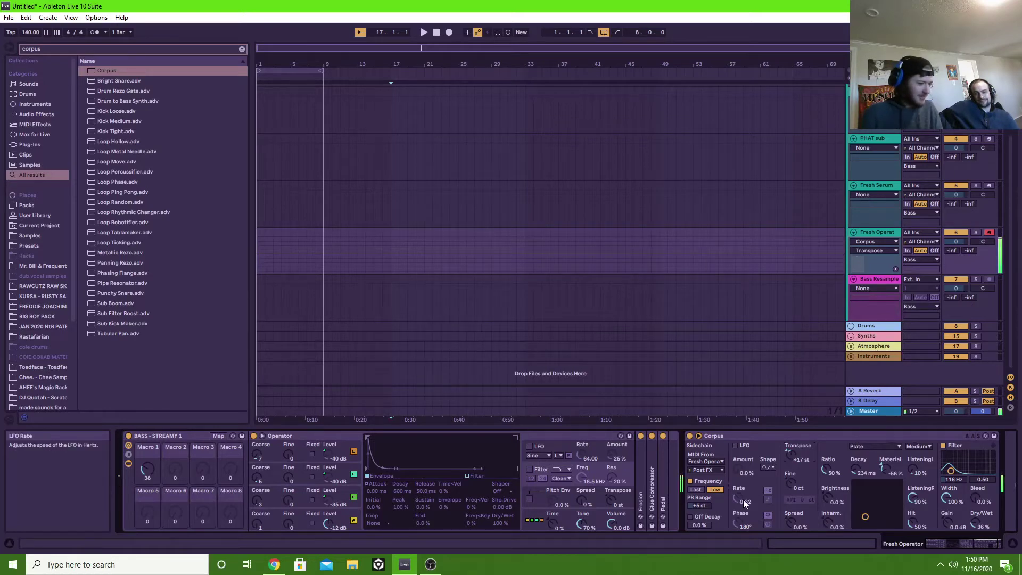
pyautogui.moveTo(153, 464)
pyautogui.mouseDown()
pyautogui.moveTo(152, 431)
pyautogui.moveTo(152, 466)
pyautogui.mouseUp()
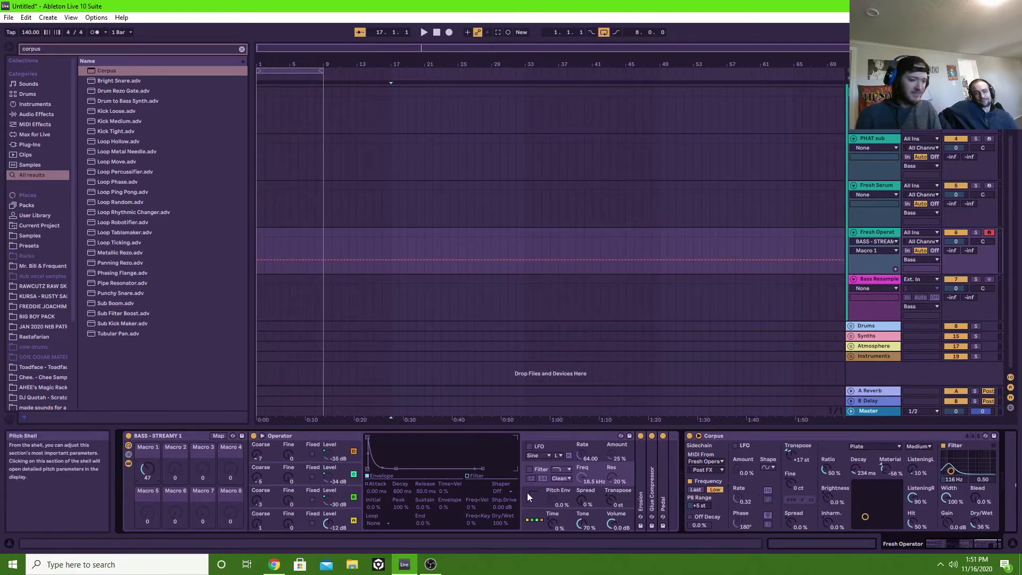
# Step: Enable Operator's LFO and filter, route the LFO to the filter cutoff instead of the oscillators, and choose the notch filter type
pyautogui.click(528, 446)
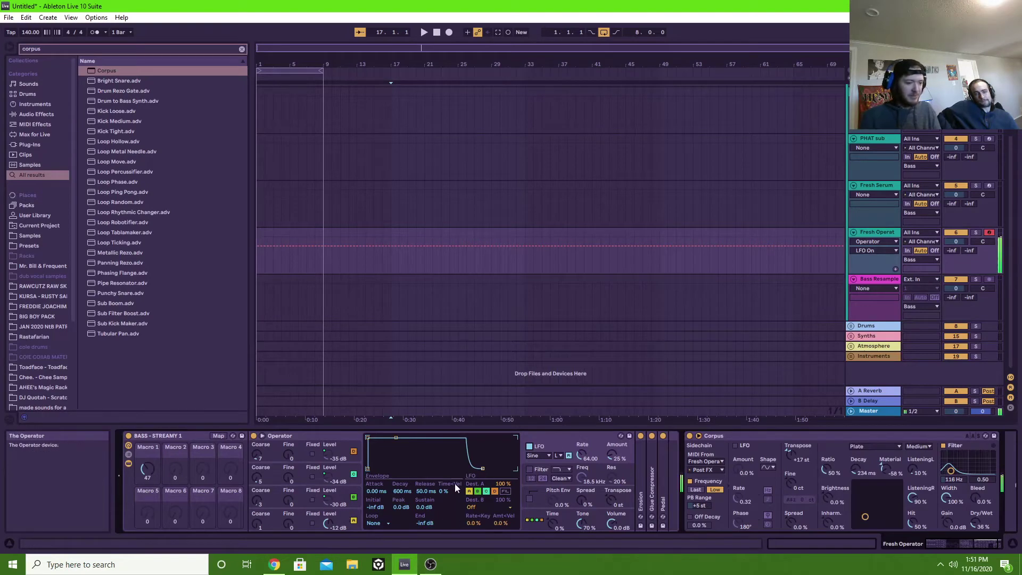
pyautogui.click(493, 492)
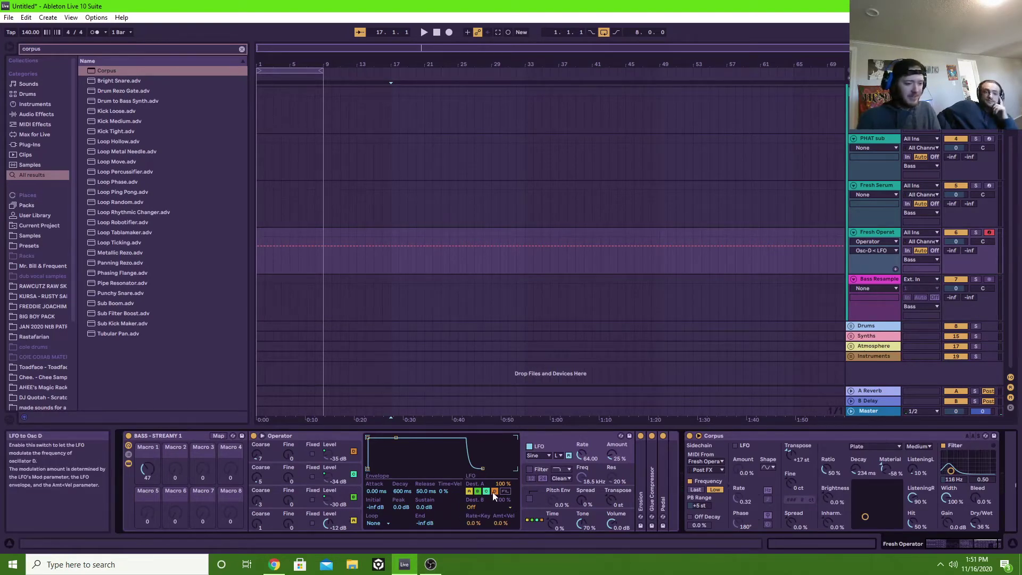
pyautogui.click(469, 493)
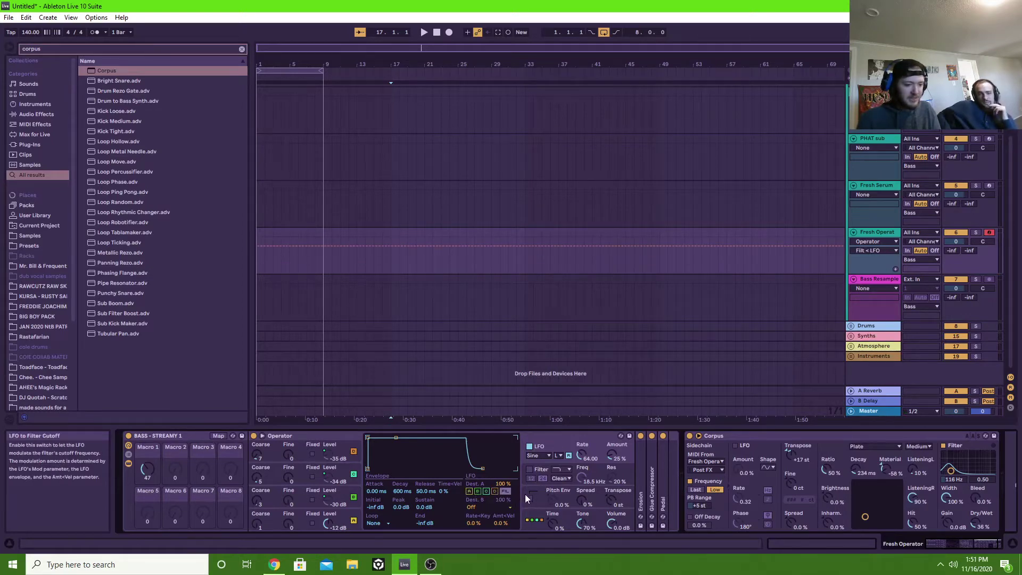
pyautogui.click(529, 469)
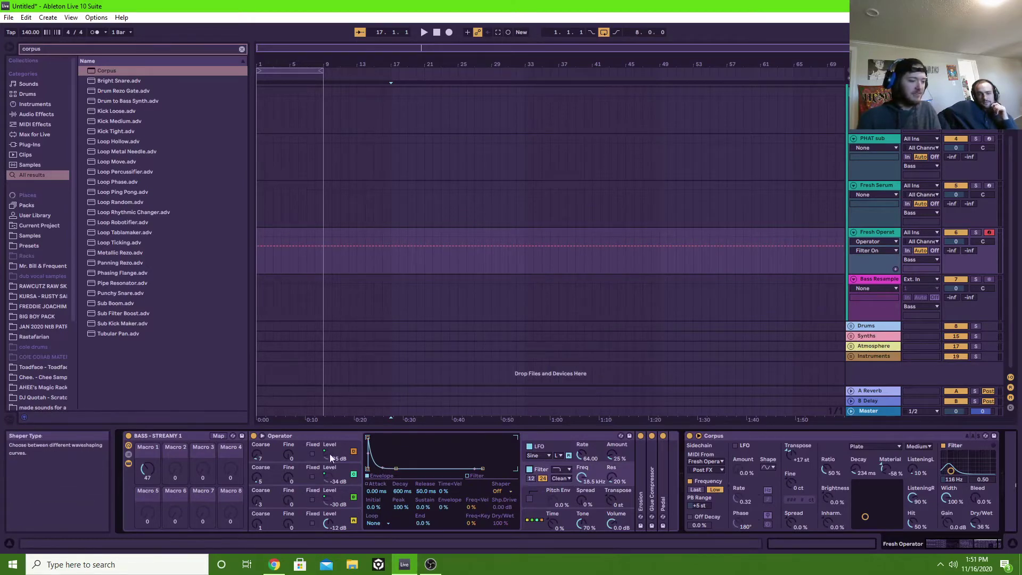
pyautogui.click(559, 469)
pyautogui.click(564, 504)
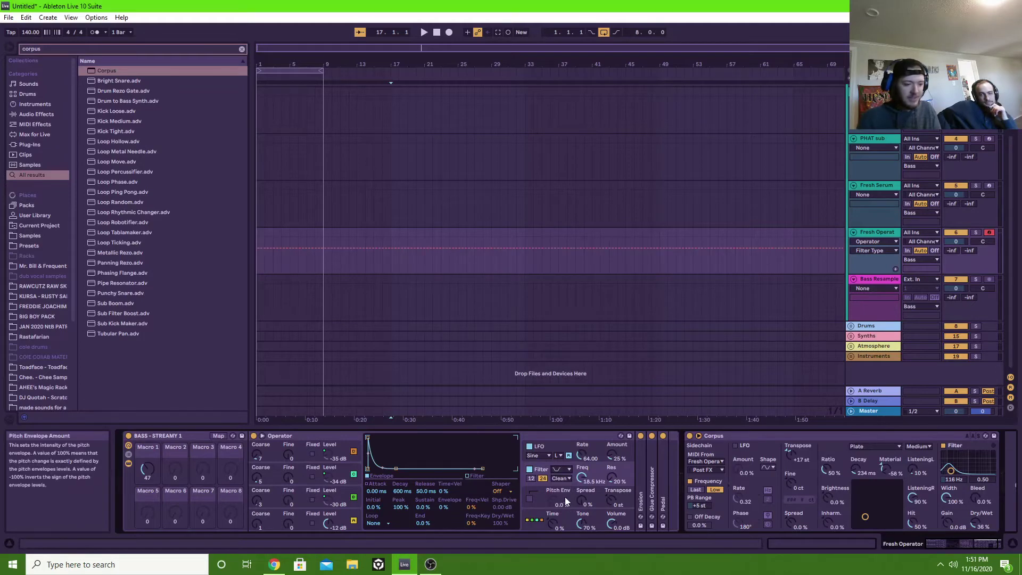
# Step: Set Operator's LFO to Sync at rate 1 and amount 100 %, and its filter to 298 Hz with 74 % resonance
pyautogui.moveTo(581, 475); pyautogui.dragTo(582, 538)
pyautogui.click(561, 456)
pyautogui.click(561, 458)
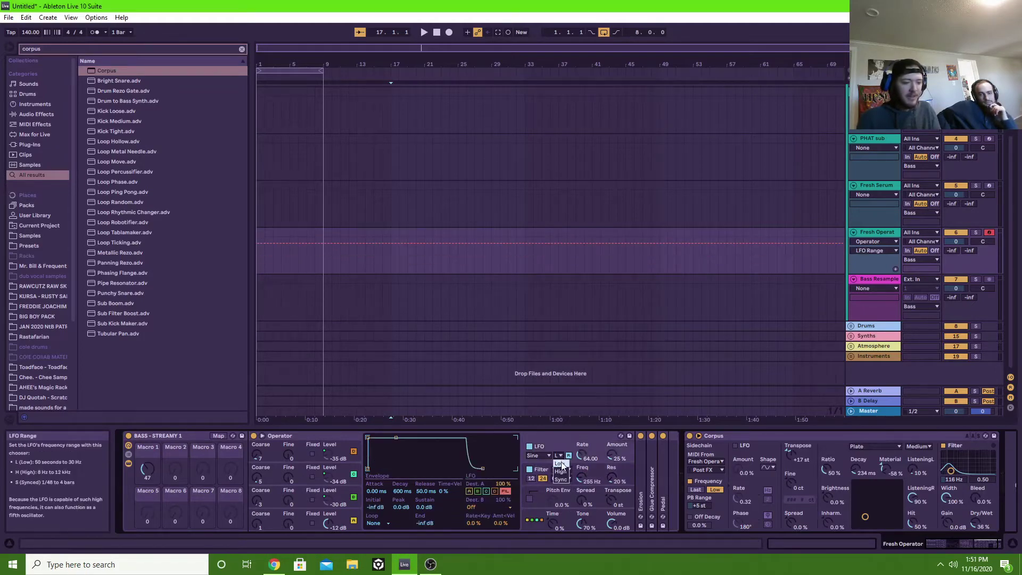
pyautogui.click(563, 480)
pyautogui.moveTo(575, 458); pyautogui.dragTo(612, 426)
pyautogui.moveTo(606, 482); pyautogui.dragTo(582, 493)
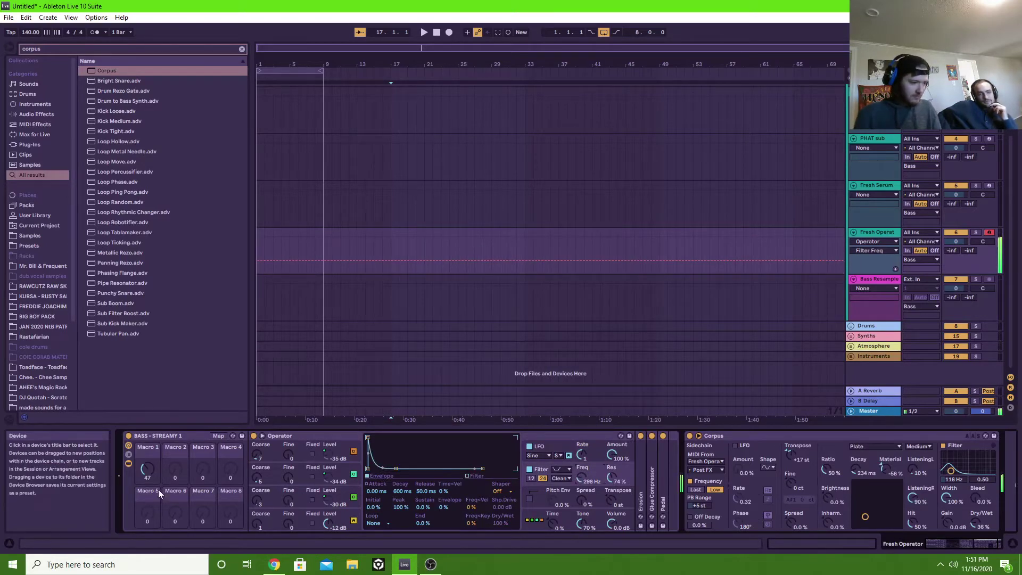
# Step: Set Macro 1 to 23, collapse Corpus, and try Operator's filter as low-pass at 18.5 kHz with the LFO amount at 0 %
pyautogui.moveTo(146, 469)
pyautogui.mouseDown()
pyautogui.moveTo(147, 455)
pyautogui.moveTo(145, 472)
pyautogui.mouseUp()
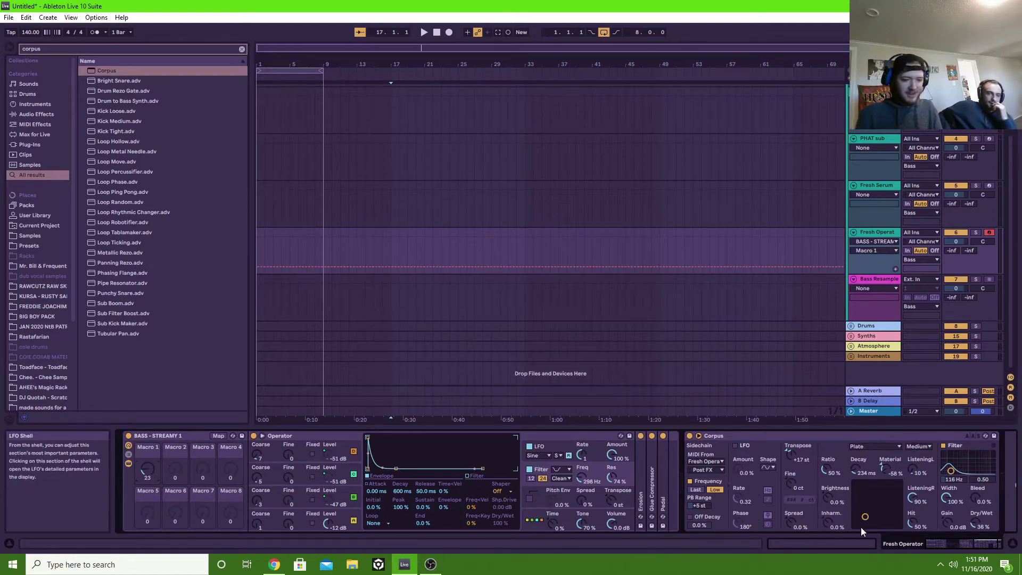
pyautogui.doubleClick(763, 436)
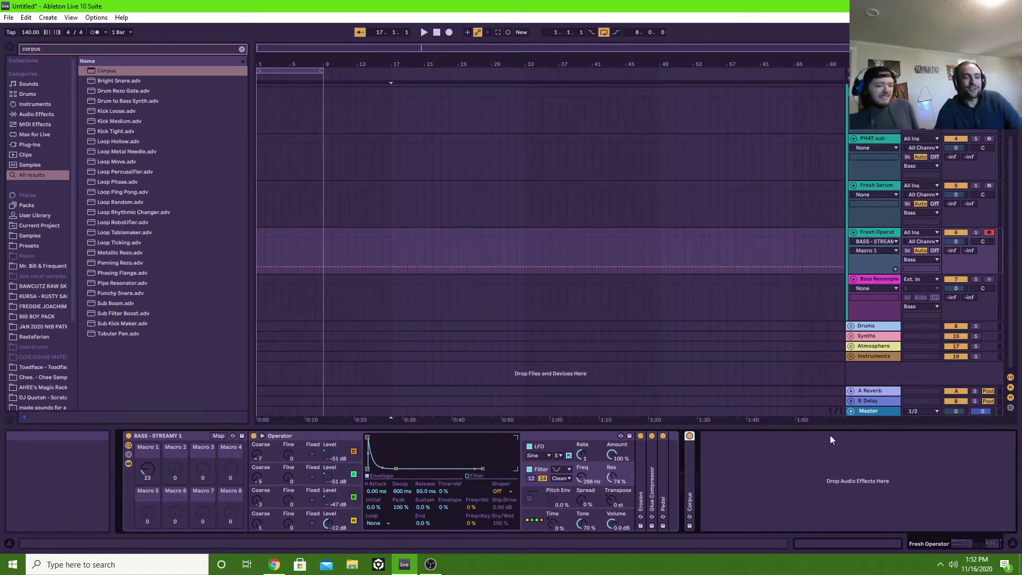
pyautogui.click(559, 469)
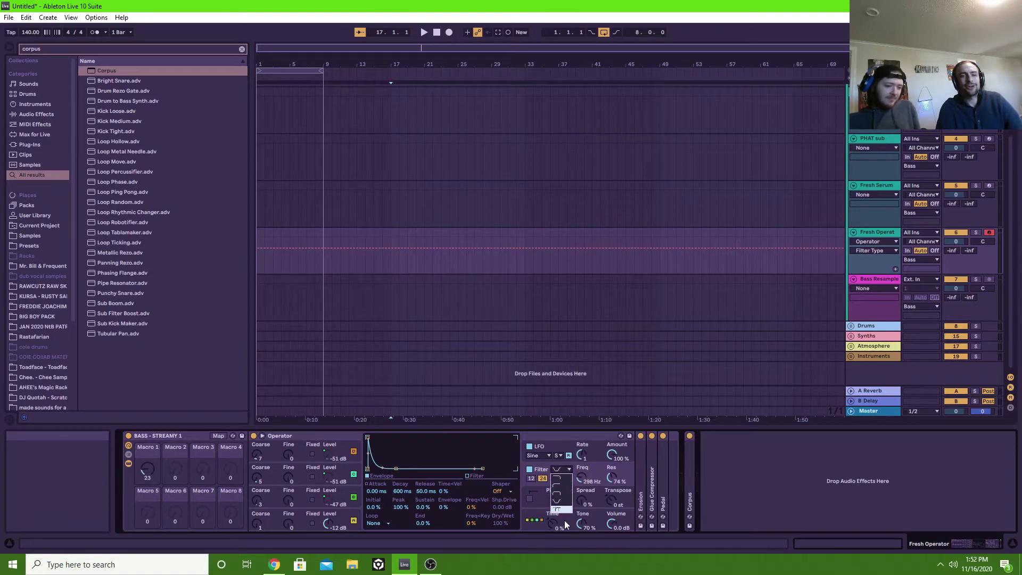
pyautogui.click(559, 478)
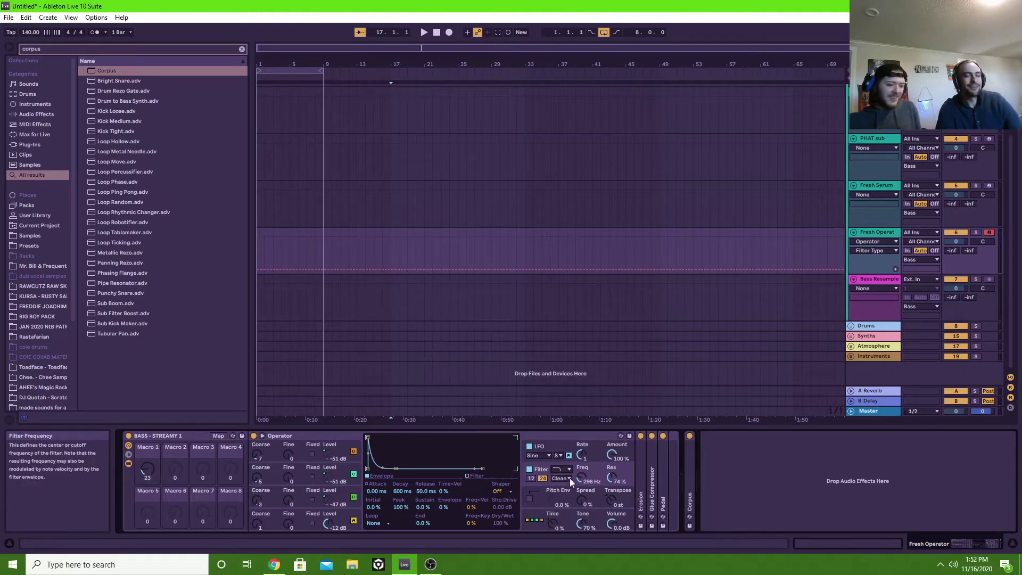
pyautogui.moveTo(581, 476); pyautogui.dragTo(582, 434)
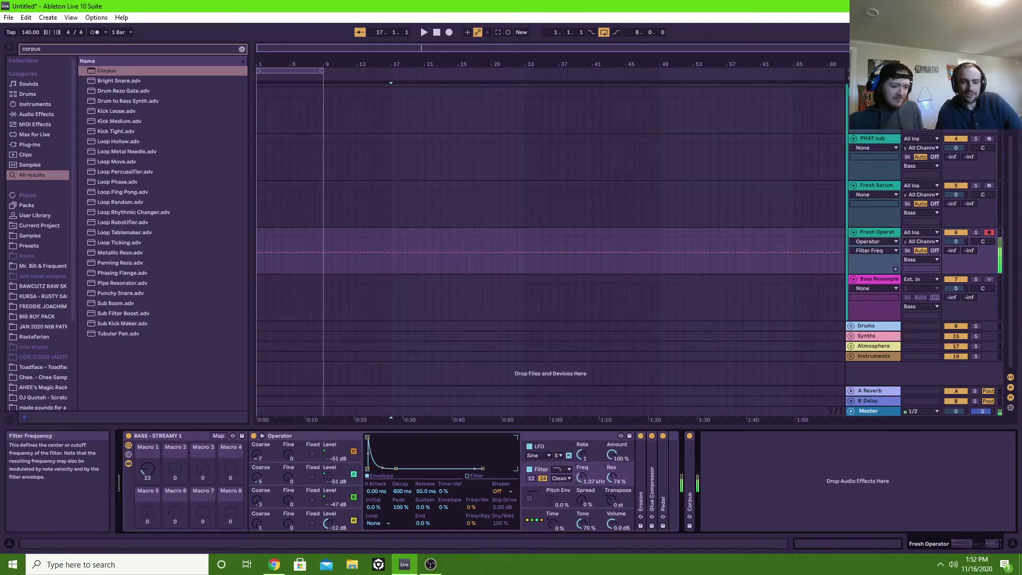
pyautogui.doubleClick(612, 455)
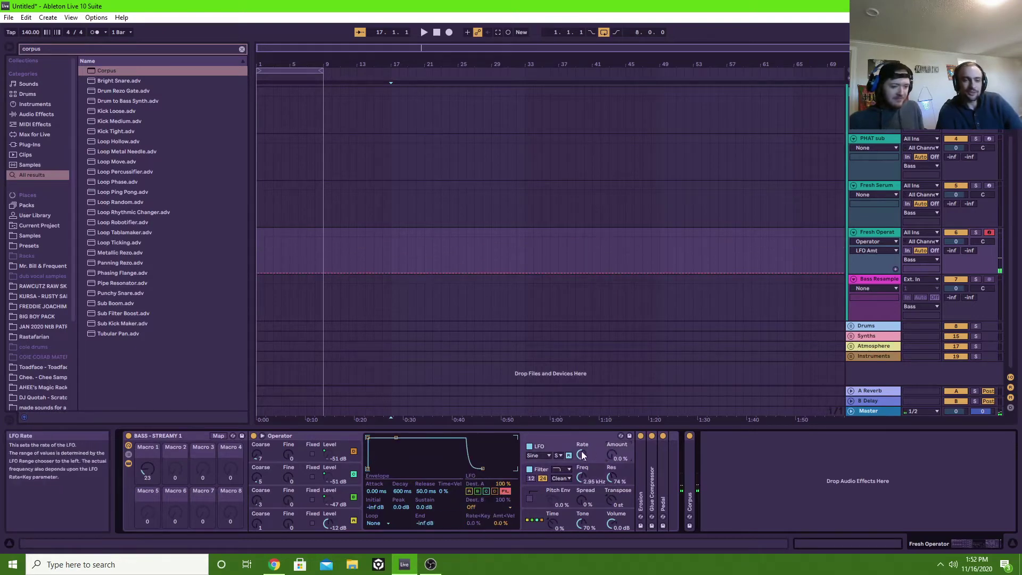
pyautogui.moveTo(582, 477); pyautogui.dragTo(581, 452)
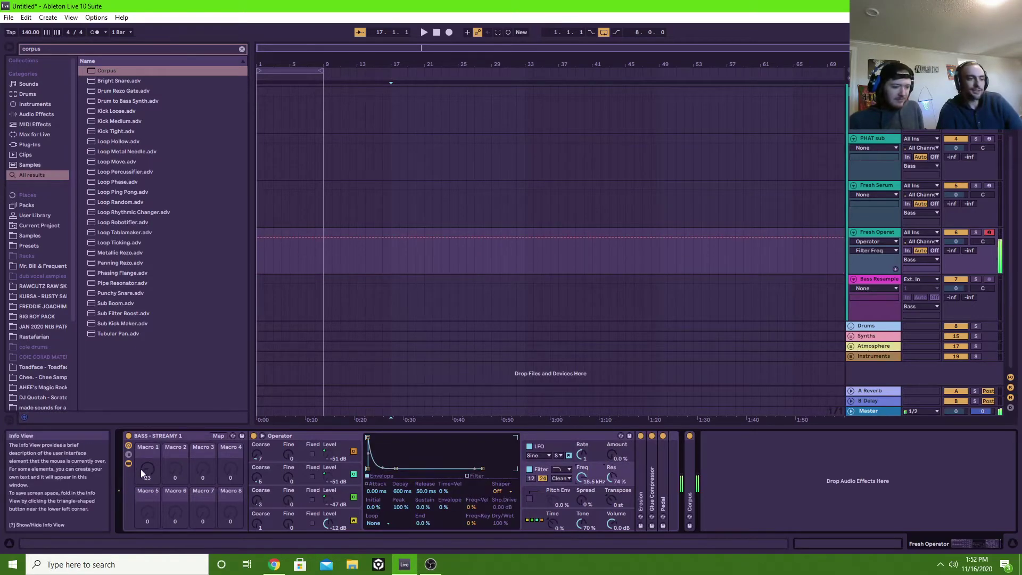
# Step: Set Macro 1 to 127 and sweep Operator's low-pass filter cutoff down to 47.5 Hz
pyautogui.moveTo(147, 469); pyautogui.dragTo(153, 445)
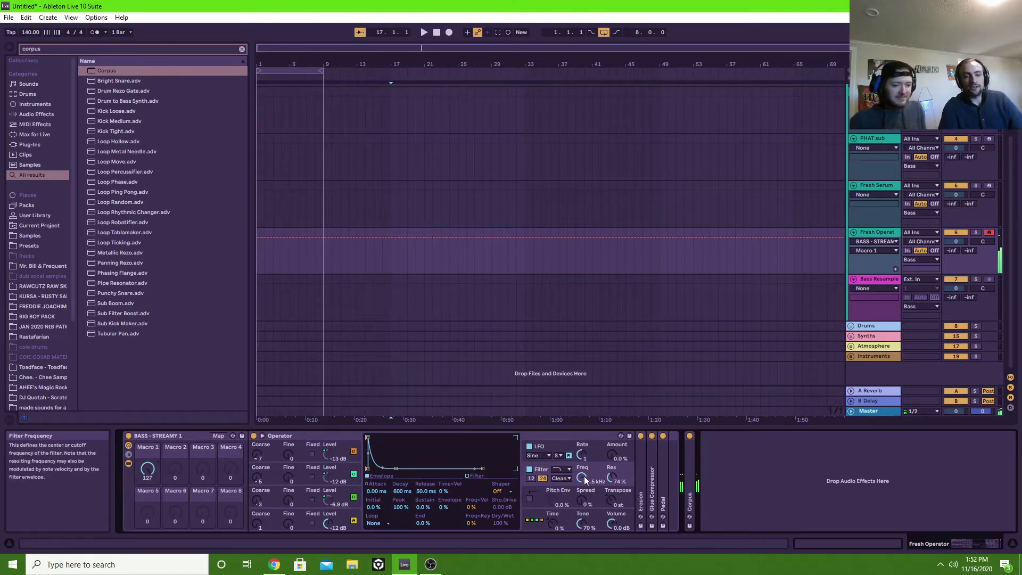
pyautogui.moveTo(583, 475)
pyautogui.mouseDown()
pyautogui.moveTo(584, 511)
pyautogui.moveTo(584, 463)
pyautogui.moveTo(580, 487)
pyautogui.mouseUp()
pyautogui.click(559, 469)
pyautogui.click(555, 476)
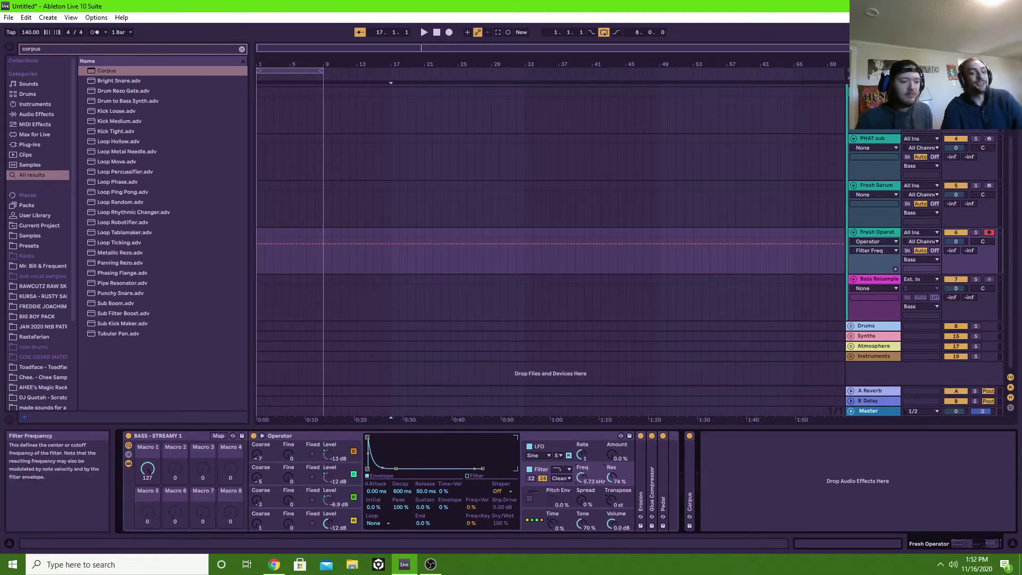
pyautogui.moveTo(582, 476)
pyautogui.mouseDown()
pyautogui.moveTo(582, 516)
pyautogui.moveTo(579, 484)
pyautogui.mouseUp()
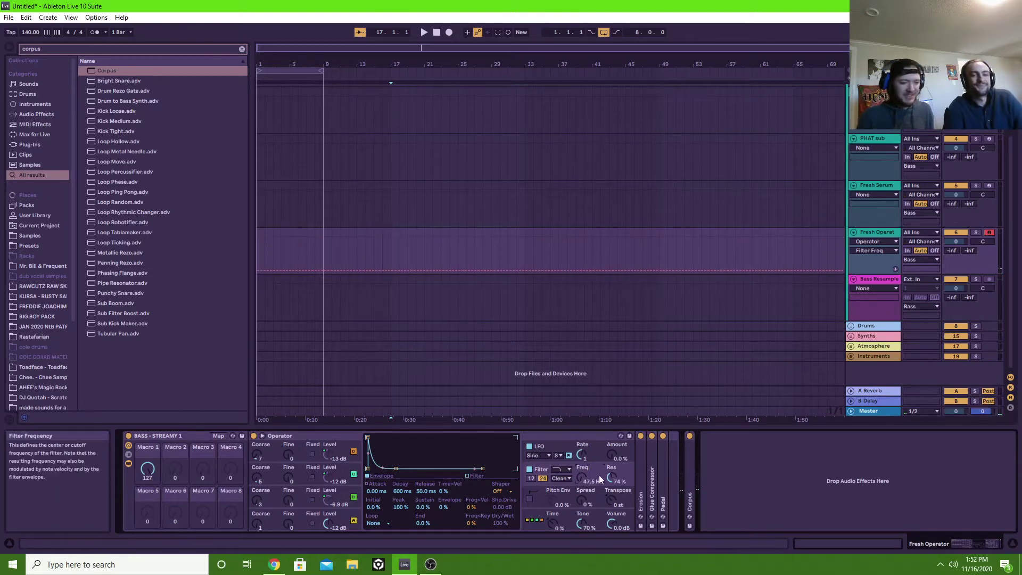
# Step: Set Corpus's filter to 371 Hz and its spread to -100 %, with Operator's filter cutoff at 1.31 kHz and Macro 1 at 25
pyautogui.doubleClick(687, 461)
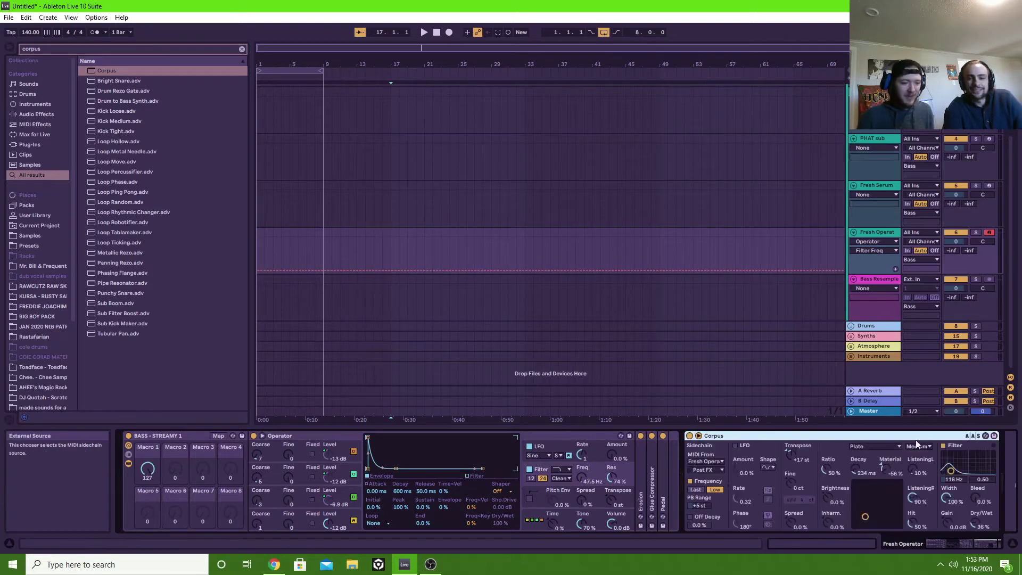
pyautogui.moveTo(951, 470); pyautogui.dragTo(960, 470)
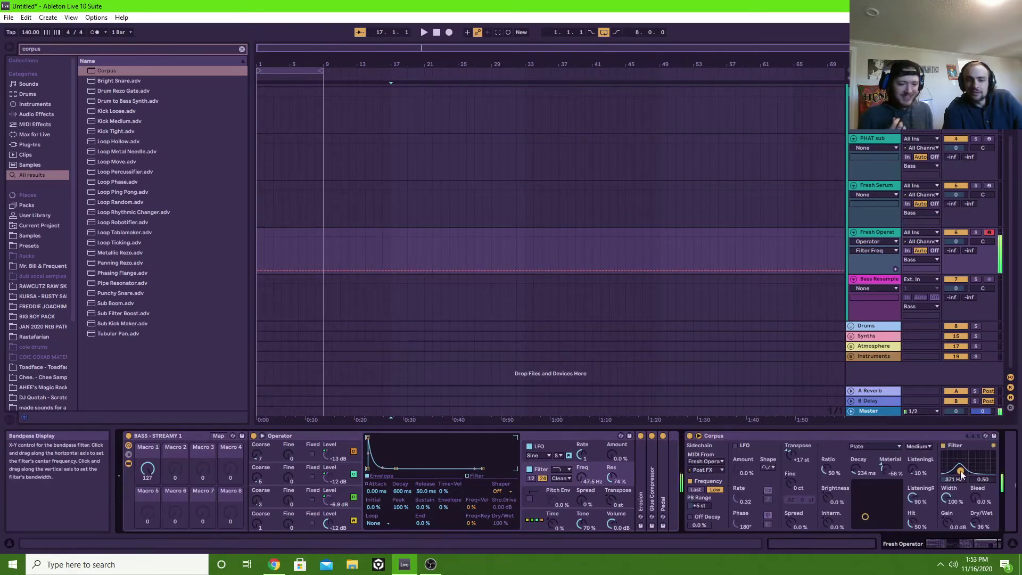
pyautogui.moveTo(581, 477); pyautogui.dragTo(581, 457)
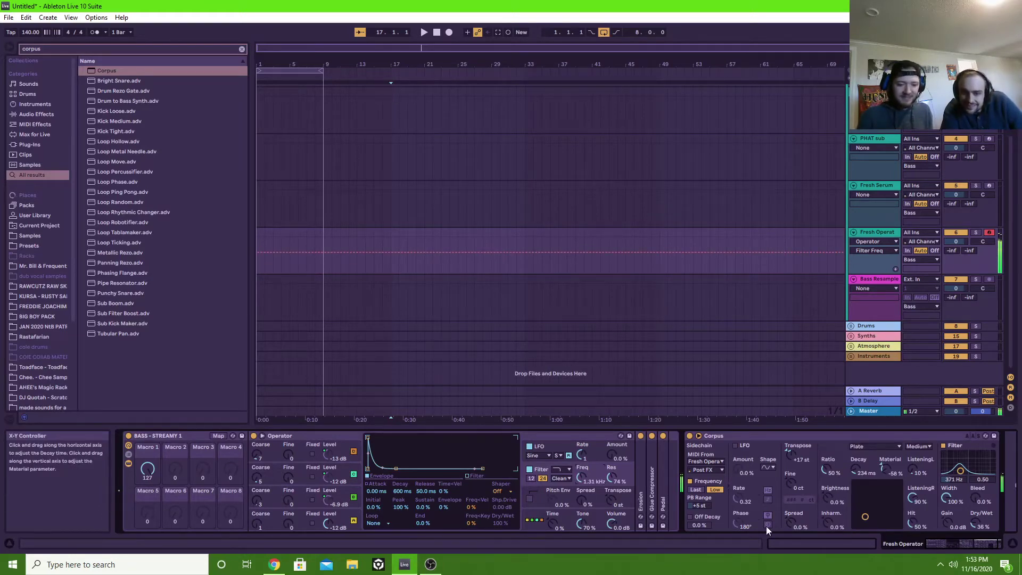
pyautogui.moveTo(789, 523); pyautogui.dragTo(788, 553)
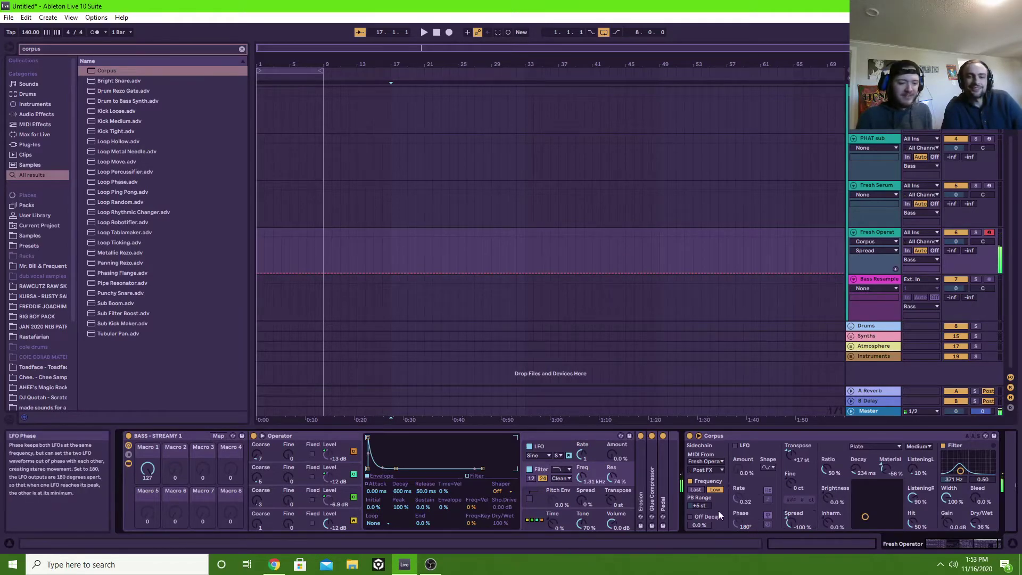
pyautogui.moveTo(159, 469); pyautogui.dragTo(159, 524)
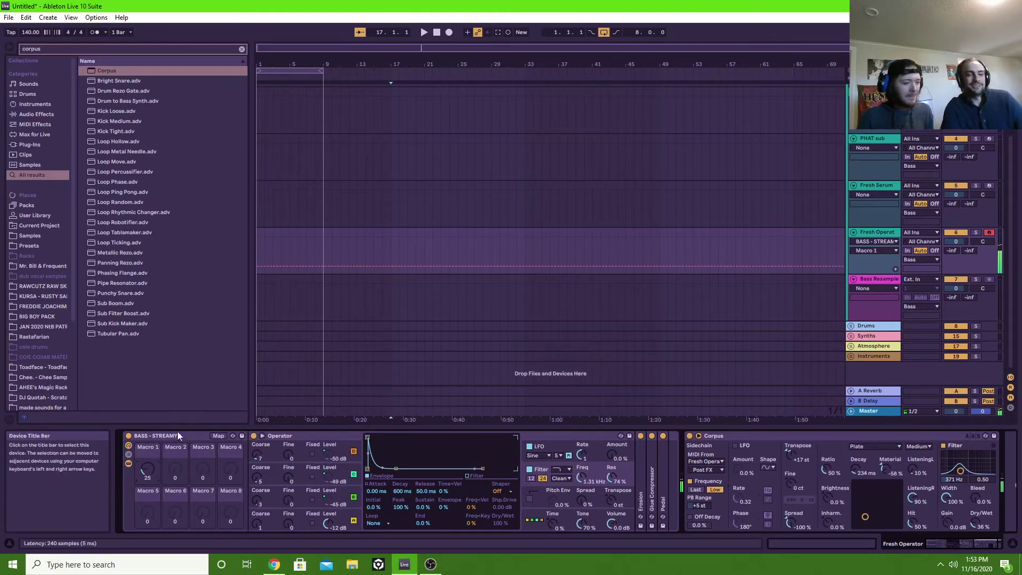
# Step: Collapse Corpus and set Operator's filter to notch at about 608 Hz, with the LFO amount at 100 %
pyautogui.doubleClick(838, 435)
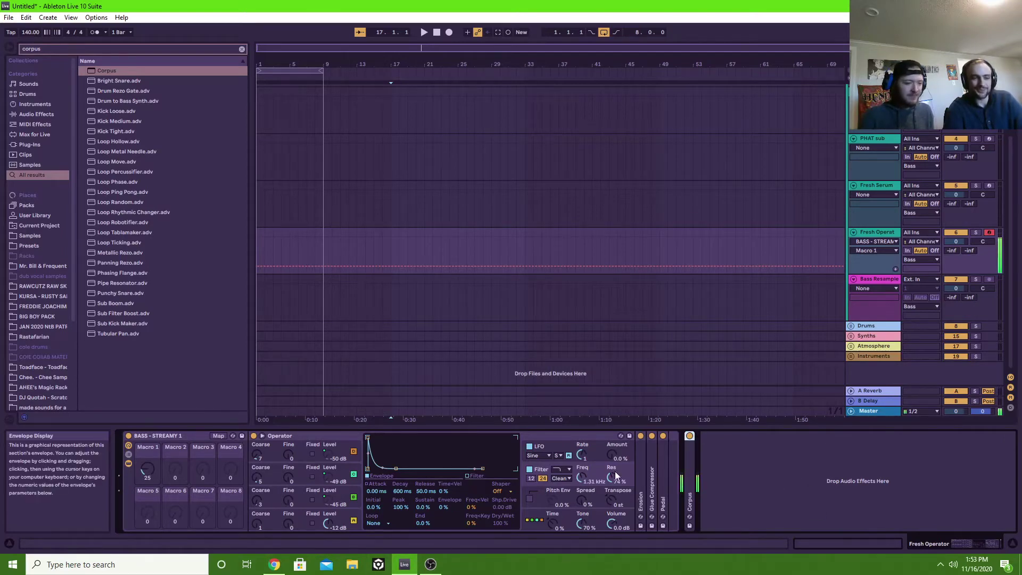
pyautogui.moveTo(582, 477)
pyautogui.mouseDown()
pyautogui.moveTo(581, 505)
pyautogui.moveTo(582, 460)
pyautogui.moveTo(582, 505)
pyautogui.moveTo(582, 490)
pyautogui.mouseUp()
pyautogui.click(558, 468)
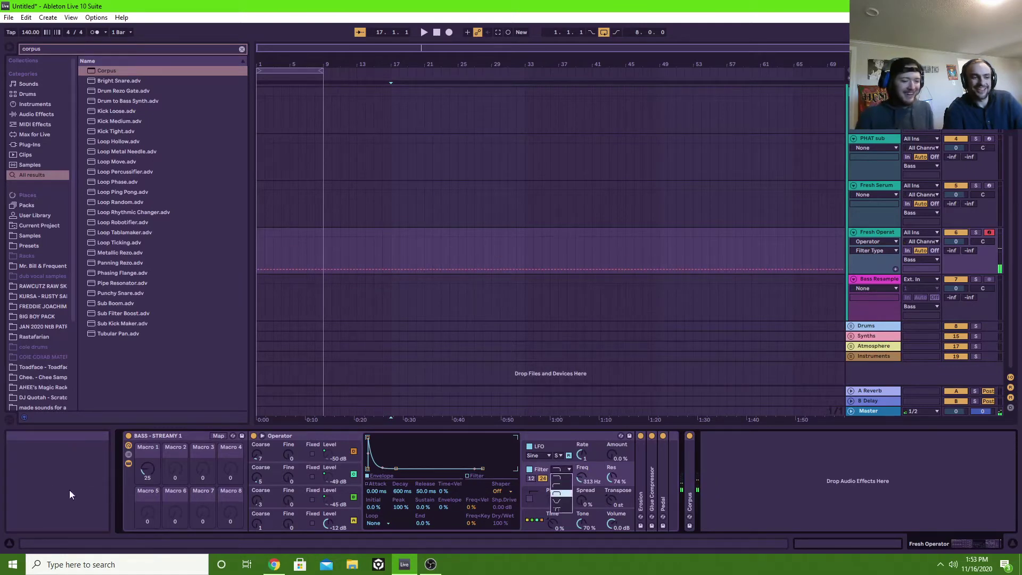
pyautogui.click(563, 502)
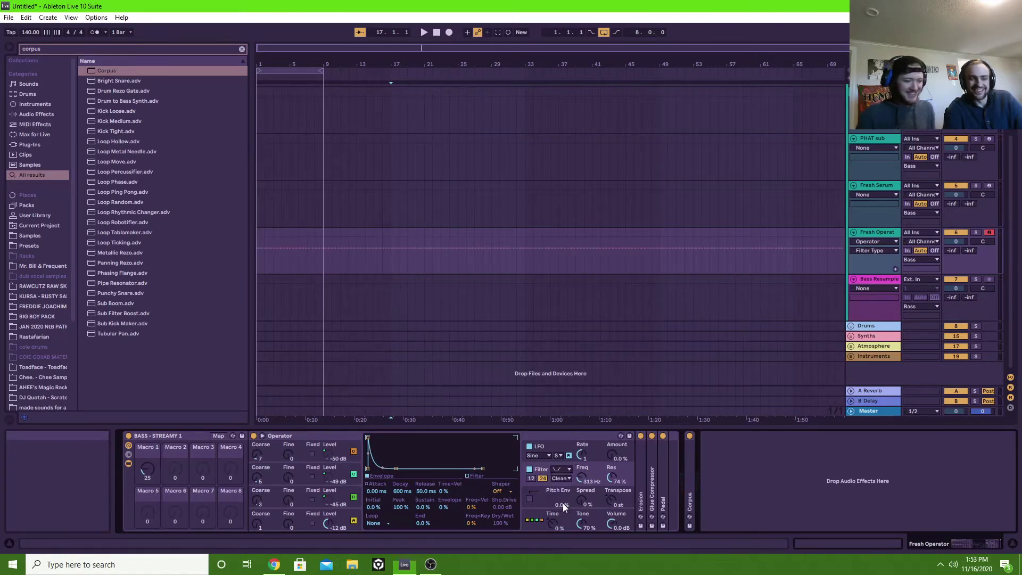
pyautogui.moveTo(586, 478); pyautogui.dragTo(630, 404)
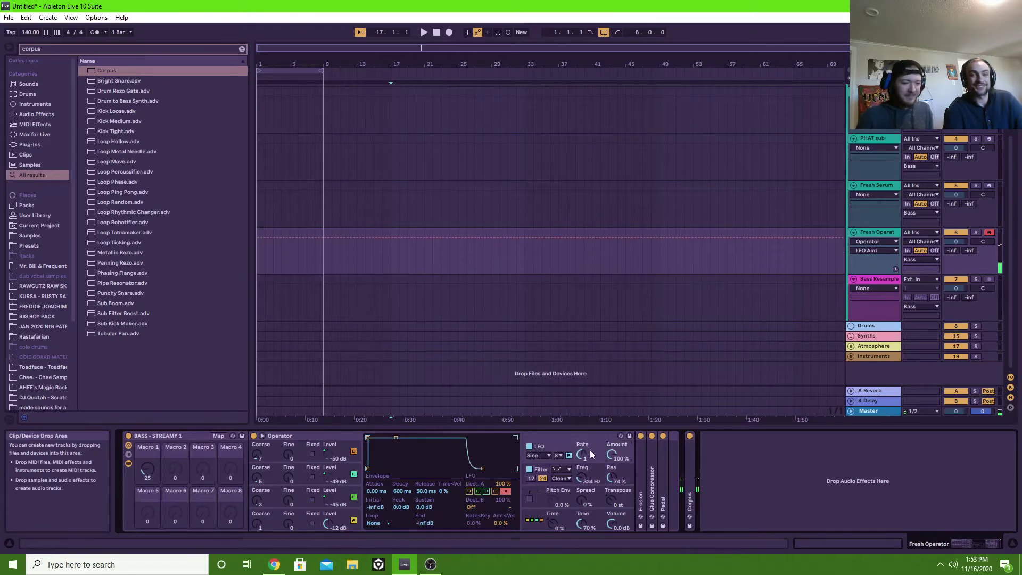
pyautogui.moveTo(578, 480); pyautogui.dragTo(577, 470)
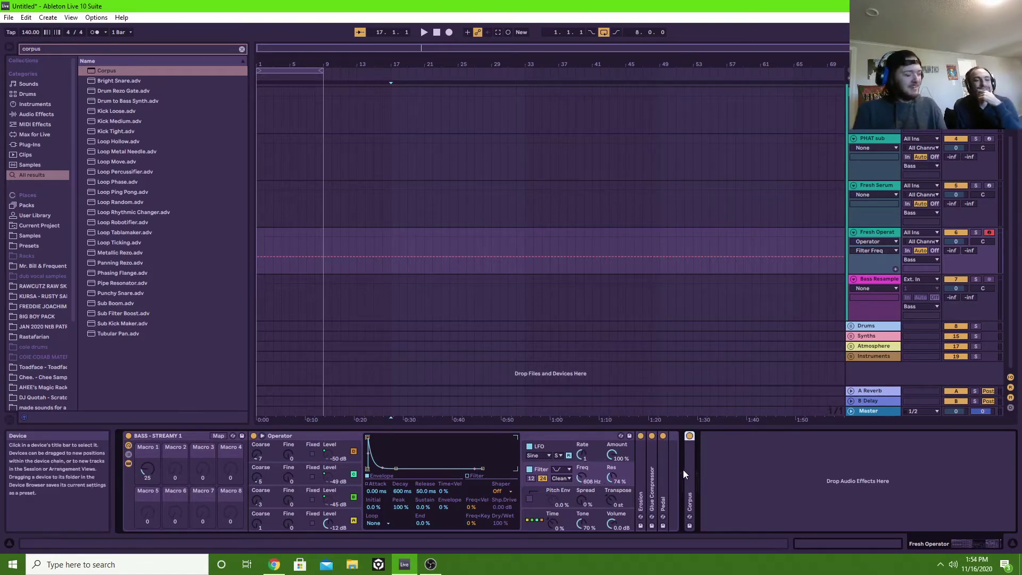
# Step: Add Amp after Corpus with dual output, the Clean amp type, volume 1.43 and dry/wet 22.7 %
pyautogui.hotkey('ctrl', 'f')
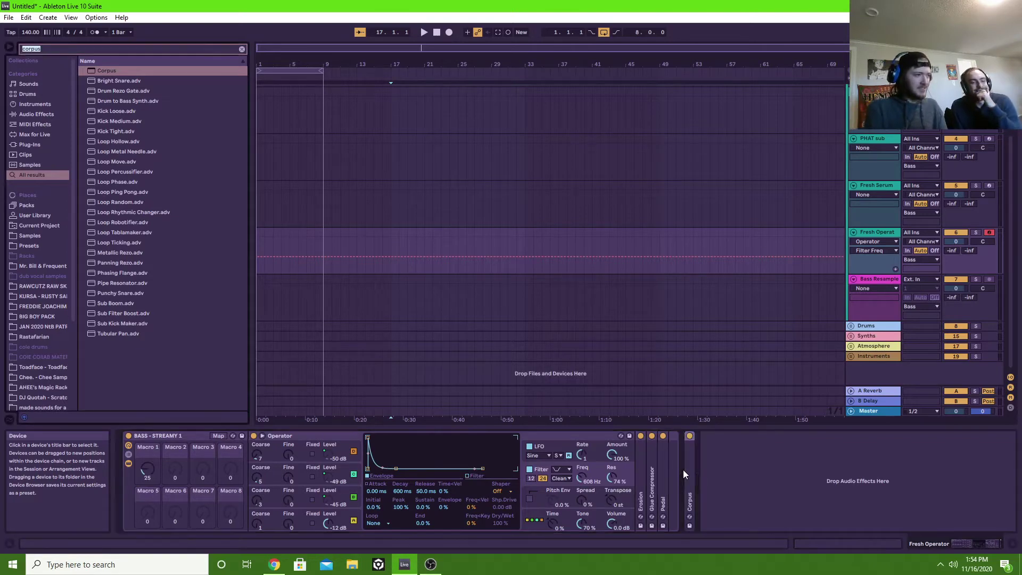
pyautogui.write('amp')
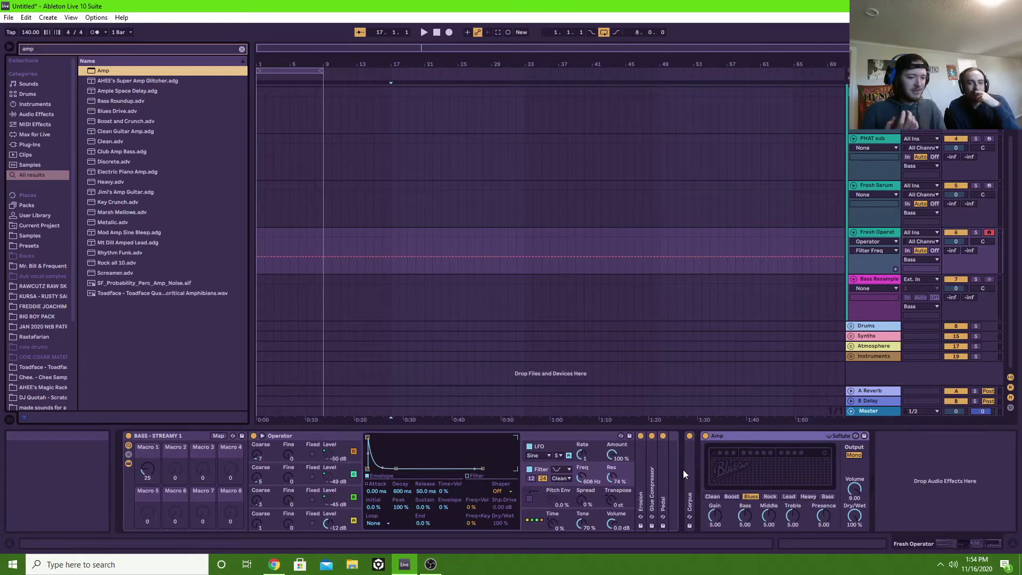
pyautogui.click(854, 455)
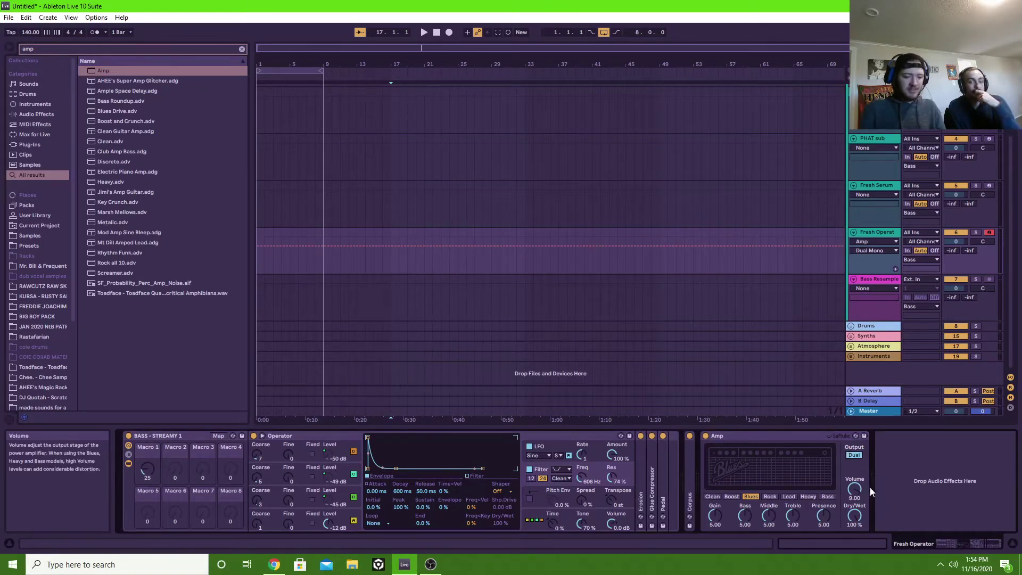
pyautogui.moveTo(854, 492); pyautogui.dragTo(858, 527)
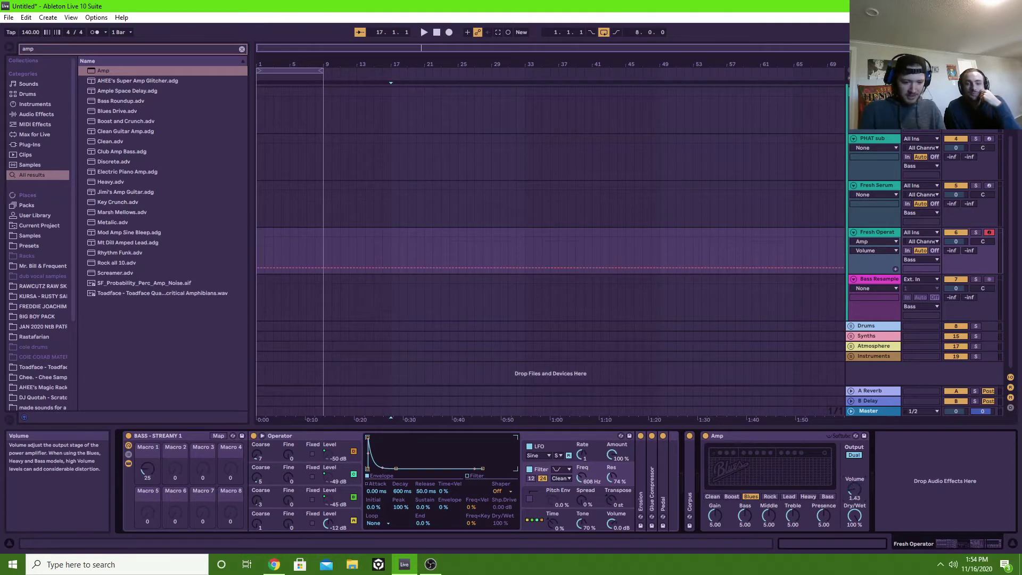
pyautogui.click(729, 496)
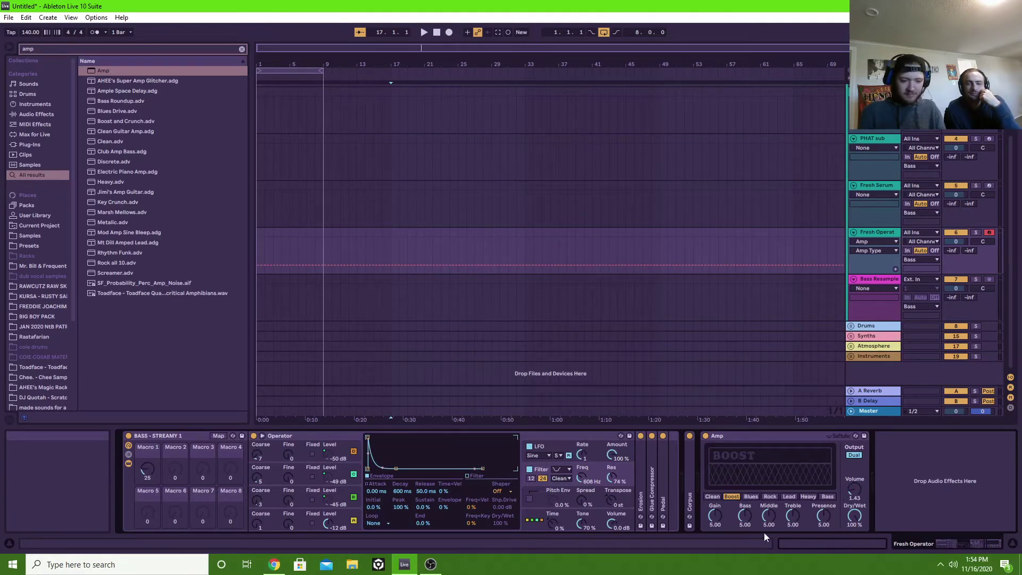
pyautogui.click(712, 495)
pyautogui.moveTo(854, 515); pyautogui.dragTo(854, 559)
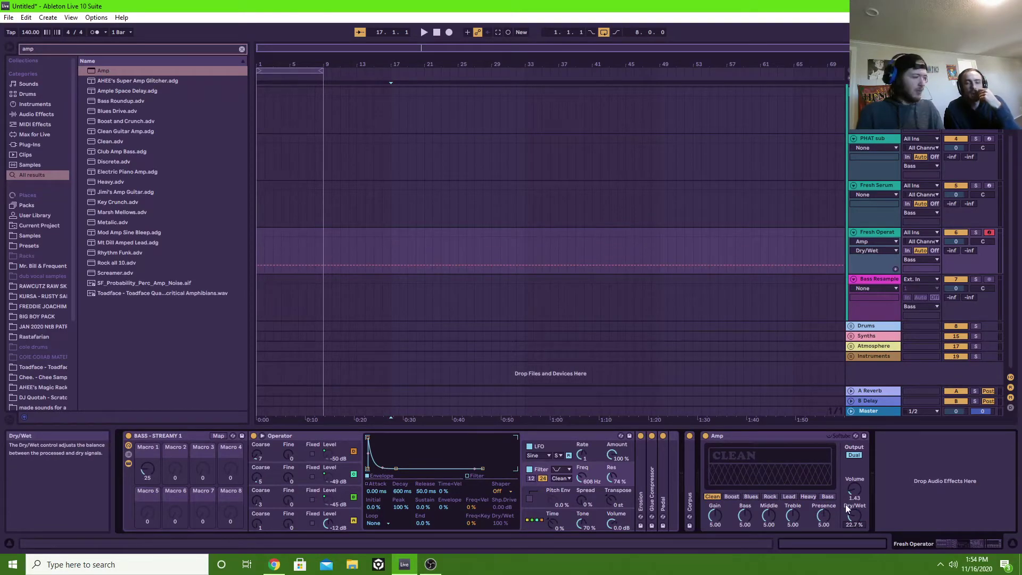
# Step: Add Multiband Dynamics after Amp, lower the high band's upper threshold, and set its input gain to 9.90 dB and output to 10.3 dB
pyautogui.hotkey('ctrl', 'f')
pyautogui.write('multi')
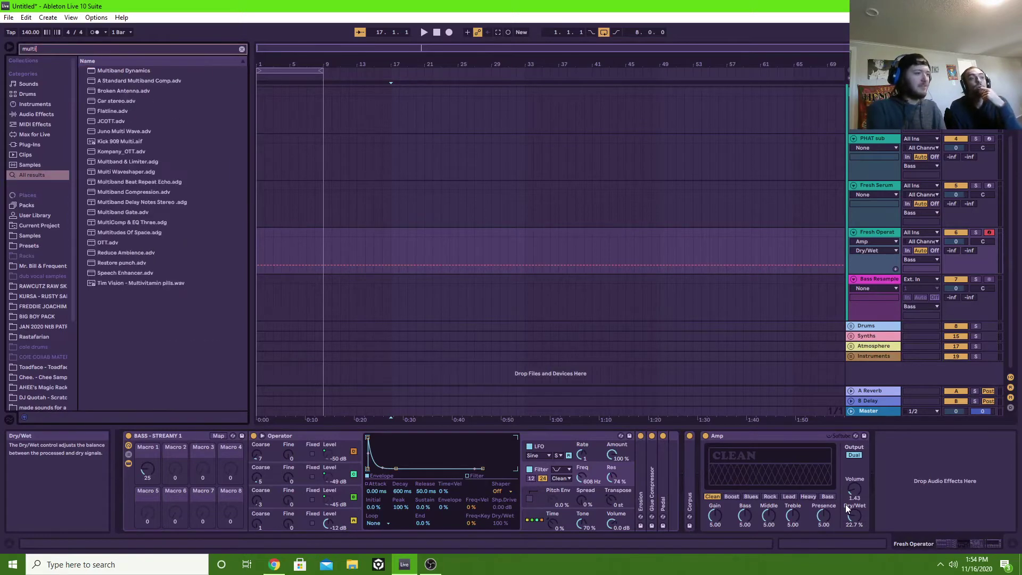
pyautogui.click(190, 71)
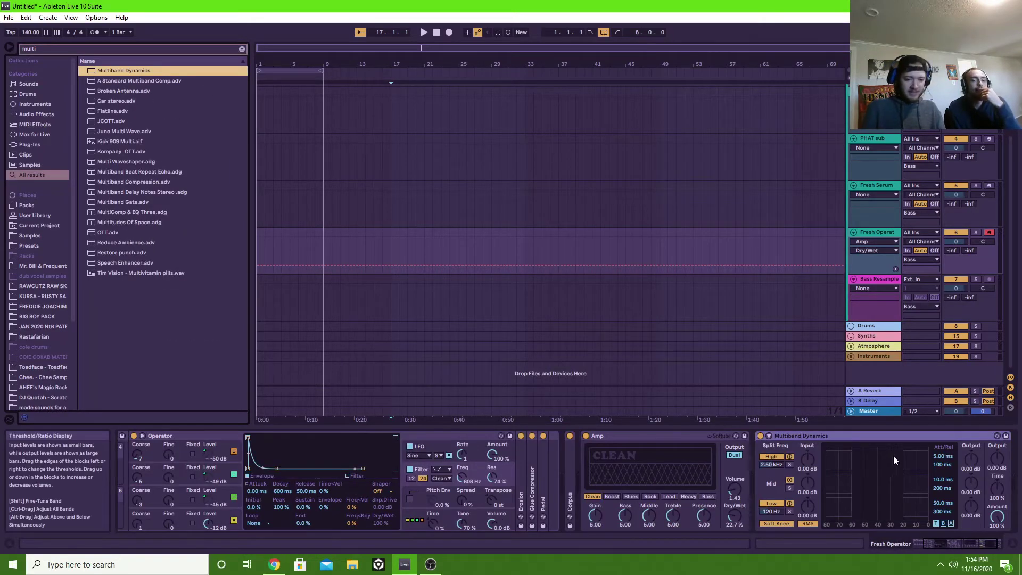
pyautogui.click(826, 459)
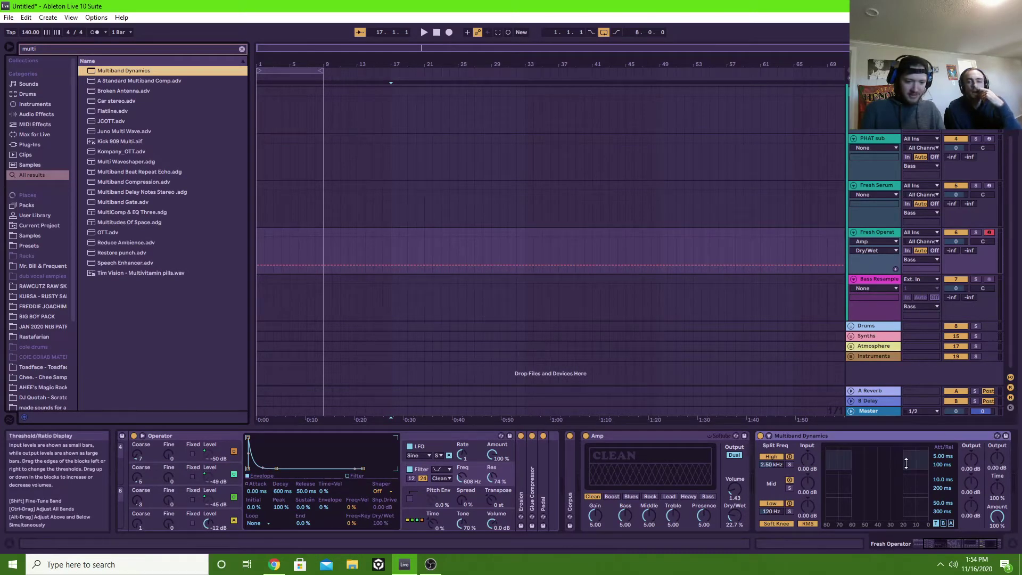
pyautogui.moveTo(905, 457); pyautogui.dragTo(877, 457)
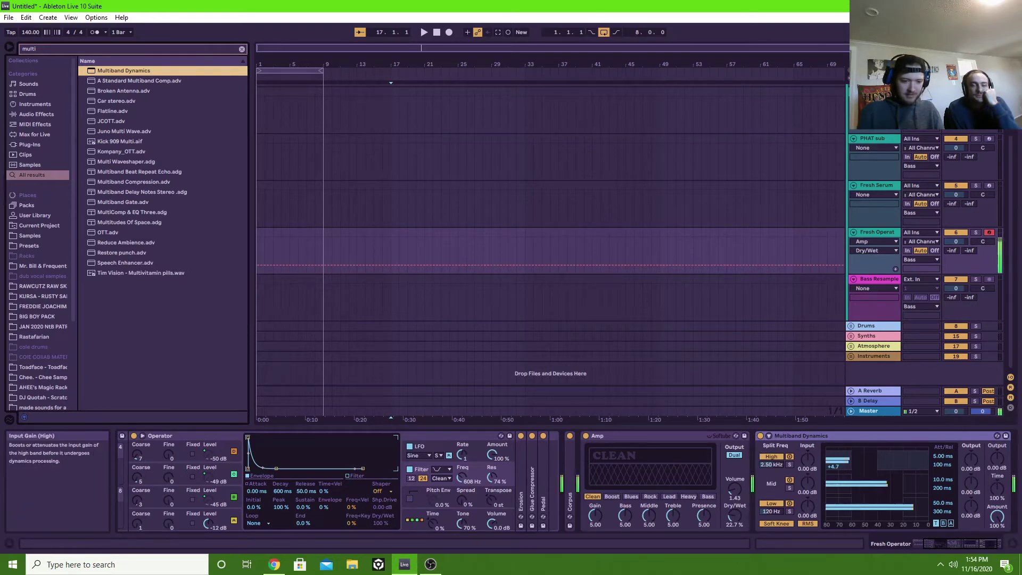
pyautogui.moveTo(810, 458); pyautogui.dragTo(809, 440)
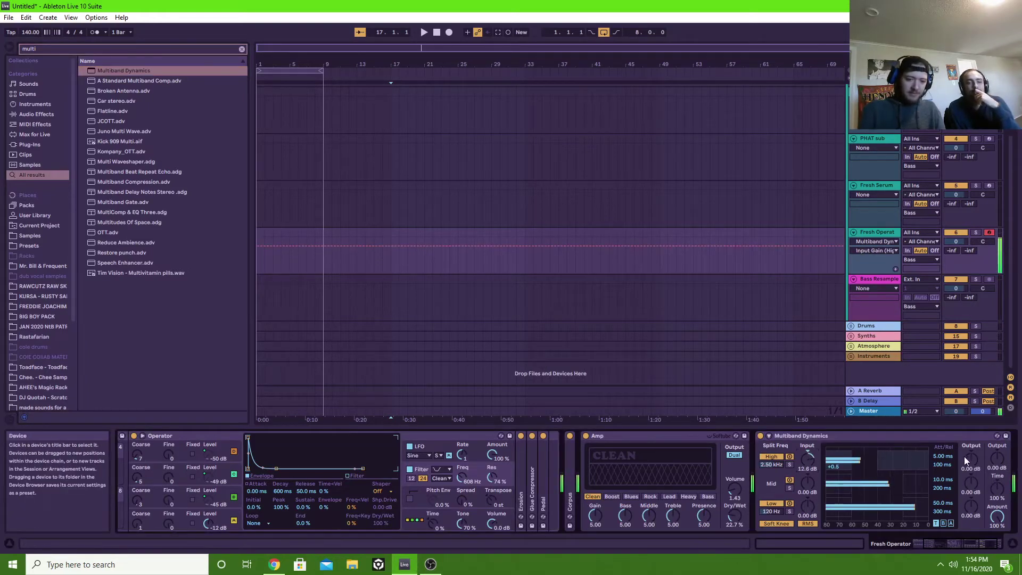
pyautogui.moveTo(970, 459); pyautogui.dragTo(970, 442)
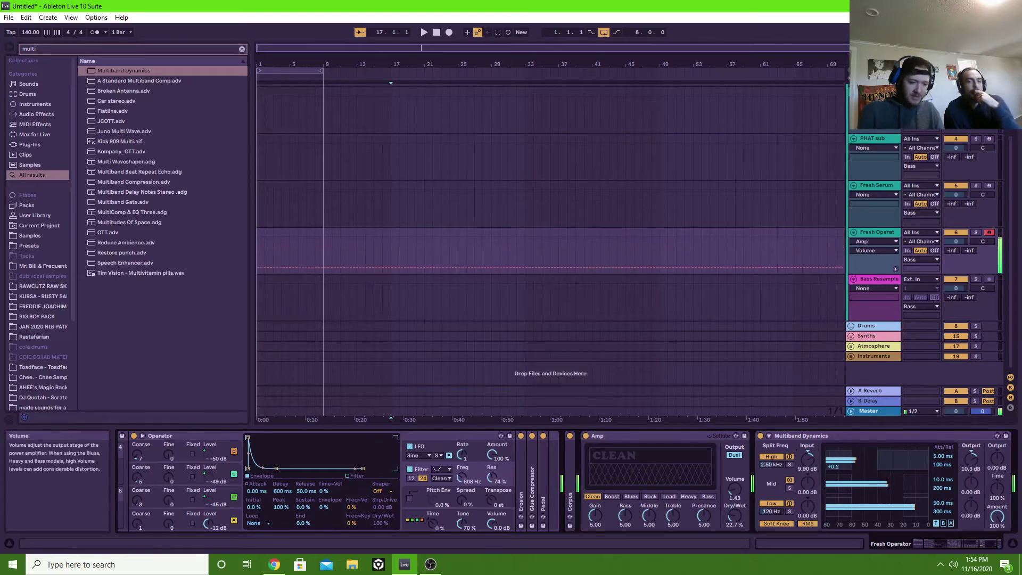
# Step: Set Amp's volume to 1.67 and dry/wet to 19.5 %, and try the Rock, Boost and Lead amp types
pyautogui.moveTo(738, 497); pyautogui.dragTo(738, 524)
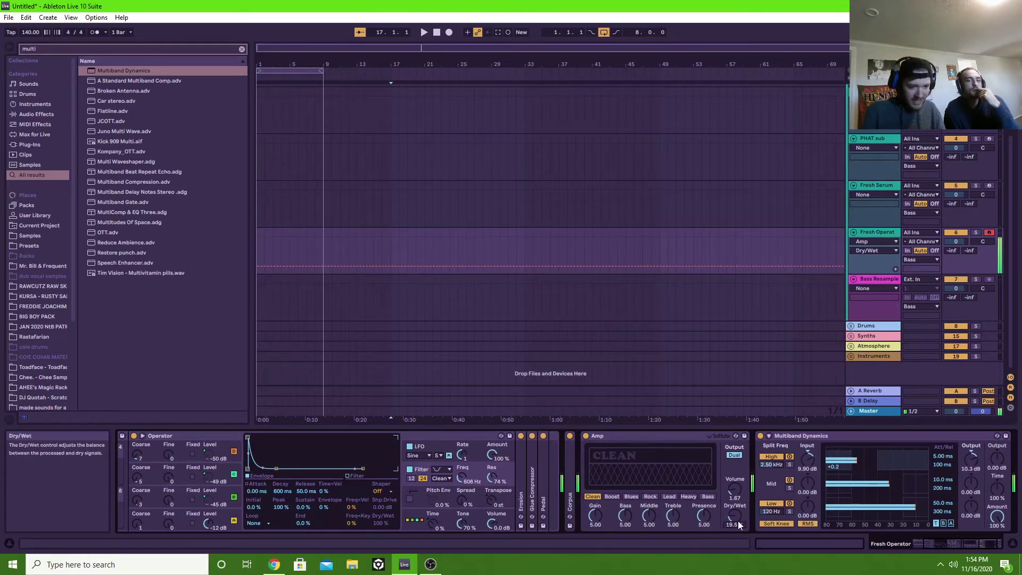
pyautogui.click(631, 496)
pyautogui.click(646, 497)
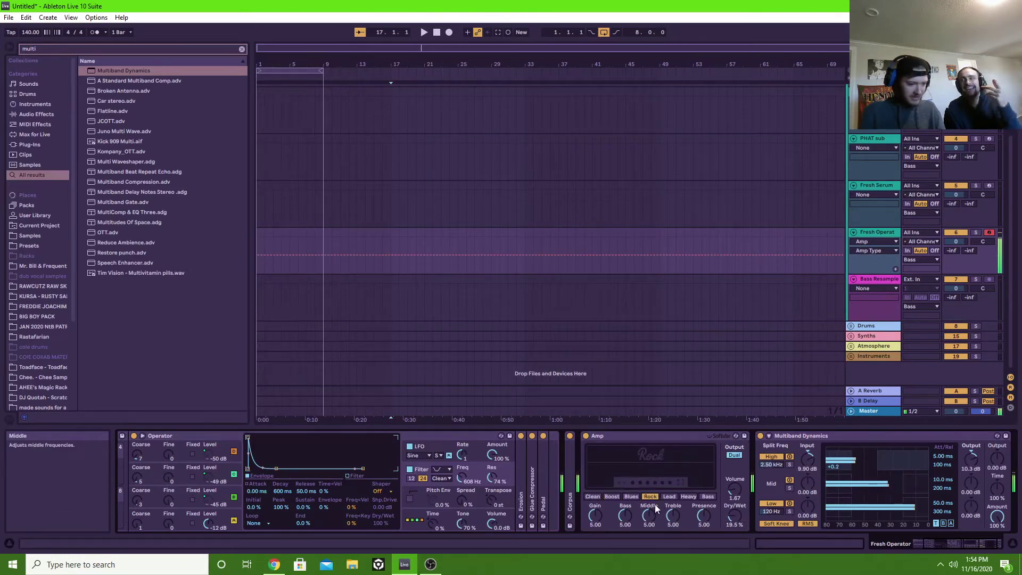
pyautogui.click(627, 494)
pyautogui.click(608, 496)
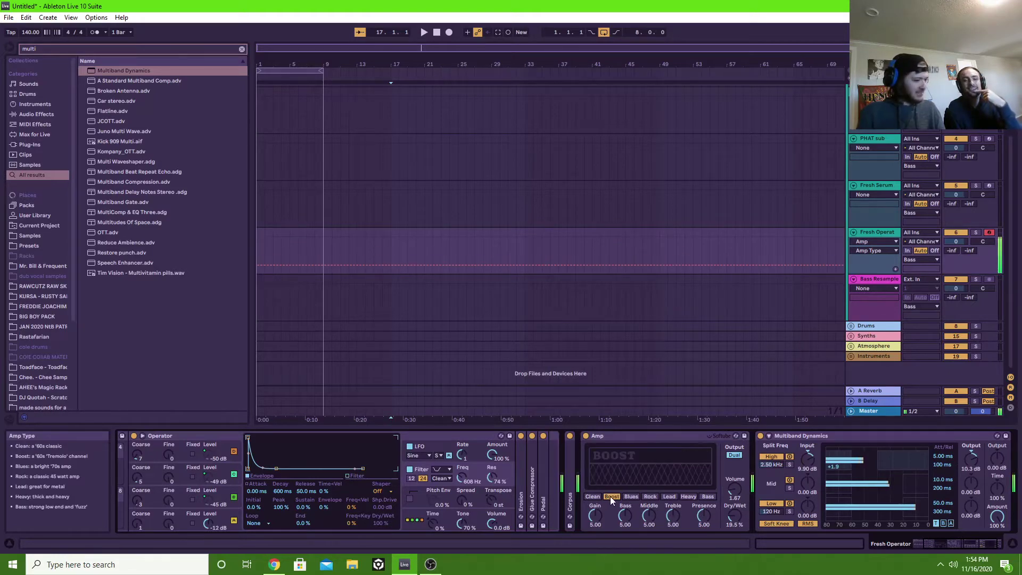
pyautogui.click(668, 496)
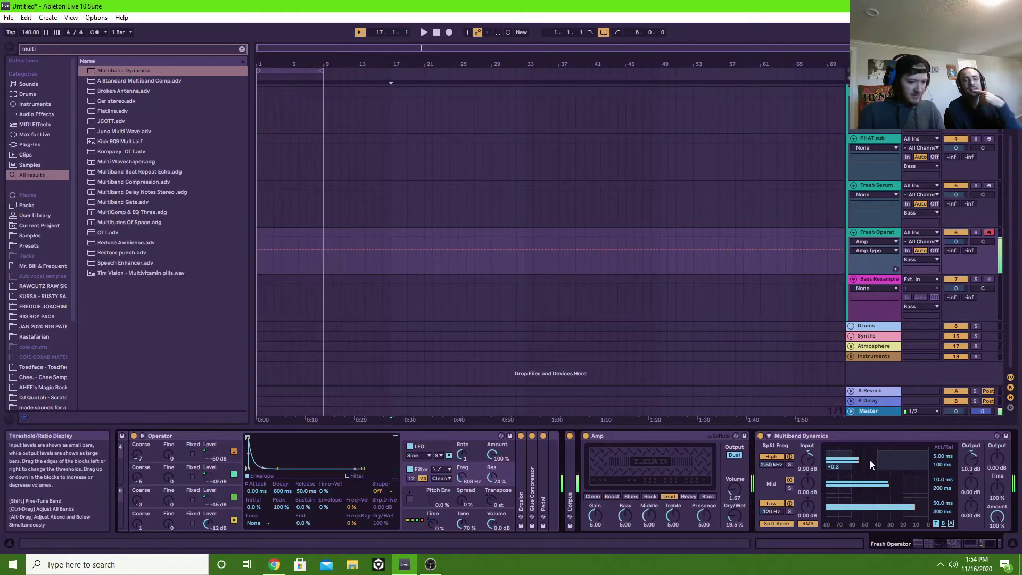
# Step: Adjust the high band's compression in Multiband Dynamics, with the master output at 10.2 dB and the amount at 84 %
pyautogui.moveTo(849, 475)
pyautogui.mouseDown()
pyautogui.moveTo(849, 442)
pyautogui.moveTo(848, 466)
pyautogui.moveTo(883, 455)
pyautogui.moveTo(835, 490)
pyautogui.mouseUp()
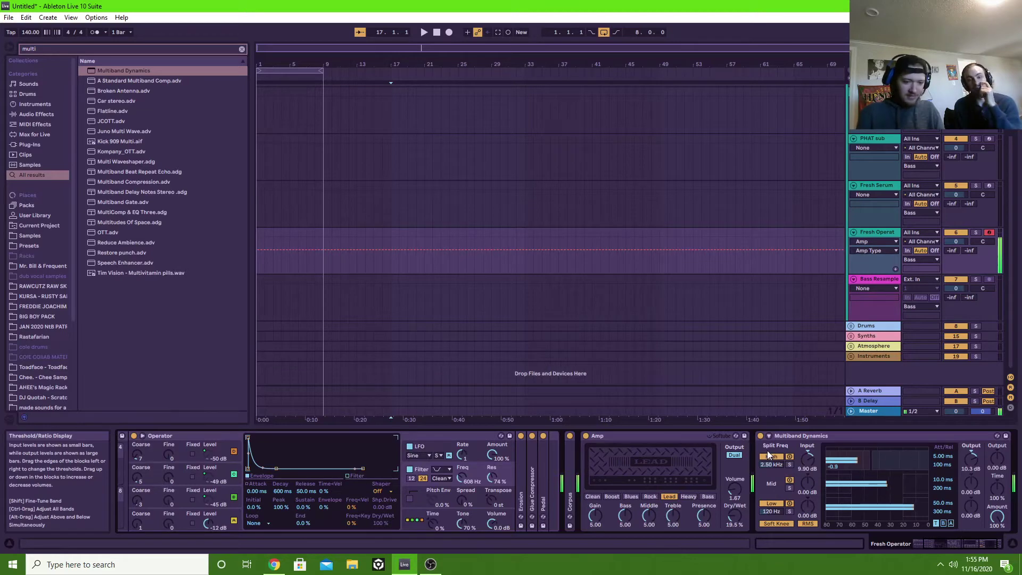
pyautogui.click(992, 447)
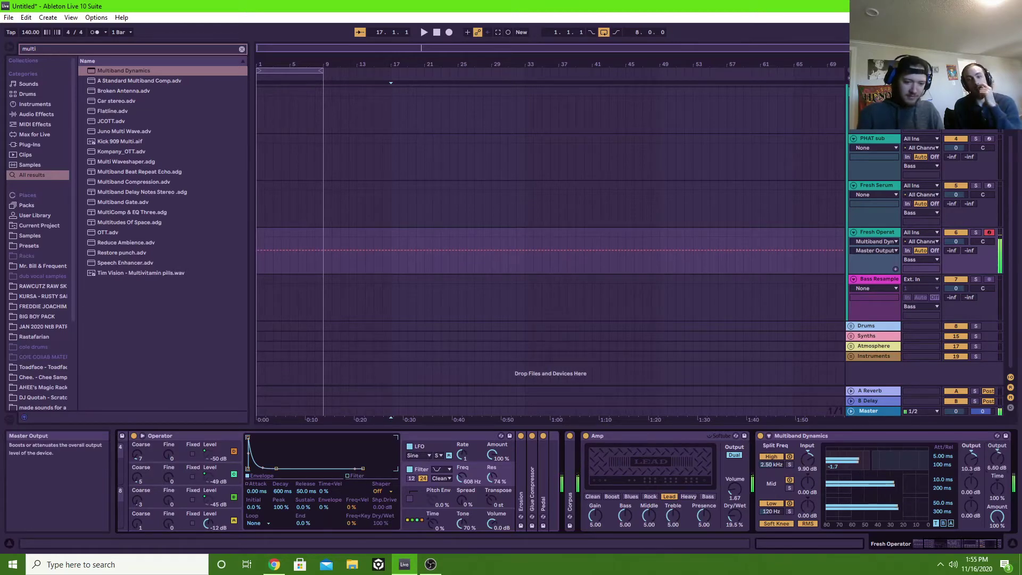
pyautogui.moveTo(997, 516)
pyautogui.mouseDown()
pyautogui.moveTo(996, 549)
pyautogui.moveTo(997, 530)
pyautogui.mouseUp()
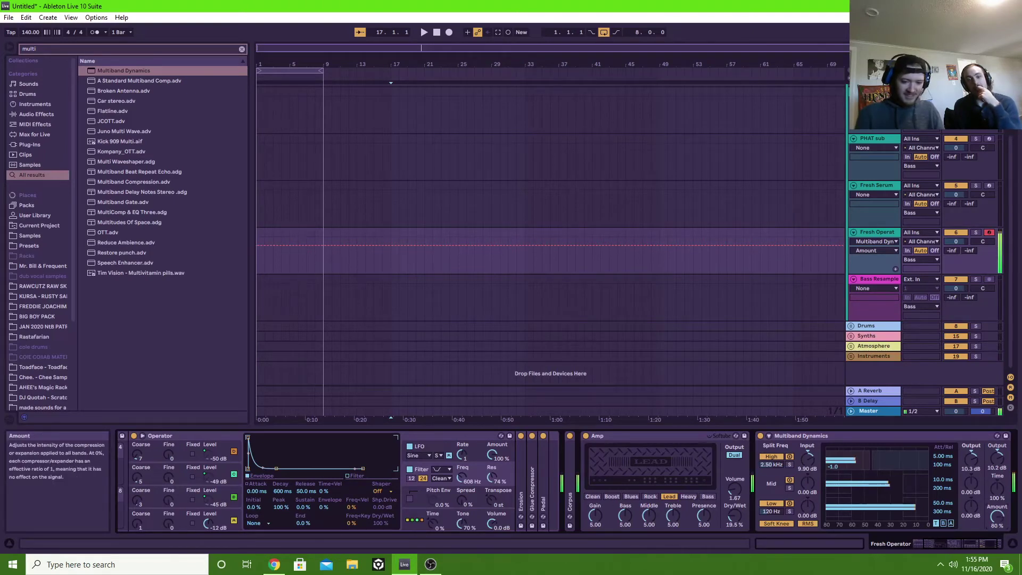
# Step: Try the Boost amp type, return Amp to Clean, and set its treble to 5.08
pyautogui.click(635, 496)
pyautogui.click(611, 495)
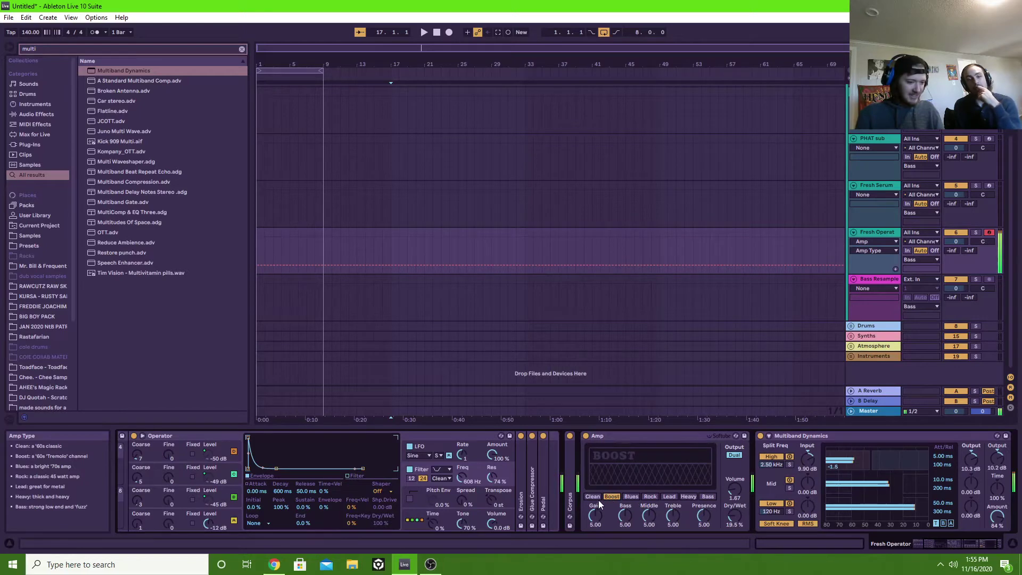
pyautogui.click(590, 498)
pyautogui.moveTo(671, 516); pyautogui.dragTo(672, 510)
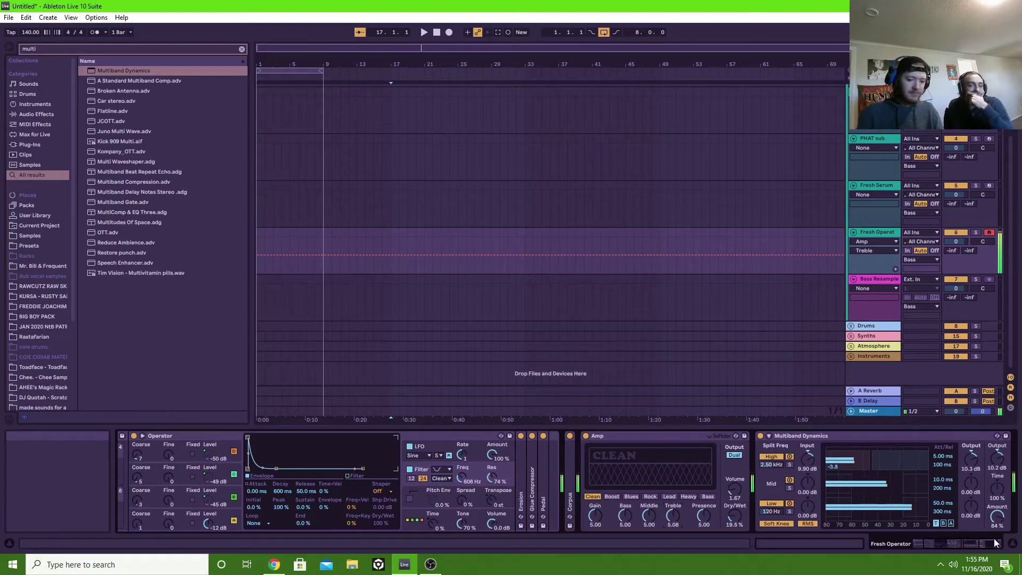
# Step: Set Macro 1 of the BASS - STREAMY 1 rack to 47
pyautogui.click(972, 543)
pyautogui.moveTo(972, 544); pyautogui.dragTo(743, 531)
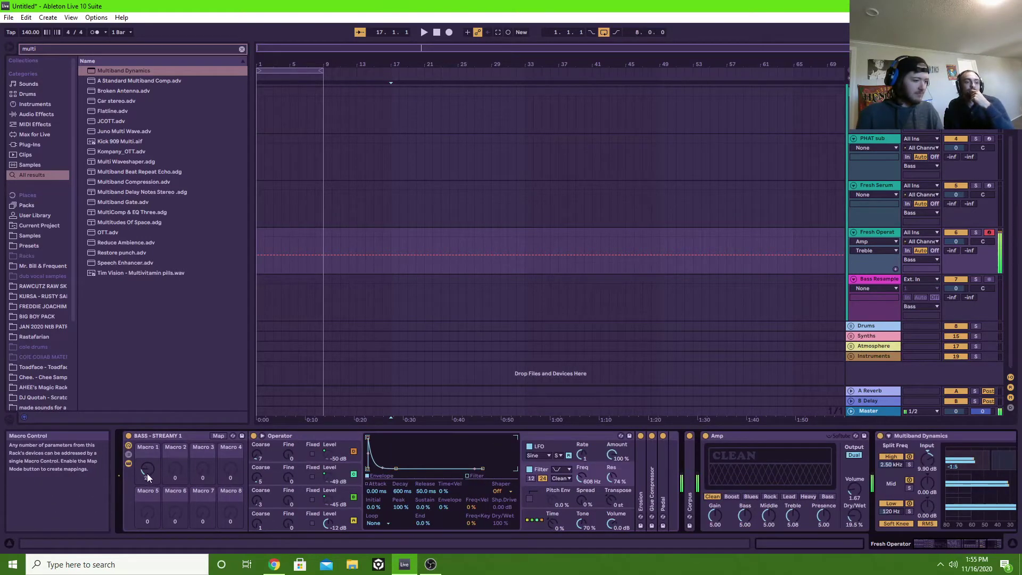
pyautogui.moveTo(147, 473)
pyautogui.mouseDown()
pyautogui.moveTo(147, 447)
pyautogui.moveTo(146, 493)
pyautogui.moveTo(146, 460)
pyautogui.moveTo(142, 471)
pyautogui.mouseUp()
# Step: Find ValhallaVintageVerb_x64 in the browser and add it after Multiband Dynamics on the Fresh Operator track
pyautogui.hotkey('ctrl', 'f')
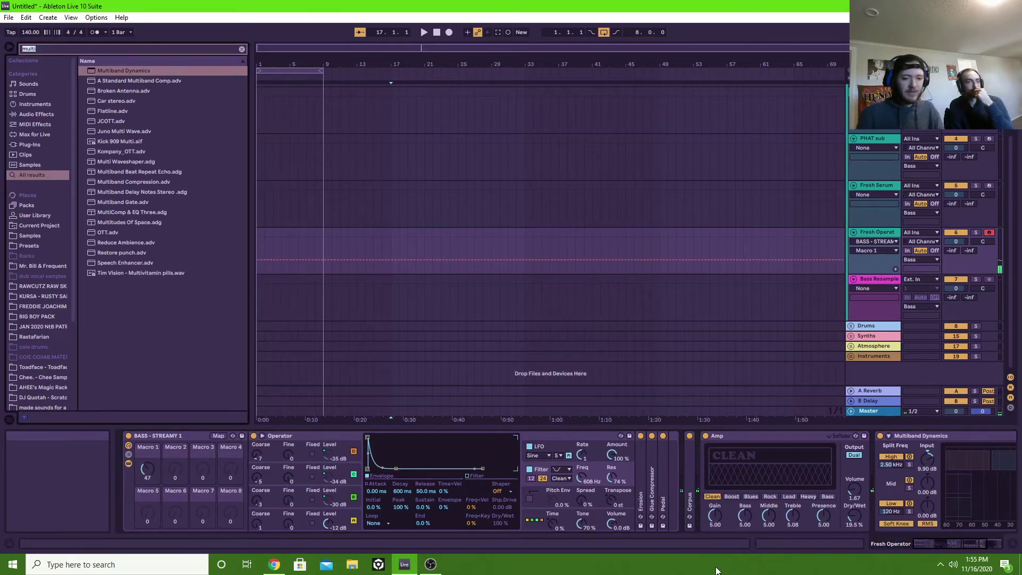
pyautogui.write('vint')
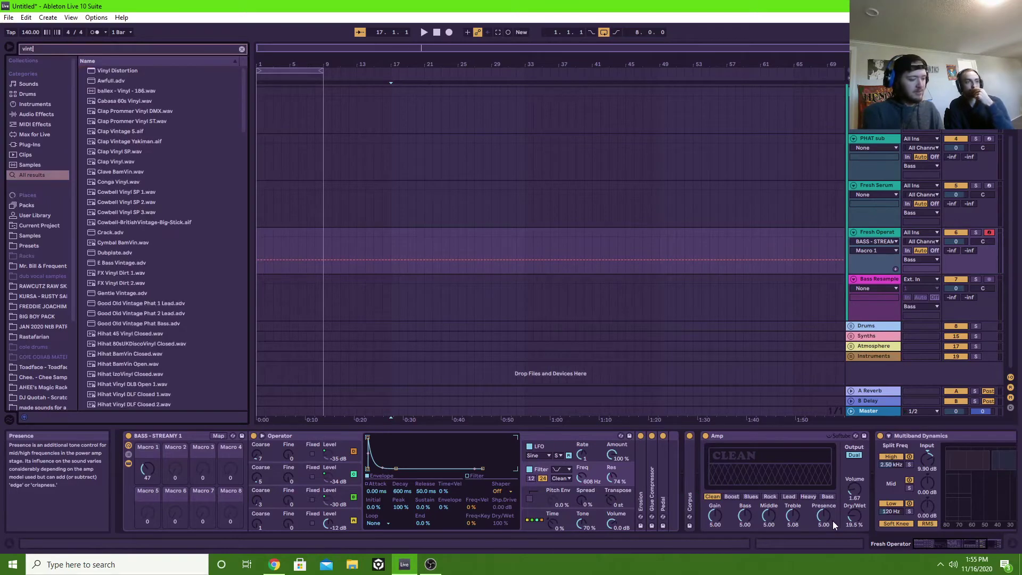
pyautogui.write('ageverb')
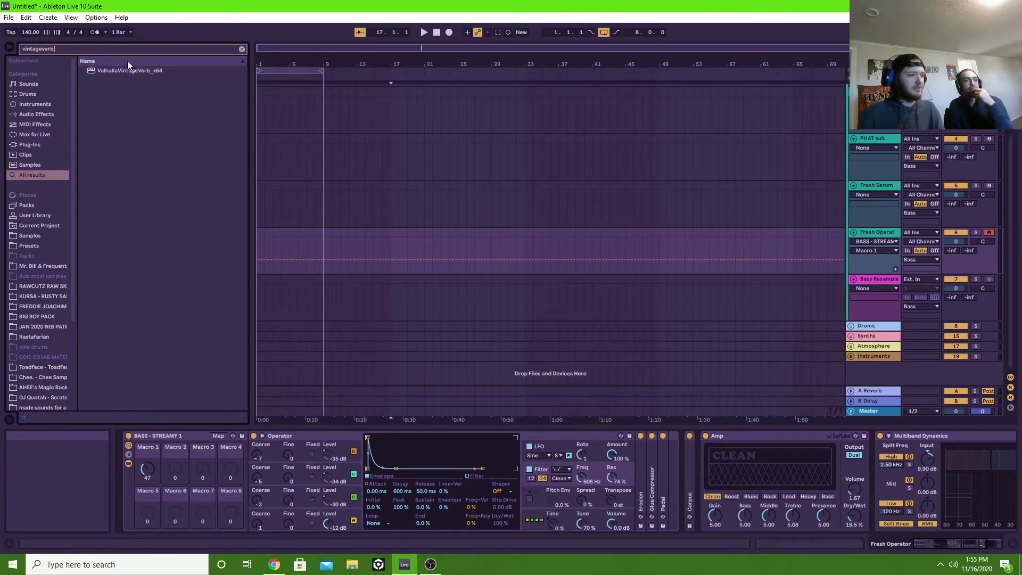
pyautogui.moveTo(119, 70); pyautogui.dragTo(968, 493)
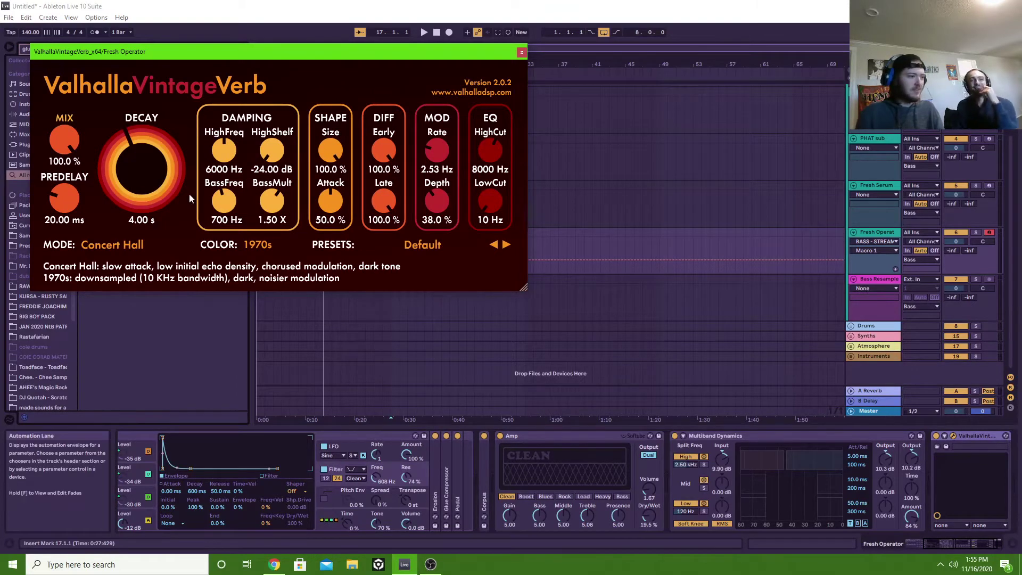
# Step: Set the reverb's mix to 14 %, decay to 0.32 s and predelay to 0 ms
pyautogui.moveTo(63, 148); pyautogui.dragTo(80, 261)
pyautogui.moveTo(137, 192); pyautogui.dragTo(97, 230)
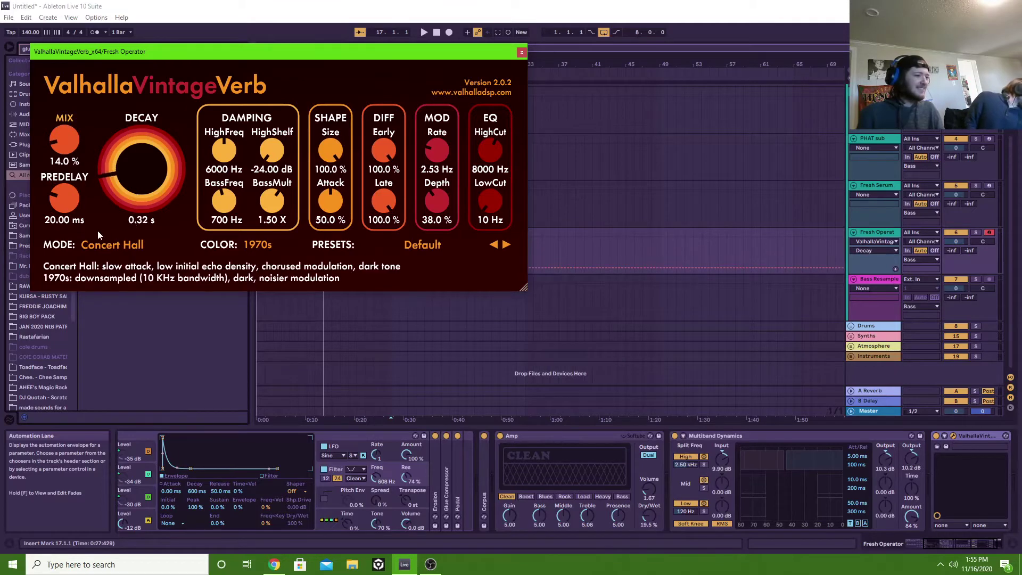
pyautogui.moveTo(64, 198); pyautogui.dragTo(76, 377)
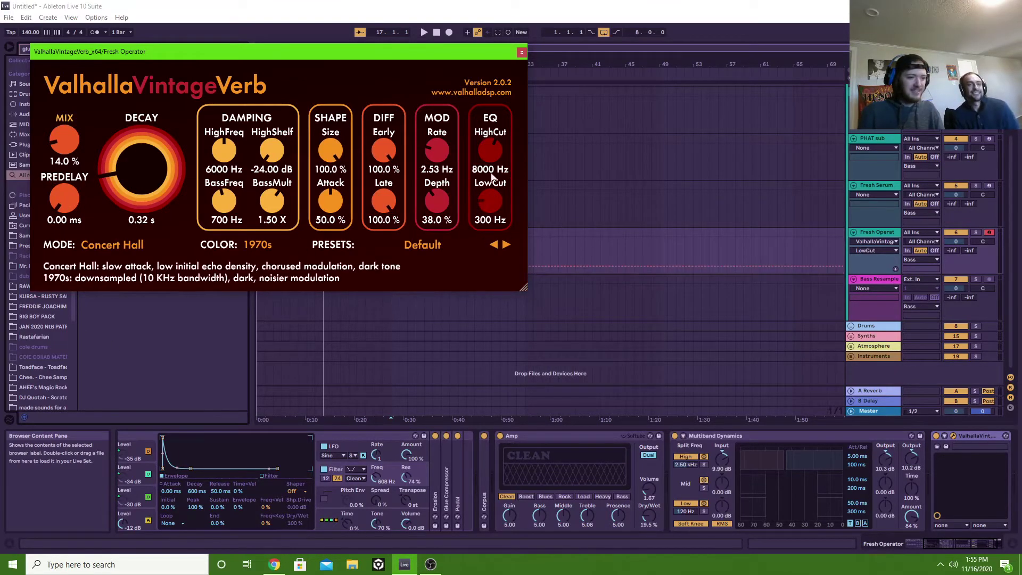
# Step: Shape the reverb with LowCut 170 Hz, HighCut 3530 Hz, BassMult 0.25 X and Size 21.6 %
pyautogui.moveTo(490, 205)
pyautogui.mouseDown()
pyautogui.moveTo(491, 194)
pyautogui.moveTo(492, 211)
pyautogui.mouseUp()
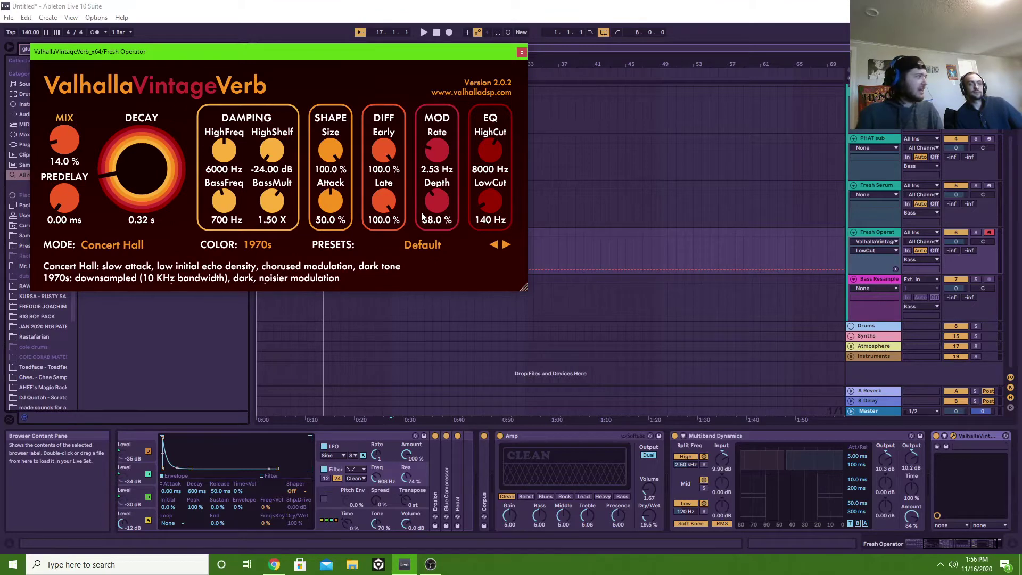
pyautogui.scroll(1, 491, 198)
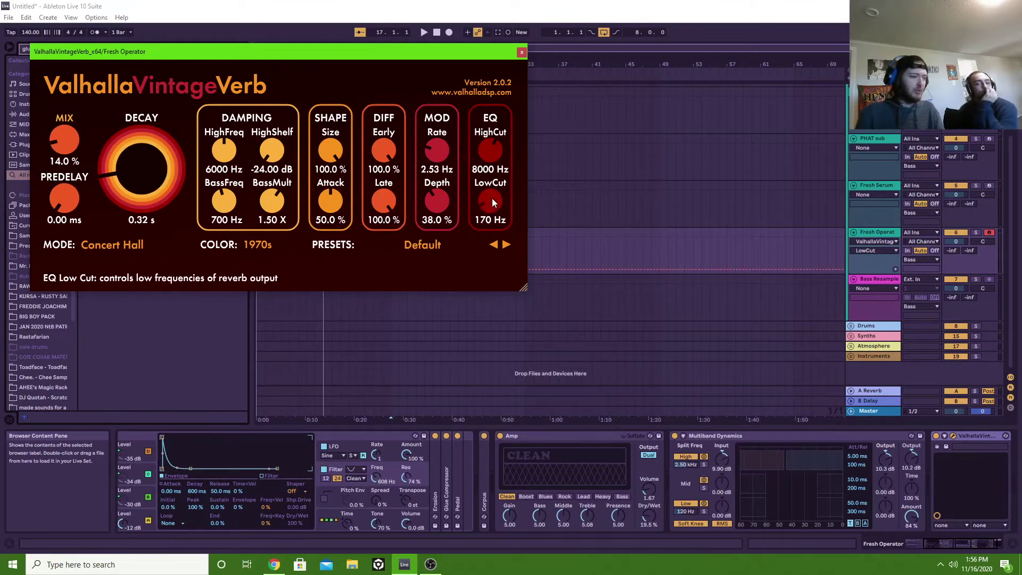
pyautogui.moveTo(490, 144)
pyautogui.mouseDown()
pyautogui.moveTo(493, 168)
pyautogui.moveTo(497, 148)
pyautogui.mouseUp()
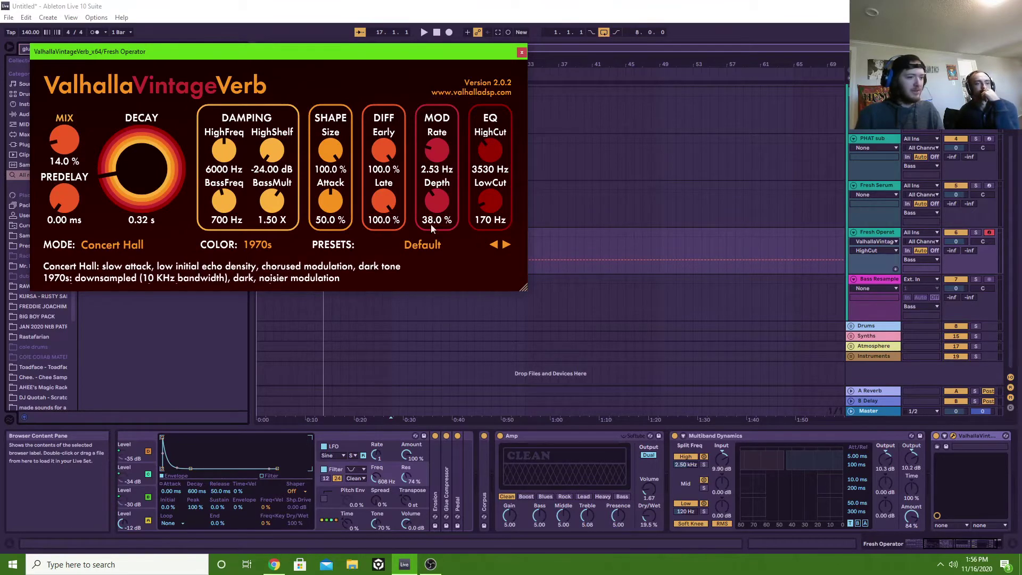
pyautogui.moveTo(272, 202); pyautogui.dragTo(256, 241)
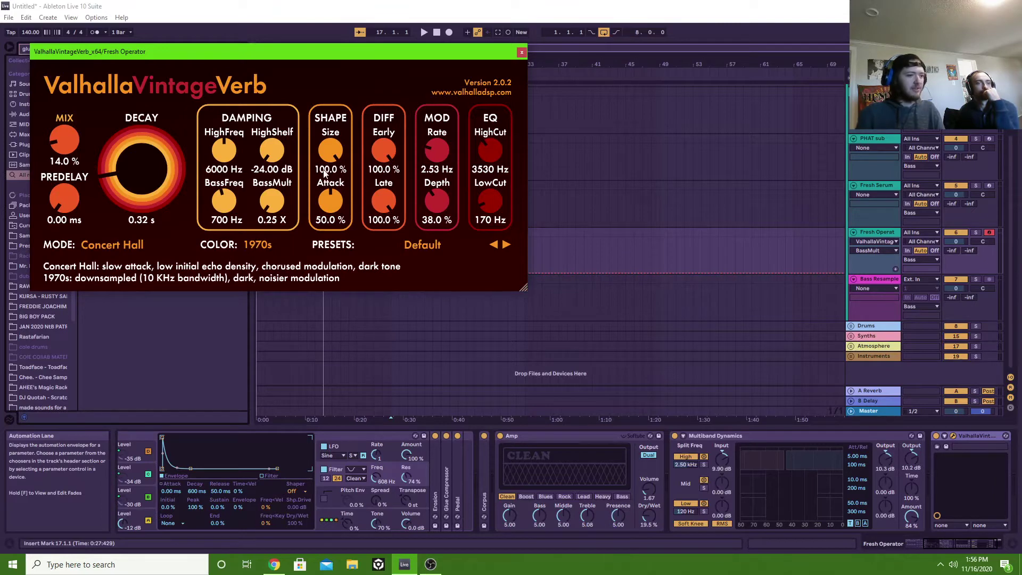
pyautogui.moveTo(324, 170); pyautogui.dragTo(325, 210)
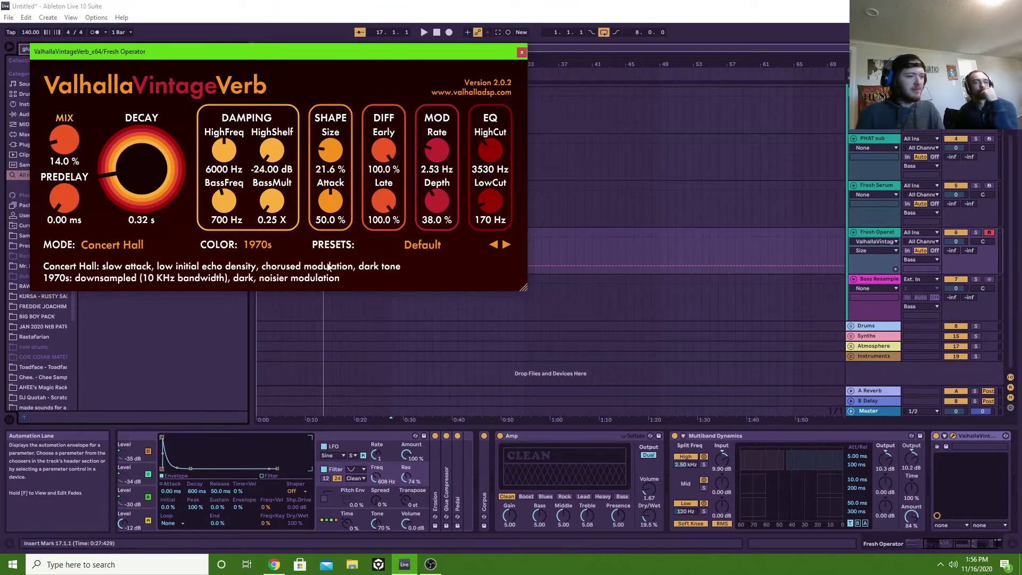
# Step: Close the ValhallaVintageVerb window and play a note on the Fresh Operator track to audition the sound
pyautogui.click(521, 53)
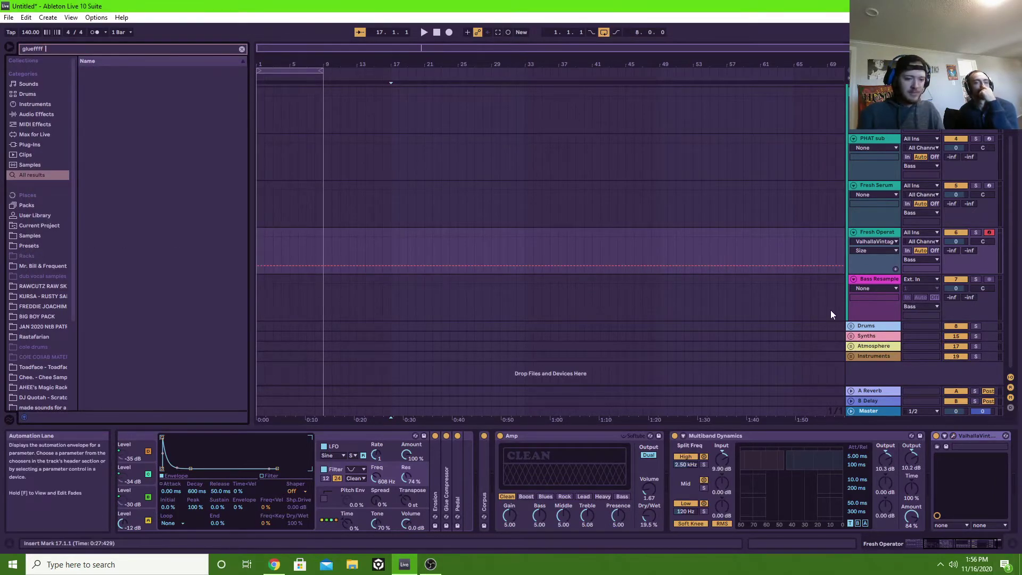
pyautogui.click(890, 233)
pyautogui.press('f')
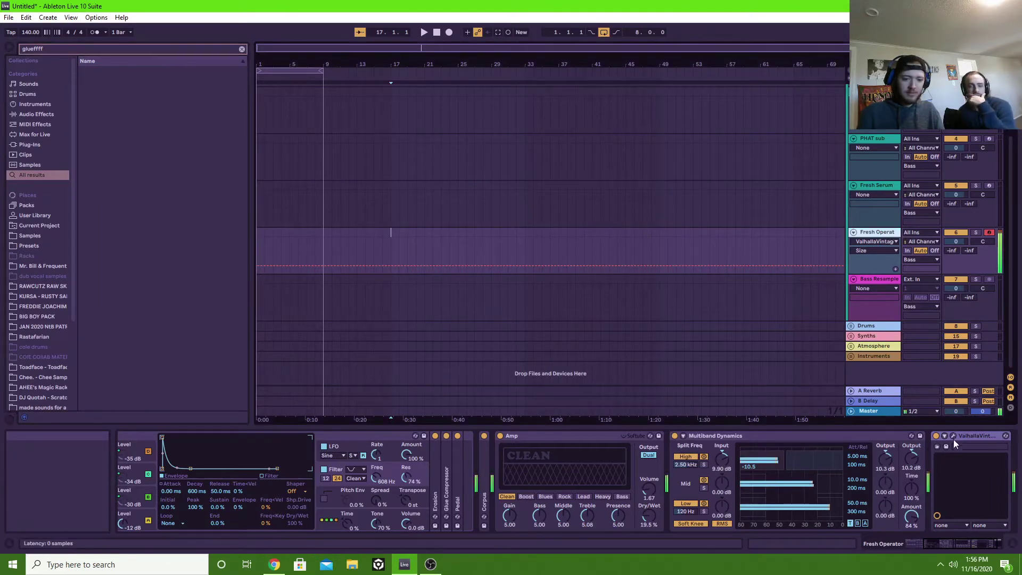
# Step: Open the ValhallaVintageVerb window, move the device in front of Amp in the Fresh Operator chain and set its mix to 5.6 %
pyautogui.click(952, 435)
pyautogui.click(528, 435)
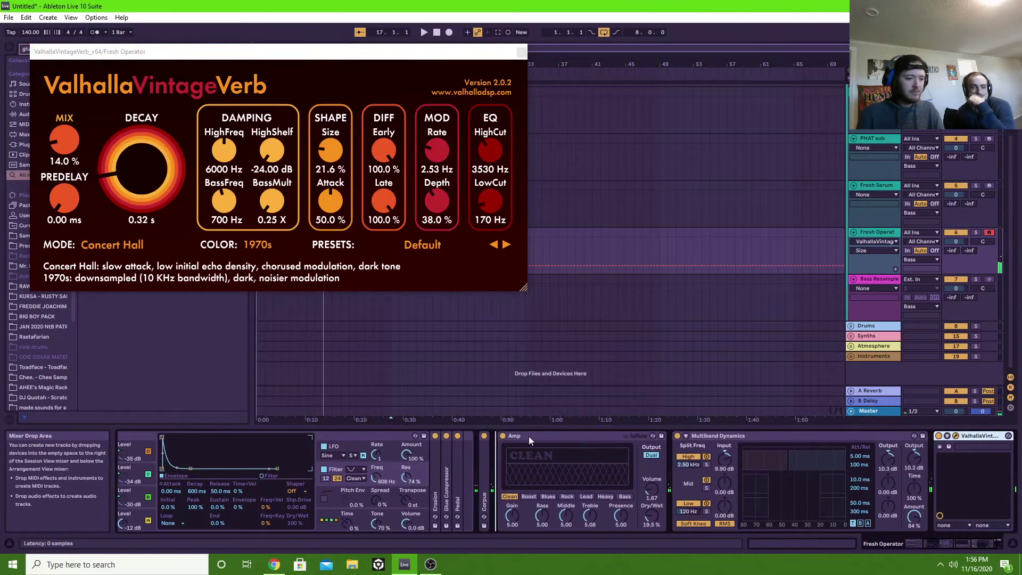
pyautogui.moveTo(529, 436); pyautogui.dragTo(529, 437)
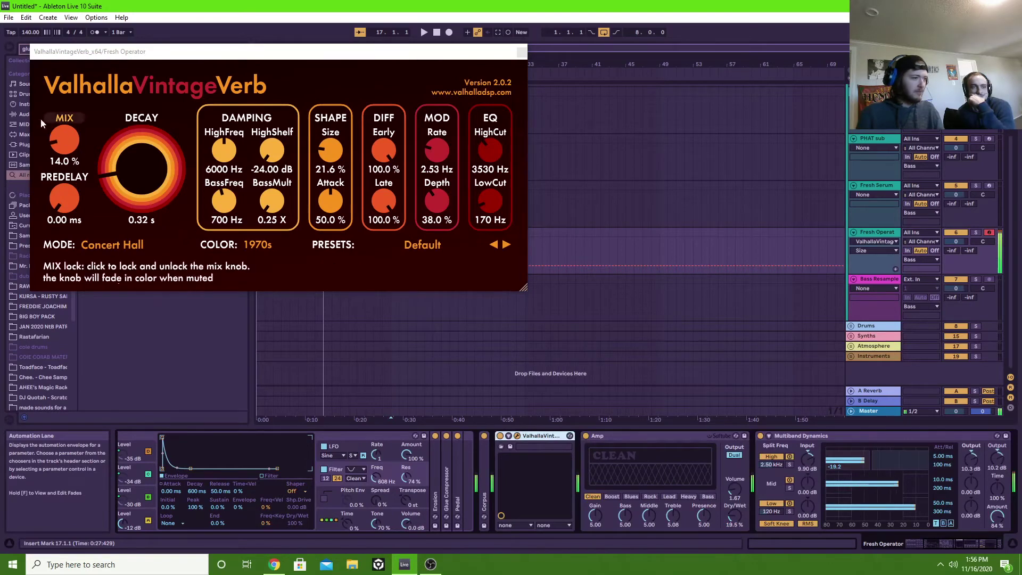
pyautogui.moveTo(64, 139); pyautogui.dragTo(874, 569)
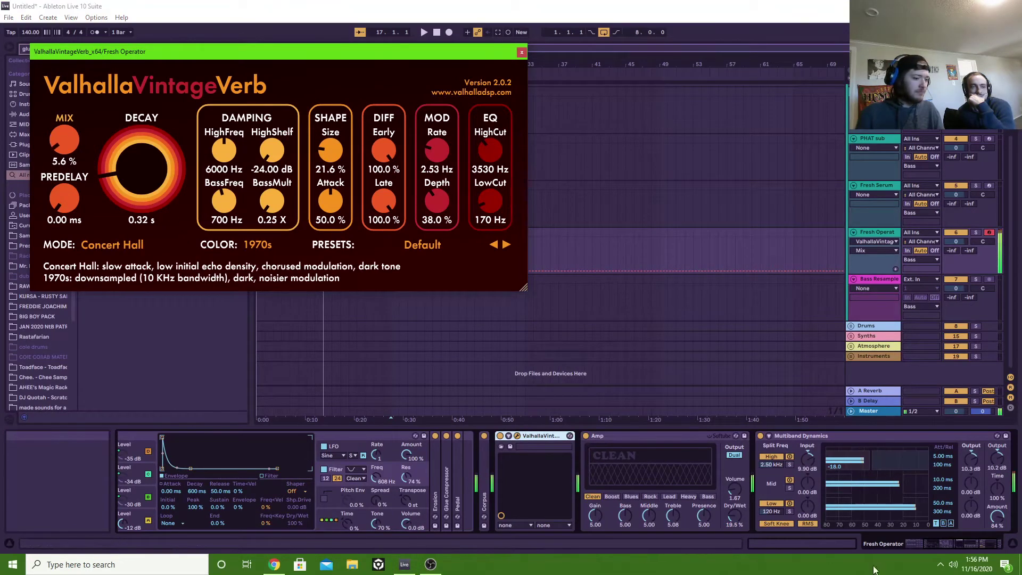
# Step: Set Macro 1 of the BASS - STREAMY 1 rack to 111 and change the reverb's color to NOW
pyautogui.click(921, 545)
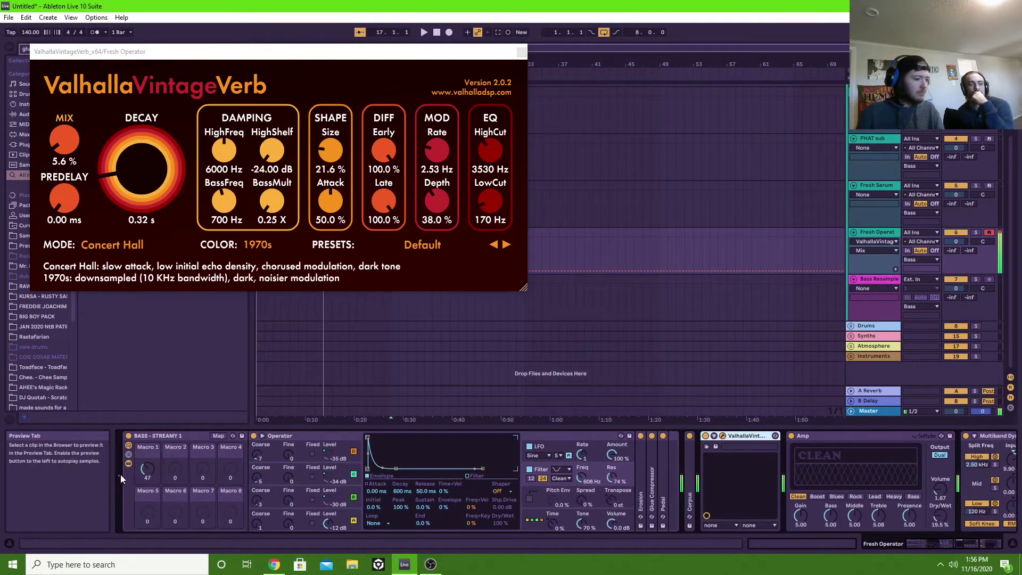
pyautogui.moveTo(147, 471); pyautogui.dragTo(146, 437)
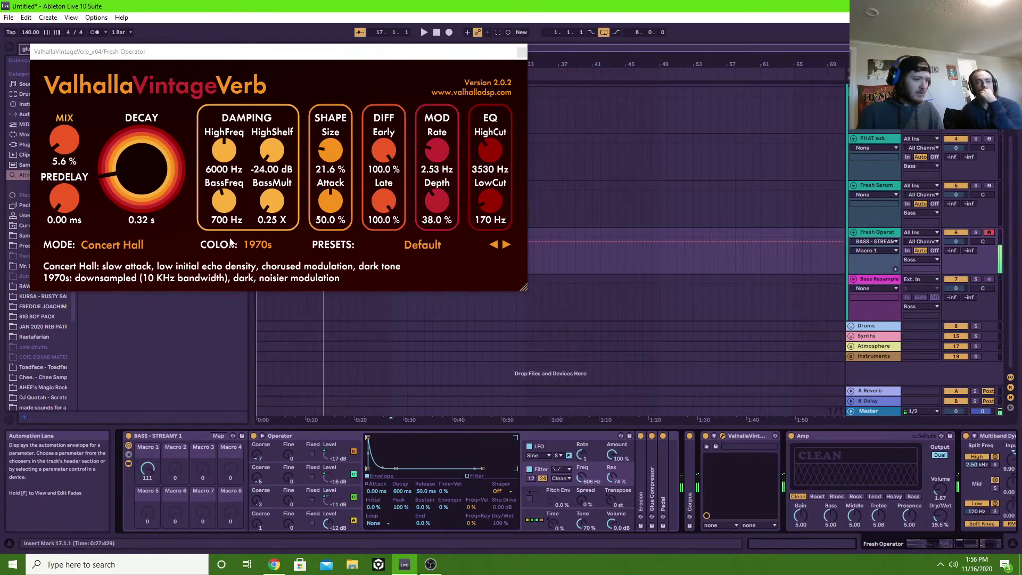
pyautogui.click(134, 244)
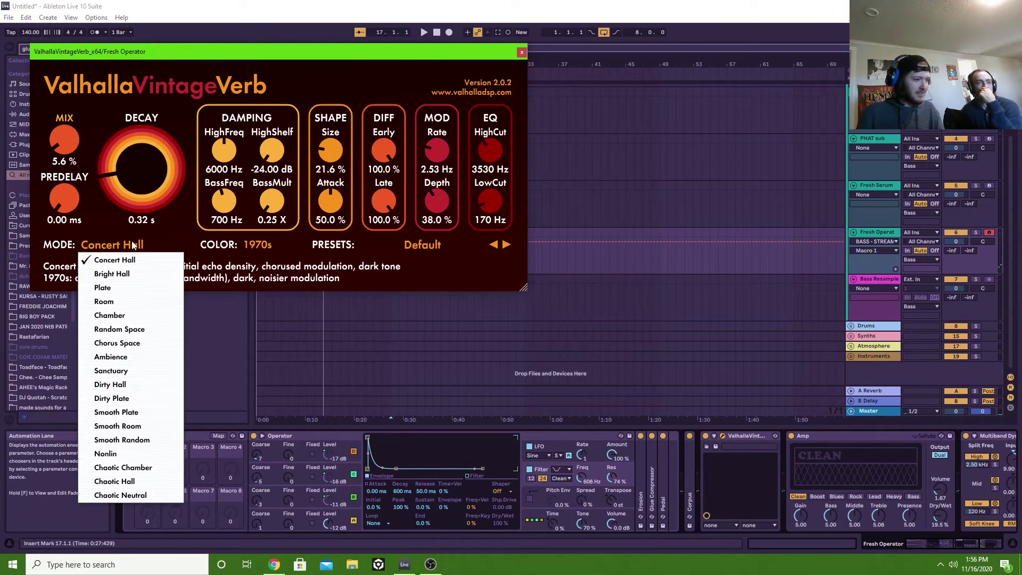
pyautogui.click(134, 245)
pyautogui.click(266, 244)
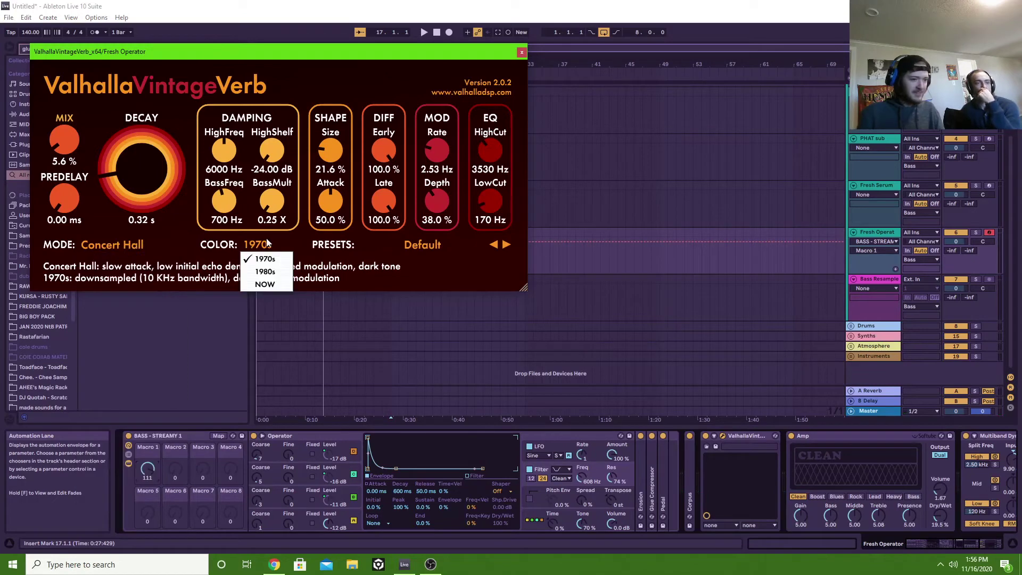
pyautogui.click(265, 284)
# Step: Try the reverb with 10 % mix and 2.54 s decay, turning Macro 1 down to 0
pyautogui.moveTo(147, 178)
pyautogui.mouseDown()
pyautogui.moveTo(152, 156)
pyautogui.moveTo(151, 178)
pyautogui.mouseUp()
pyautogui.moveTo(69, 145); pyautogui.dragTo(69, 142)
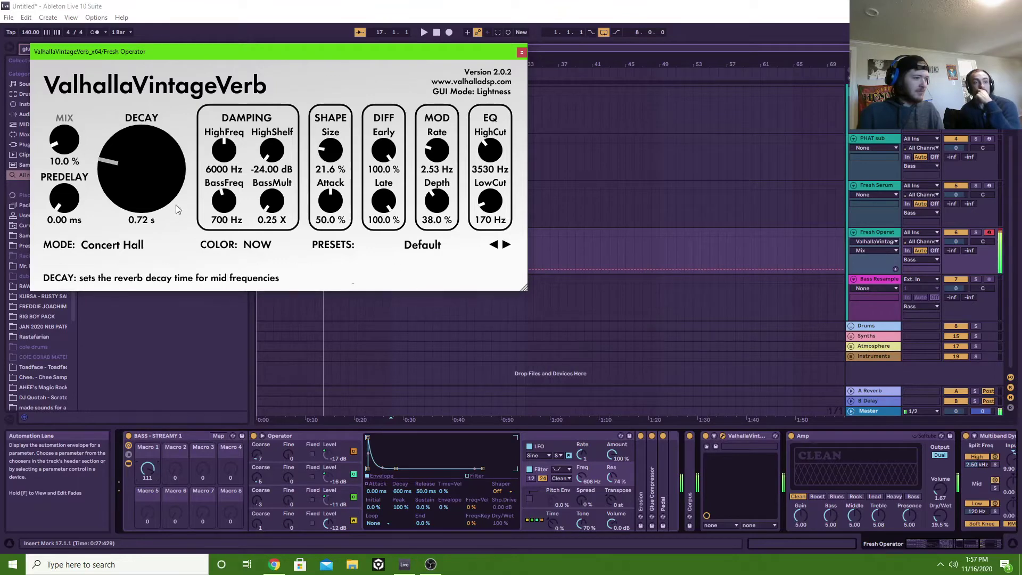
pyautogui.moveTo(148, 187); pyautogui.dragTo(153, 183)
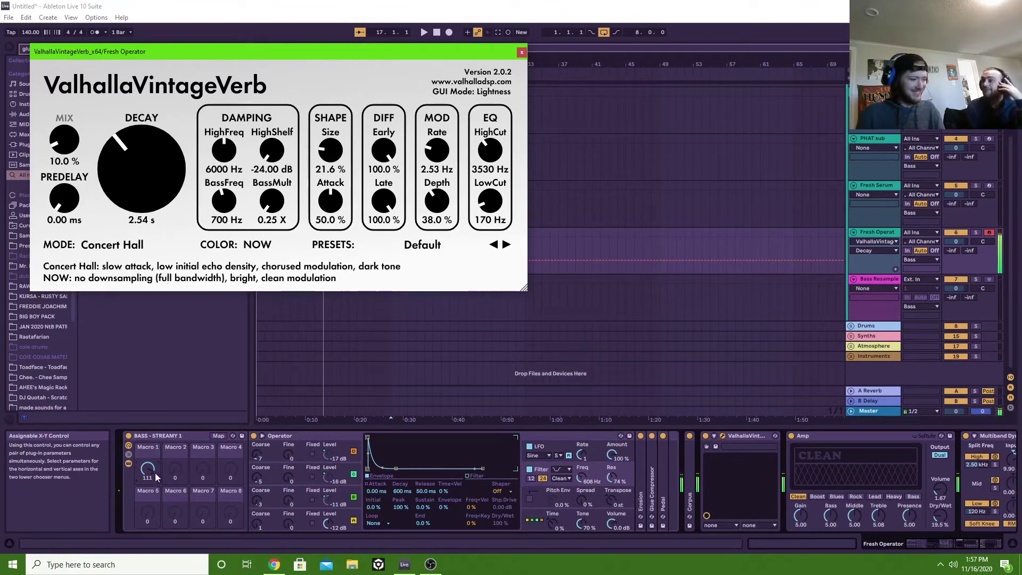
pyautogui.moveTo(147, 469); pyautogui.dragTo(147, 497)
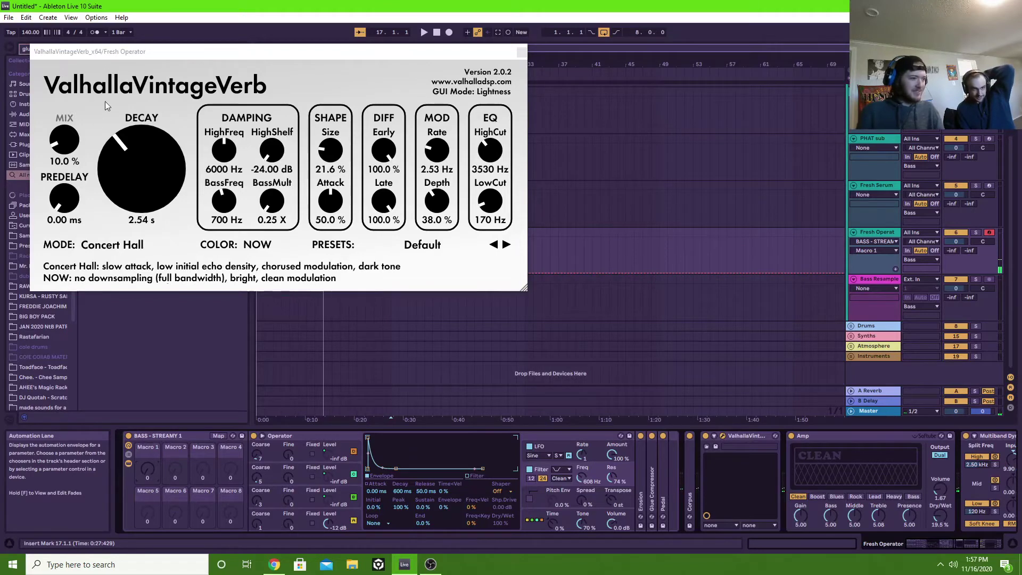
# Step: Set the reverb's decay to 0.78 s and its mix to 16.4 %, and close the plug-in window
pyautogui.moveTo(149, 159); pyautogui.dragTo(148, 169)
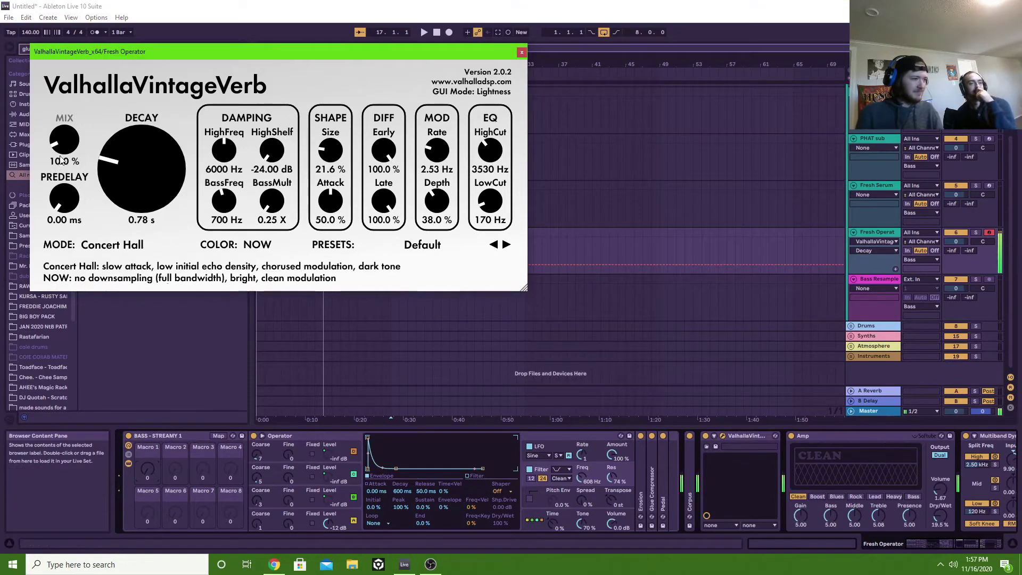
pyautogui.moveTo(65, 154); pyautogui.dragTo(64, 150)
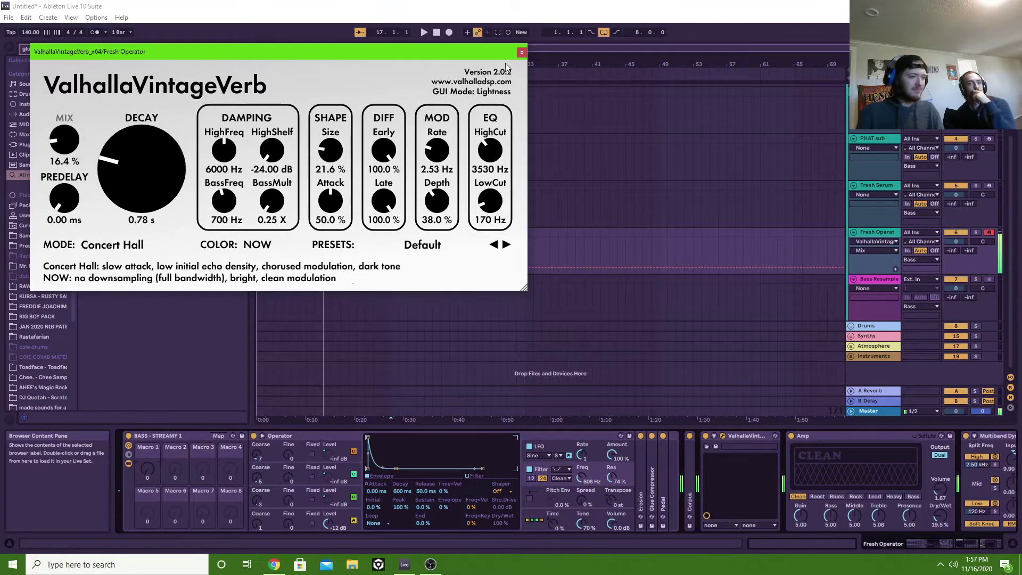
pyautogui.click(521, 51)
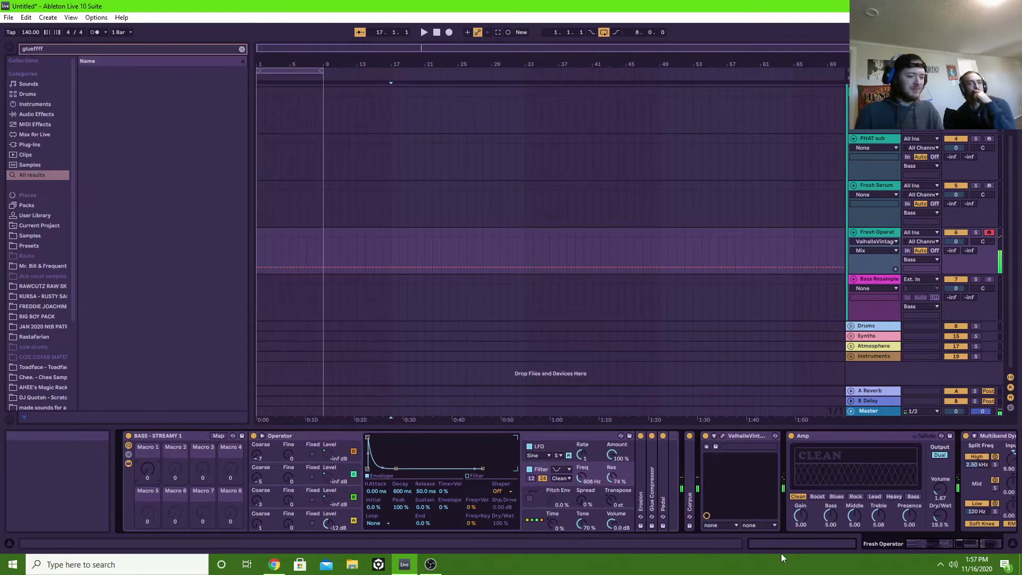
# Step: Collapse the ValhallaVintageVerb, Amp and Multiband Dynamics devices in the Fresh Operator chain
pyautogui.doubleClick(732, 436)
pyautogui.doubleClick(739, 436)
pyautogui.click(737, 436)
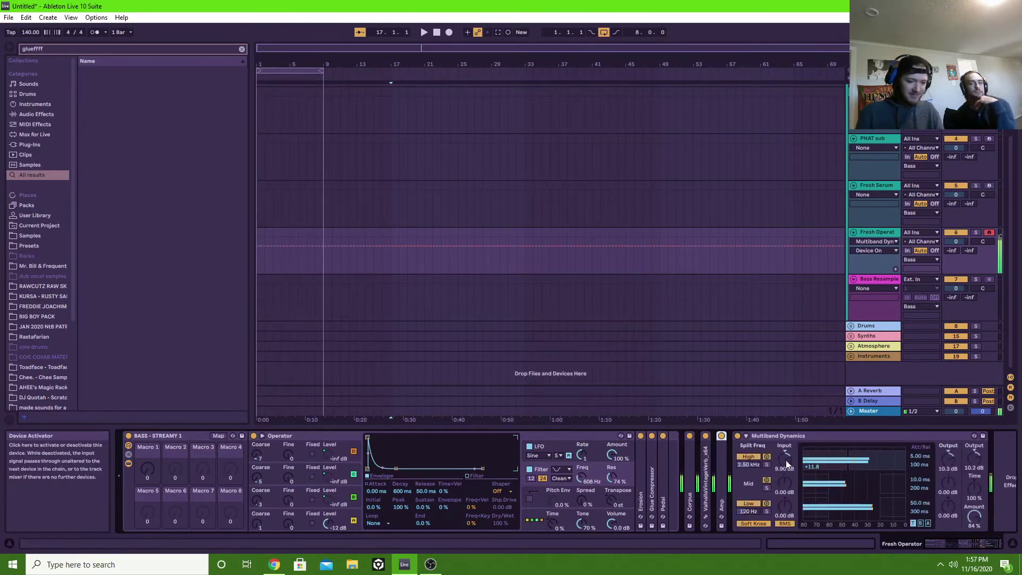
pyautogui.click(822, 436)
pyautogui.doubleClick(820, 437)
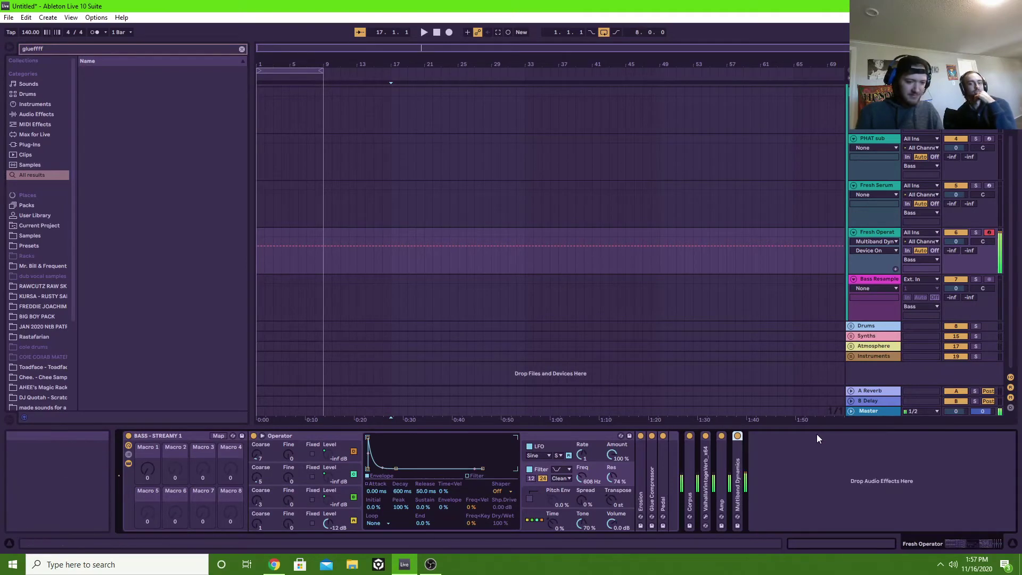
# Step: Add a Glue Compressor after Multiband Dynamics with Soft clip on, threshold at -6.87 dB and makeup at 5.87 dB
pyautogui.hotkey('ctrl', 'f')
pyautogui.write('glue')
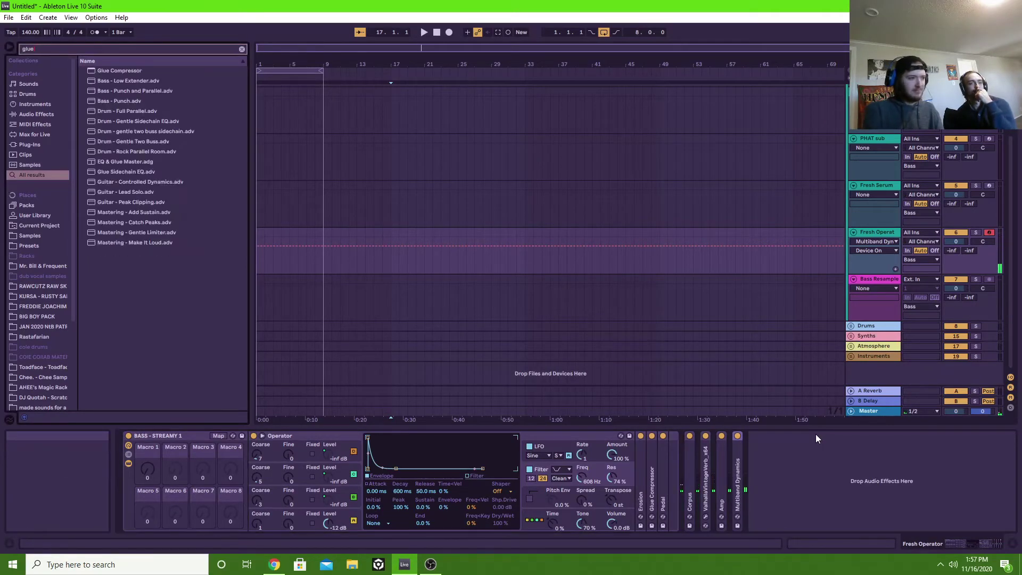
pyautogui.press('Down')
pyautogui.press('Return')
pyautogui.click(879, 455)
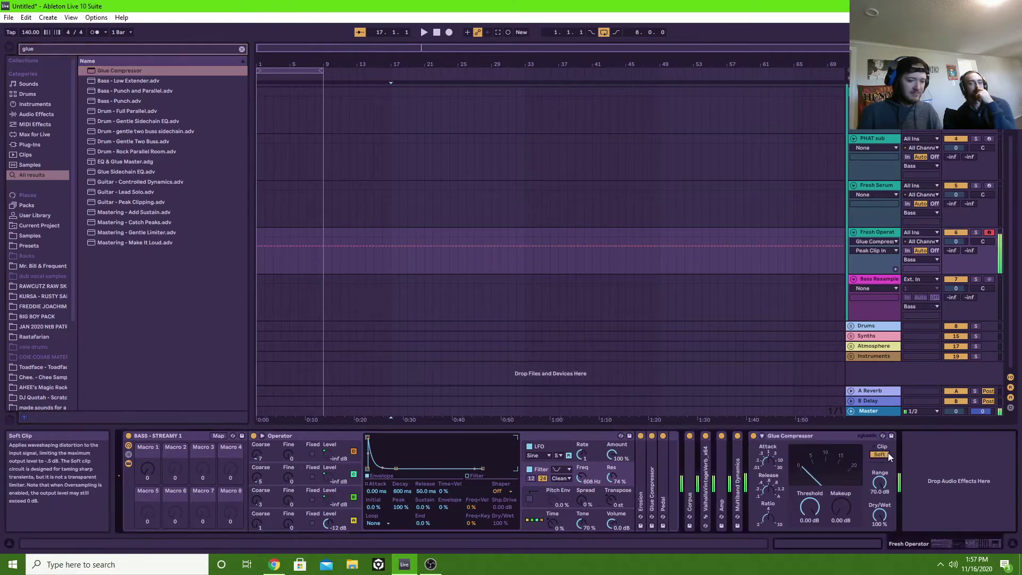
pyautogui.moveTo(809, 506); pyautogui.dragTo(842, 531)
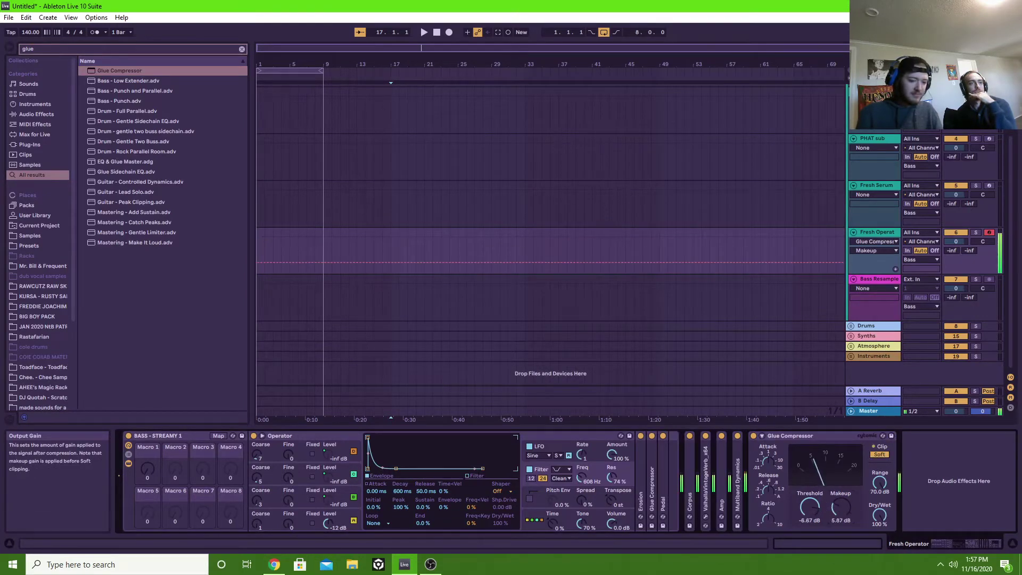
# Step: Set Operator's filter shaper to Soft with 4.13 dB drive, and set Macro 1 to 64
pyautogui.moveTo(147, 468); pyautogui.dragTo(148, 415)
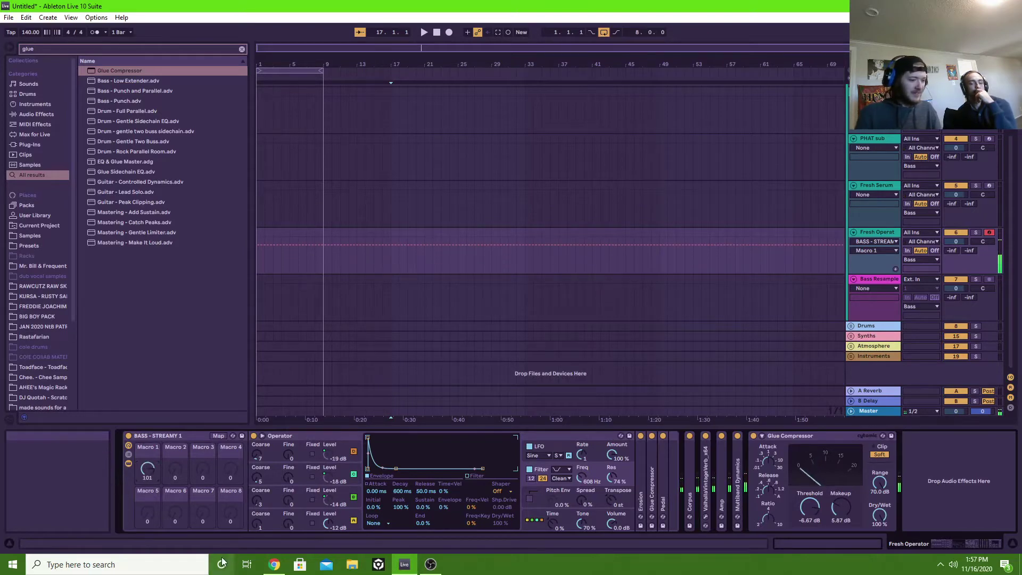
pyautogui.moveTo(500, 494); pyautogui.dragTo(502, 496)
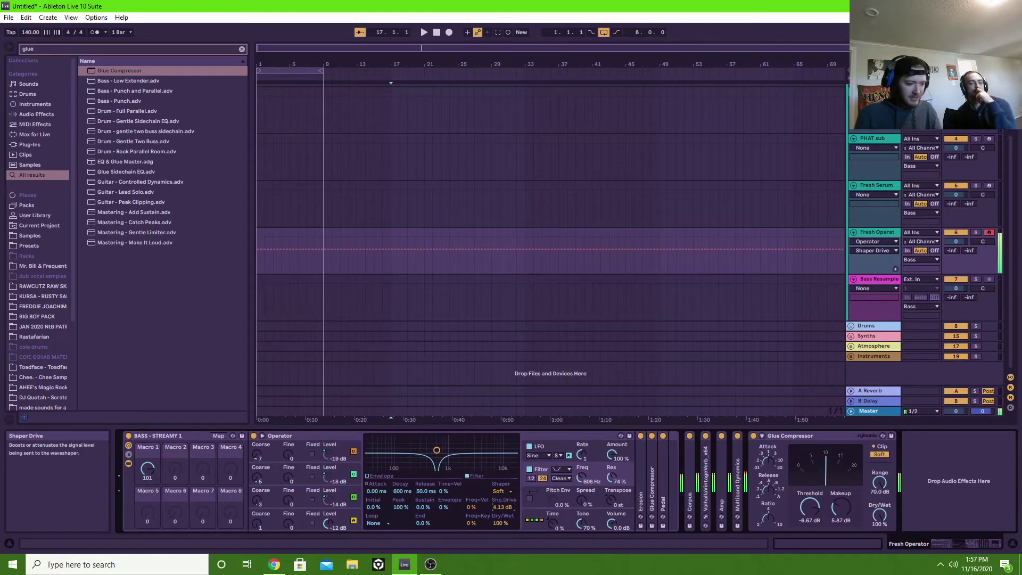
pyautogui.moveTo(148, 468)
pyautogui.mouseDown()
pyautogui.moveTo(147, 500)
pyautogui.moveTo(148, 476)
pyautogui.moveTo(148, 487)
pyautogui.mouseUp()
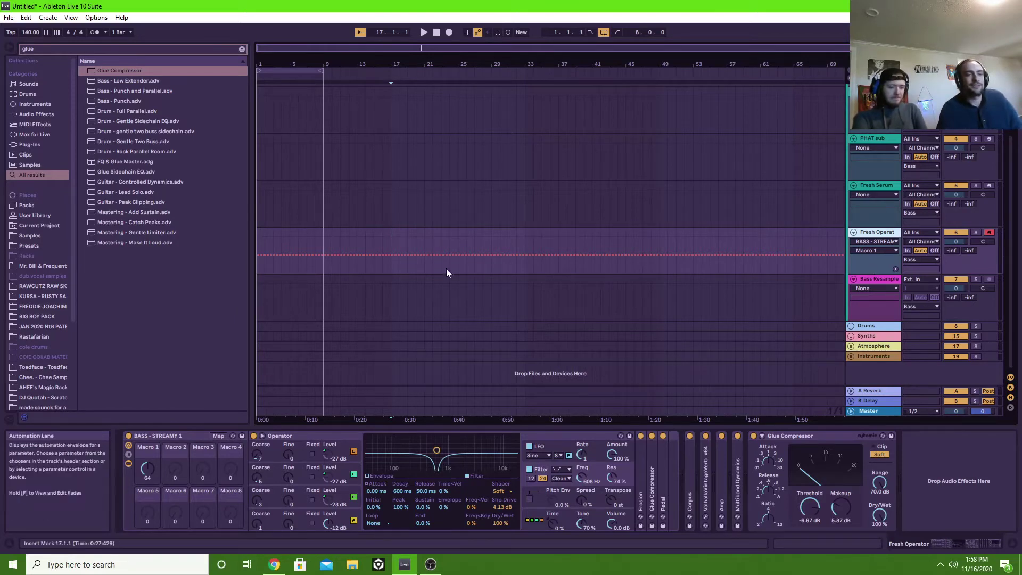
# Step: Add EQ Eight after Serum on the Fresh Serum track and make its band 1 a low cut at 1.32 kHz
pyautogui.click(626, 244)
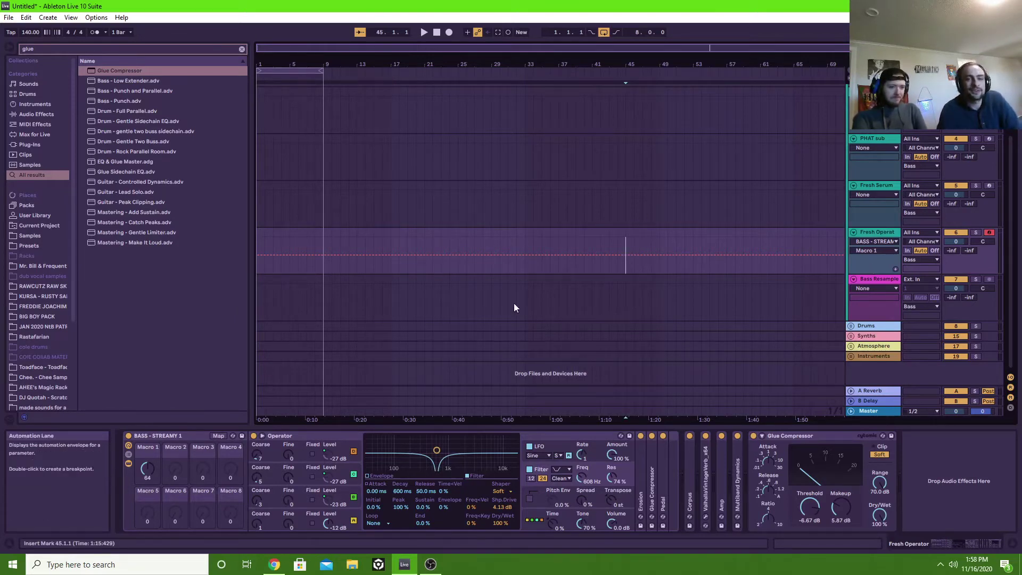
pyautogui.click(567, 216)
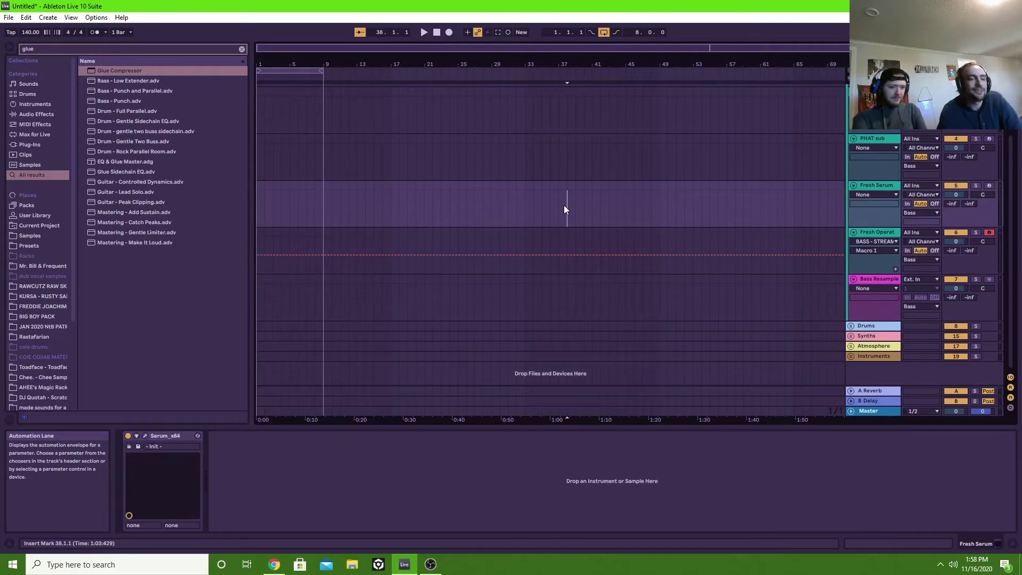
pyautogui.click(242, 49)
pyautogui.click(37, 115)
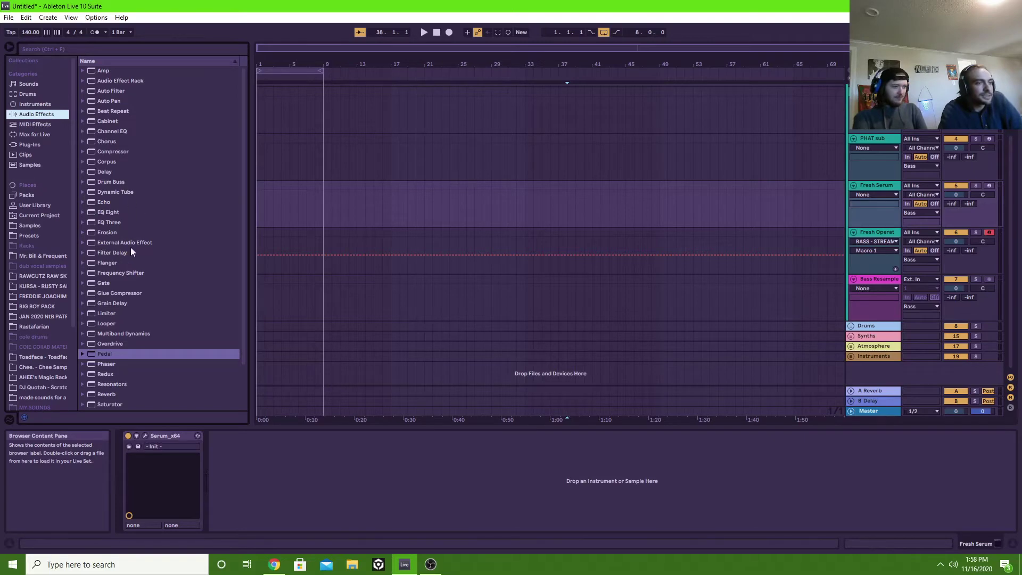
pyautogui.doubleClick(118, 214)
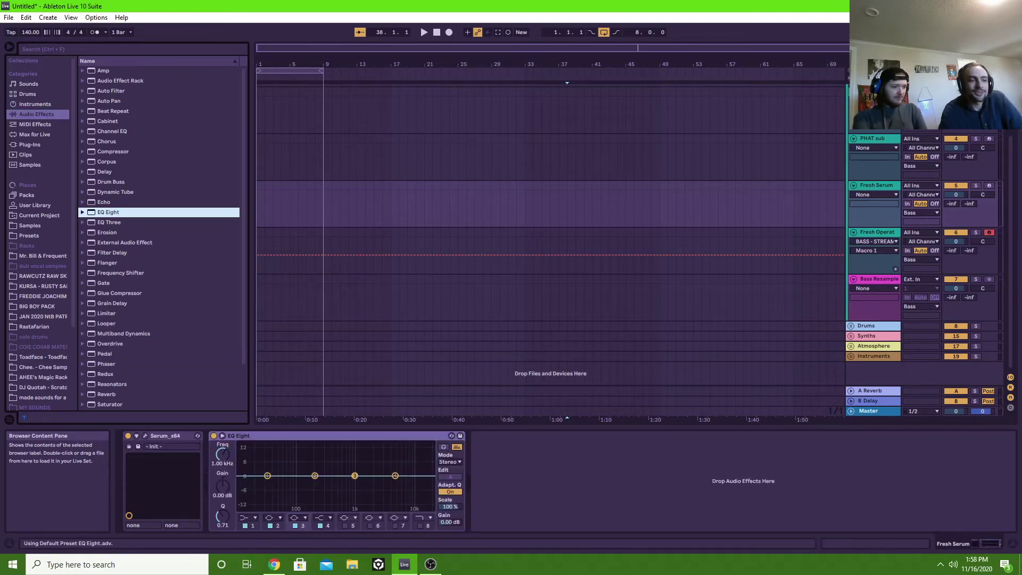
pyautogui.click(255, 517)
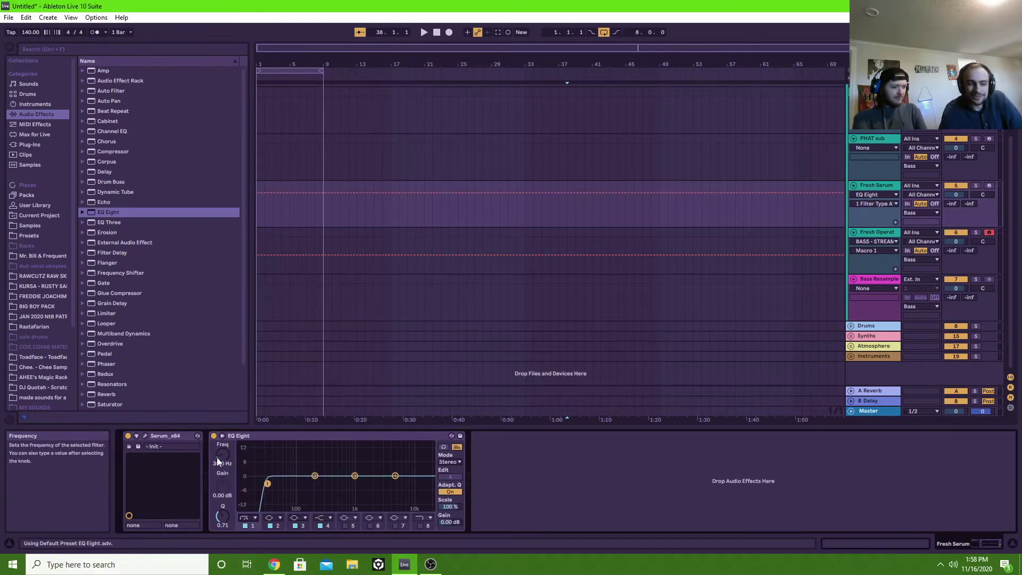
pyautogui.moveTo(218, 461); pyautogui.dragTo(253, 442)
# Step: Group EQ Eight into an Audio Effect Rack and show the rack's chain list
pyautogui.click(261, 444)
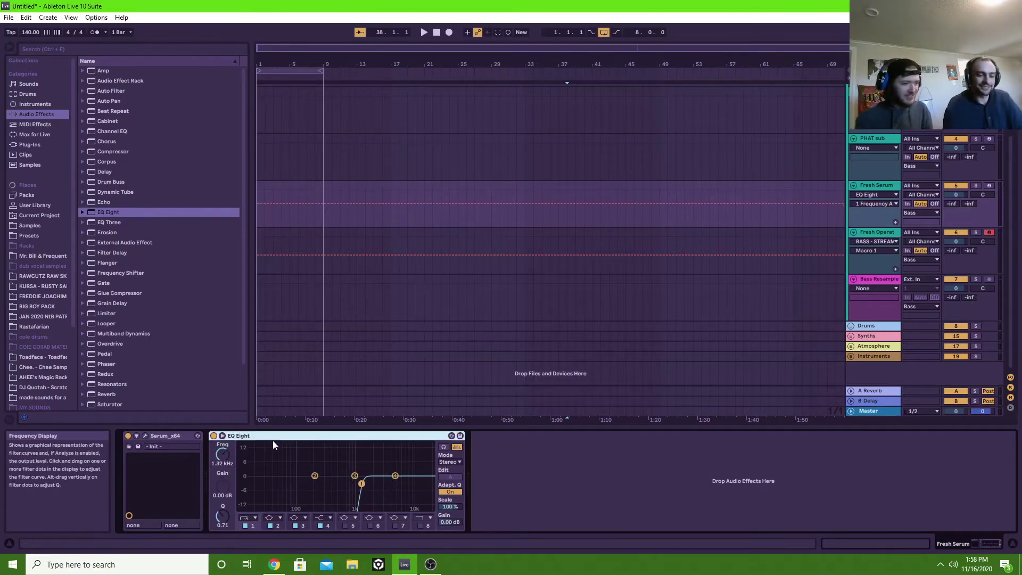
pyautogui.hotkey('ctrl', 'g')
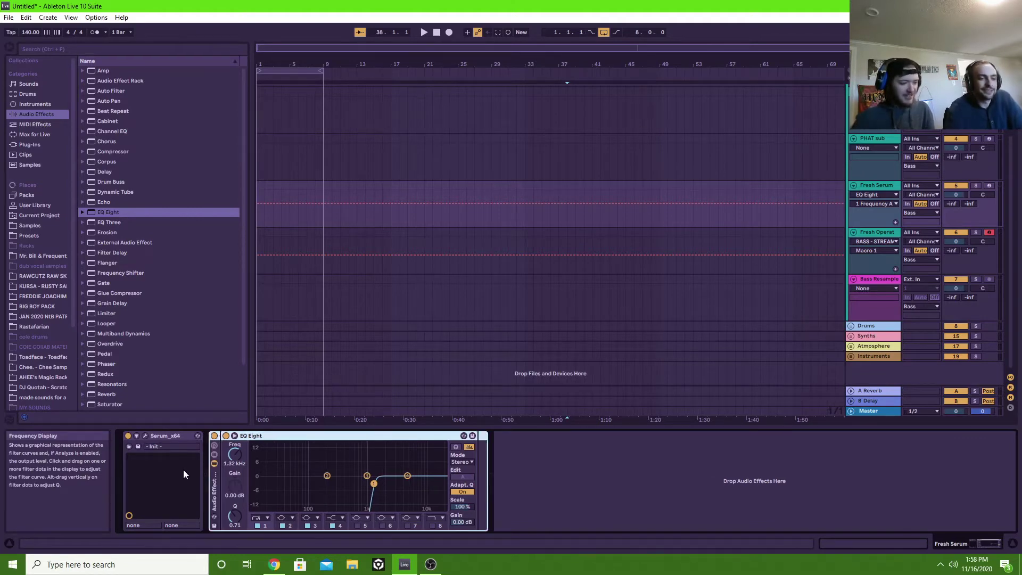
pyautogui.click(216, 455)
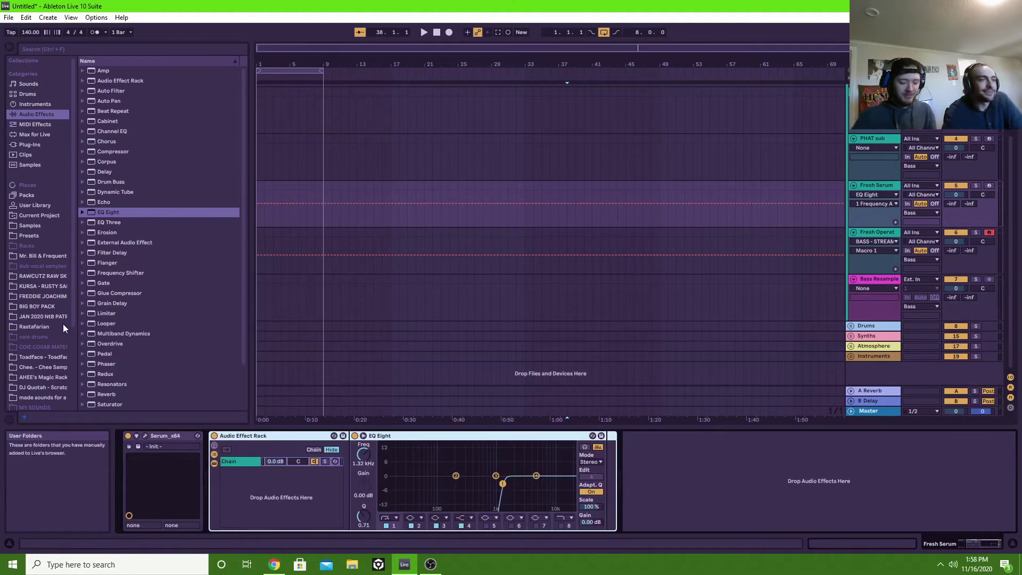
# Step: Search the plug-ins for "trash", add iZotope Trash 2 after EQ Eight inside the rack and close its Preset Manager
pyautogui.click(72, 49)
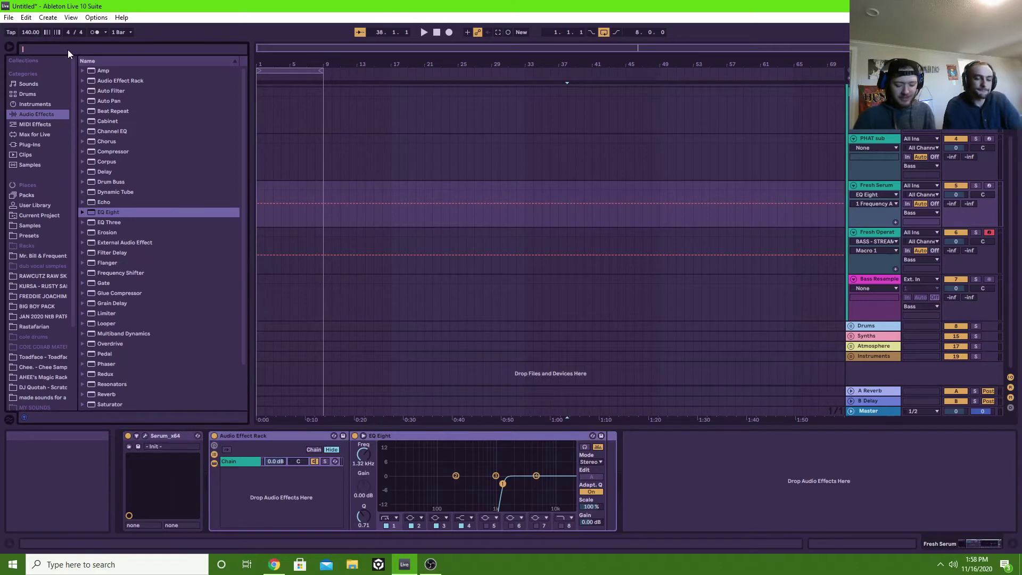
pyautogui.write('trash')
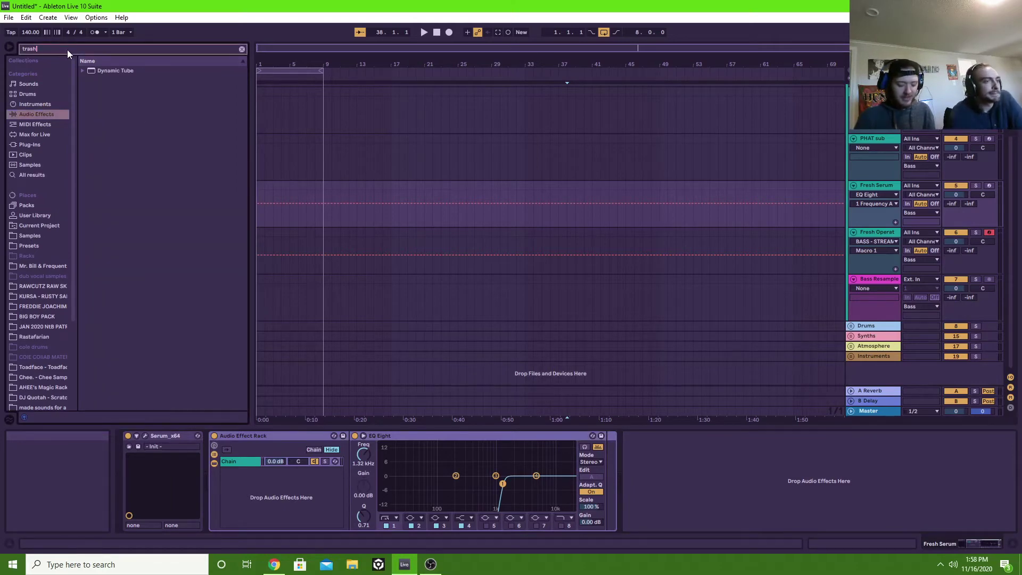
pyautogui.click(36, 144)
pyautogui.click(84, 69)
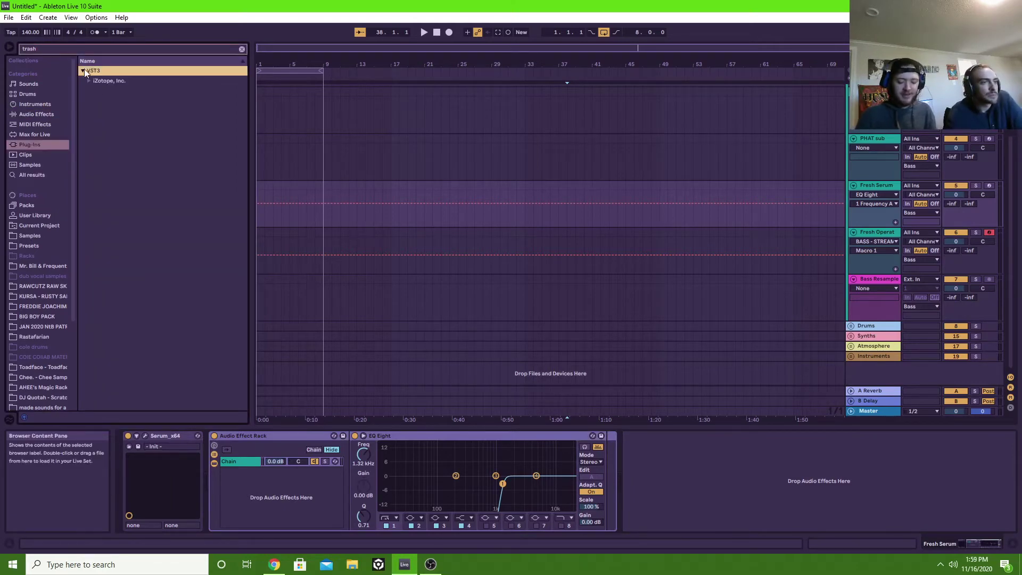
pyautogui.click(89, 80)
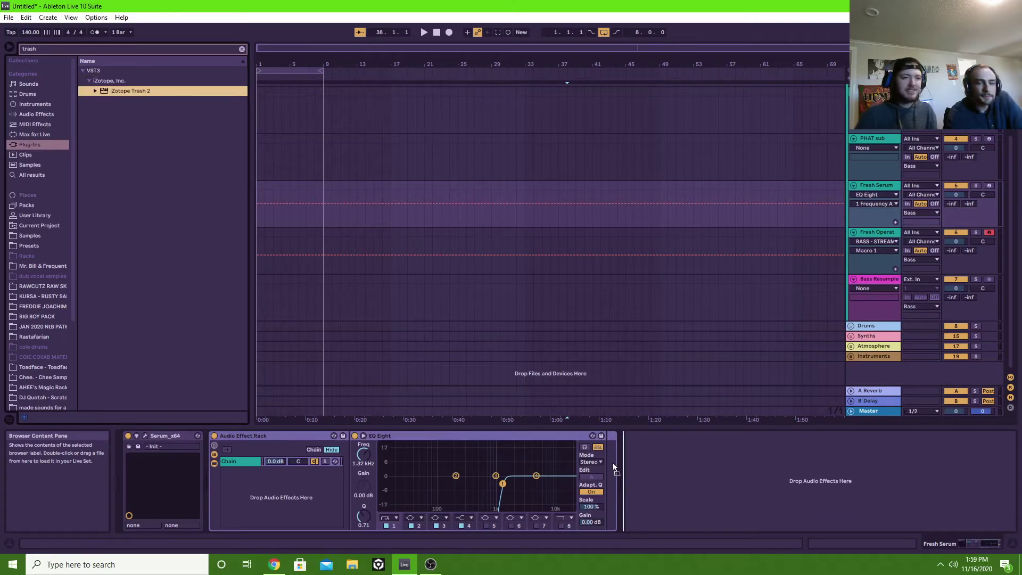
pyautogui.moveTo(606, 465); pyautogui.dragTo(606, 466)
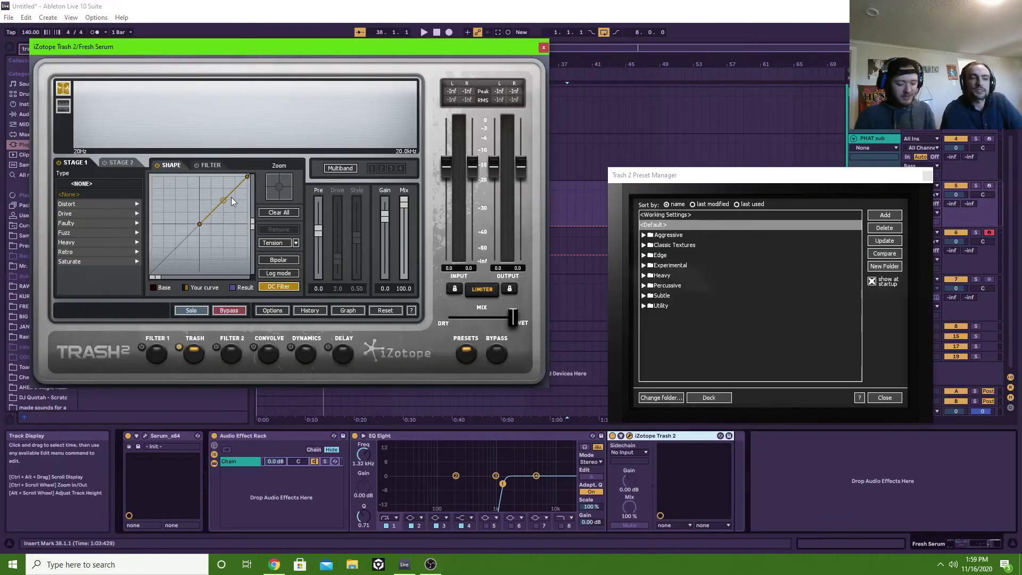
pyautogui.click(884, 398)
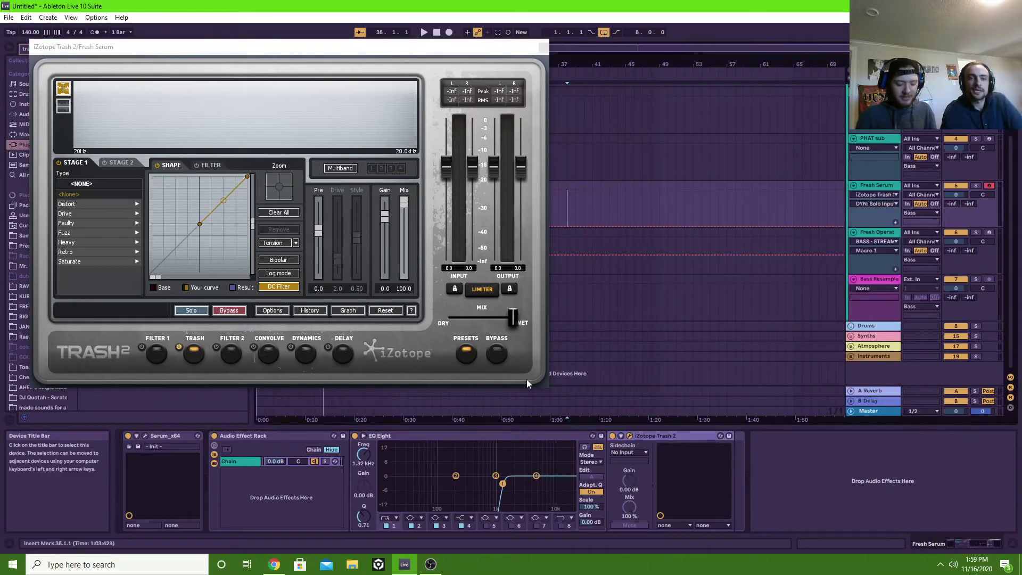
# Step: Create a second parallel chain in the Fresh Serum Audio Effect Rack and select the first chain
pyautogui.rightClick(264, 482)
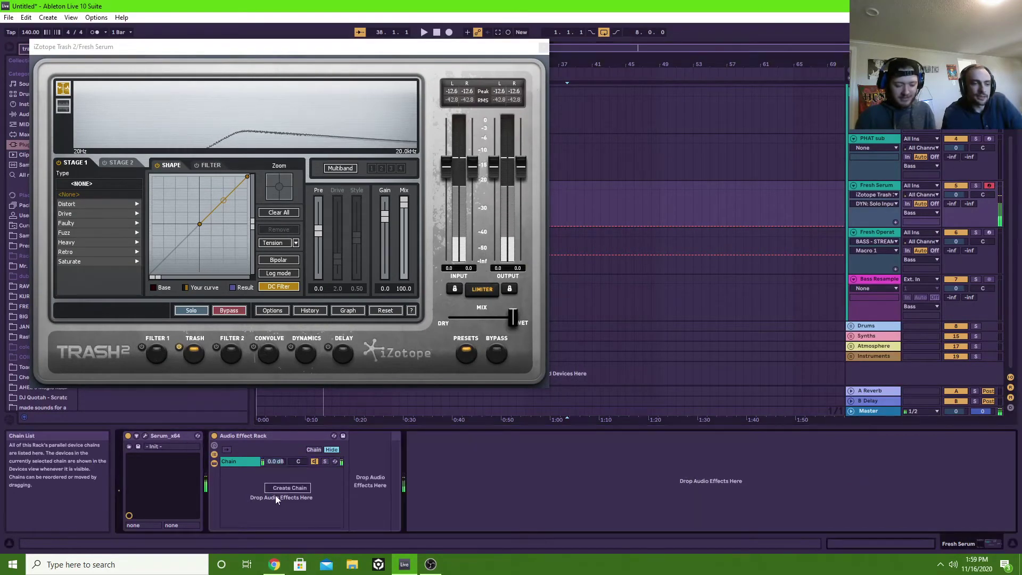
pyautogui.click(276, 486)
pyautogui.click(242, 462)
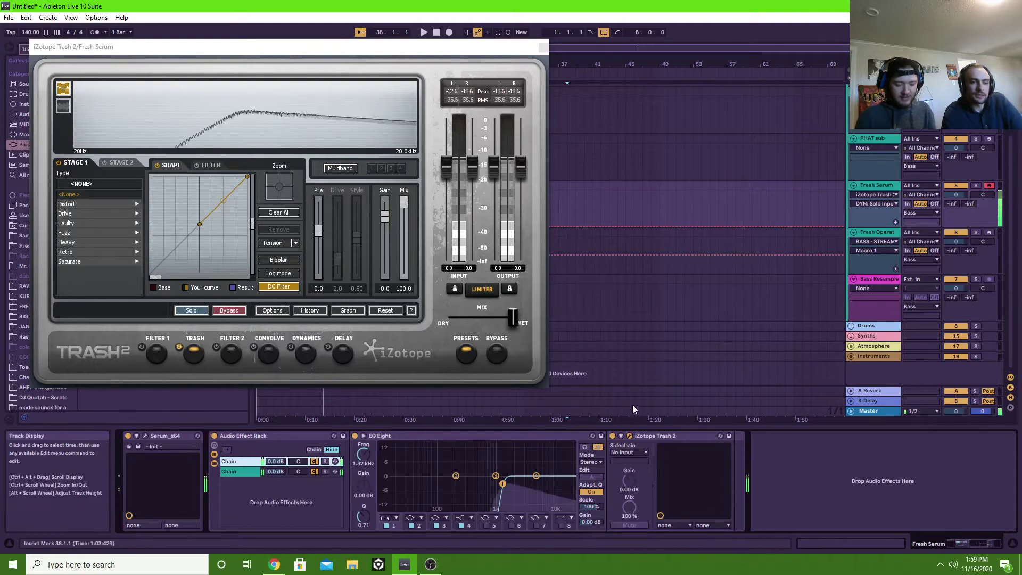
# Step: Reopen the Trash 2 window and set its Stage 1 distortion type to Little Popper from the Saturate category
pyautogui.click(629, 435)
pyautogui.click(630, 435)
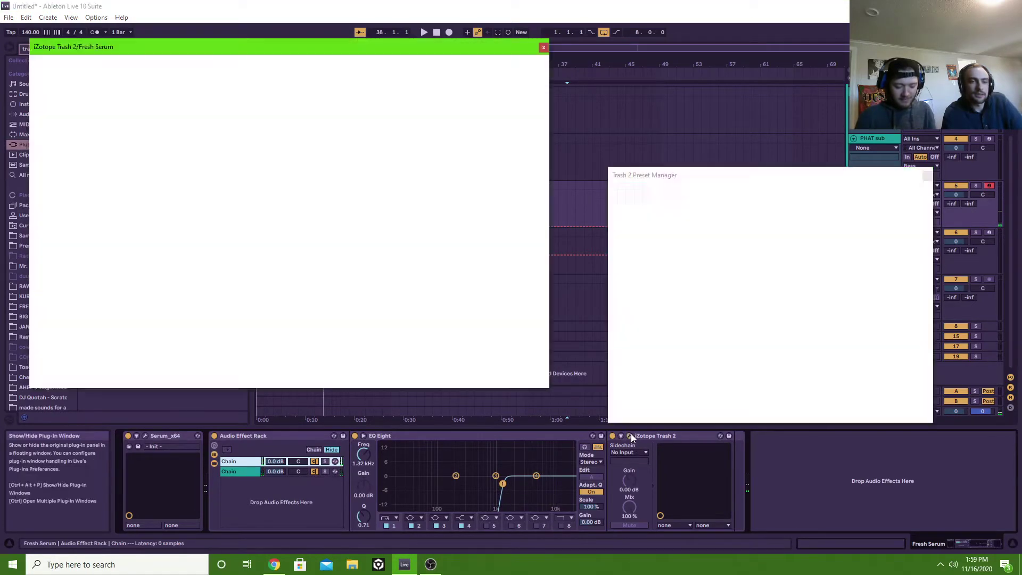
pyautogui.click(630, 435)
pyautogui.click(630, 435)
pyautogui.click(94, 262)
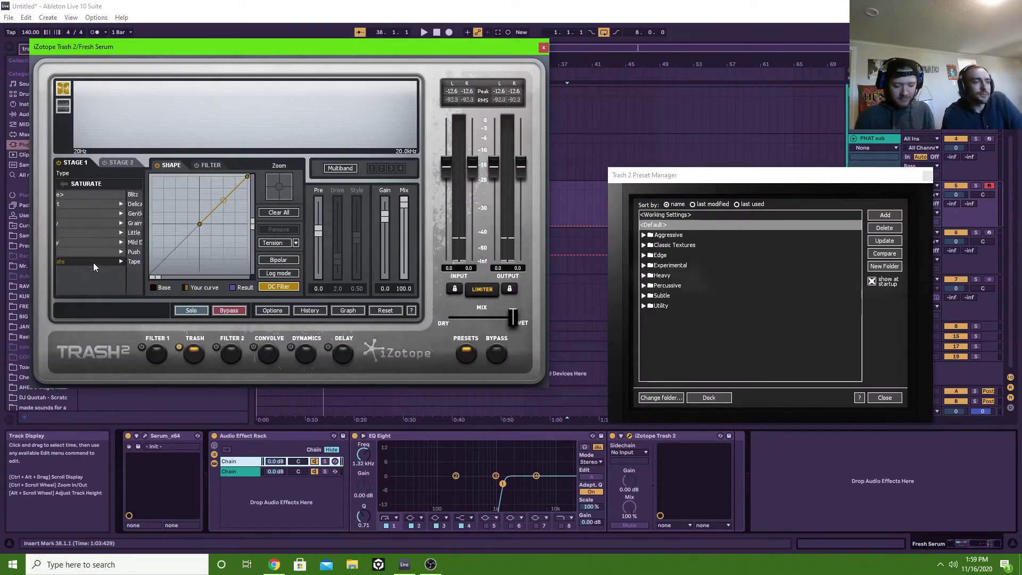
pyautogui.click(256, 462)
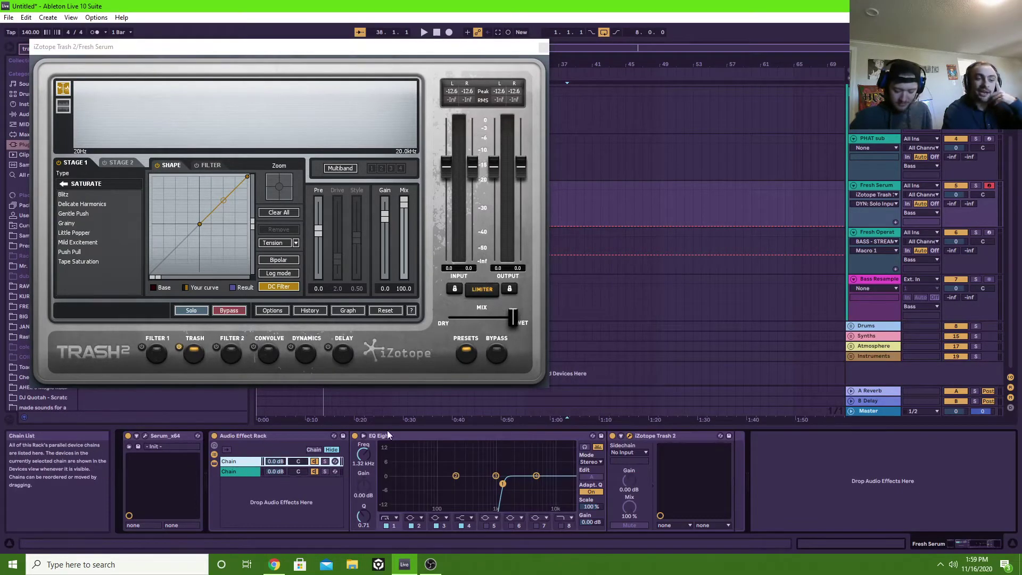
pyautogui.click(232, 471)
pyautogui.click(253, 461)
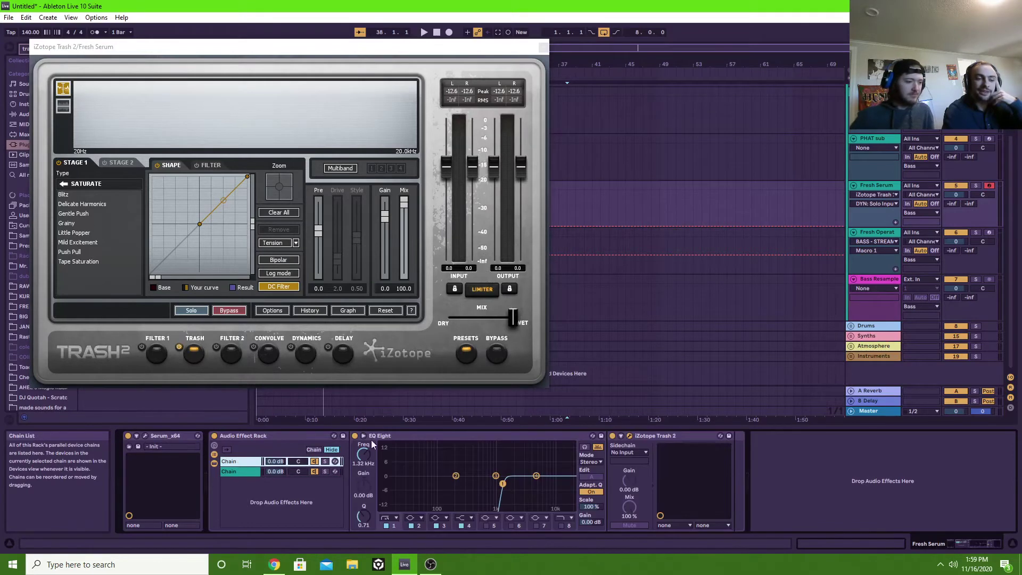
pyautogui.click(428, 436)
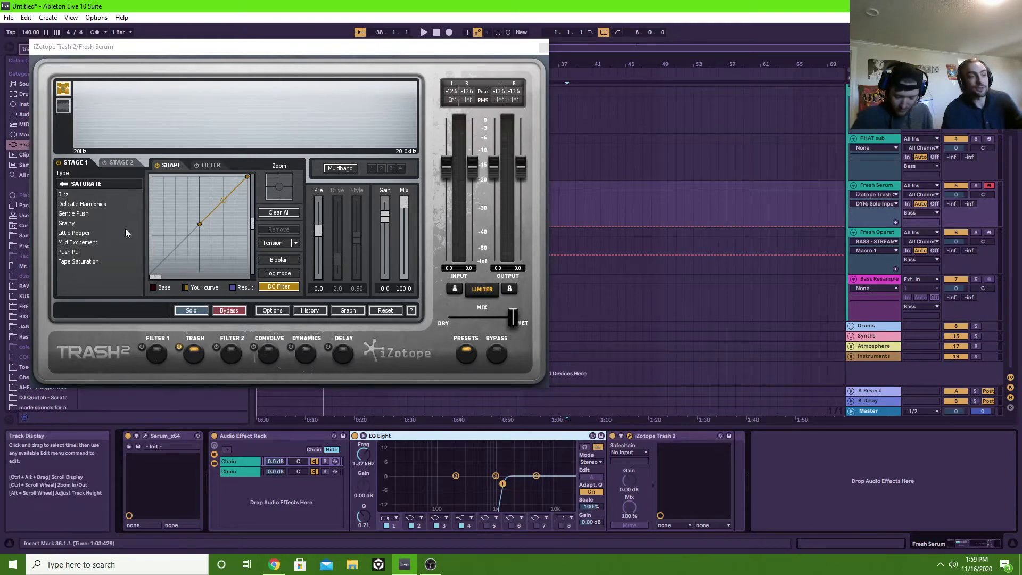
pyautogui.click(78, 233)
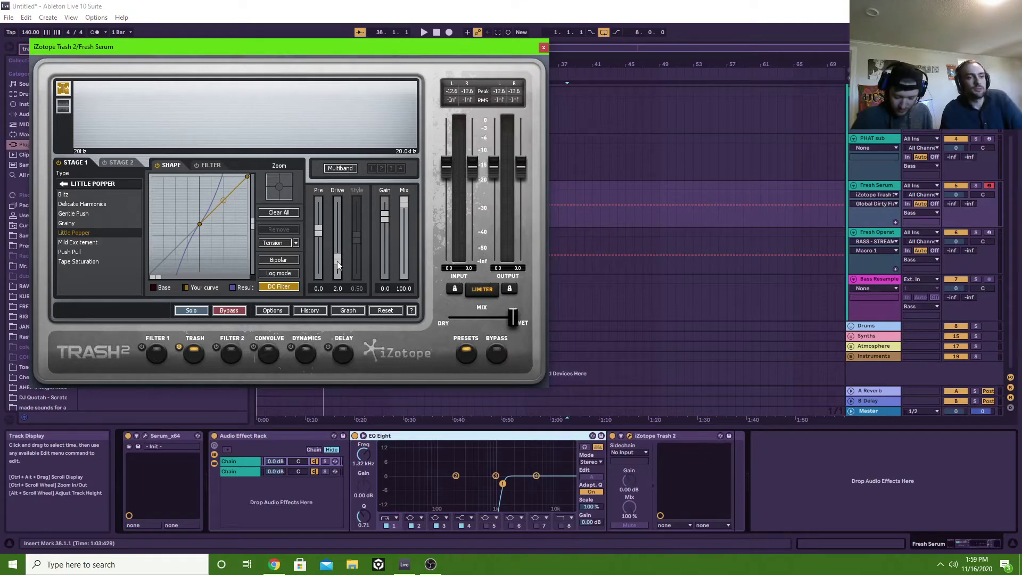
# Step: Raise Trash 2's Stage 1 Drive to 7.5 while auditioning the sound
pyautogui.moveTo(337, 260); pyautogui.dragTo(337, 230)
pyautogui.click(726, 190)
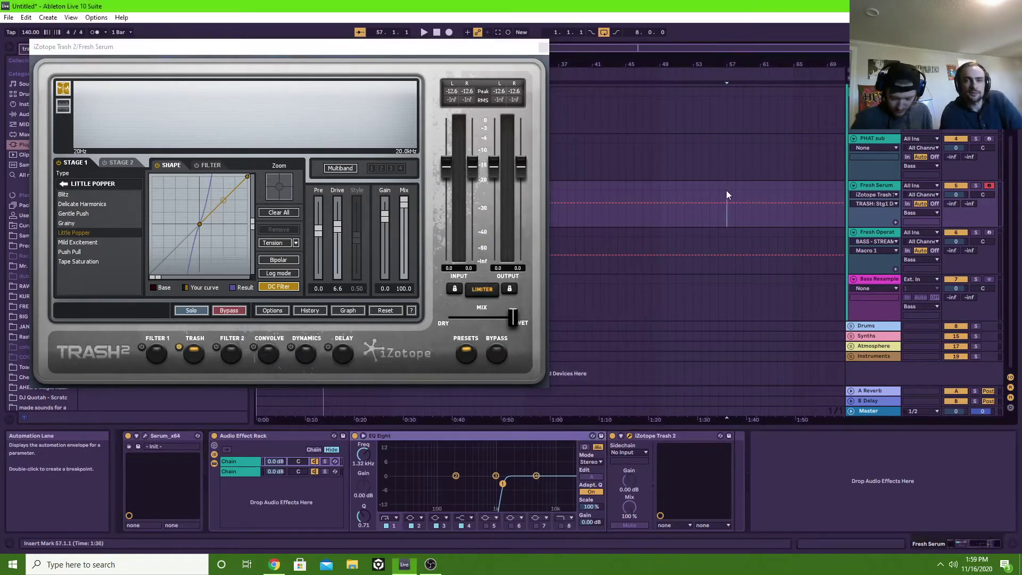
pyautogui.press('space')
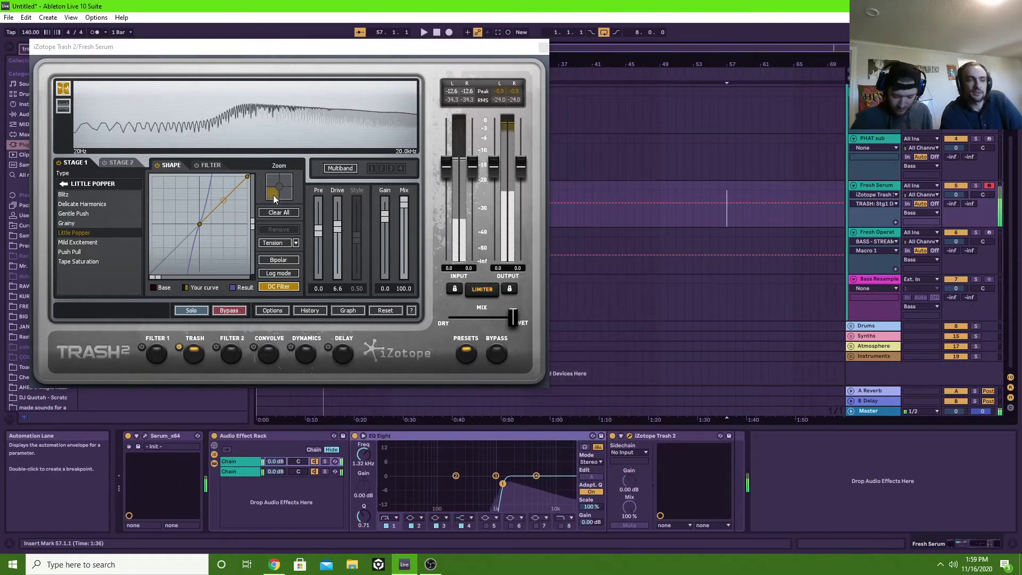
pyautogui.moveTo(337, 229); pyautogui.dragTo(335, 219)
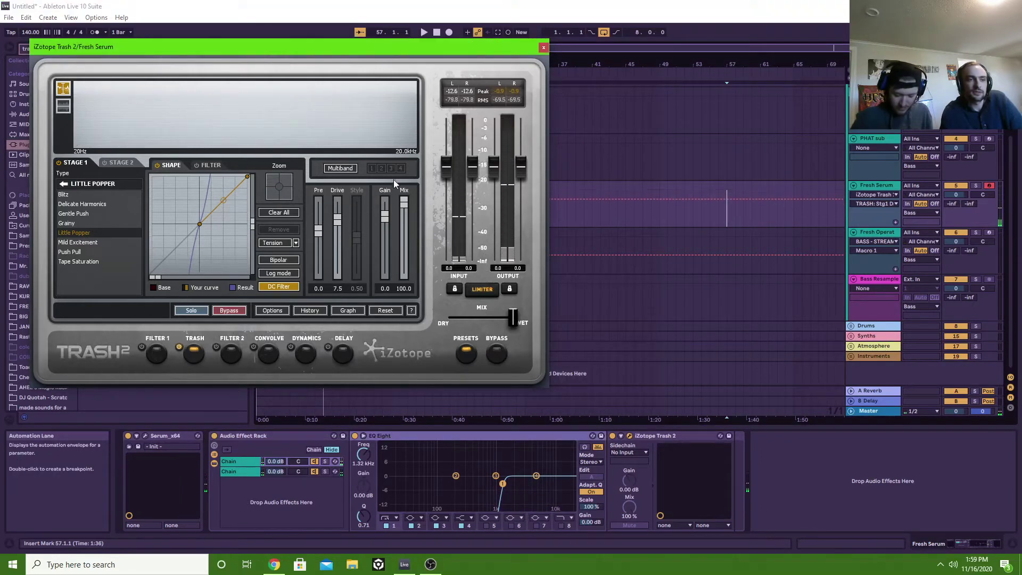
# Step: Hide the plug-in window, switch the rack off and on to compare, and set the first chain's volume to -7.4 dB
pyautogui.hotkey('ctrl', 'alt', 'p')
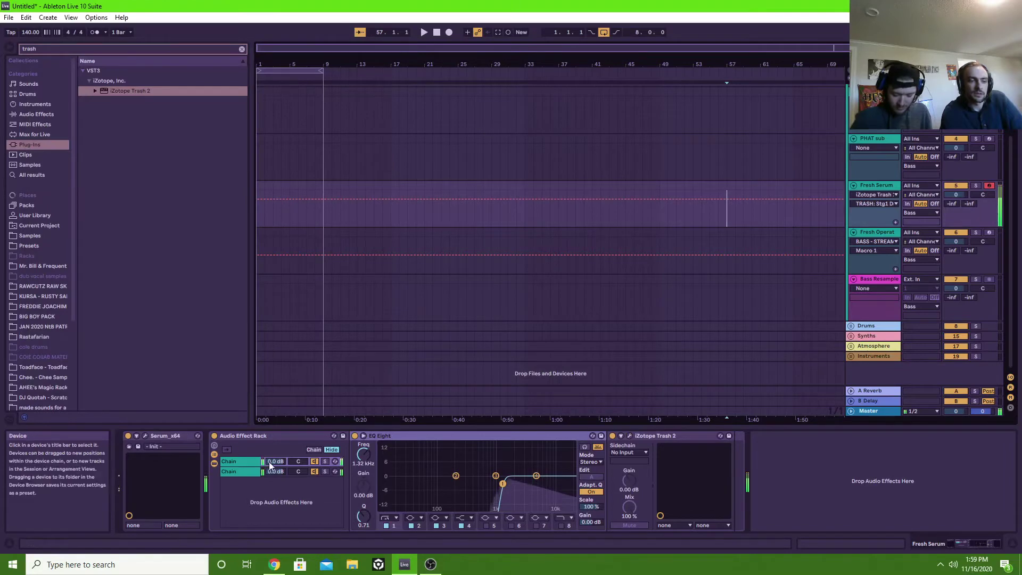
pyautogui.click(214, 435)
pyautogui.click(214, 435)
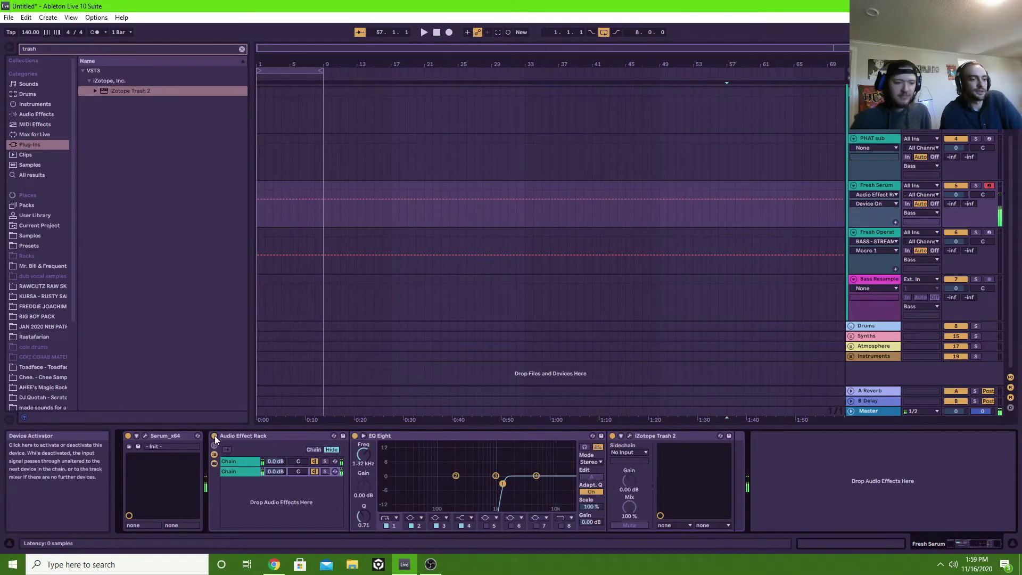
pyautogui.moveTo(275, 460); pyautogui.dragTo(275, 475)
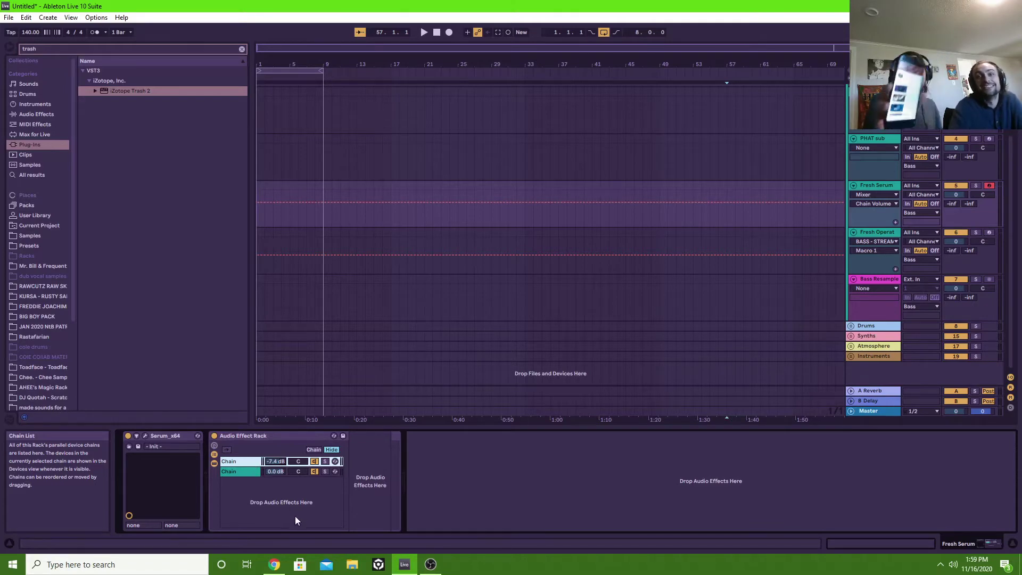
# Step: Check the rack's first chain and select the second chain, which holds EQ Eight and Trash 2
pyautogui.doubleClick(240, 462)
pyautogui.doubleClick(240, 462)
pyautogui.doubleClick(239, 462)
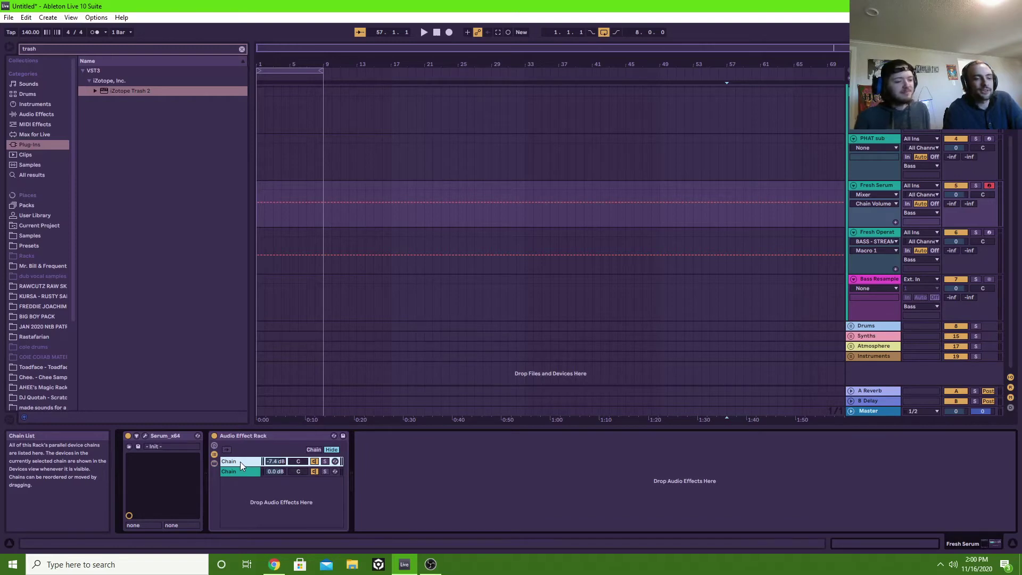
pyautogui.doubleClick(240, 461)
pyautogui.click(248, 472)
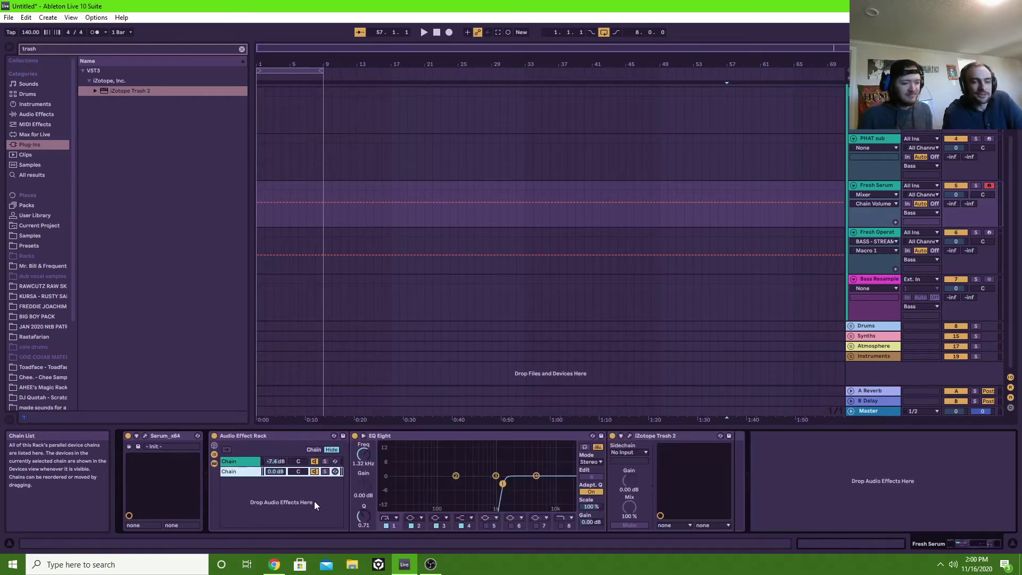
# Step: Switch to Chrome to close the Twitch tab, minimise the browser, and return to Ableton Live in a maximised window
pyautogui.moveTo(143, 4); pyautogui.dragTo(263, 59)
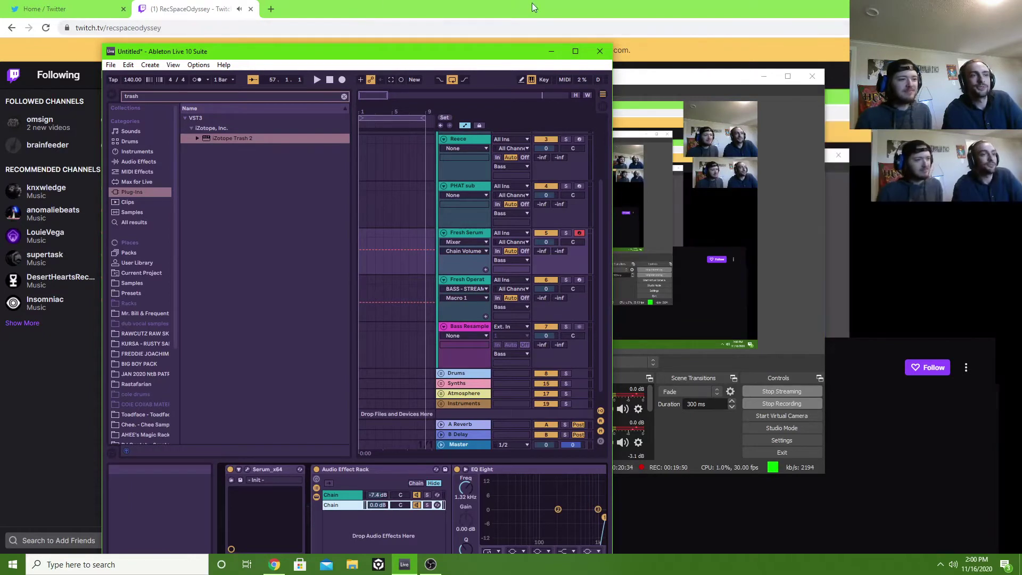
pyautogui.click(243, 9)
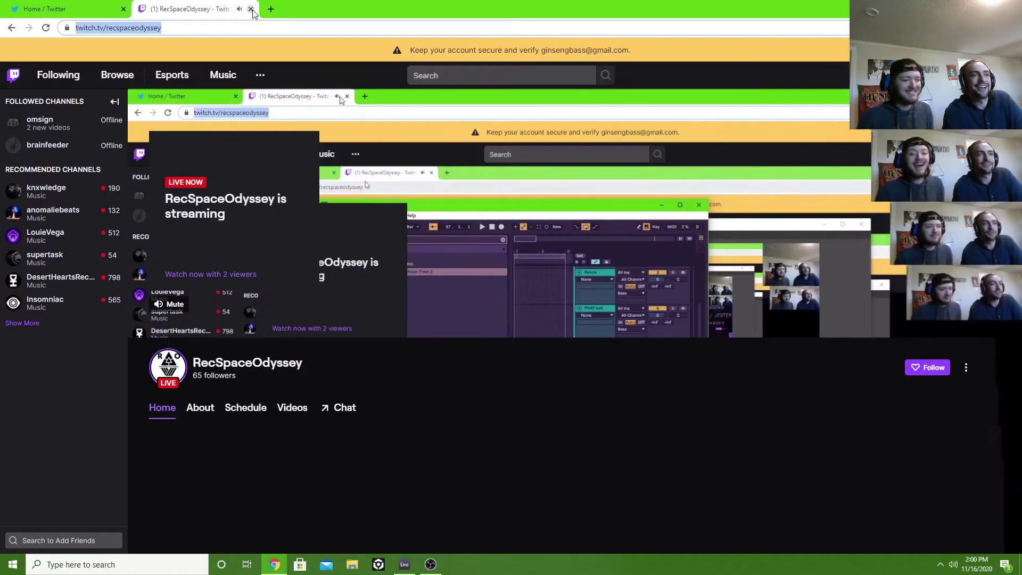
pyautogui.click(250, 9)
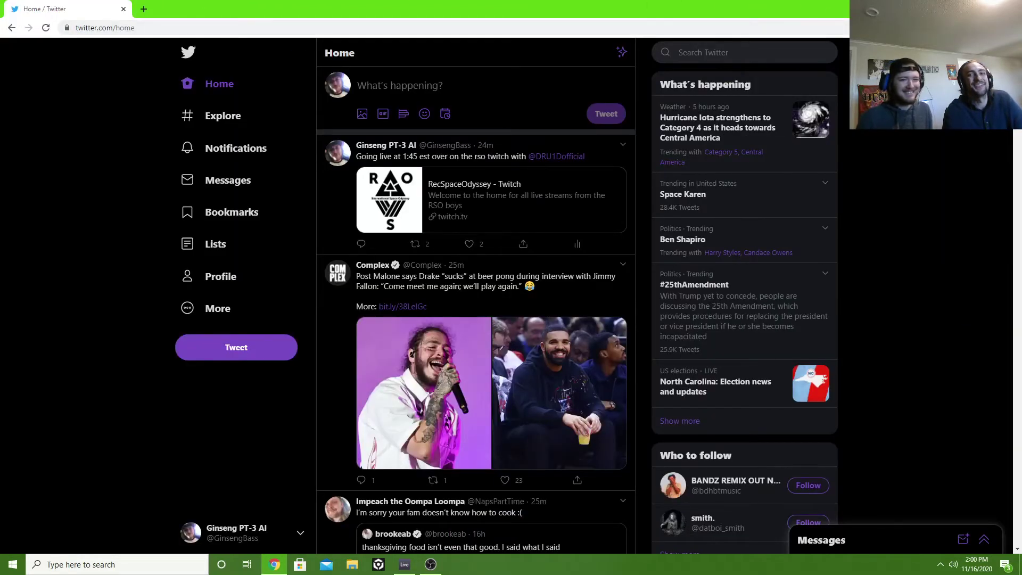
pyautogui.click(961, 9)
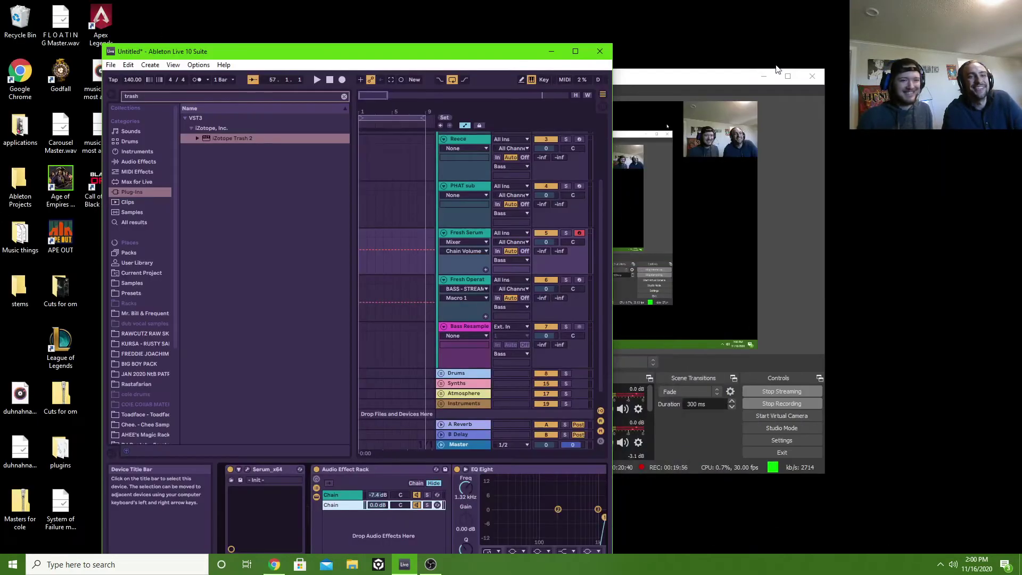
pyautogui.click(575, 51)
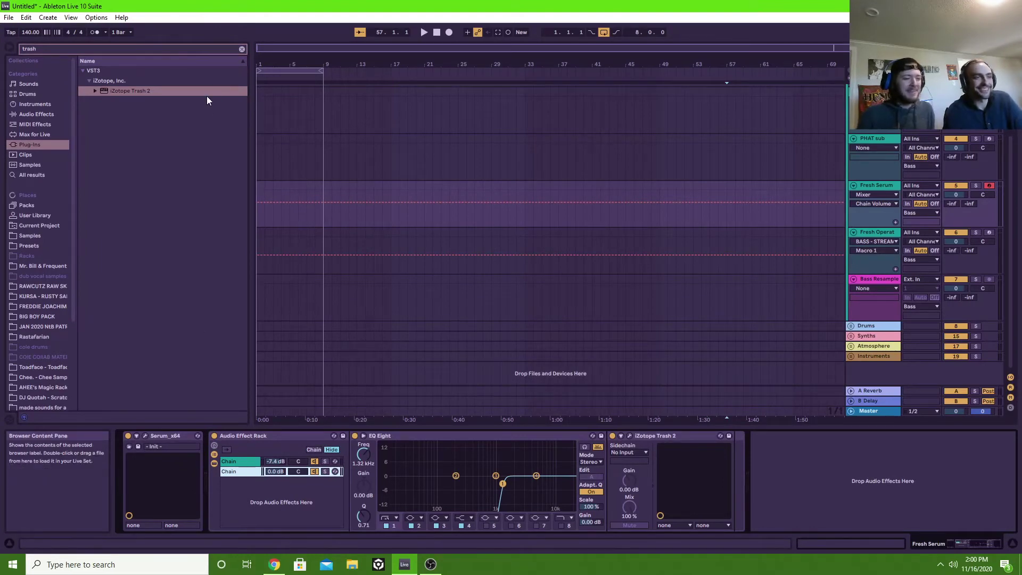
# Step: Search the plug-ins for "val" and expand the VST folder
pyautogui.click(242, 48)
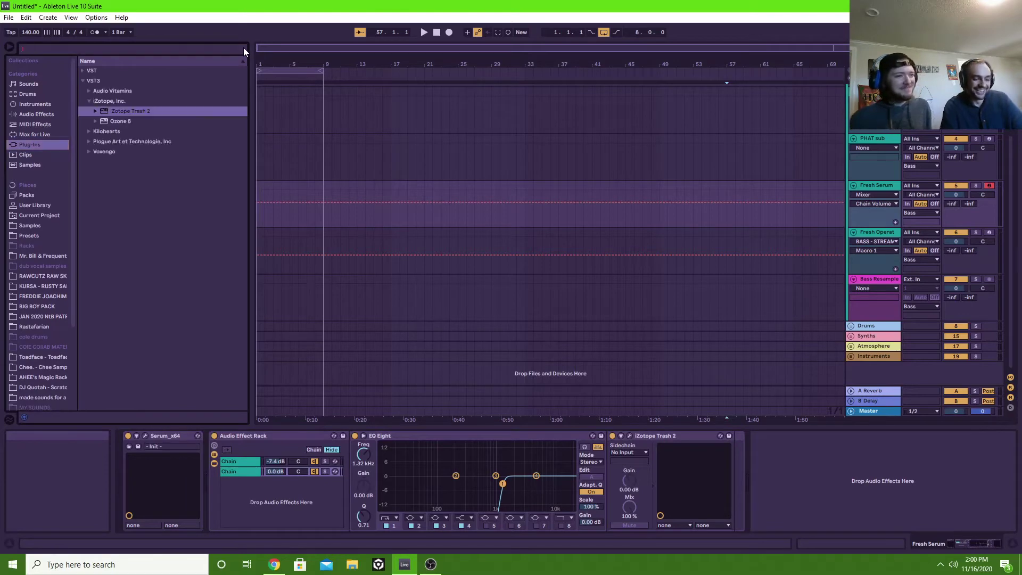
pyautogui.write('val')
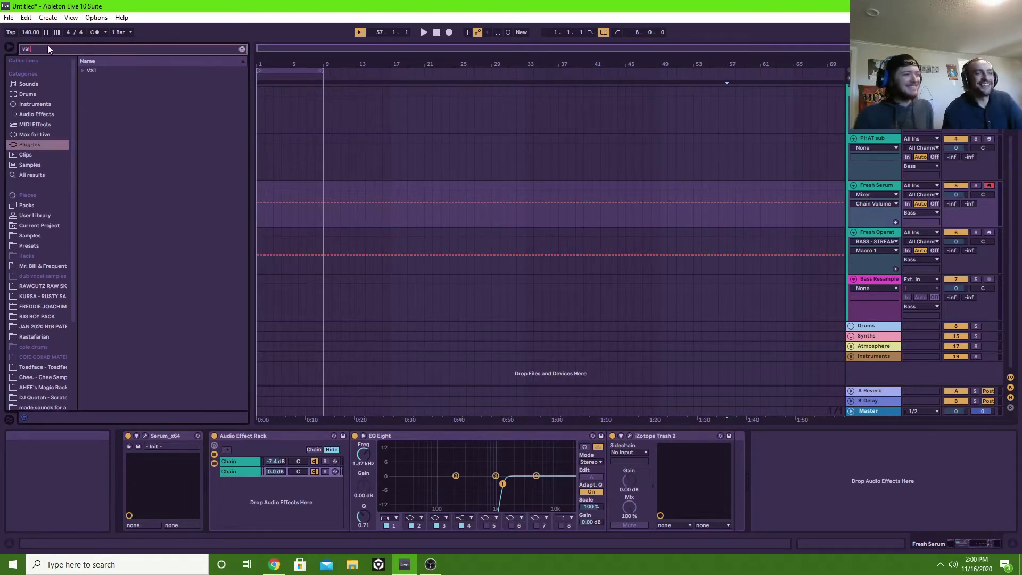
pyautogui.click(84, 70)
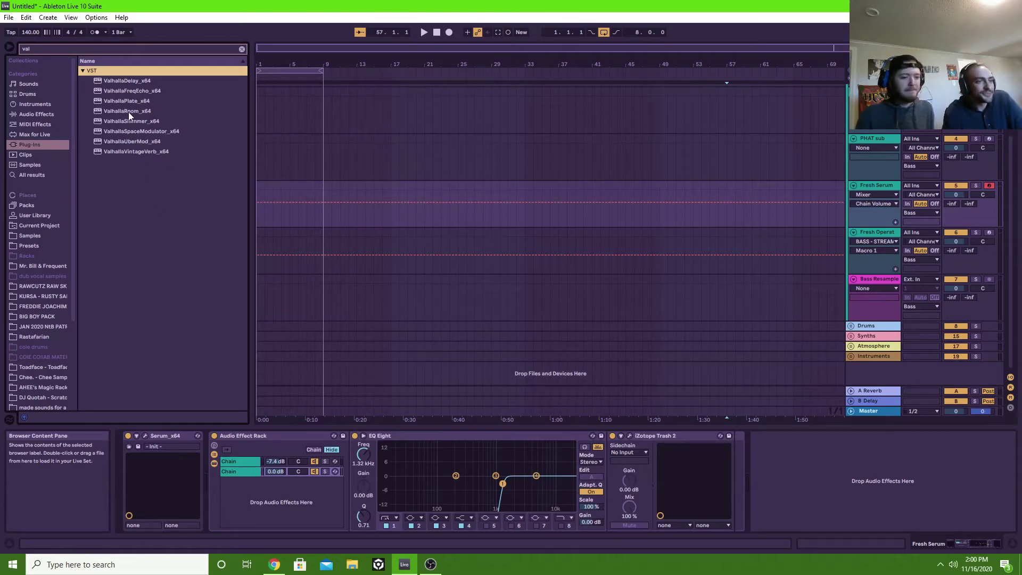
# Step: Try ValhallaRoom ahead of EQ Eight in the second chain, dismiss its authorization dialogs, and delete it from the chain
pyautogui.moveTo(129, 112); pyautogui.dragTo(501, 481)
pyautogui.moveTo(357, 488); pyautogui.dragTo(356, 489)
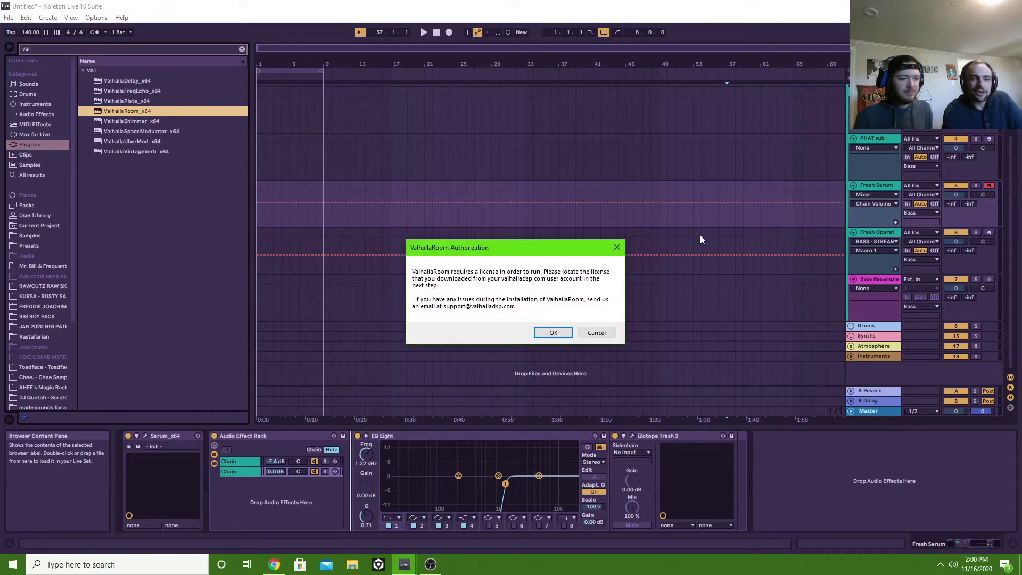
pyautogui.click(616, 246)
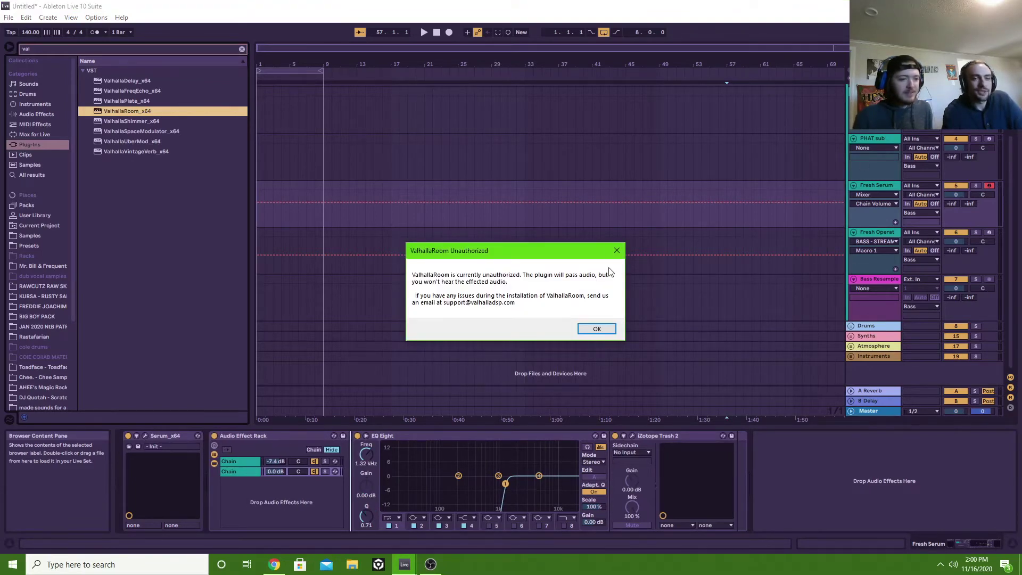
pyautogui.click(617, 250)
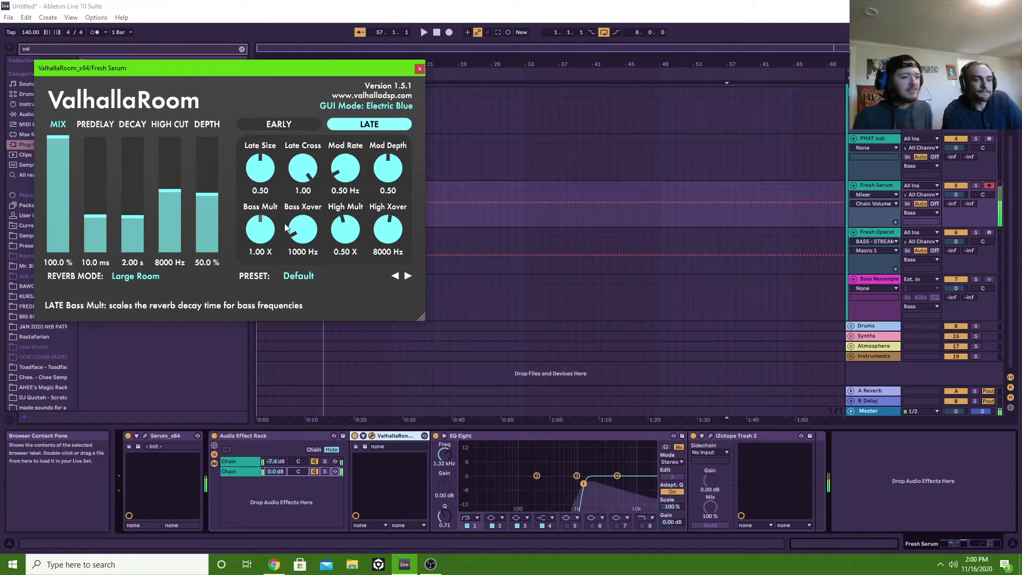
pyautogui.click(420, 69)
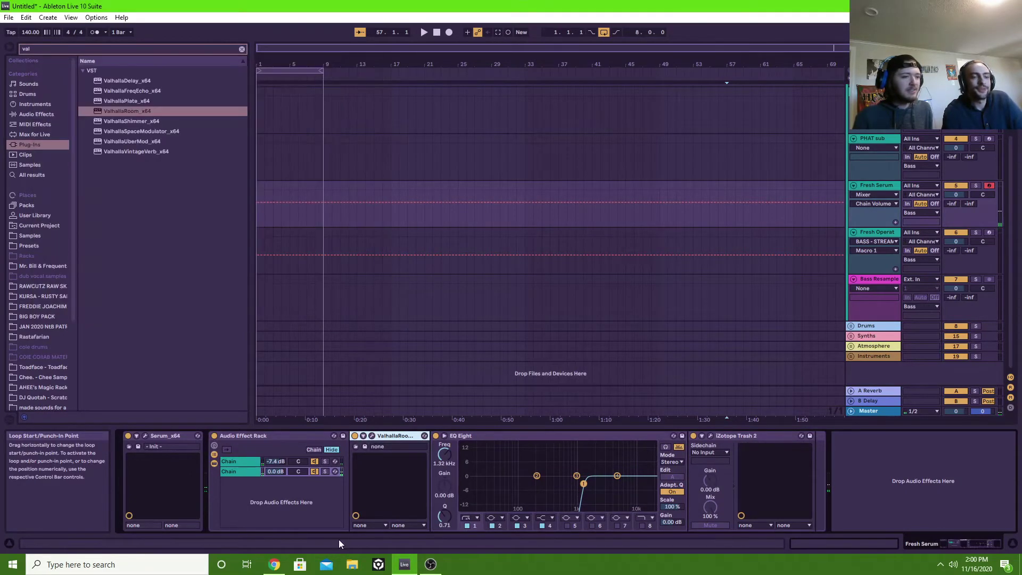
pyautogui.press('Delete')
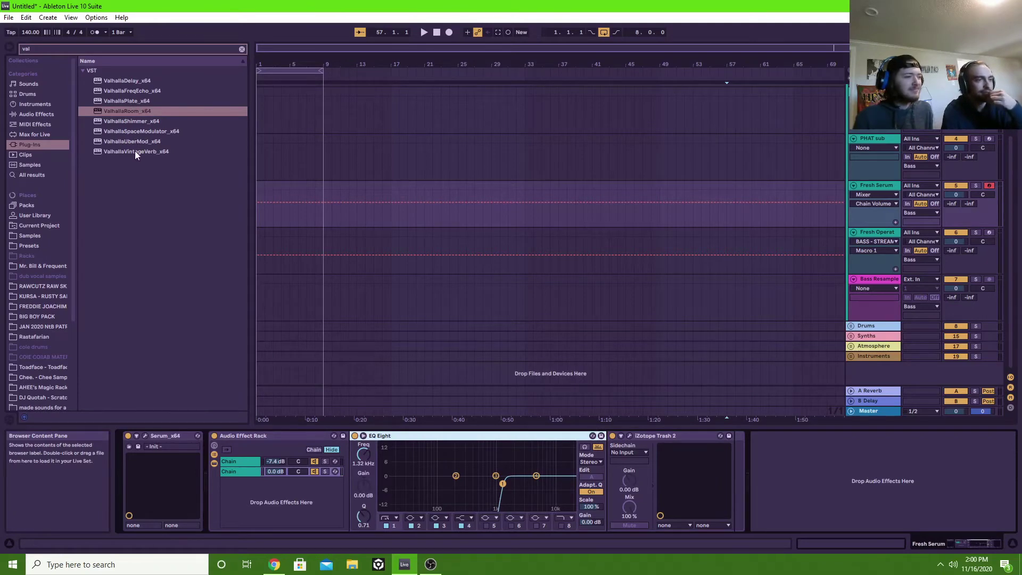
# Step: Add ValhallaVintageVerb ahead of EQ Eight in the second chain and set its color mode to NOW
pyautogui.moveTo(135, 152)
pyautogui.mouseDown()
pyautogui.moveTo(308, 456)
pyautogui.moveTo(356, 487)
pyautogui.mouseUp()
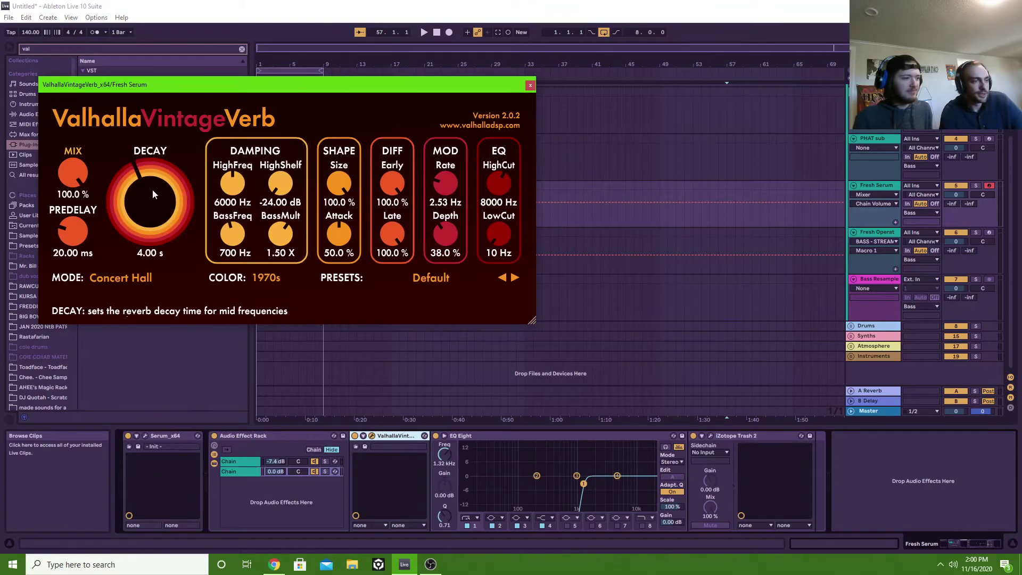
pyautogui.click(276, 281)
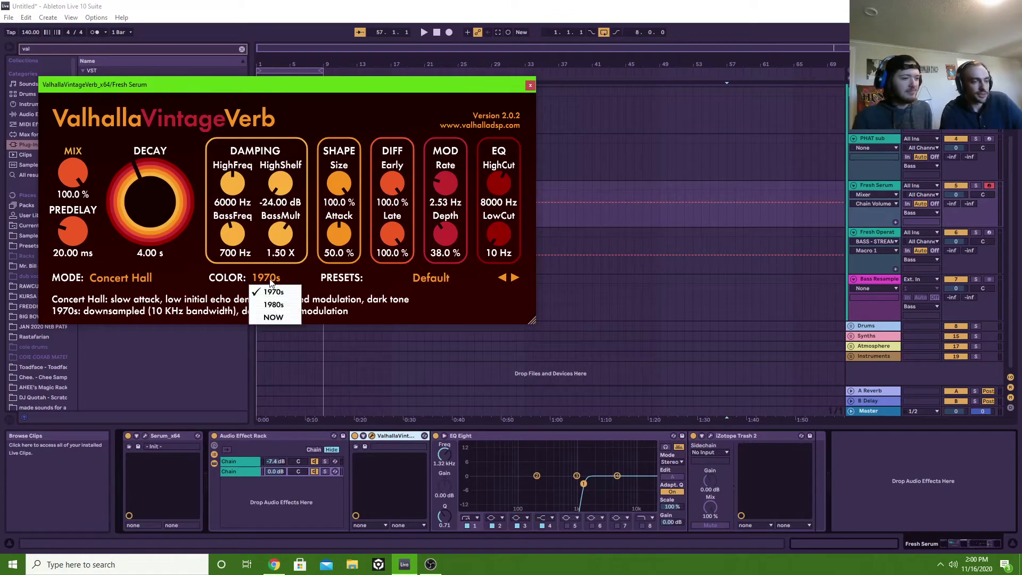
pyautogui.click(275, 319)
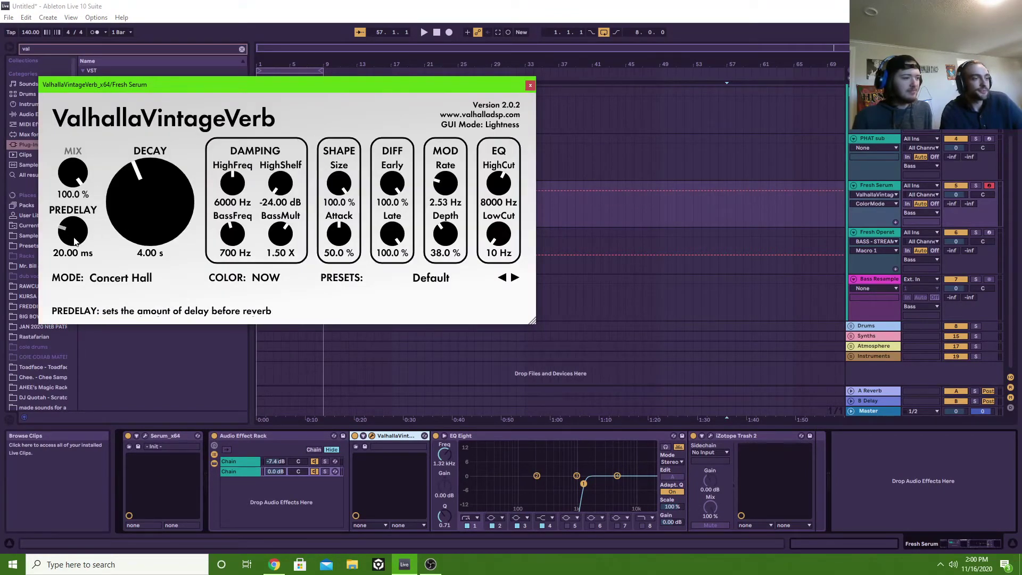
# Step: Set ValhallaVintageVerb's decay to 0.20 s and predelay to 0.00 ms, and close its window
pyautogui.moveTo(149, 197); pyautogui.dragTo(216, 535)
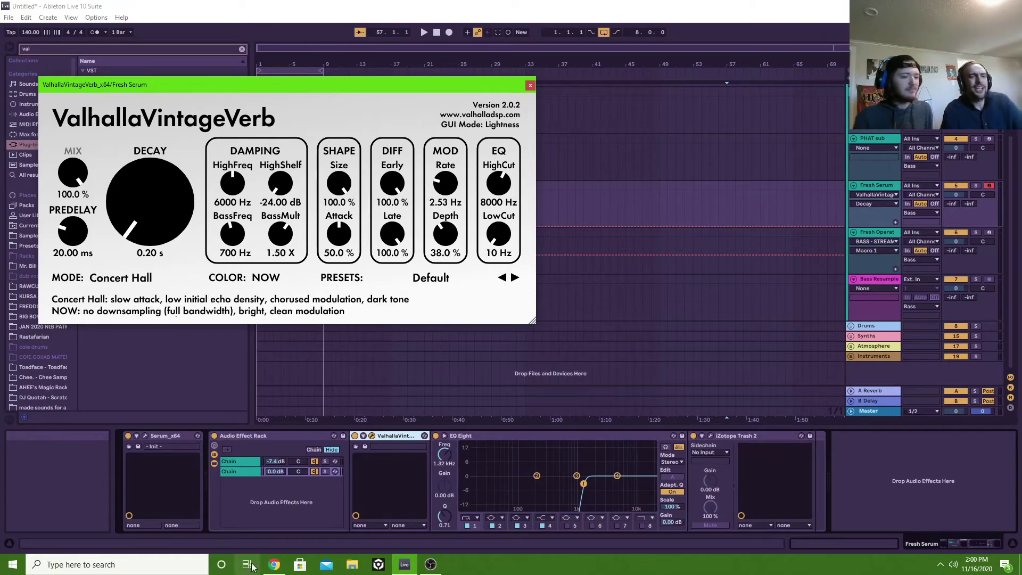
pyautogui.moveTo(57, 235); pyautogui.dragTo(84, 303)
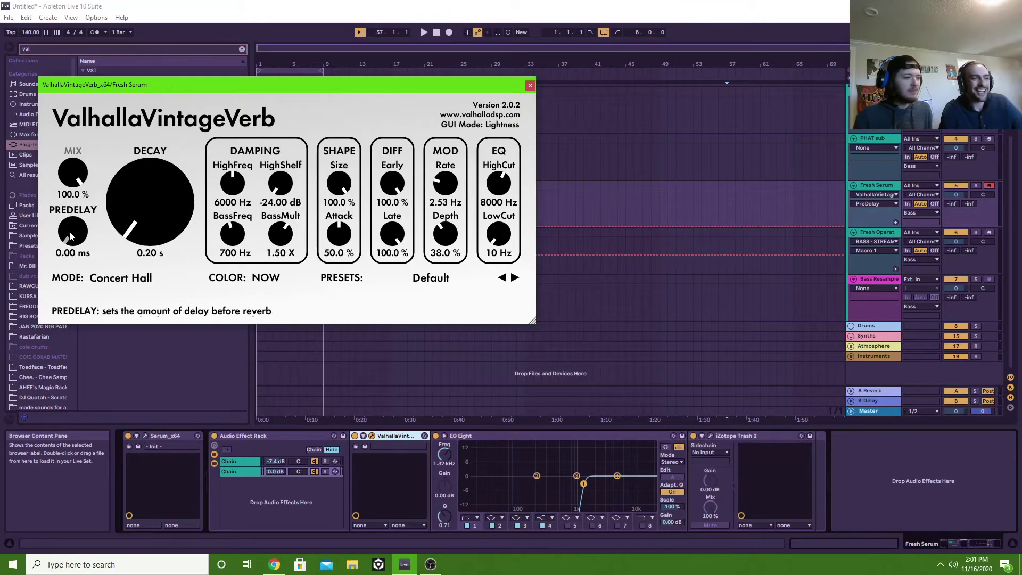
pyautogui.click(529, 86)
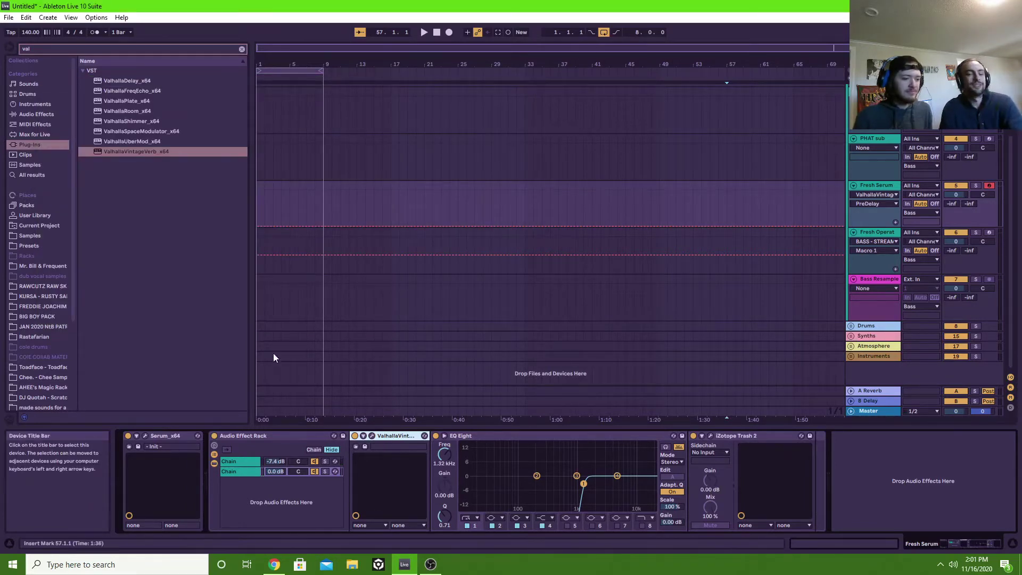
# Step: Replace ValhallaVintageVerb with the stock Reverb ahead of EQ Eight in the rack's second chain
pyautogui.press('Delete')
pyautogui.click(242, 49)
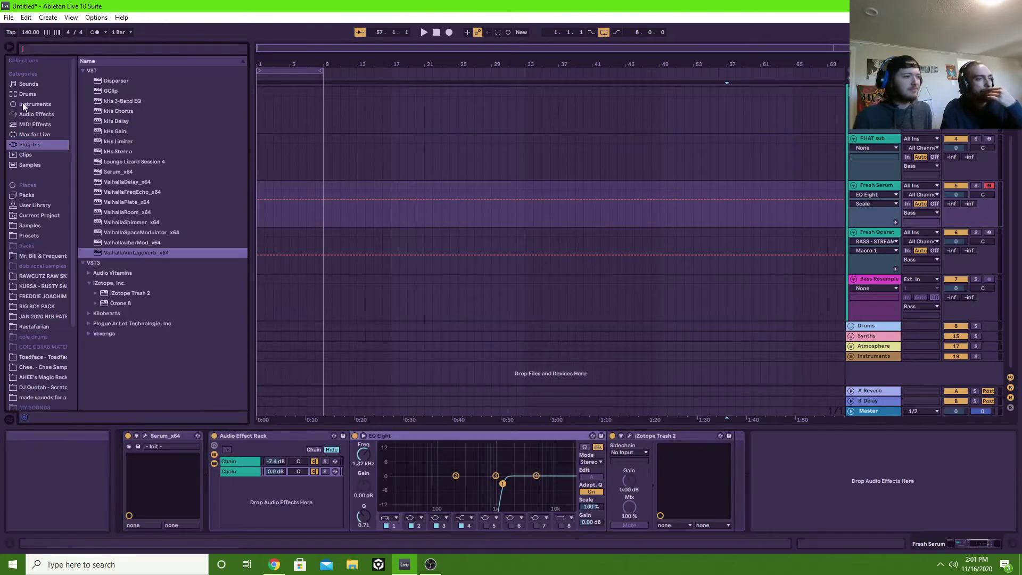
pyautogui.click(24, 114)
pyautogui.scroll(-2, 130, 362)
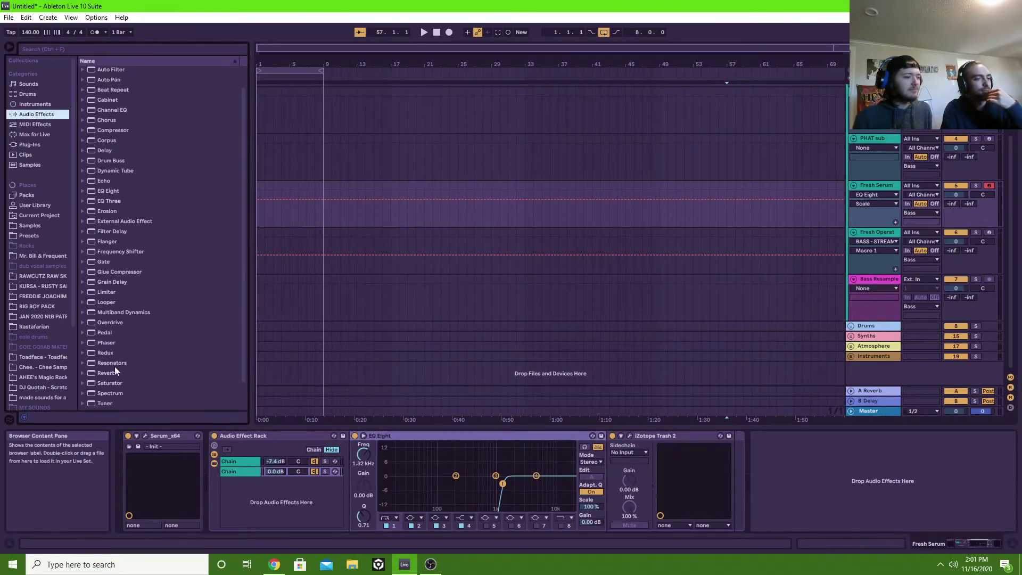
pyautogui.click(114, 372)
pyautogui.moveTo(338, 441); pyautogui.dragTo(360, 454)
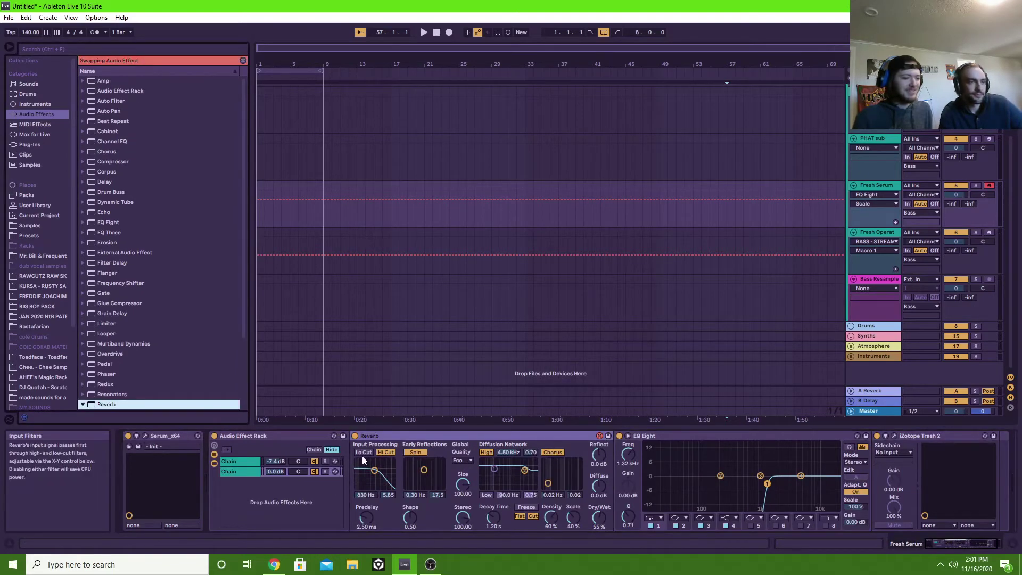
pyautogui.click(242, 60)
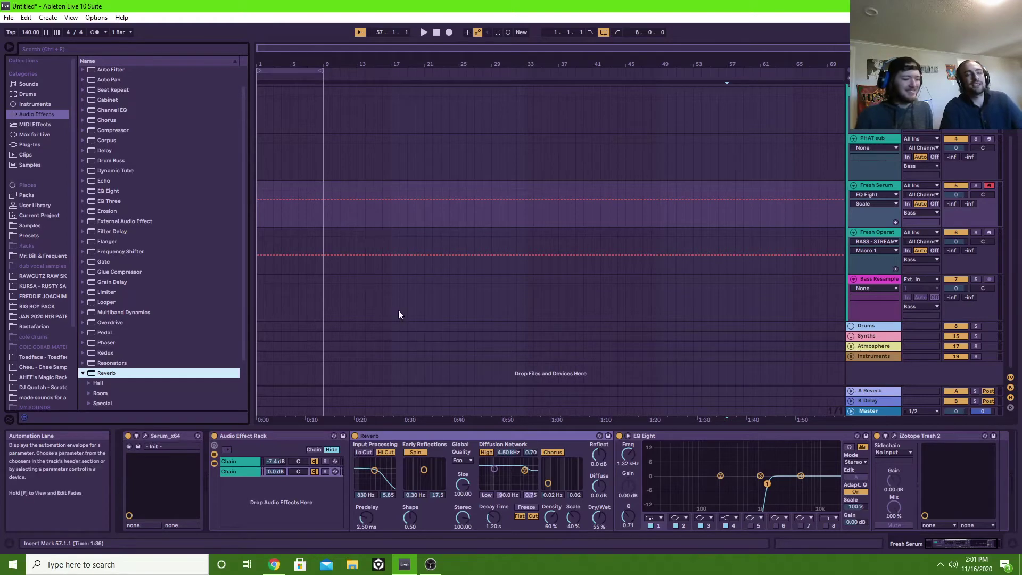
pyautogui.click(289, 218)
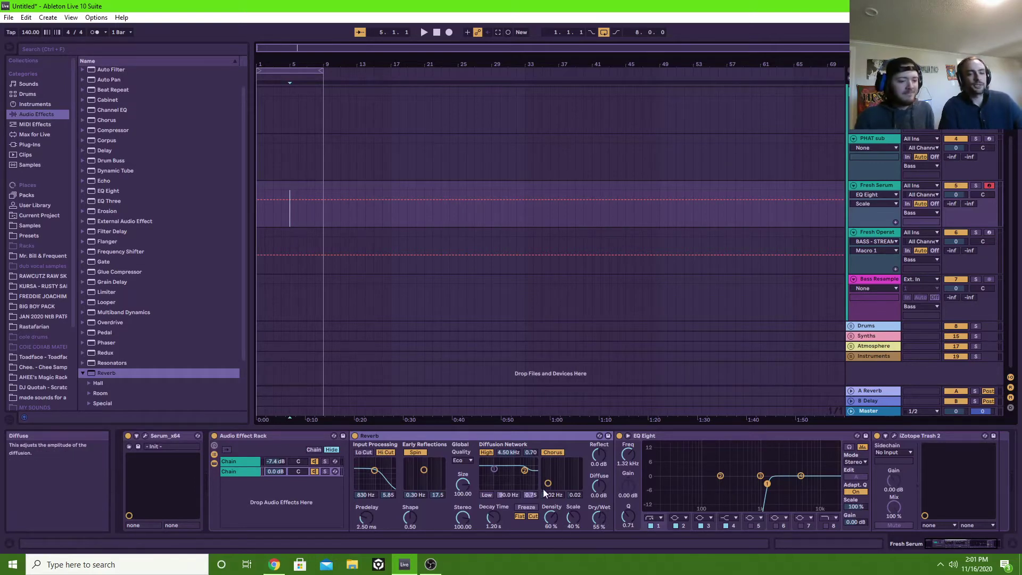
# Step: Turn off Reverb's Hi Cut input filter, and set its dry/wet to 100% and decay time to 200 ms
pyautogui.click(385, 452)
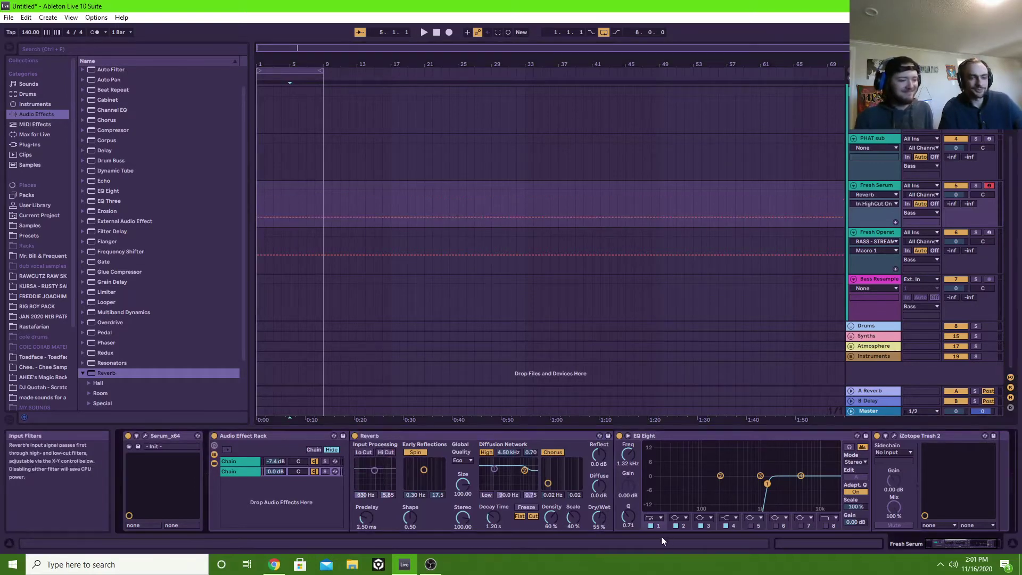
pyautogui.click(598, 517)
pyautogui.press('space')
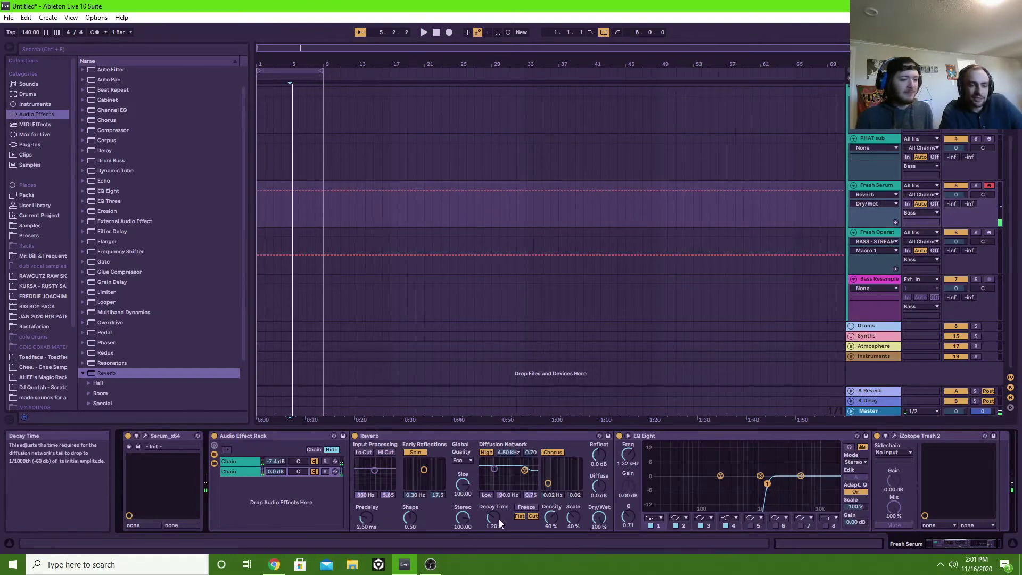
pyautogui.moveTo(499, 519); pyautogui.dragTo(461, 538)
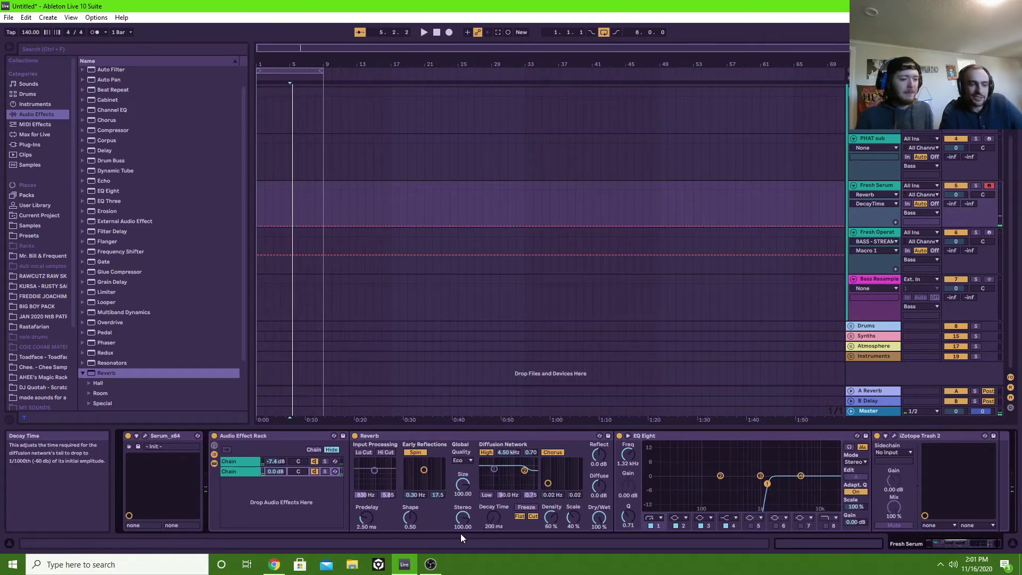
# Step: Turn off Reverb's Spin, Chorus and High diffusion filter, and set its predelay to 35.9 ms and decay time to 432 ms
pyautogui.click(415, 452)
pyautogui.click(552, 452)
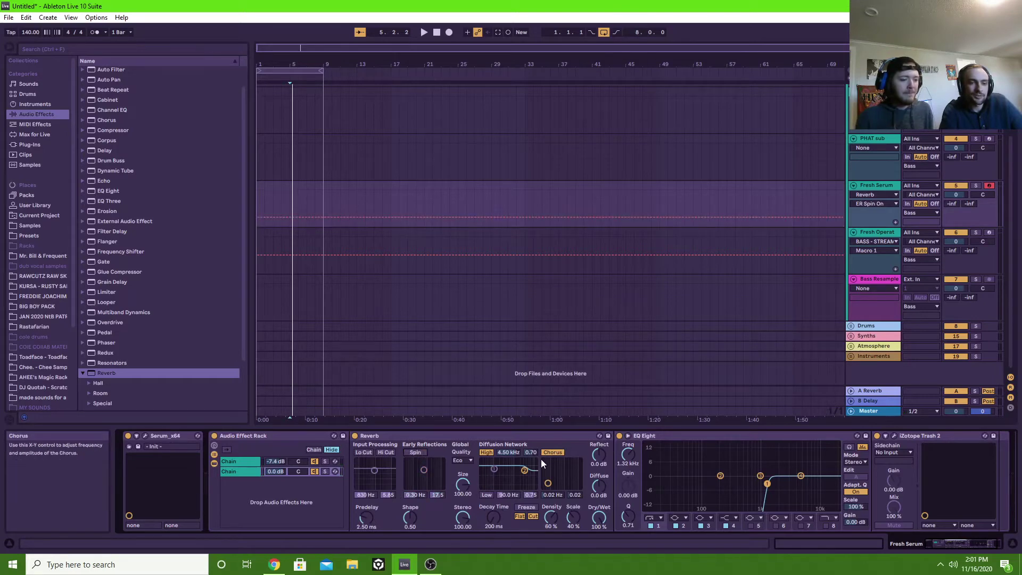
pyautogui.click(480, 450)
pyautogui.moveTo(366, 517); pyautogui.dragTo(367, 501)
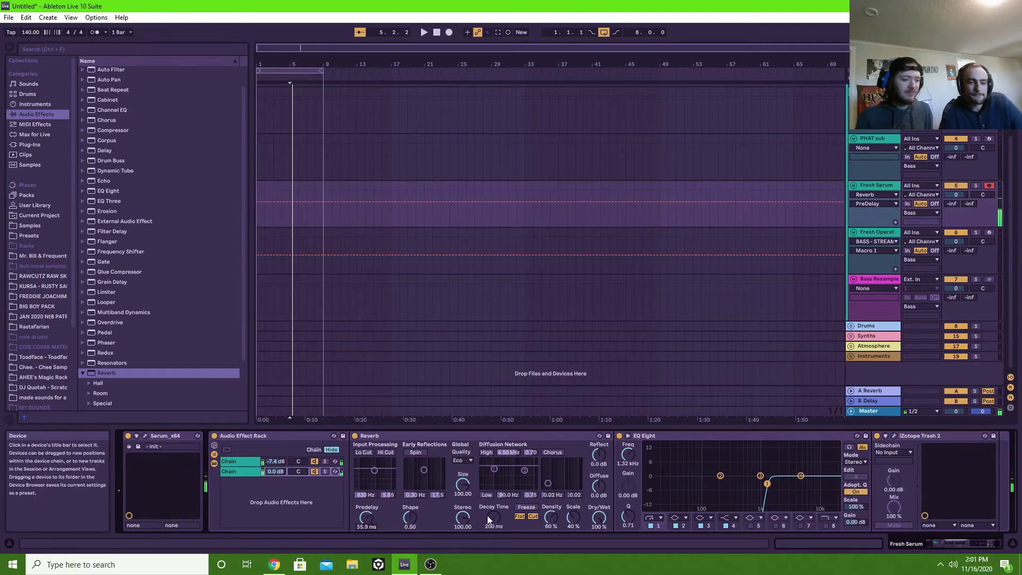
pyautogui.moveTo(493, 517)
pyautogui.mouseDown()
pyautogui.moveTo(494, 500)
pyautogui.moveTo(493, 509)
pyautogui.mouseUp()
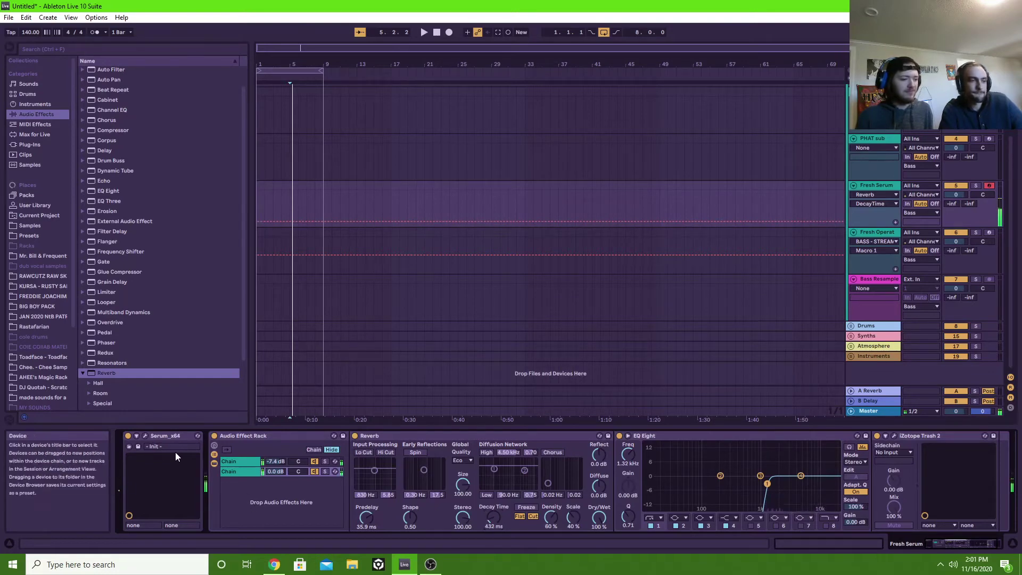
# Step: Copy the Audio Effect Rack from Fresh Serum to the end of the Fresh Operator track's devices, and arm that track
pyautogui.click(245, 438)
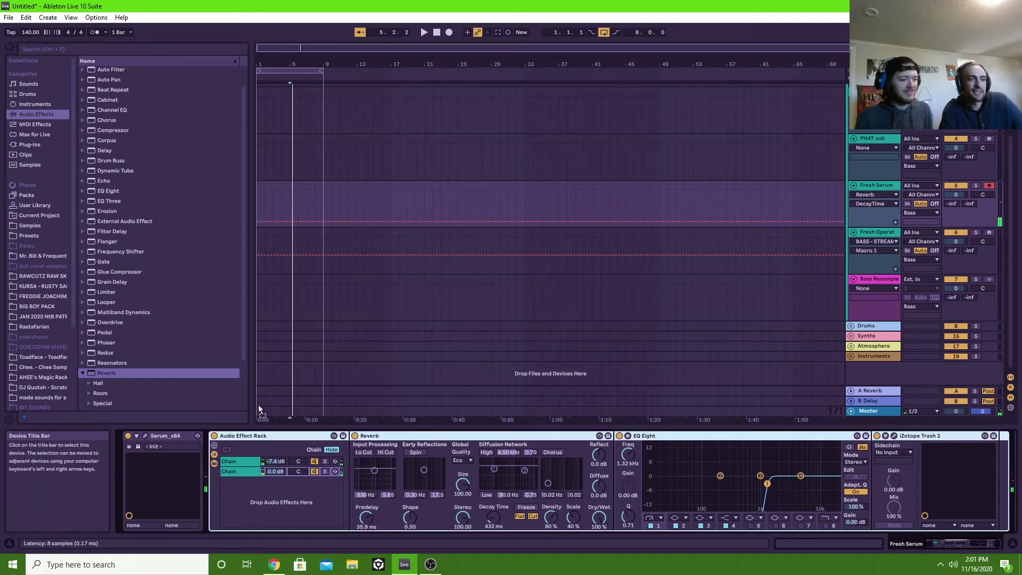
pyautogui.click(375, 243)
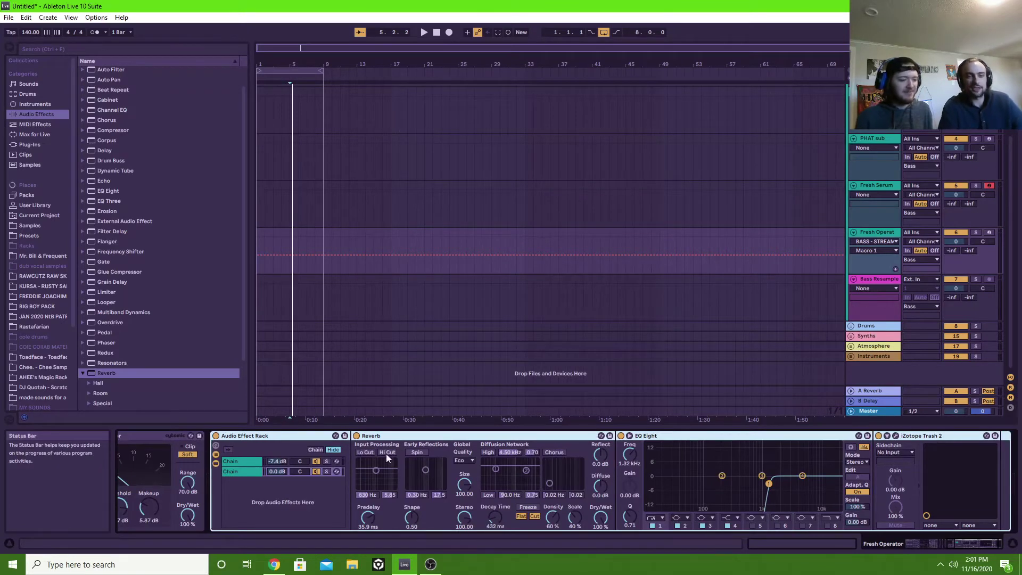
pyautogui.click(990, 233)
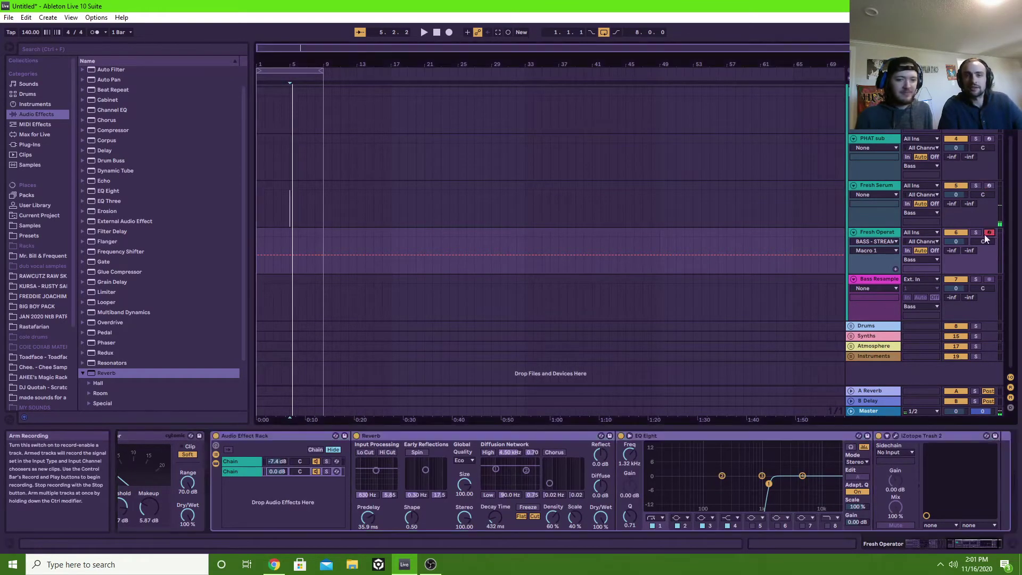
# Step: In Fresh Operator's rack, set the dry chain's volume to 0.0 dB and the reverb chain's volume to -20.5 dB
pyautogui.moveTo(279, 469)
pyautogui.mouseDown()
pyautogui.moveTo(277, 459)
pyautogui.moveTo(273, 480)
pyautogui.mouseUp()
pyautogui.click(256, 461)
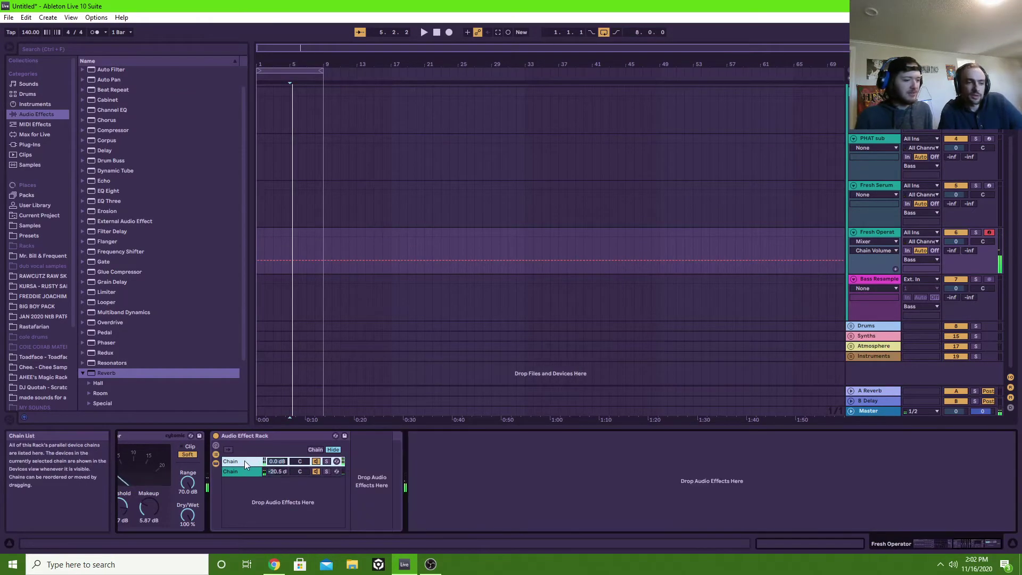
pyautogui.click(963, 544)
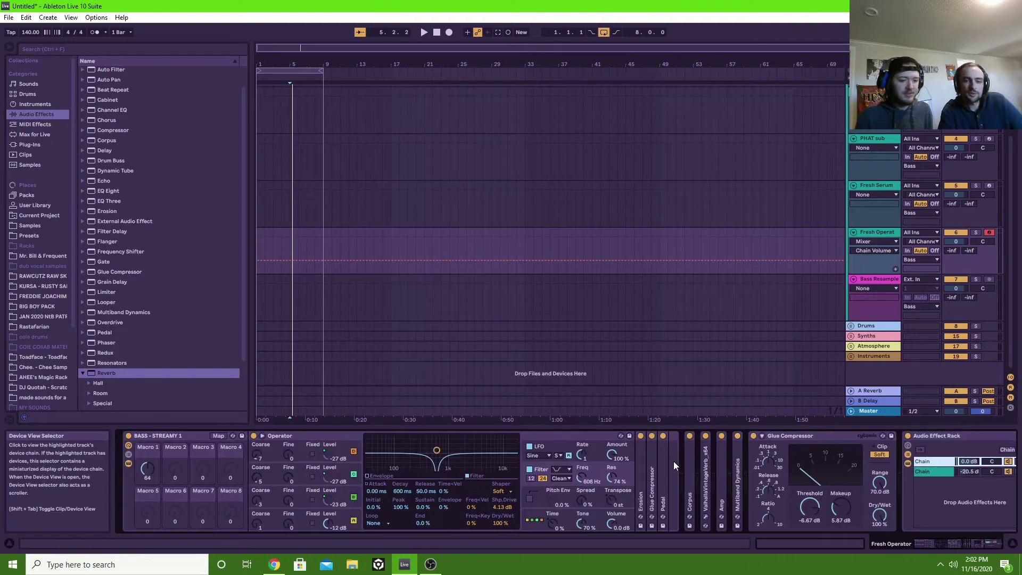
# Step: Switch off the ValhallaVintageVerb device and raise the volume of the Audio Effect Rack's second chain to 0.0 dB
pyautogui.click(705, 435)
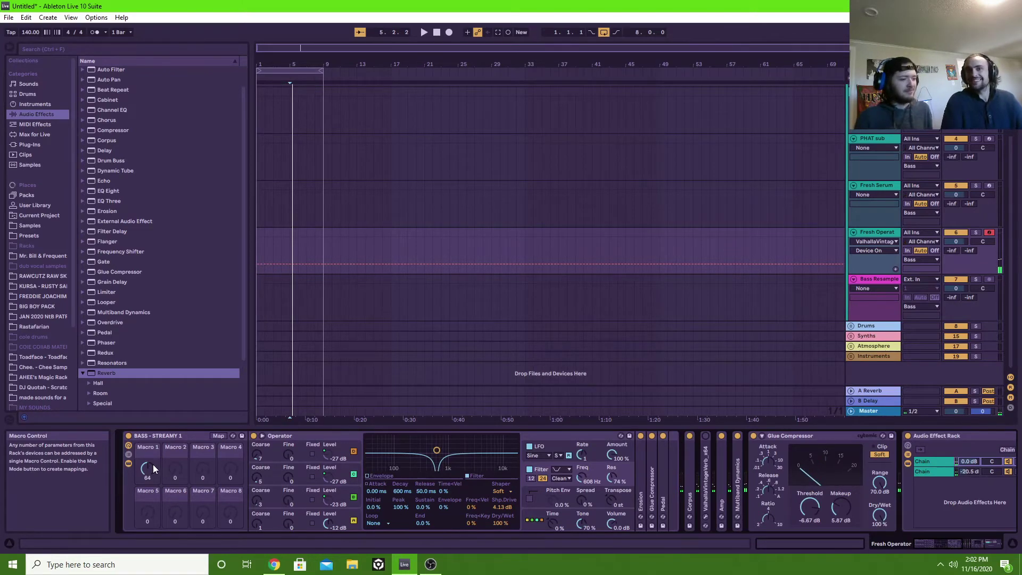
pyautogui.moveTo(976, 540); pyautogui.dragTo(1014, 534)
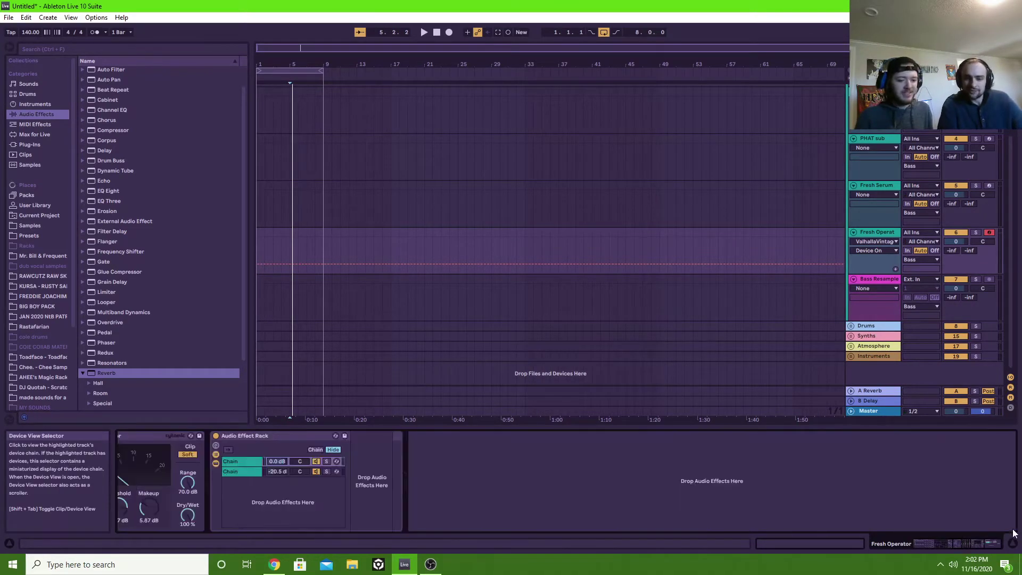
pyautogui.moveTo(294, 473)
pyautogui.mouseDown()
pyautogui.moveTo(293, 447)
pyautogui.moveTo(284, 475)
pyautogui.mouseUp()
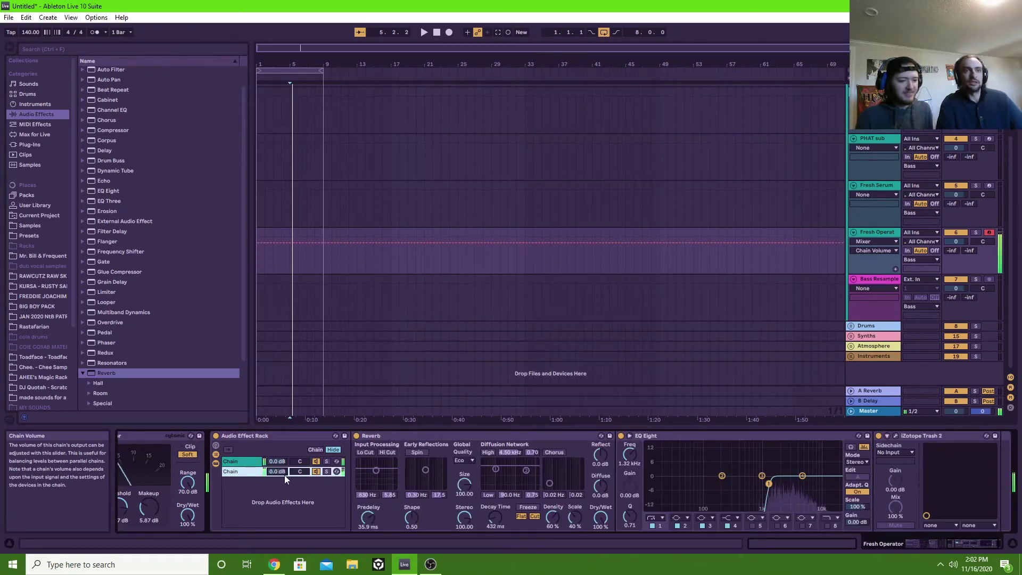
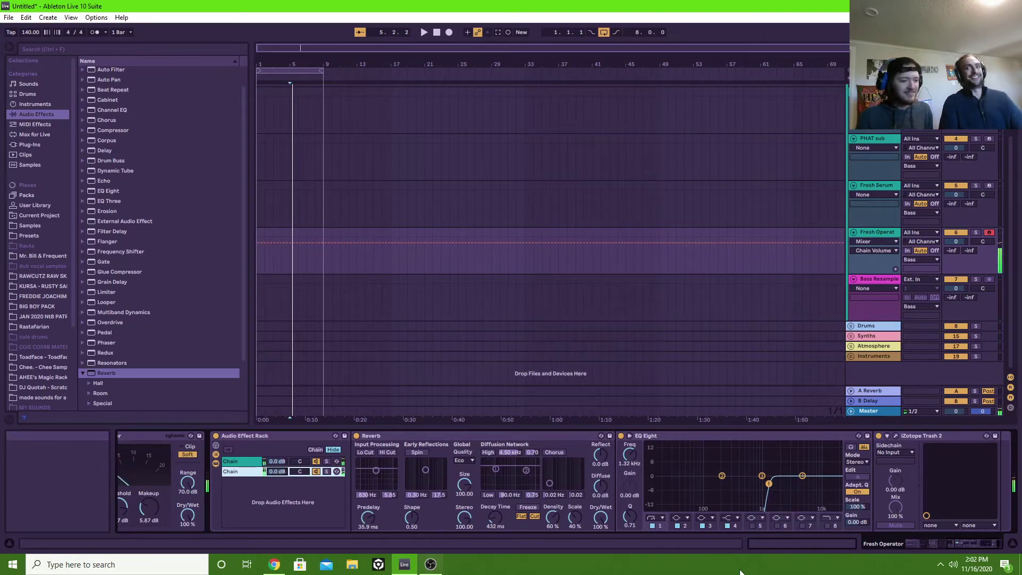
pyautogui.hscroll(-10, 413, 474)
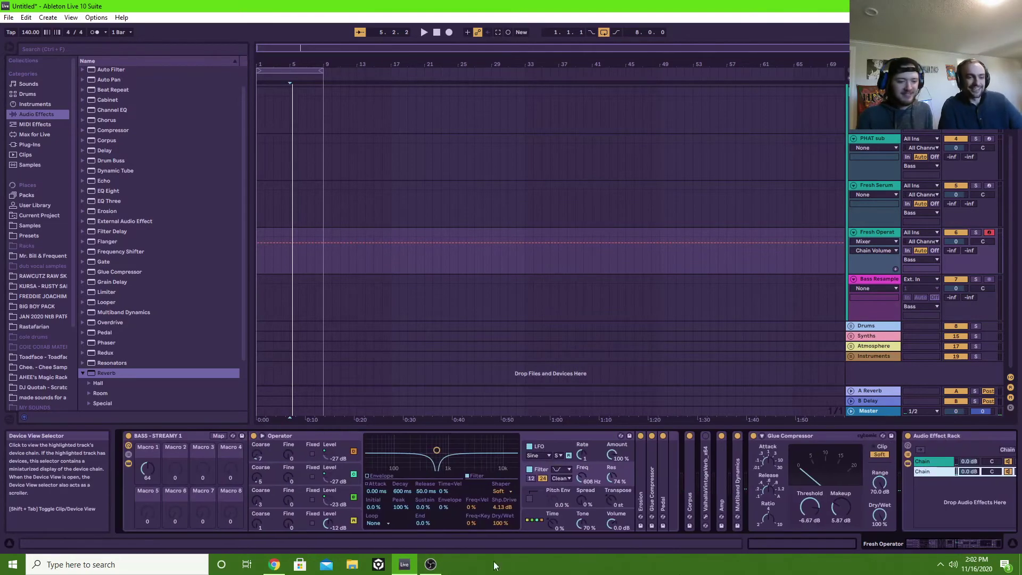
# Step: Add an Auto Filter right after Erosion in the Fresh Operator track and lower its cutoff frequency to about 126 Hz
pyautogui.click(563, 468)
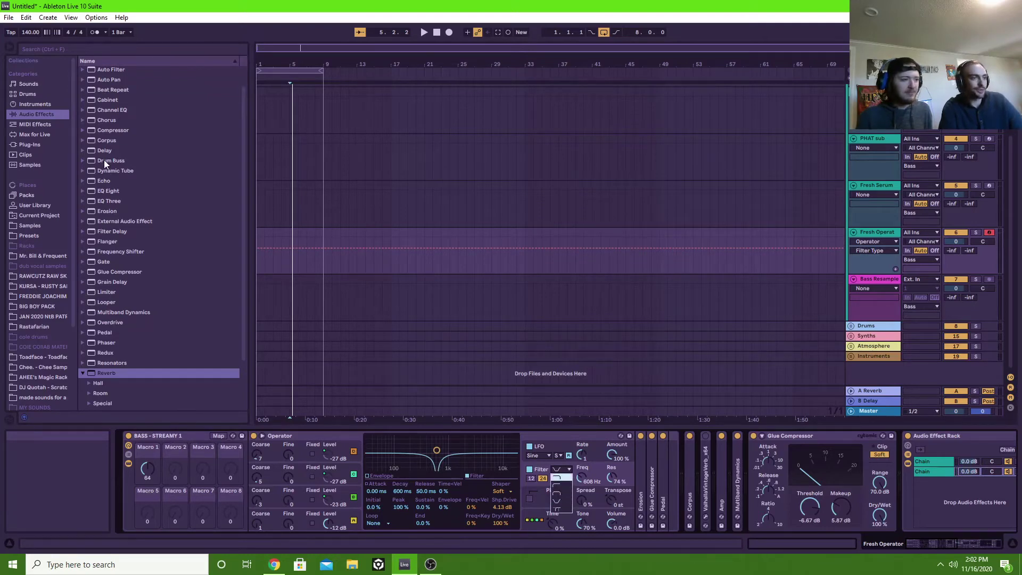
pyautogui.click(113, 70)
pyautogui.moveTo(659, 445); pyautogui.dragTo(649, 498)
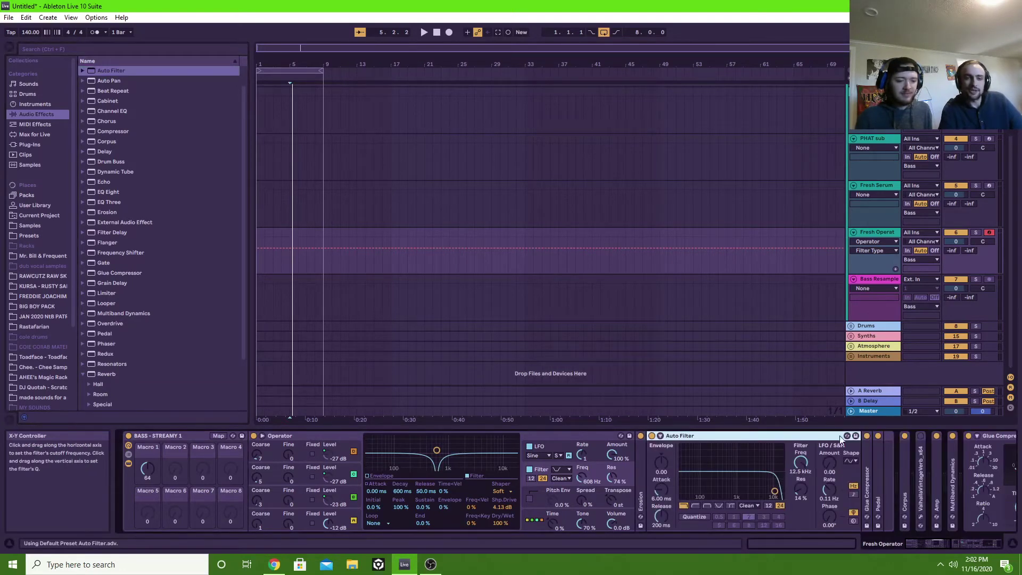
pyautogui.moveTo(799, 464); pyautogui.dragTo(799, 510)
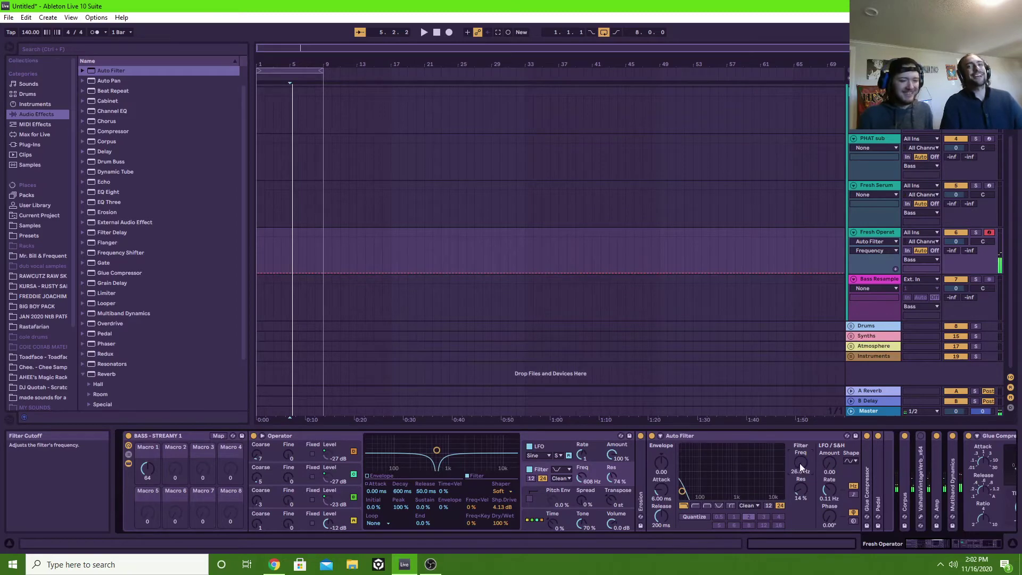
pyautogui.moveTo(800, 461); pyautogui.dragTo(800, 449)
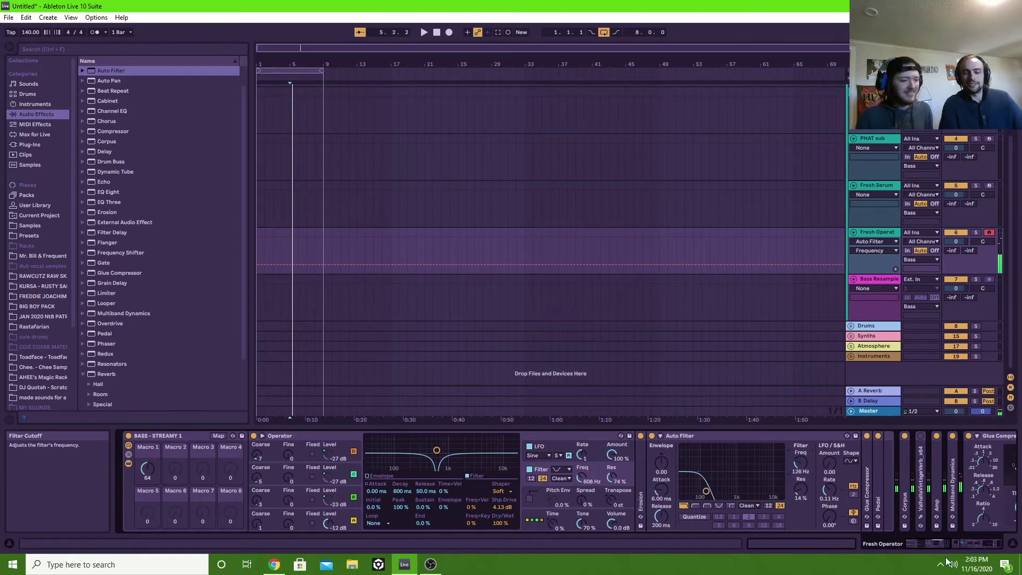
# Step: Move the low-cut band of the EQ Eight after the Reverb to 408 Hz with Q 3.84 and lower Macro 1 to 7
pyautogui.click(940, 543)
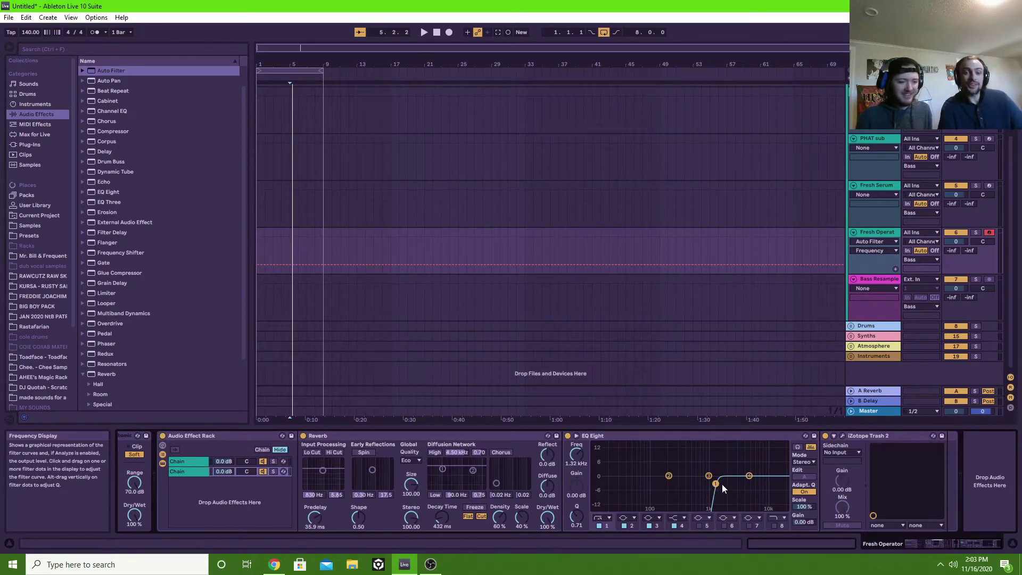
pyautogui.moveTo(714, 483); pyautogui.dragTo(686, 462)
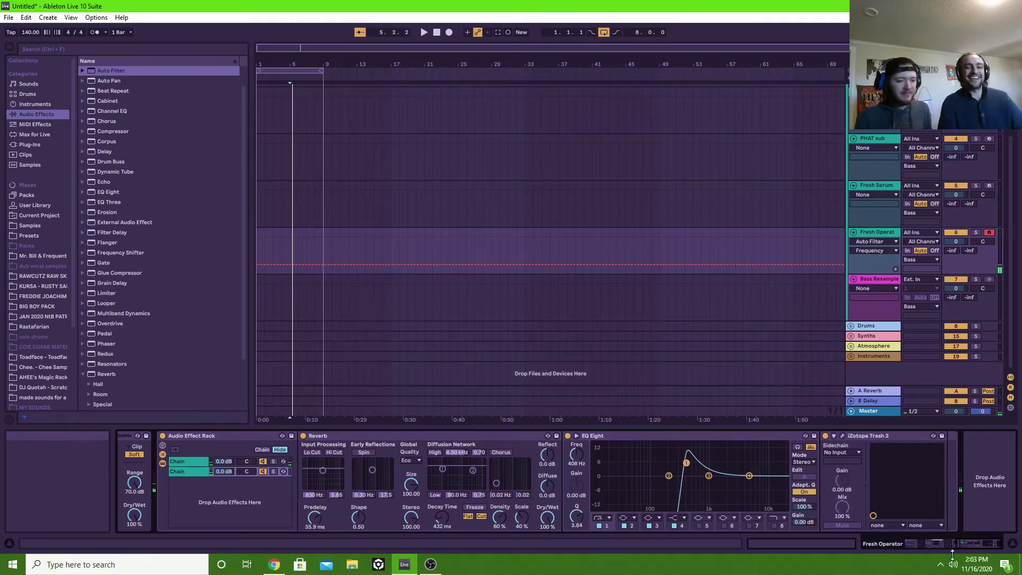
pyautogui.click(962, 541)
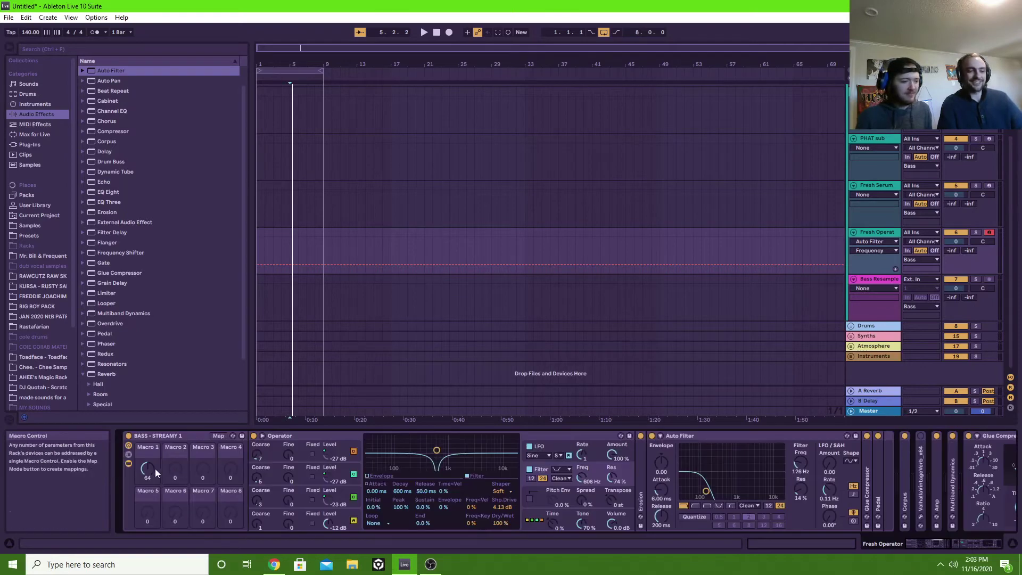
pyautogui.moveTo(147, 468); pyautogui.dragTo(148, 505)
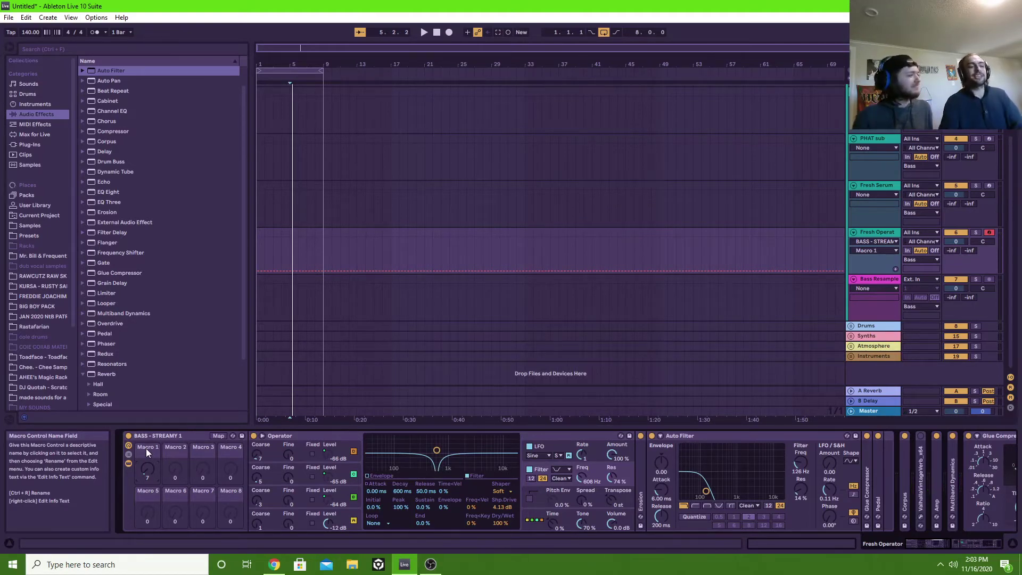
# Step: Add another EQ Eight after iZotope Trash 2 and set its first band to a low cut at 30 Hz
pyautogui.click(935, 542)
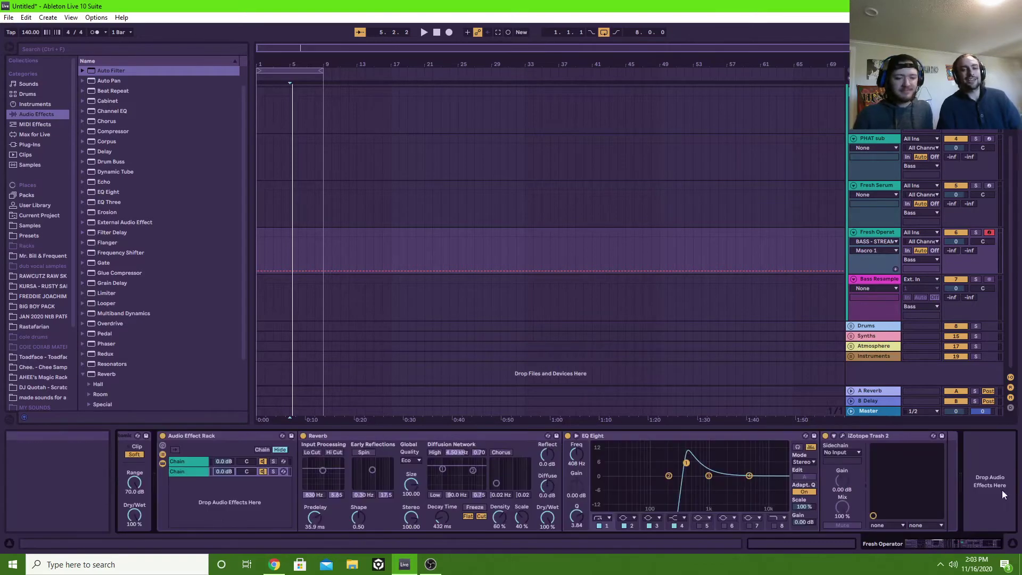
pyautogui.moveTo(115, 193); pyautogui.dragTo(953, 471)
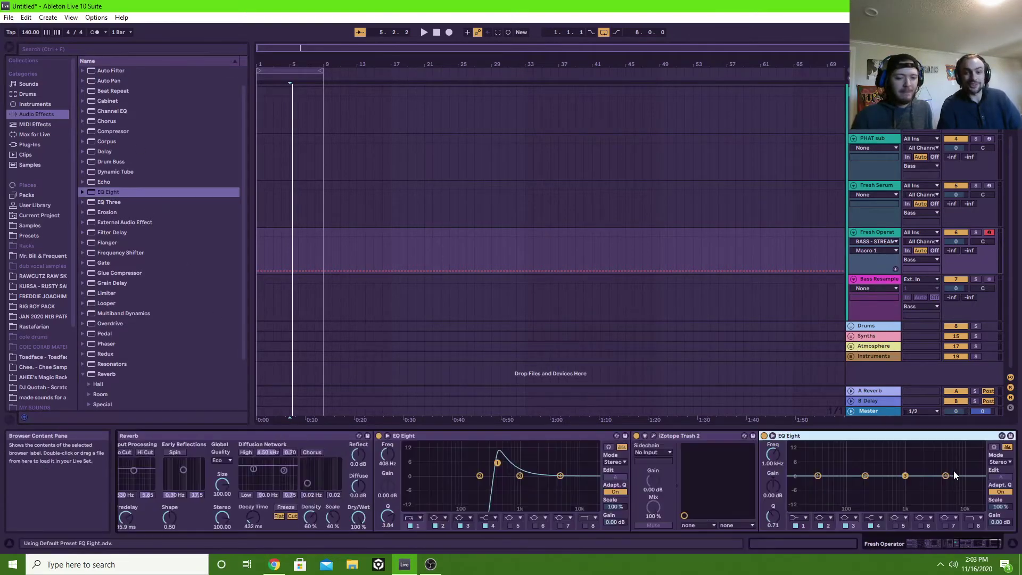
pyautogui.click(801, 516)
pyautogui.click(798, 455)
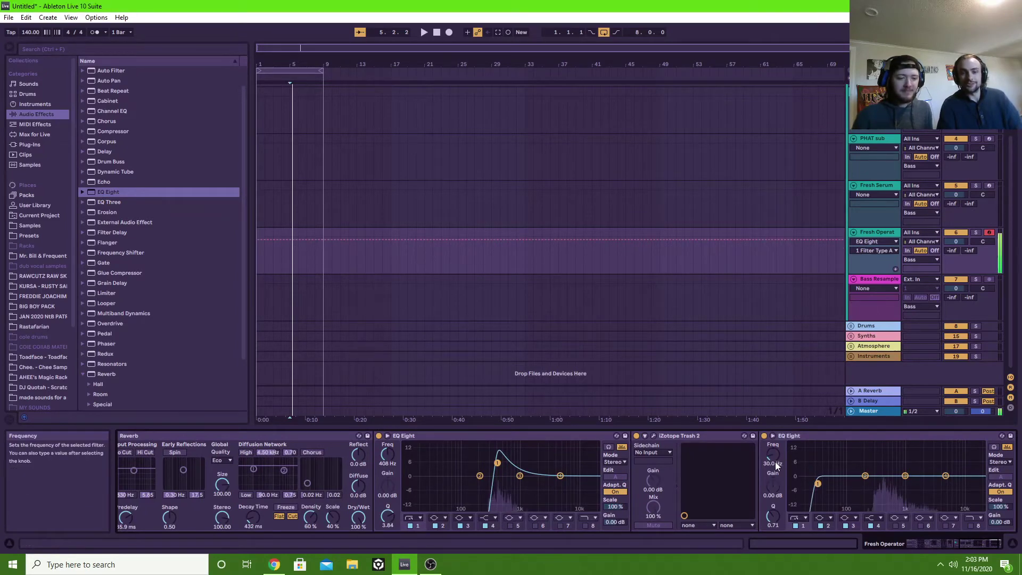
pyautogui.click(774, 461)
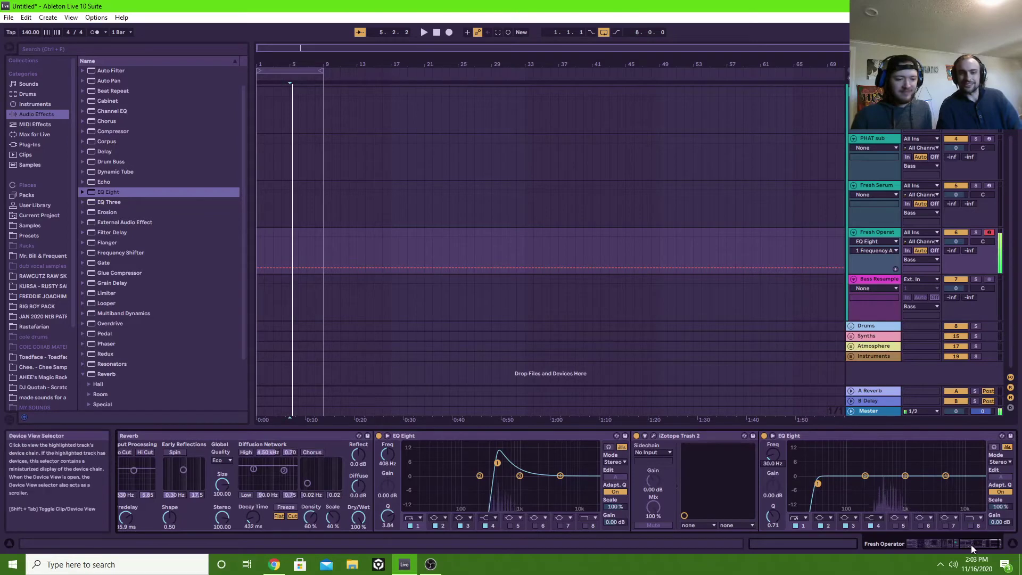
# Step: Raise Macro 1 to 67 and sweep the low-cut band of the EQ Eight after the Reverb down and back to 408 Hz
pyautogui.moveTo(971, 544); pyautogui.dragTo(918, 544)
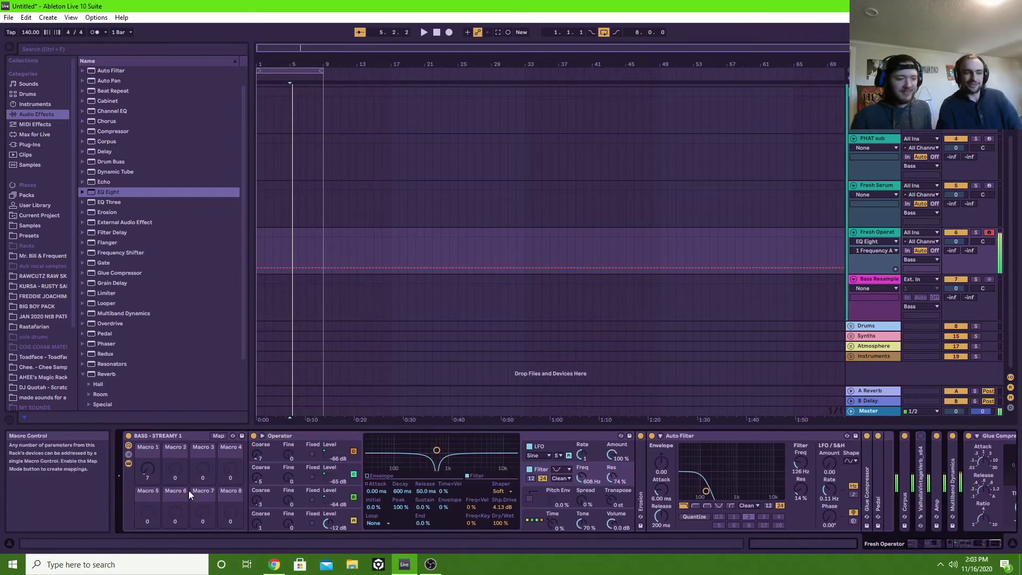
pyautogui.moveTo(148, 468); pyautogui.dragTo(148, 404)
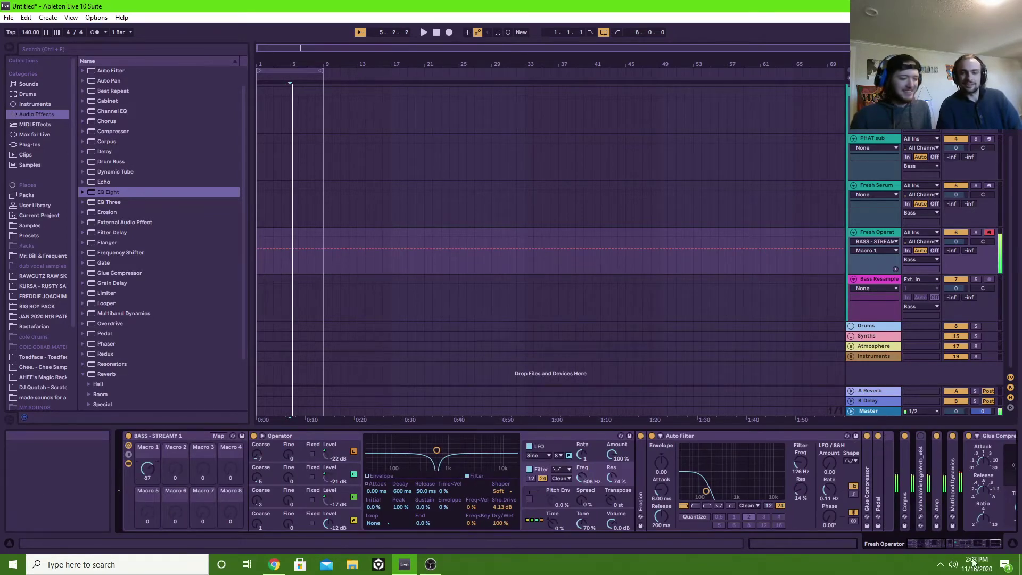
pyautogui.click(975, 542)
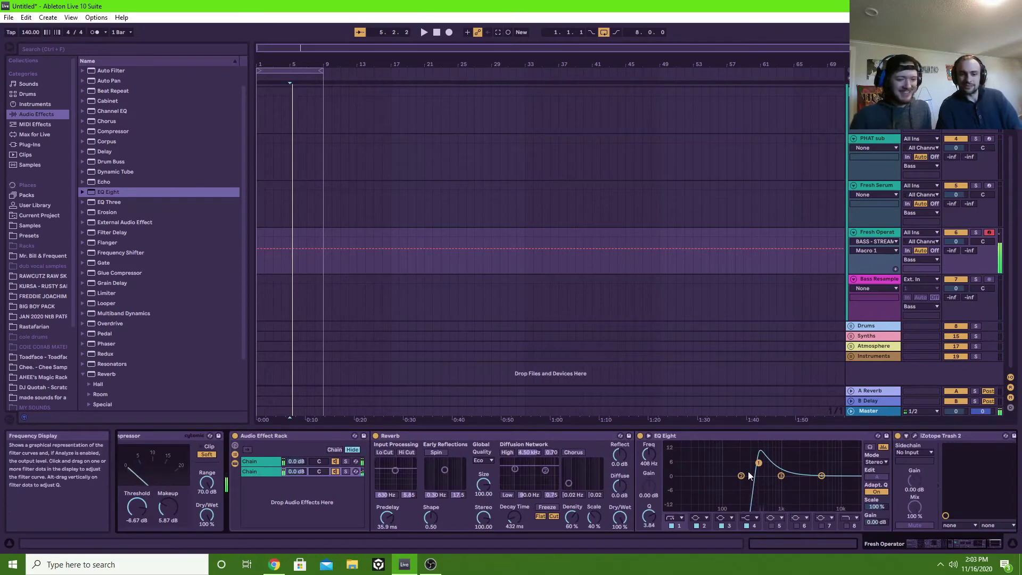
pyautogui.moveTo(756, 464); pyautogui.dragTo(730, 463)
pyautogui.moveTo(719, 463); pyautogui.dragTo(758, 463)
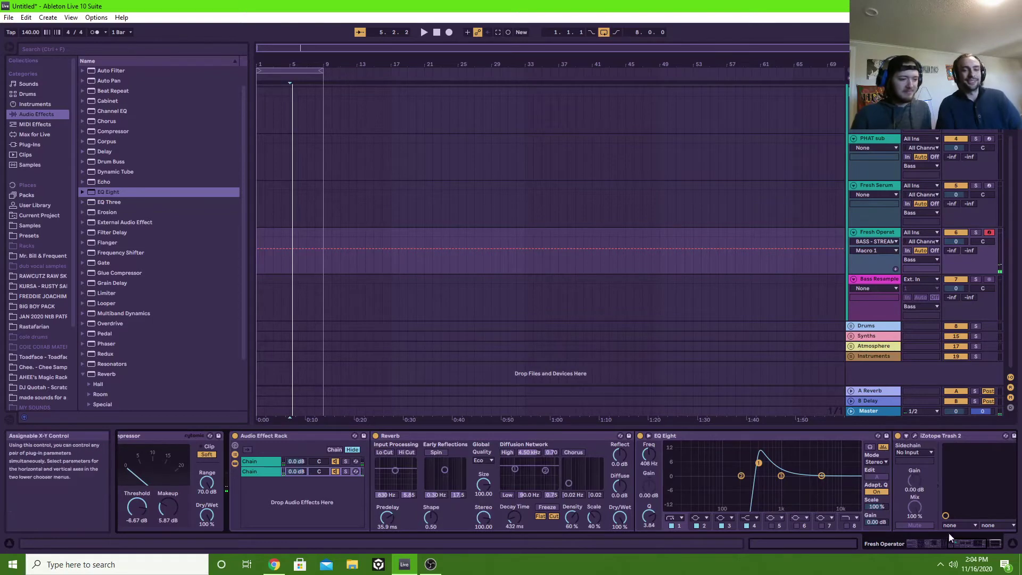
# Step: Set Macro 1 of the BASS - STREAMY 1 rack to 54
pyautogui.click(926, 543)
pyautogui.moveTo(150, 468)
pyautogui.mouseDown()
pyautogui.moveTo(149, 510)
pyautogui.moveTo(149, 469)
pyautogui.moveTo(150, 494)
pyautogui.moveTo(162, 463)
pyautogui.mouseUp()
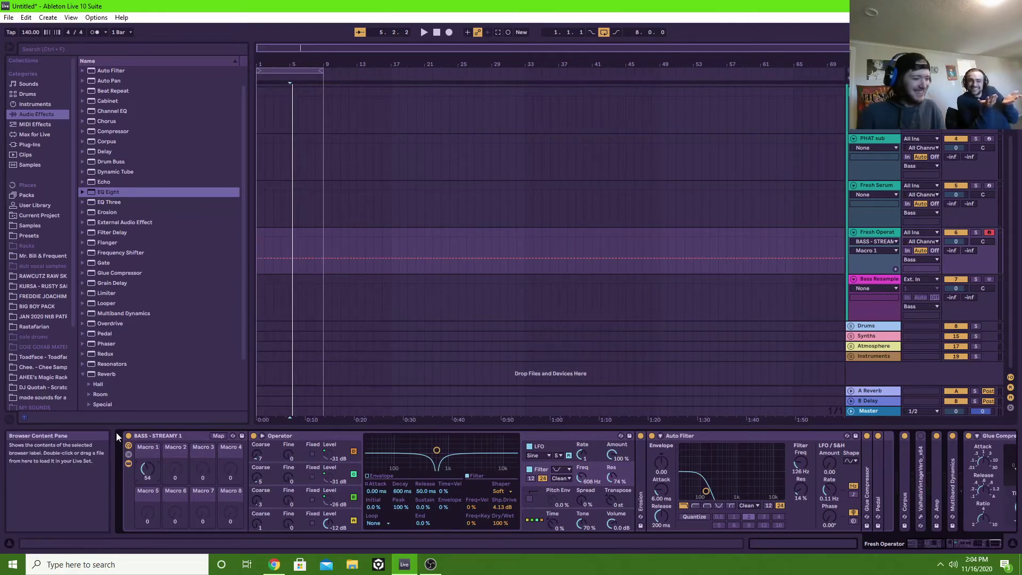
# Step: Map the Auto Filter's cutoff frequency to Macro 2 of the BASS - STREAMY 1 rack
pyautogui.click(169, 438)
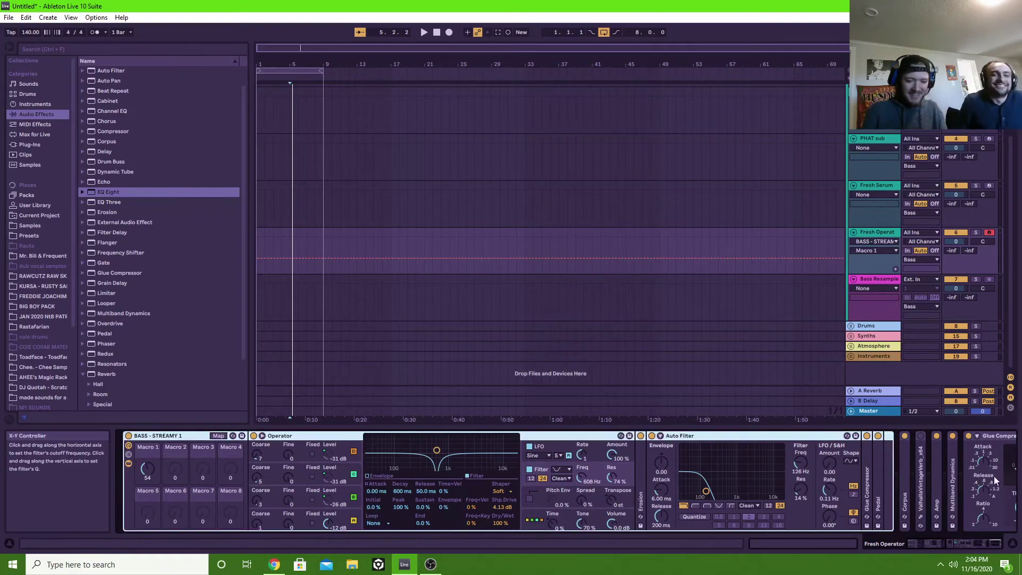
pyautogui.moveTo(956, 546); pyautogui.dragTo(869, 541)
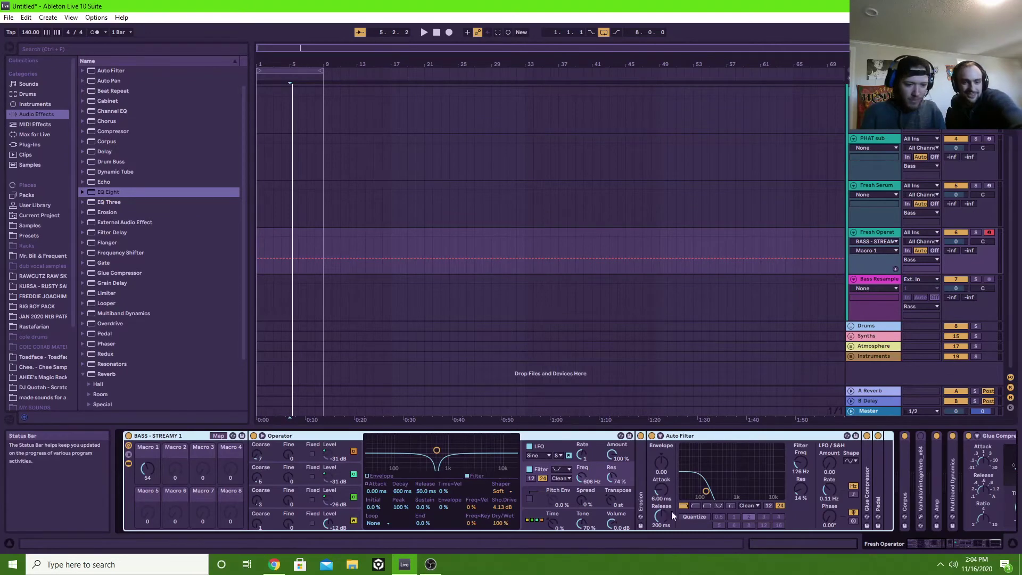
pyautogui.rightClick(797, 462)
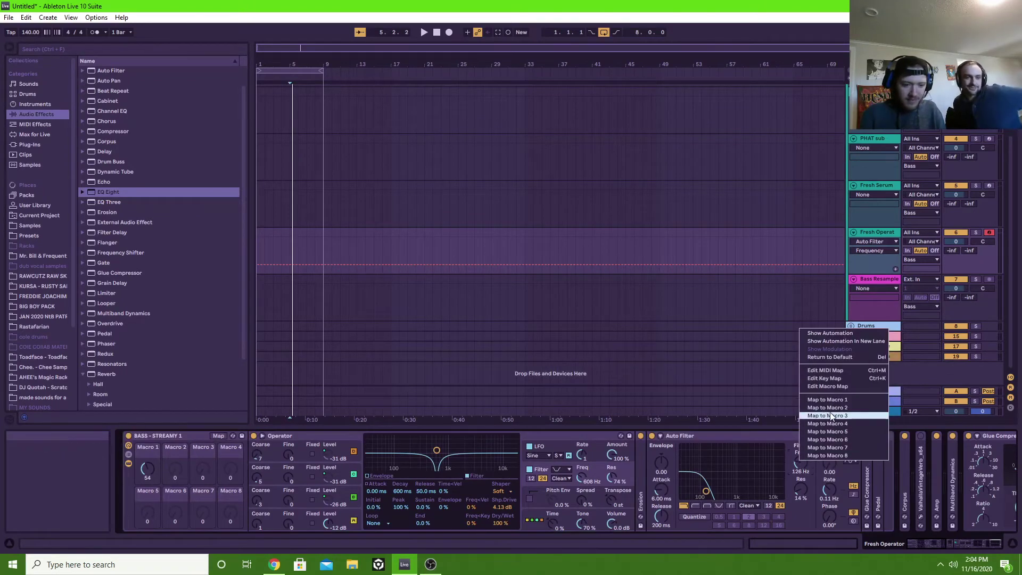
pyautogui.click(723, 437)
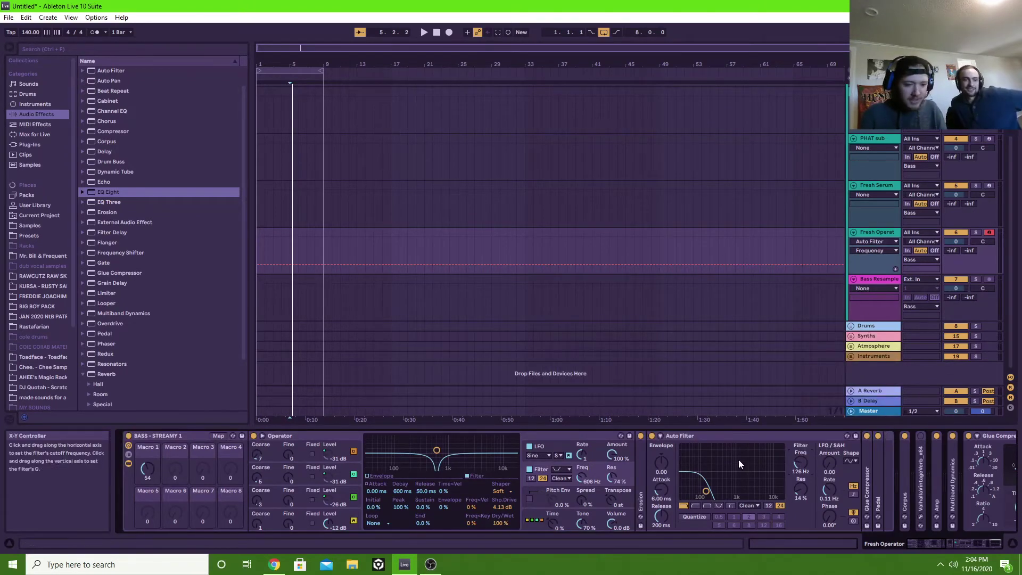
pyautogui.rightClick(801, 457)
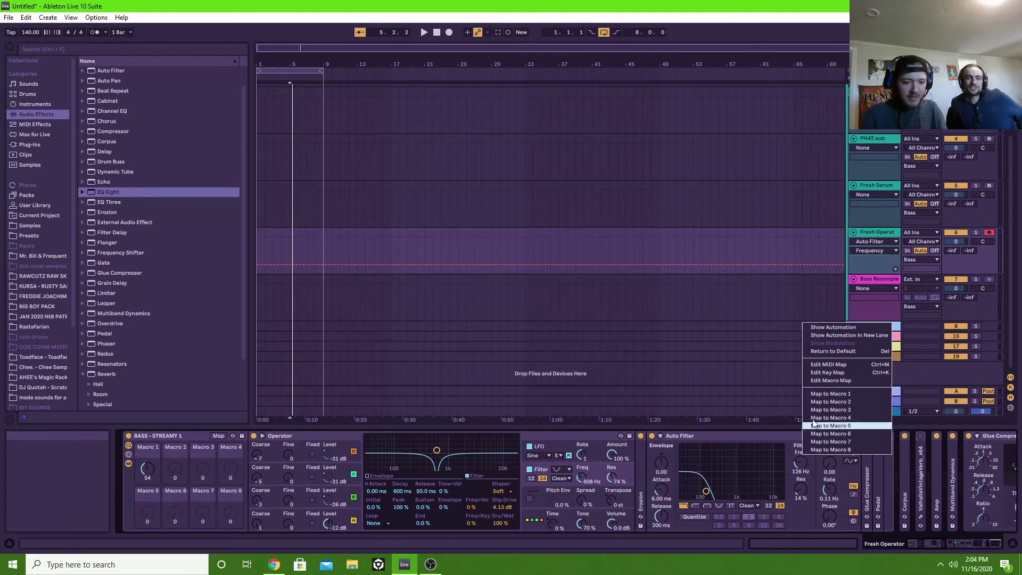
pyautogui.click(835, 400)
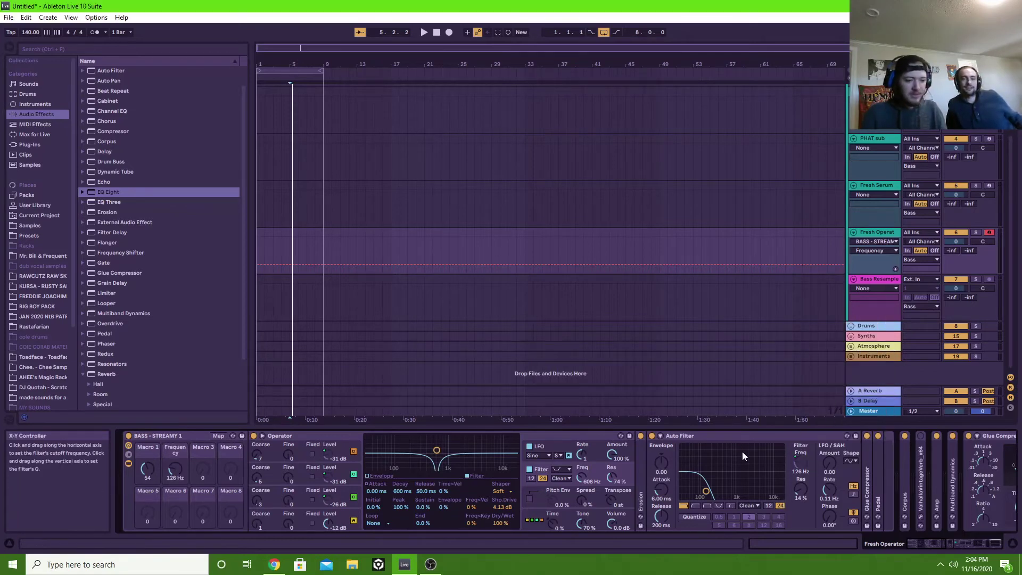
# Step: Collapse the Auto Filter, the Glue Compressor and the Audio Effect Rack in the device chain
pyautogui.doubleClick(734, 436)
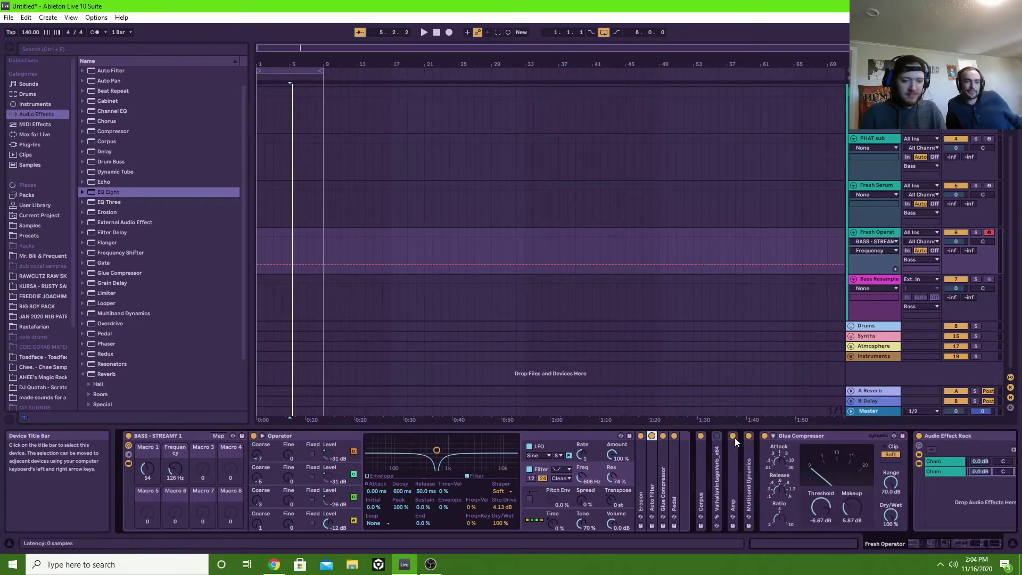
pyautogui.click(812, 435)
pyautogui.doubleClick(812, 435)
pyautogui.doubleClick(841, 437)
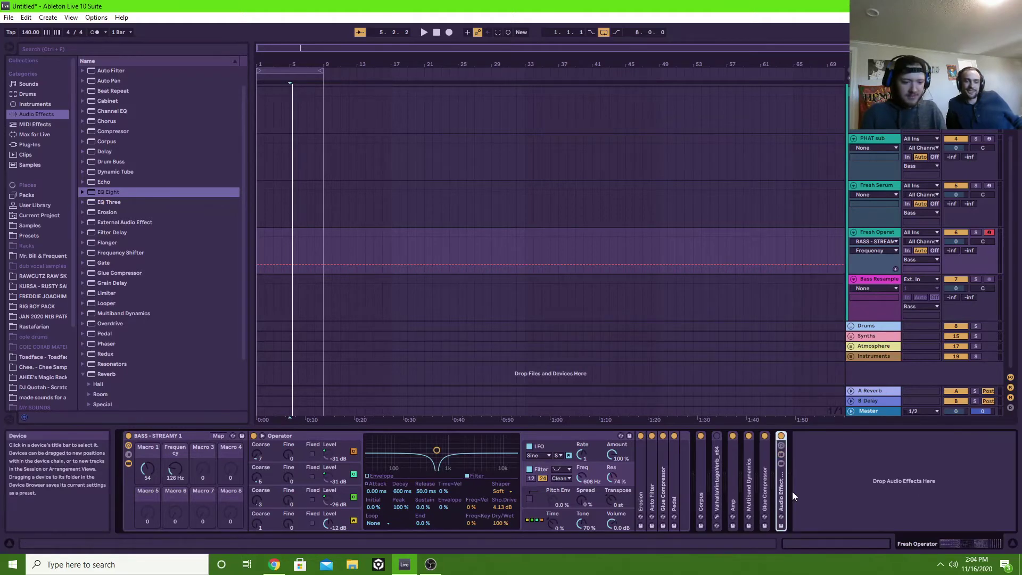
# Step: Group all devices from BASS - STREAMY 1 through the Audio Effect Rack into an Instrument Rack and try to create another chain in it
pyautogui.click(159, 432)
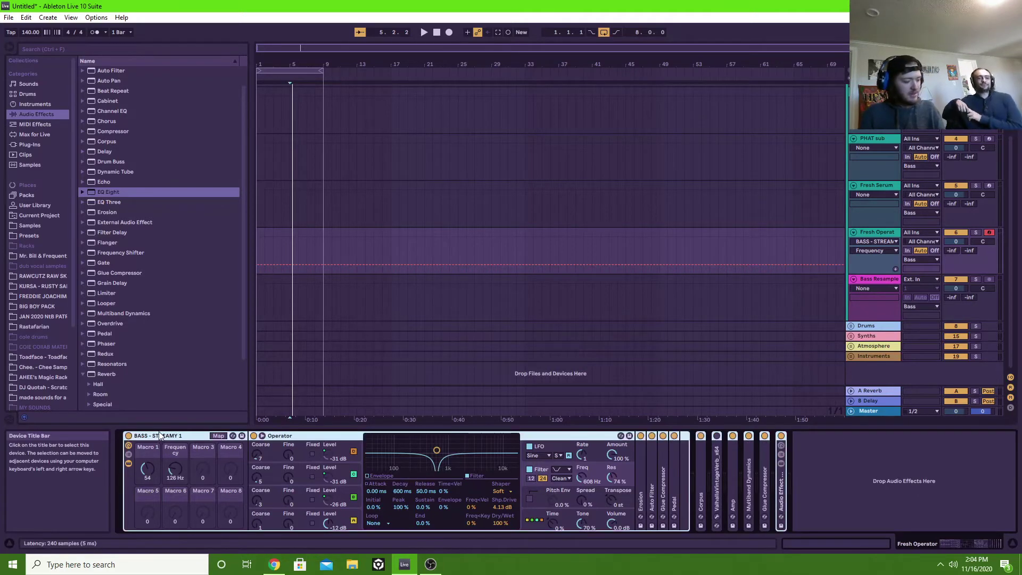
pyautogui.hotkey('ctrl', 'g')
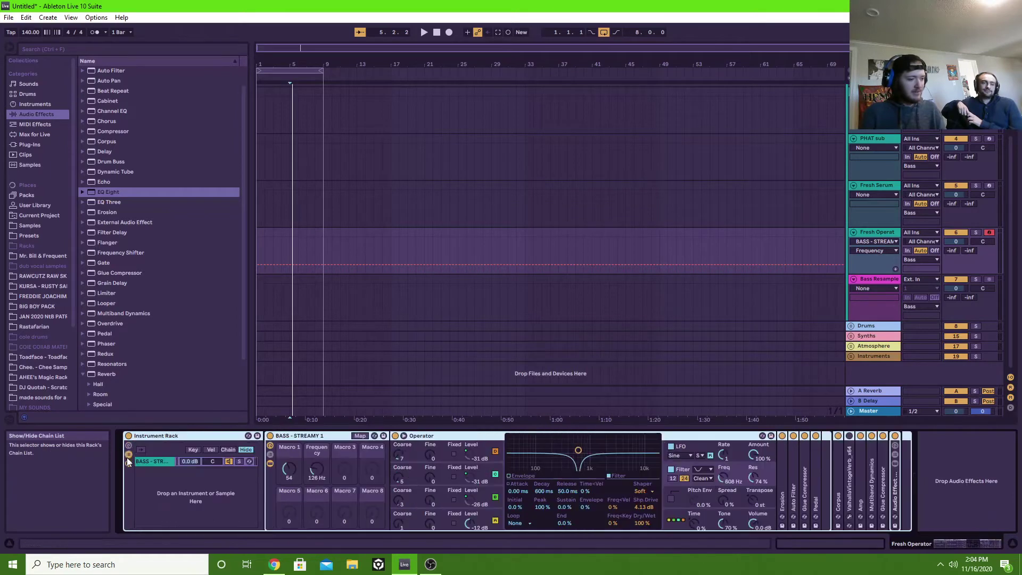
pyautogui.rightClick(147, 474)
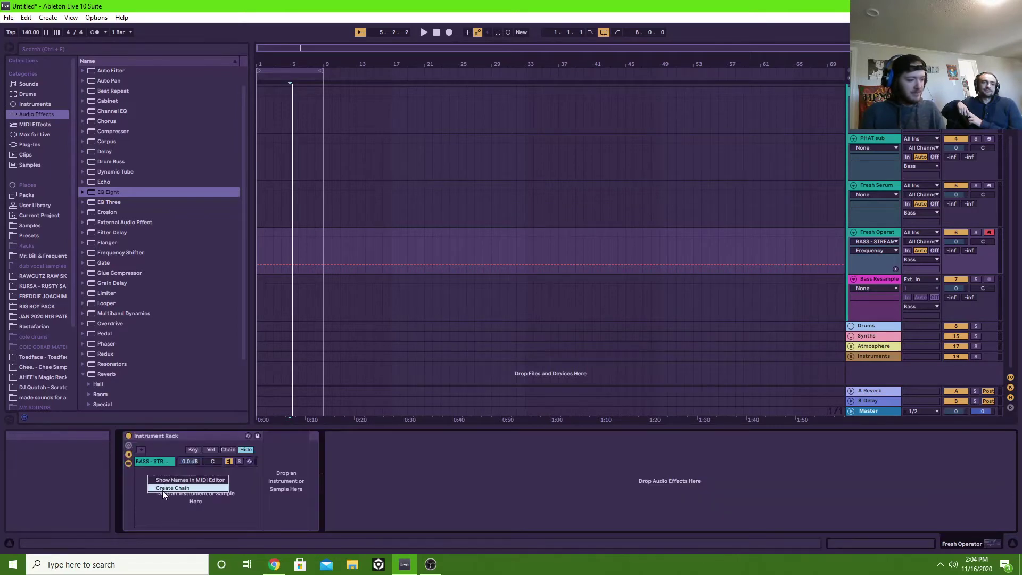
pyautogui.click(162, 490)
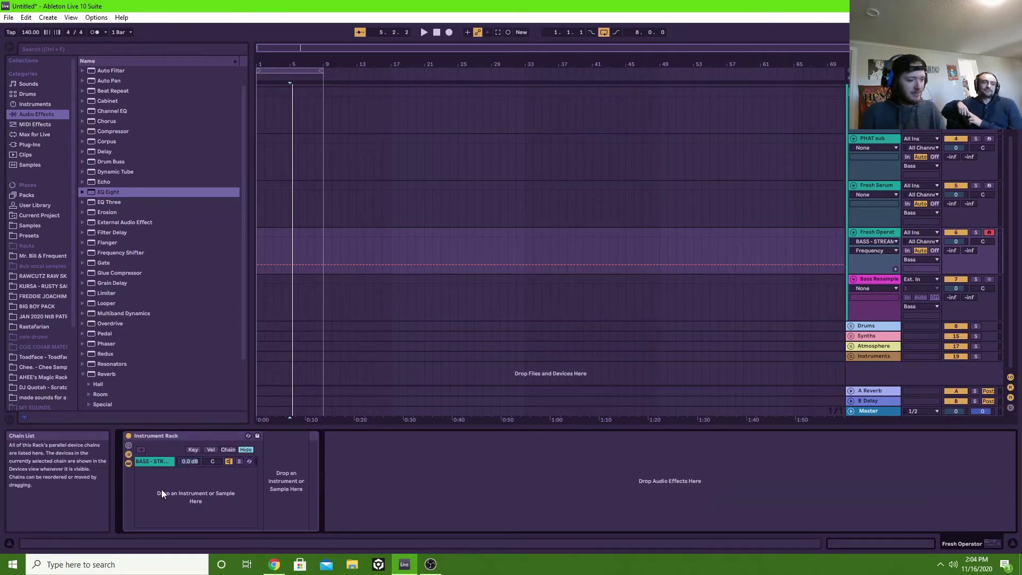
# Step: Add an EQ Eight after the Audio Effect Rack at the end of the BASS - STREAMY 1 chain
pyautogui.click(152, 462)
pyautogui.hotkey('ctrl', 'f')
pyautogui.write('ed')
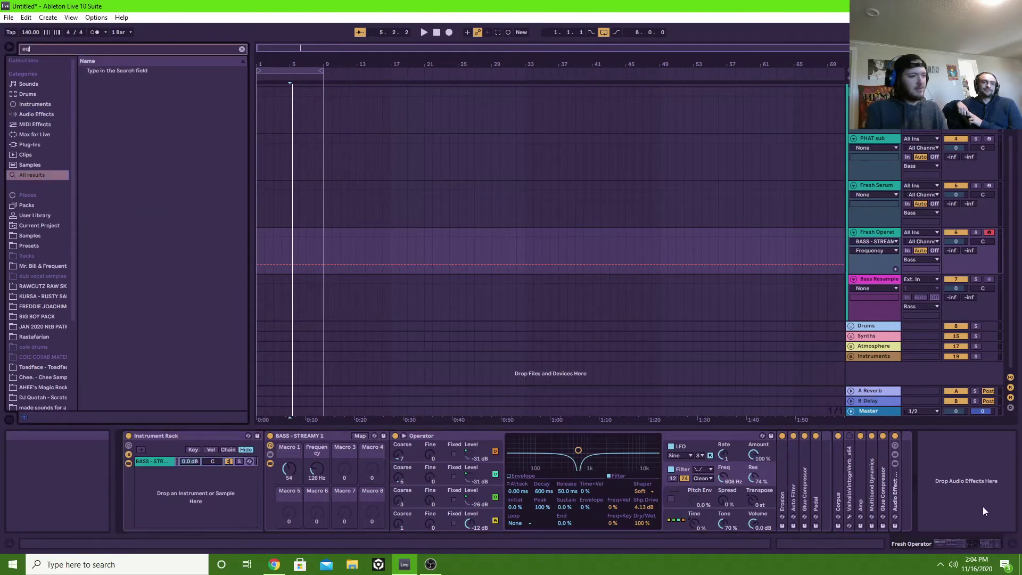
pyautogui.press('Down')
pyautogui.press('Down')
pyautogui.press('Return')
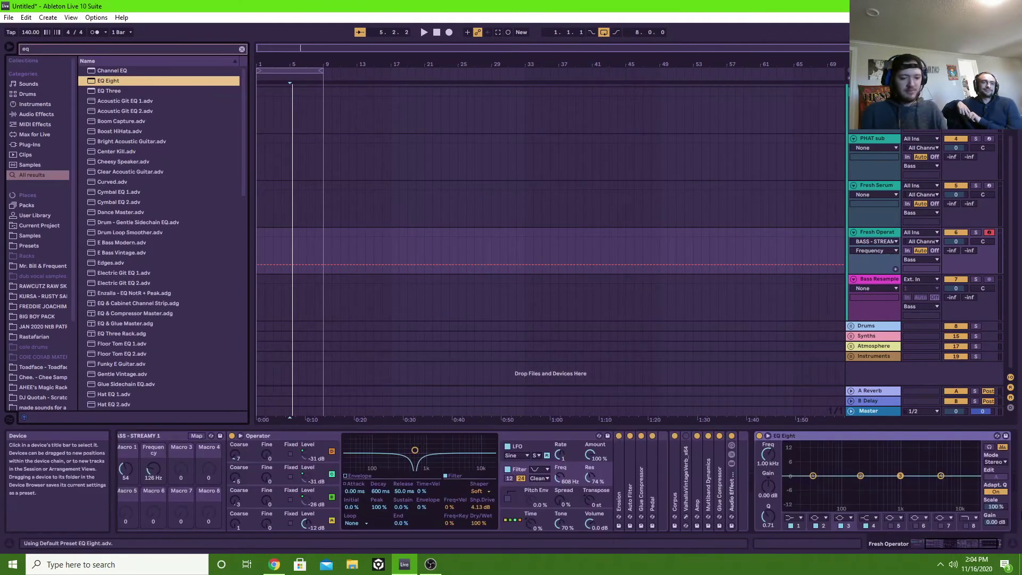
pyautogui.moveTo(845, 436); pyautogui.dragTo(736, 450)
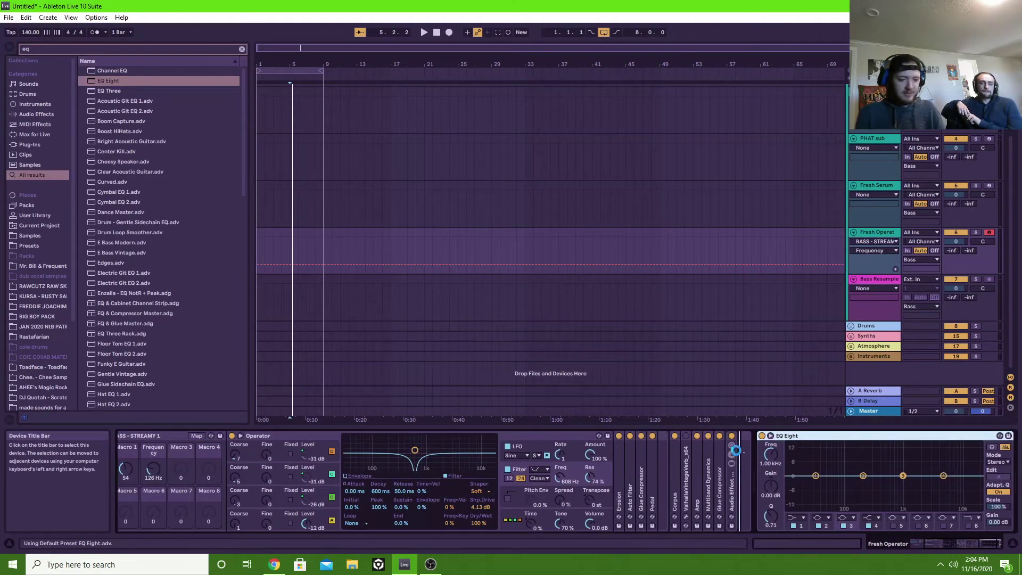
# Step: Set band 1 of the new EQ Eight to a low cut at 97 Hz
pyautogui.click(784, 518)
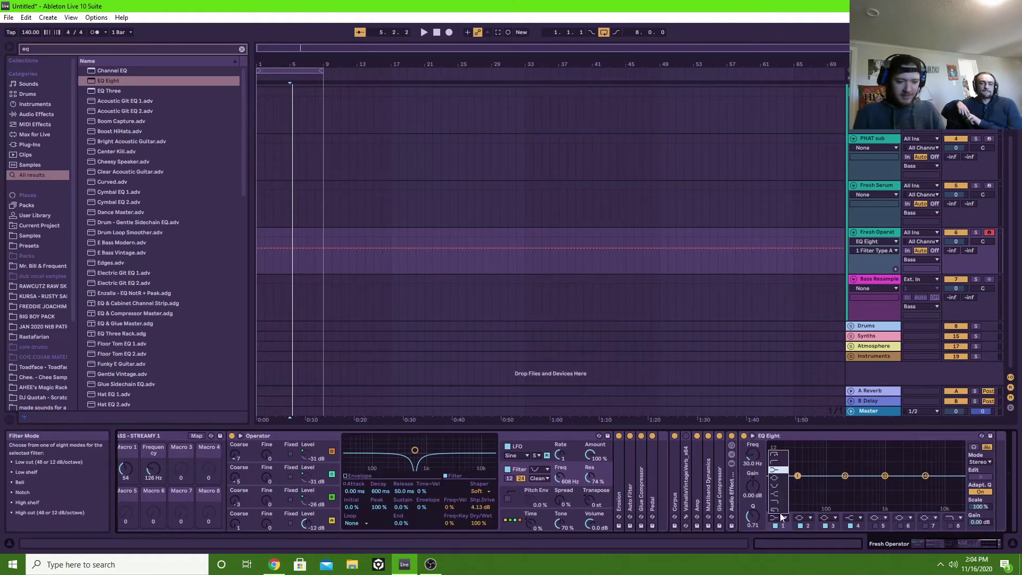
pyautogui.click(778, 502)
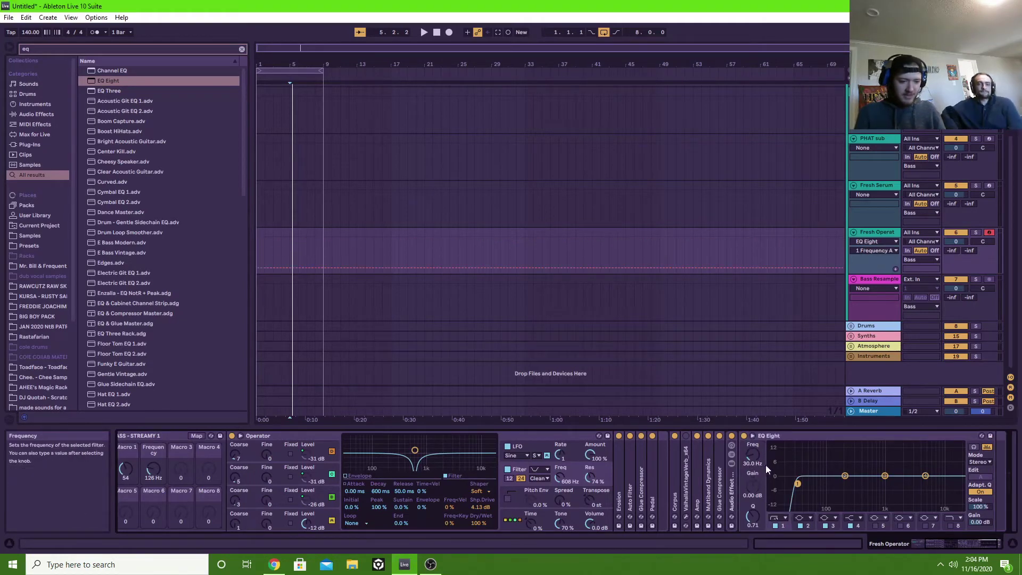
pyautogui.scroll(5, 800, 477)
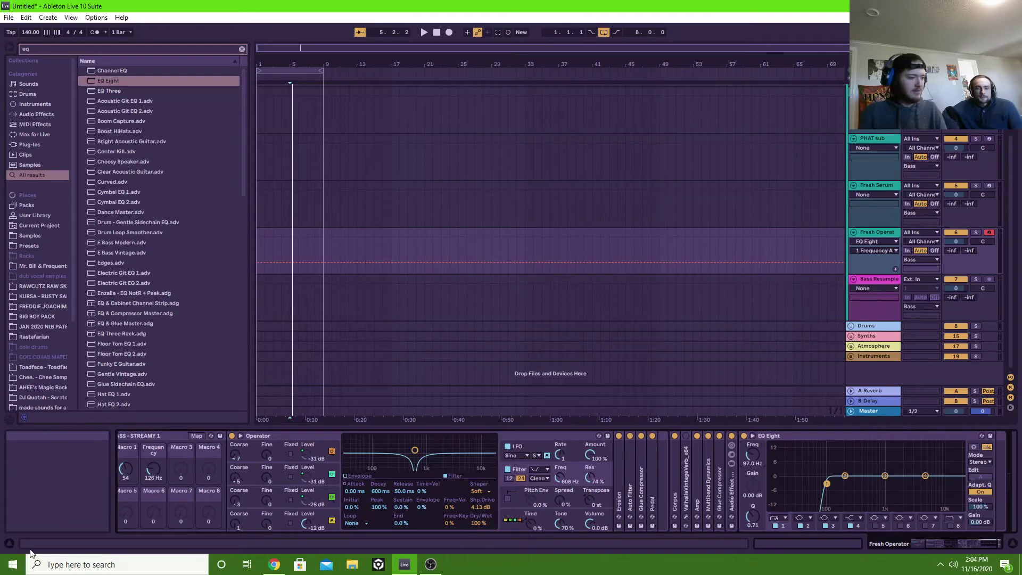
# Step: Search the browser for Operator and duplicate the BASS - STREAMY 1 chain in the Instrument Rack
pyautogui.moveTo(958, 538); pyautogui.dragTo(821, 550)
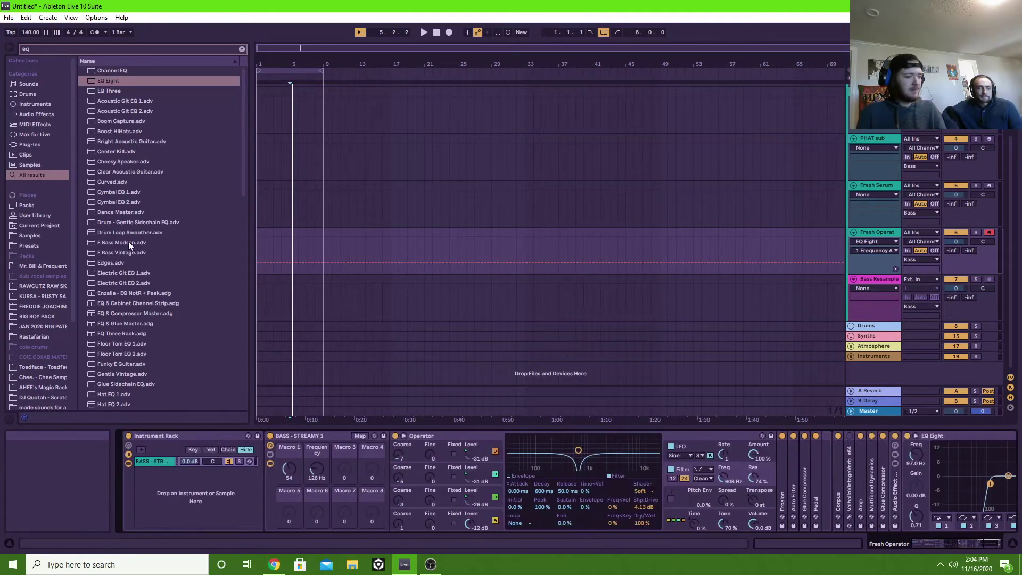
pyautogui.hotkey('ctrl', 'f')
pyautogui.write('operator')
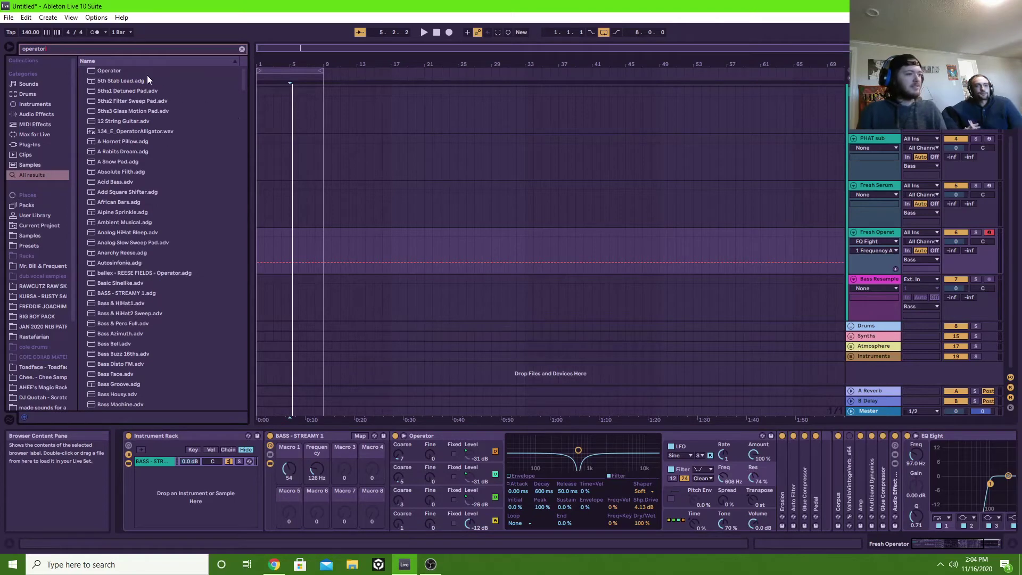
pyautogui.press('Down')
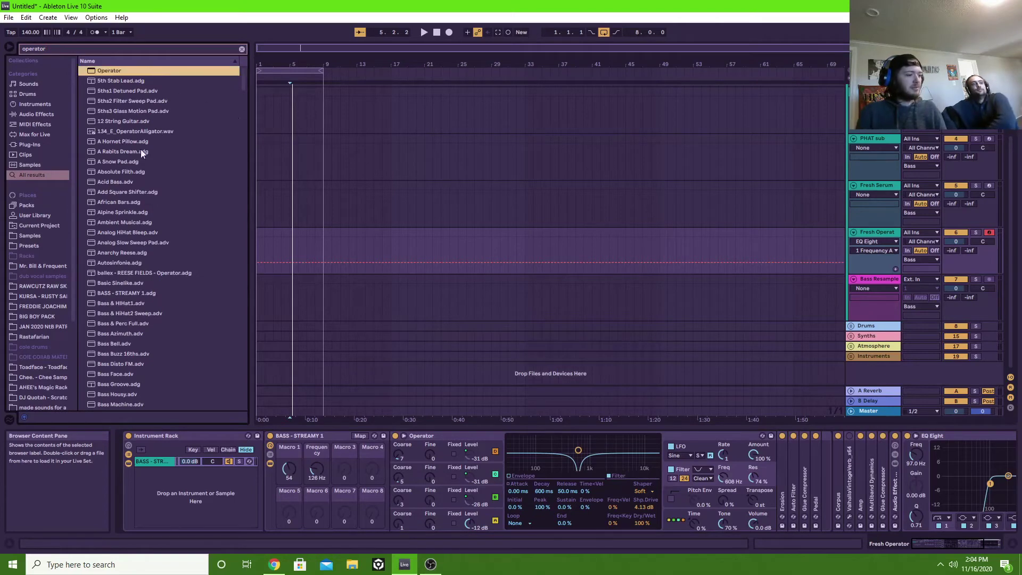
pyautogui.moveTo(107, 71); pyautogui.dragTo(100, 209)
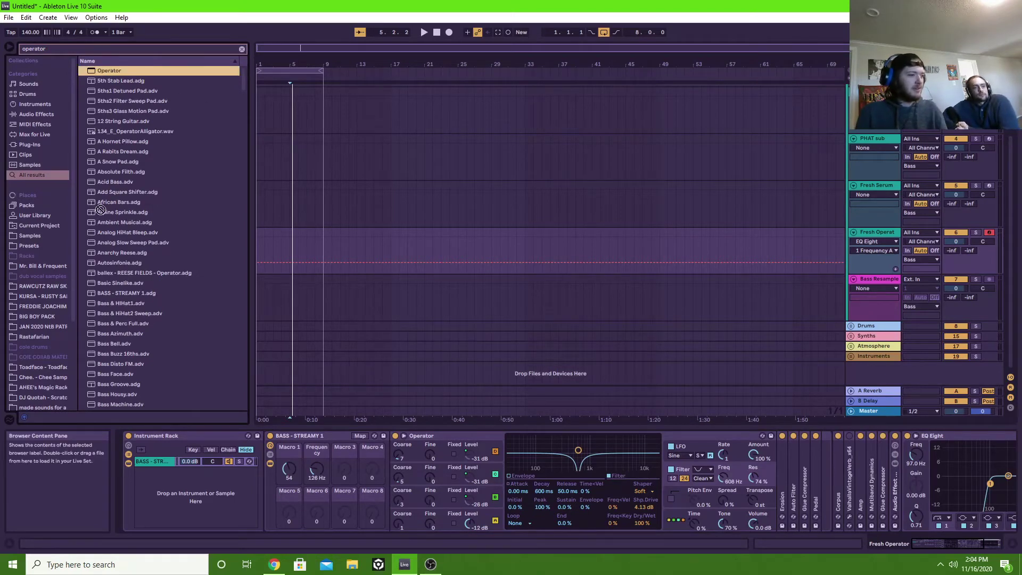
pyautogui.moveTo(145, 483); pyautogui.dragTo(147, 463)
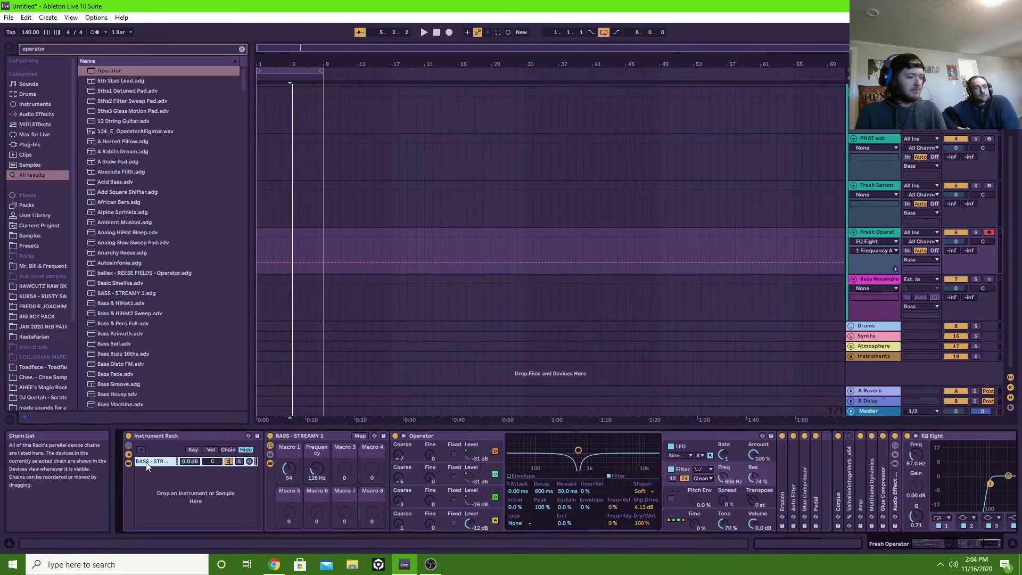
pyautogui.click(105, 71)
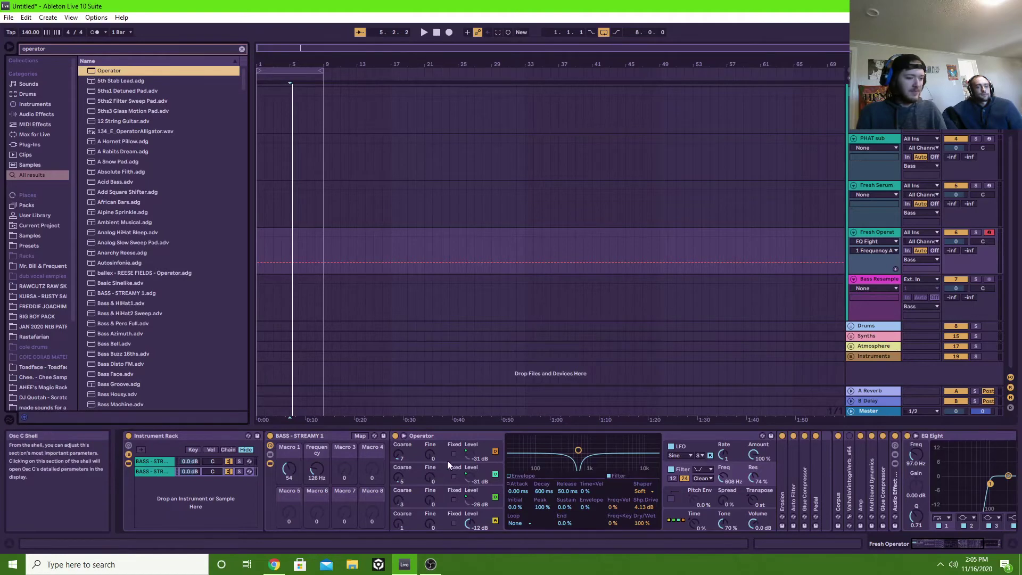
# Step: Swap the duplicated chain's Operator for the default Operator, then delete the duplicated chain from the Instrument Rack
pyautogui.click(445, 435)
pyautogui.press('q')
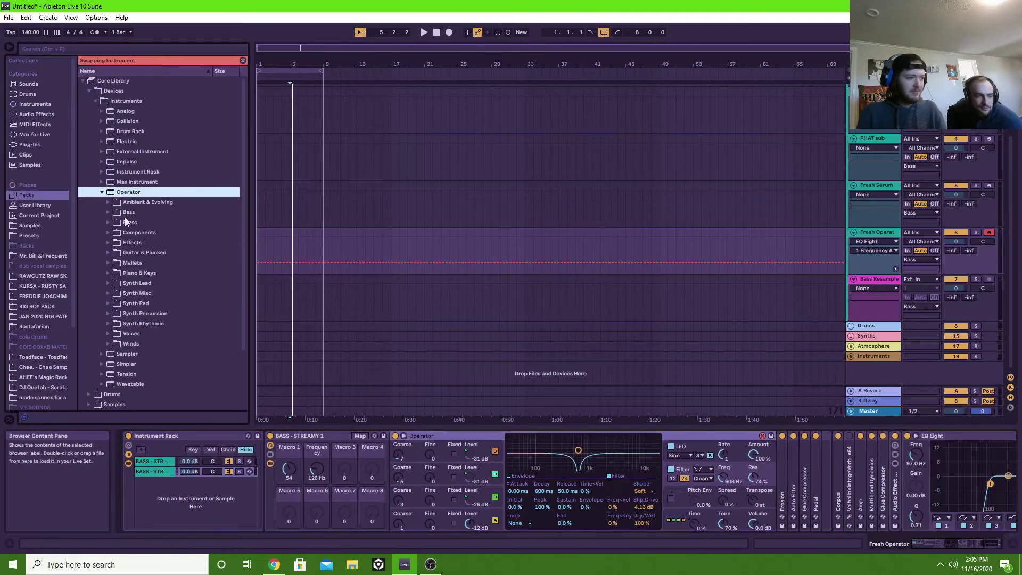
pyautogui.doubleClick(132, 192)
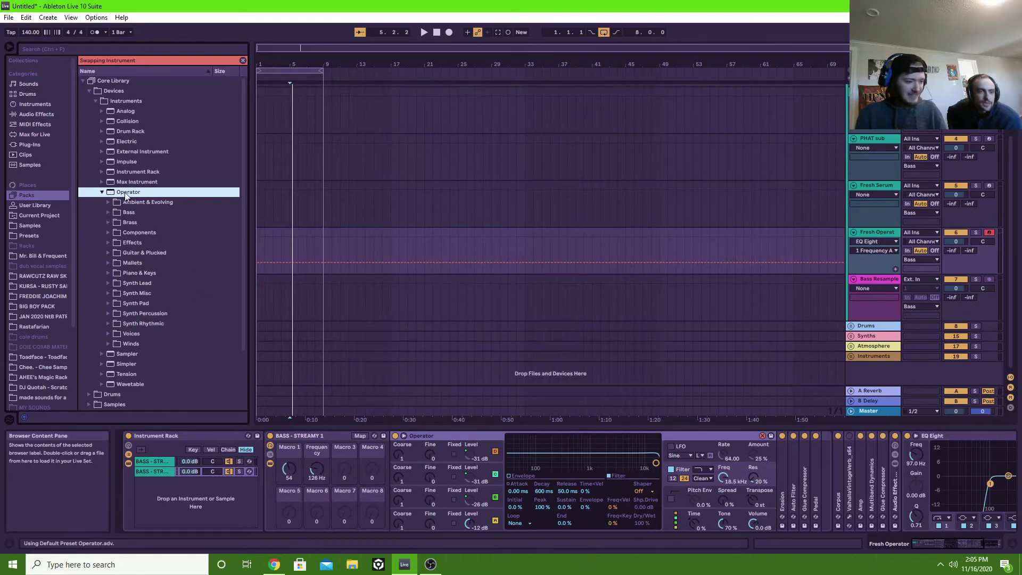
pyautogui.click(762, 435)
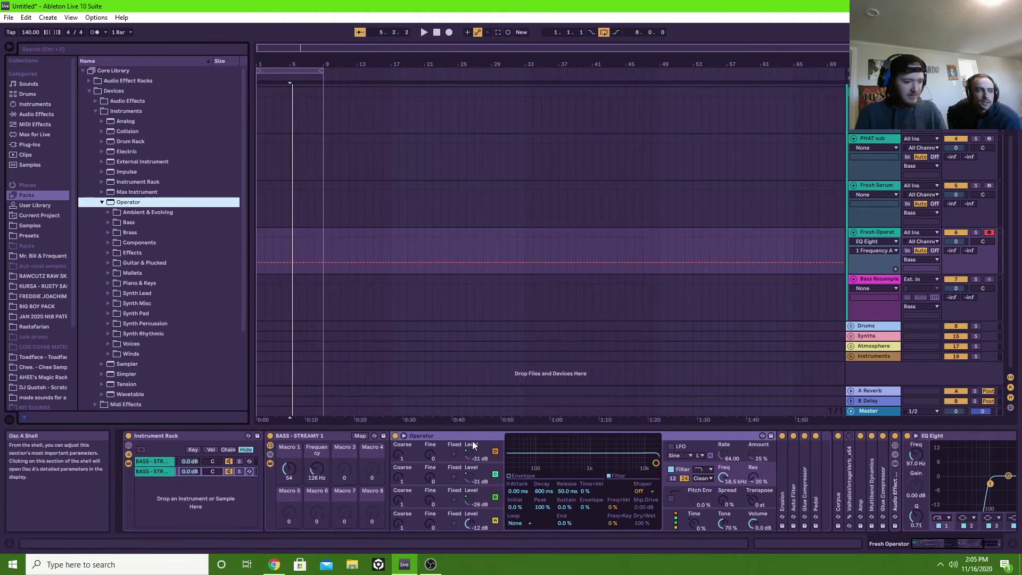
pyautogui.click(143, 469)
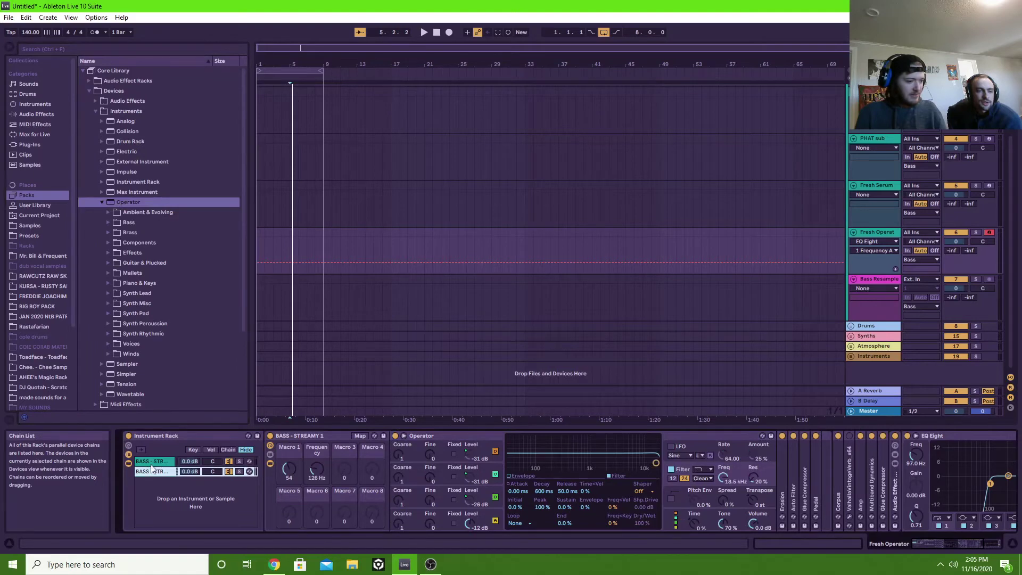
pyautogui.press('Delete')
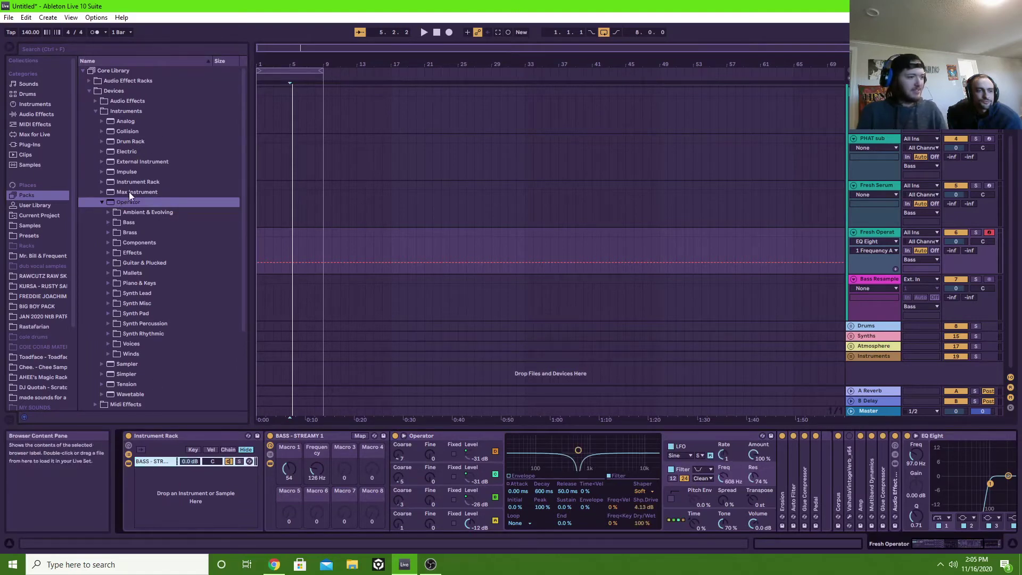
# Step: Add a default Operator as a second chain in the Instrument Rack and place an EQ Eight after it
pyautogui.moveTo(128, 202); pyautogui.dragTo(166, 475)
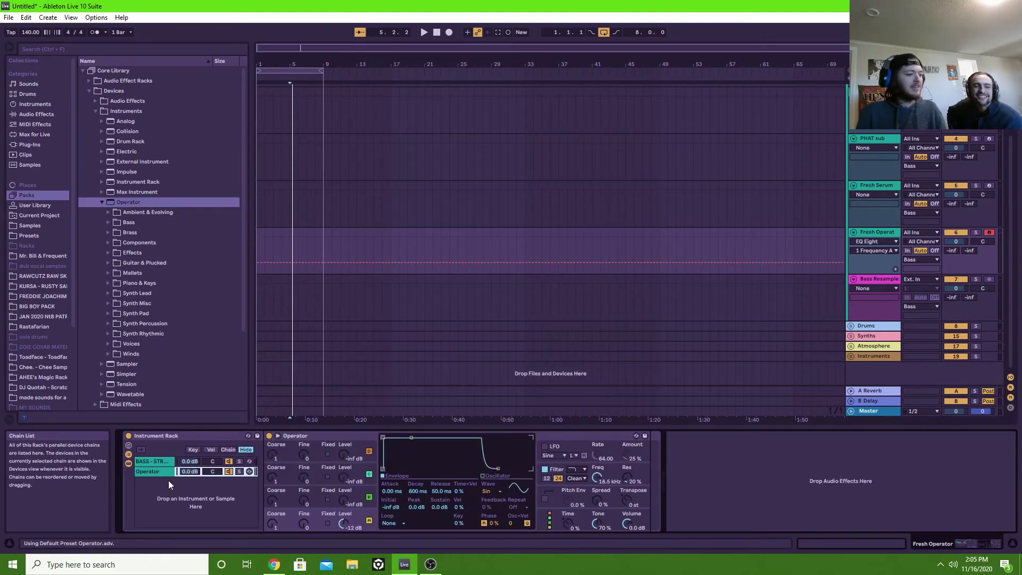
pyautogui.hotkey('ctrl', 'f')
pyautogui.write('eq')
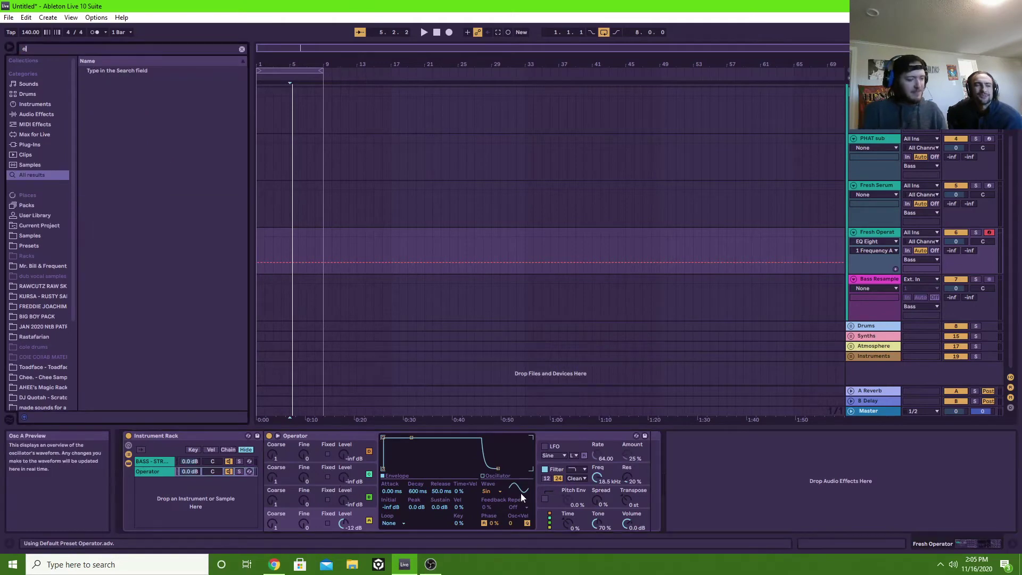
pyautogui.press('Down')
pyautogui.press('Down')
pyautogui.press('Return')
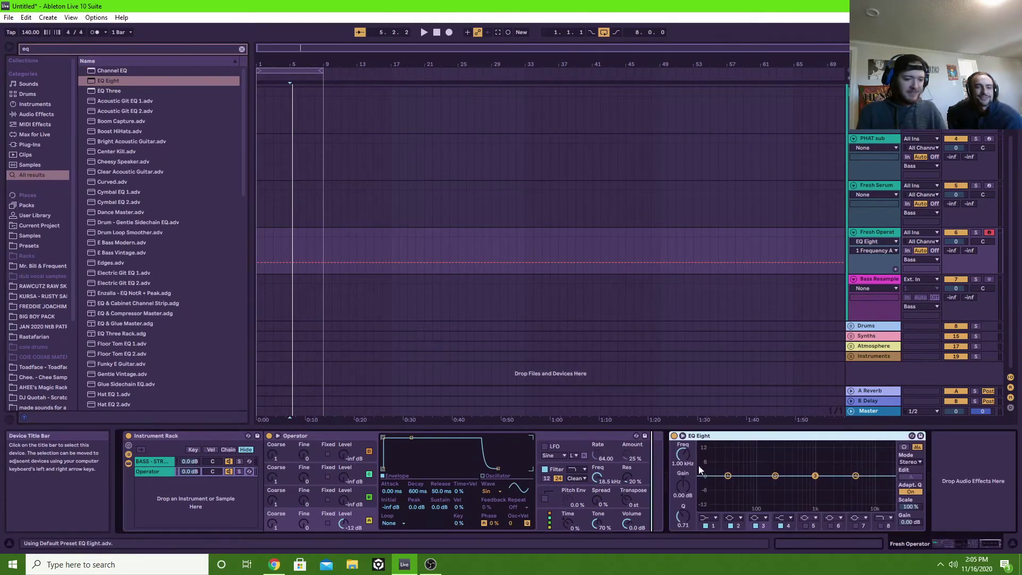
# Step: Set band 3 of the Operator chain's EQ Eight to a high cut at 97 Hz
pyautogui.click(741, 517)
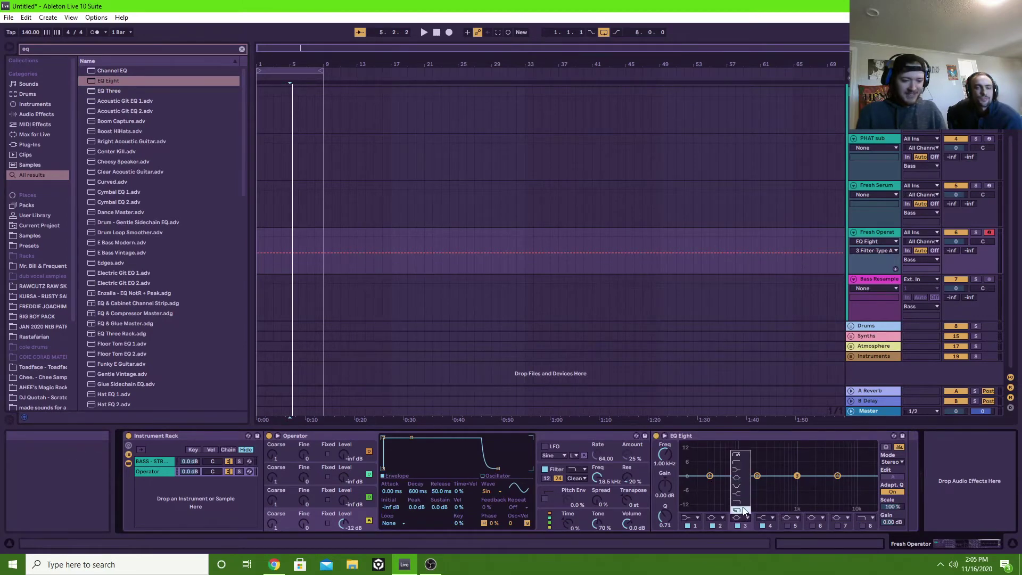
pyautogui.click(740, 509)
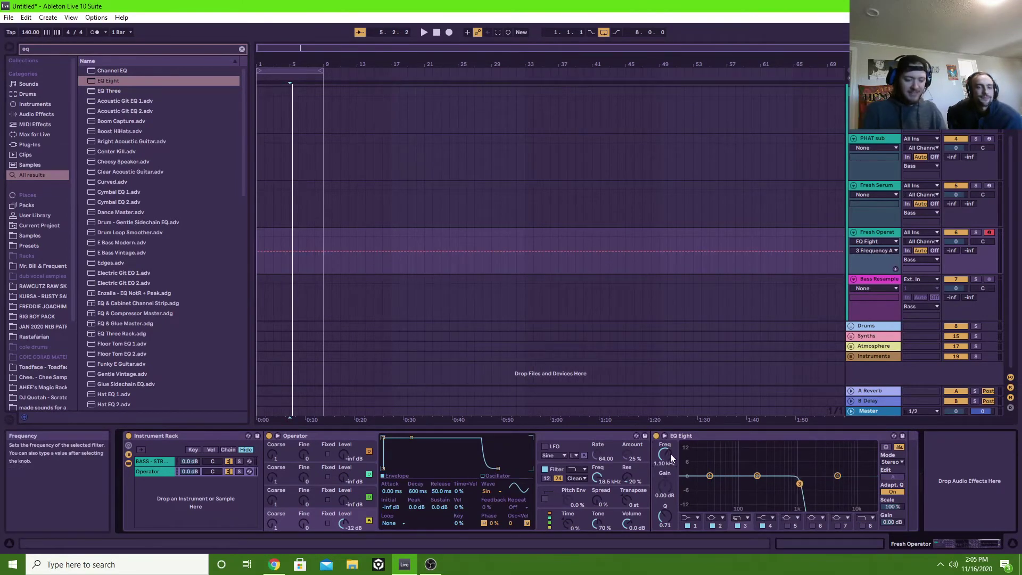
pyautogui.click(672, 455)
pyautogui.write('97')
pyautogui.press('Return')
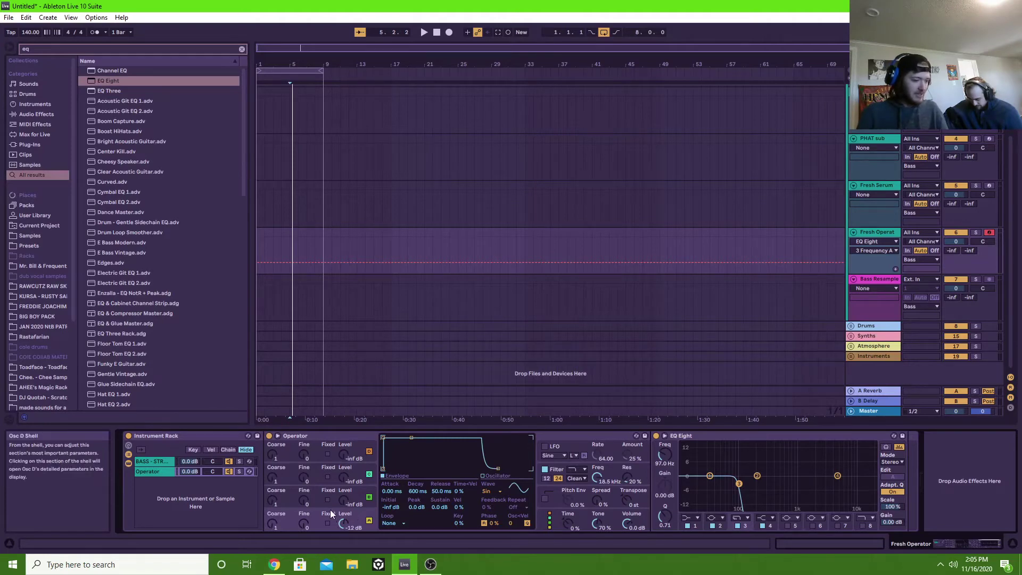
# Step: Set the new Operator's algorithm to the one with all four oscillators side by side in parallel
pyautogui.click(549, 524)
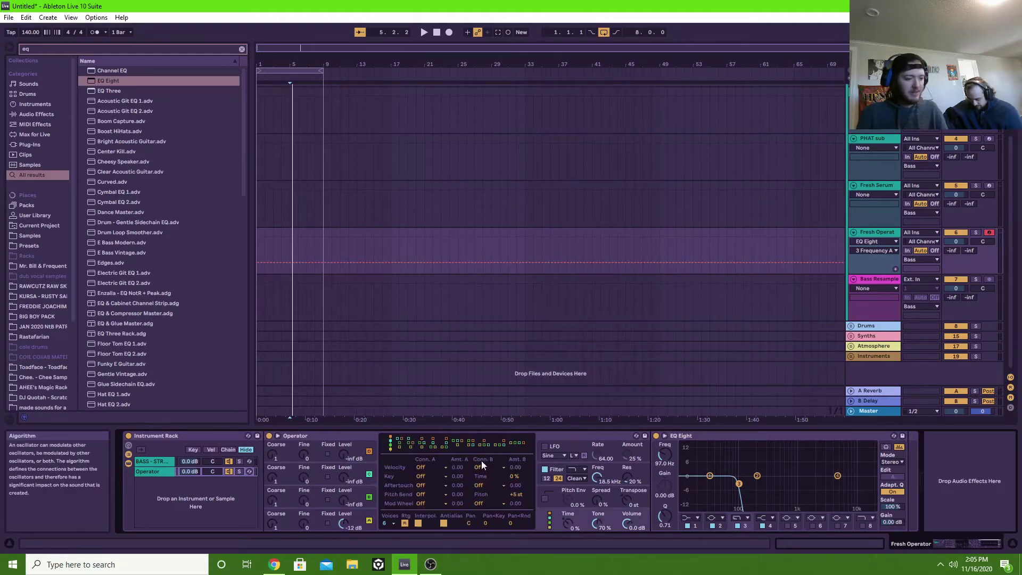
pyautogui.click(391, 521)
pyautogui.click(387, 421)
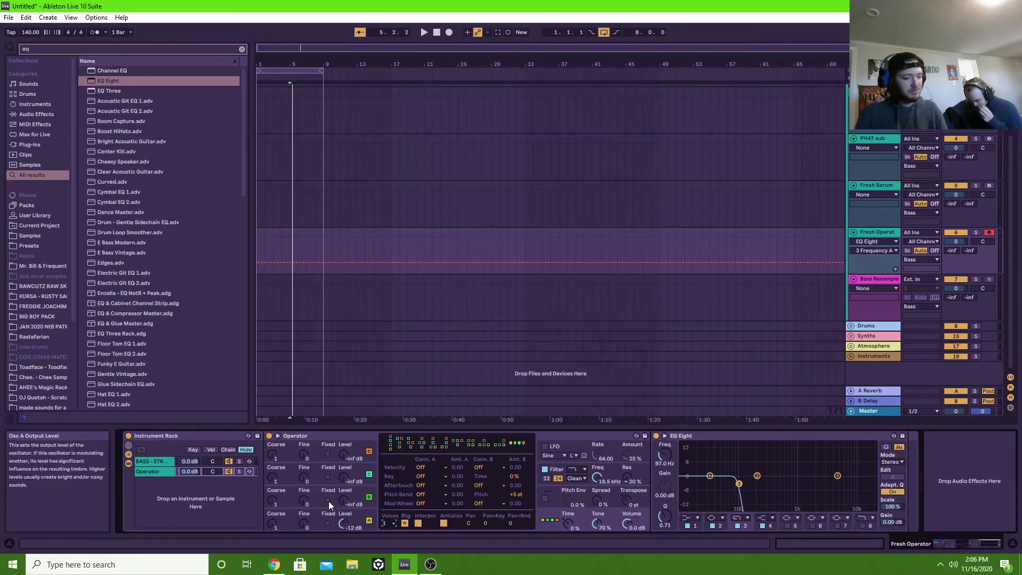
# Step: Set Operator's oscillator B to a coarse frequency of 2 and a level of -22 dB
pyautogui.click(276, 501)
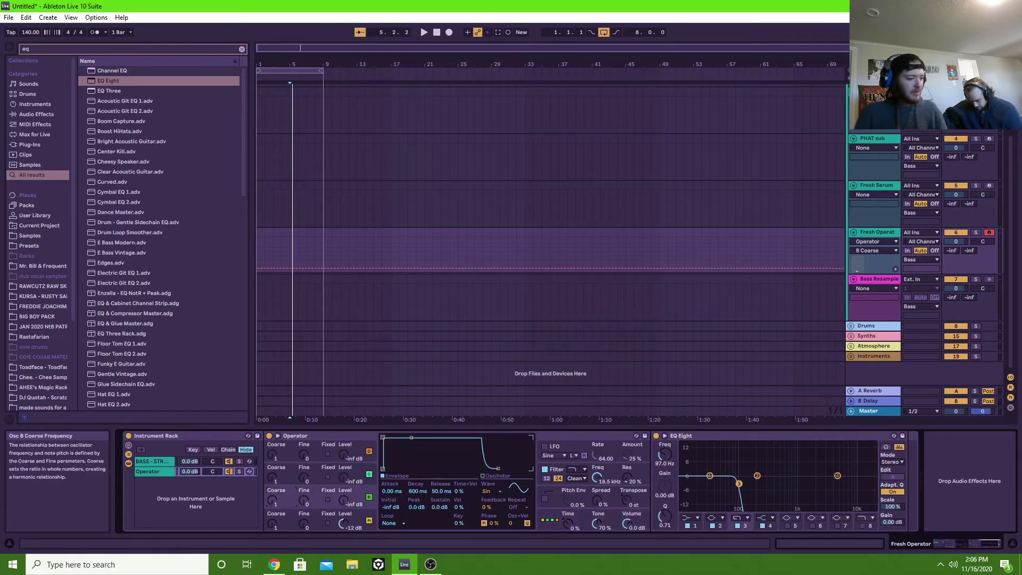
pyautogui.moveTo(277, 501); pyautogui.dragTo(276, 498)
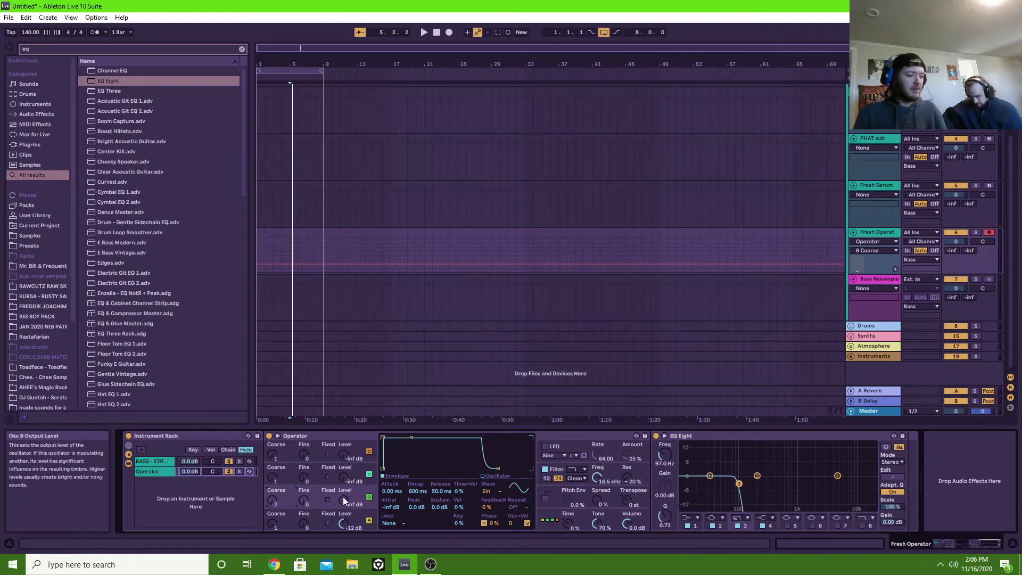
pyautogui.moveTo(343, 497); pyautogui.dragTo(342, 485)
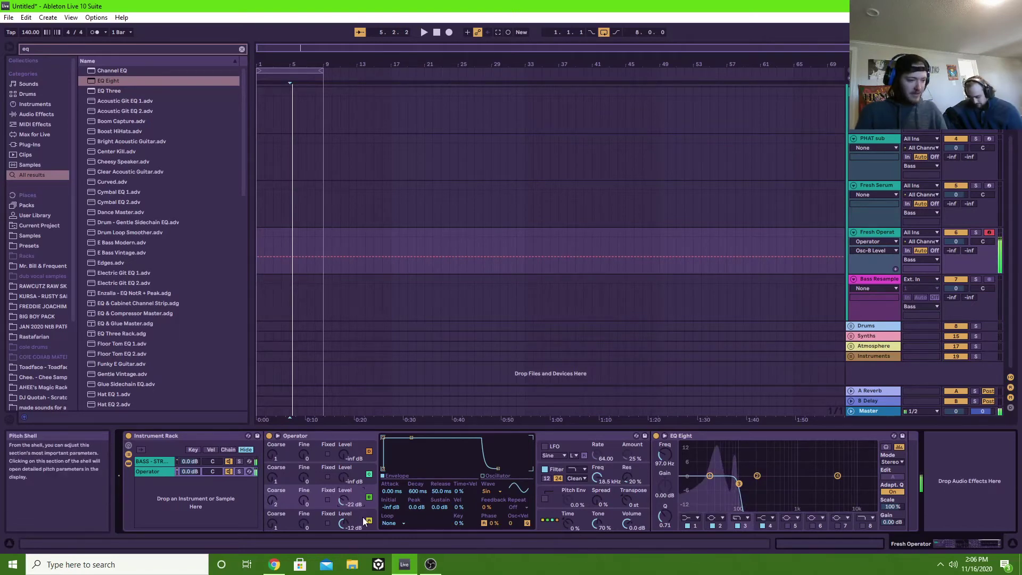
# Step: Solo the Operator chain in the Instrument Rack and add the SPAN analyzer after its EQ Eight
pyautogui.click(238, 471)
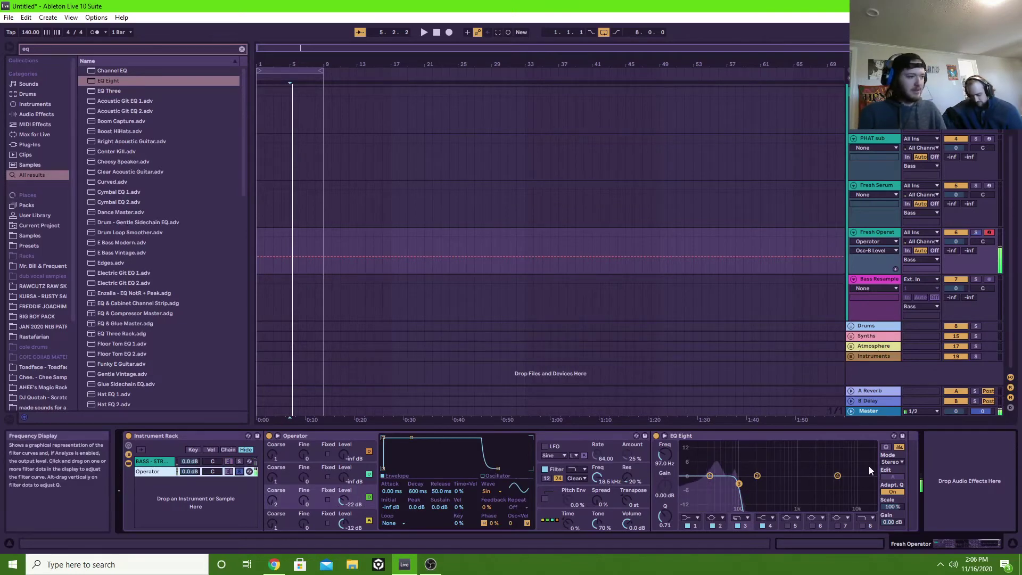
pyautogui.hotkey('ctrl', 'f')
pyautogui.write('span')
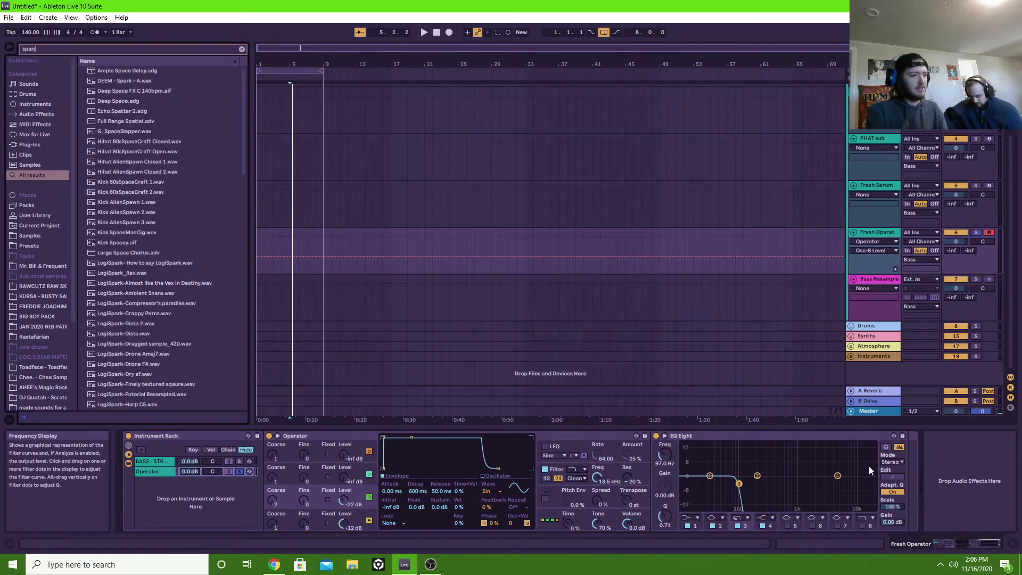
pyautogui.press('Down')
pyautogui.press('Down')
pyautogui.press('Return')
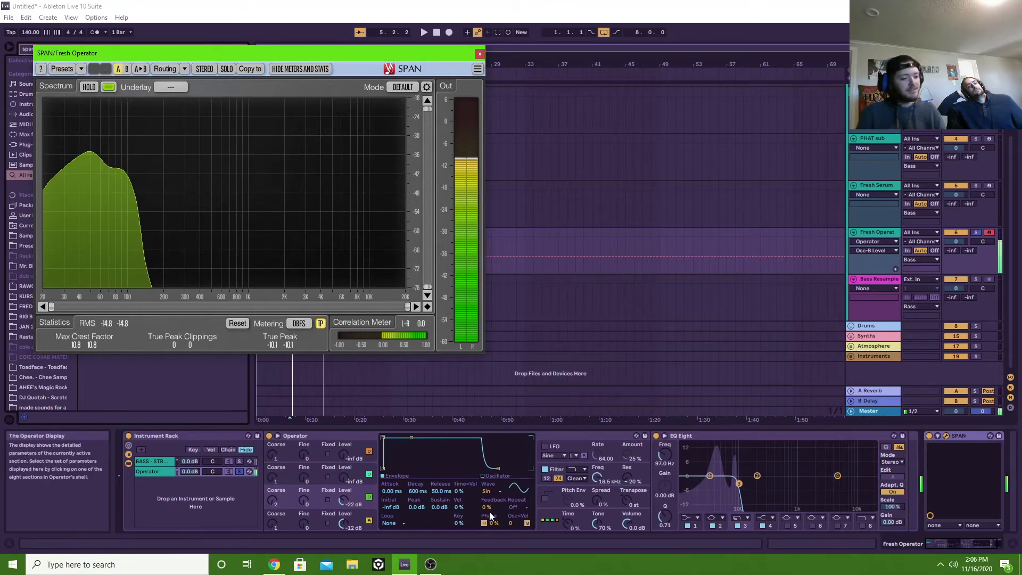
# Step: Set the phase of Operator's oscillator B to 35 %
pyautogui.moveTo(499, 523); pyautogui.dragTo(499, 514)
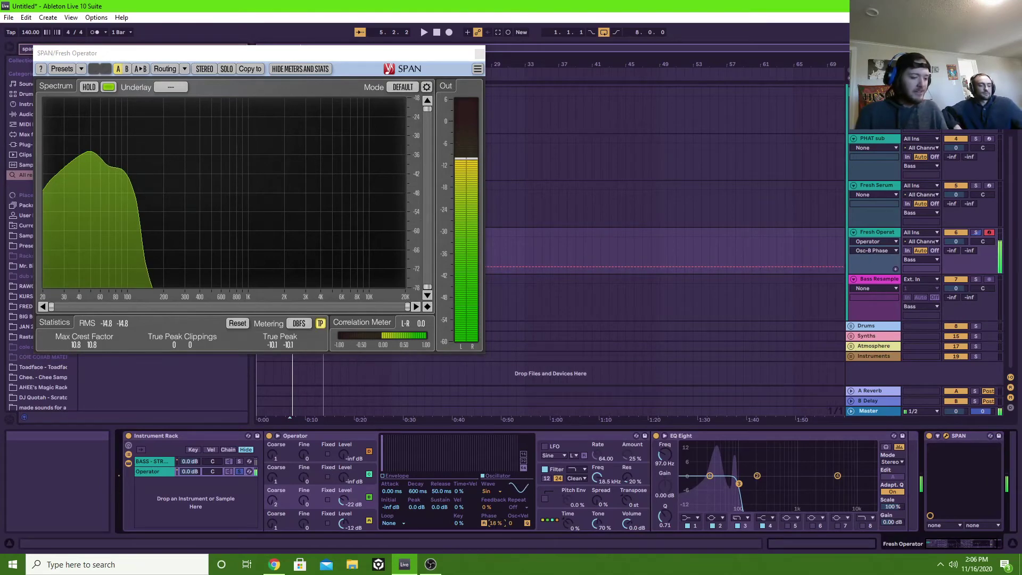
pyautogui.moveTo(499, 500); pyautogui.dragTo(499, 485)
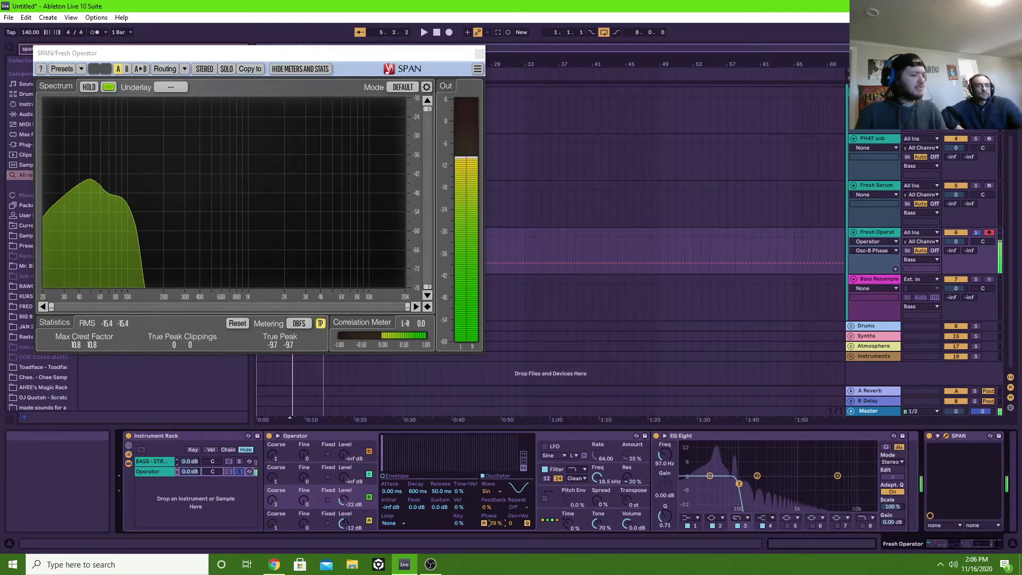
pyautogui.moveTo(496, 523); pyautogui.dragTo(496, 517)
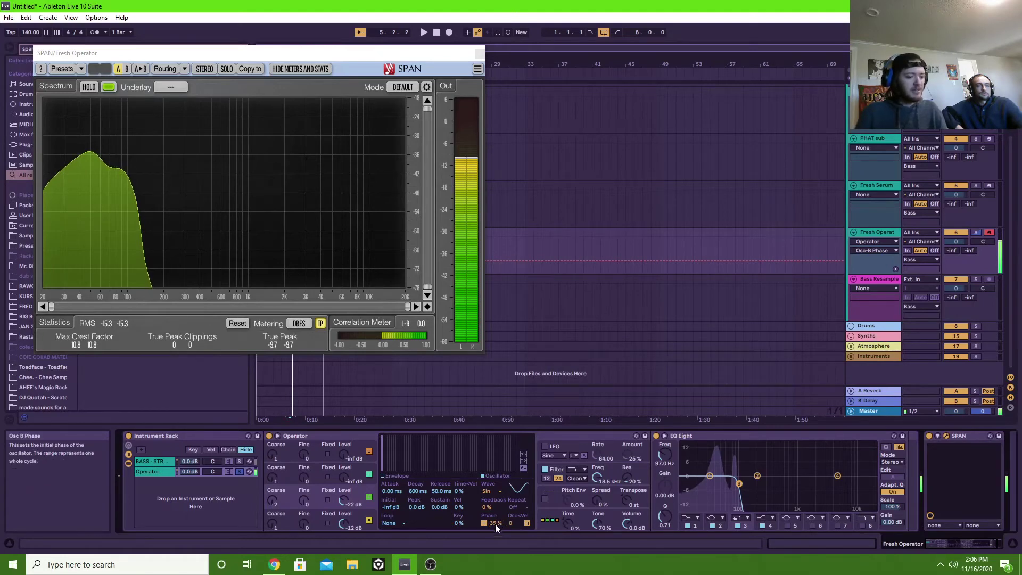
pyautogui.moveTo(495, 523); pyautogui.dragTo(496, 518)
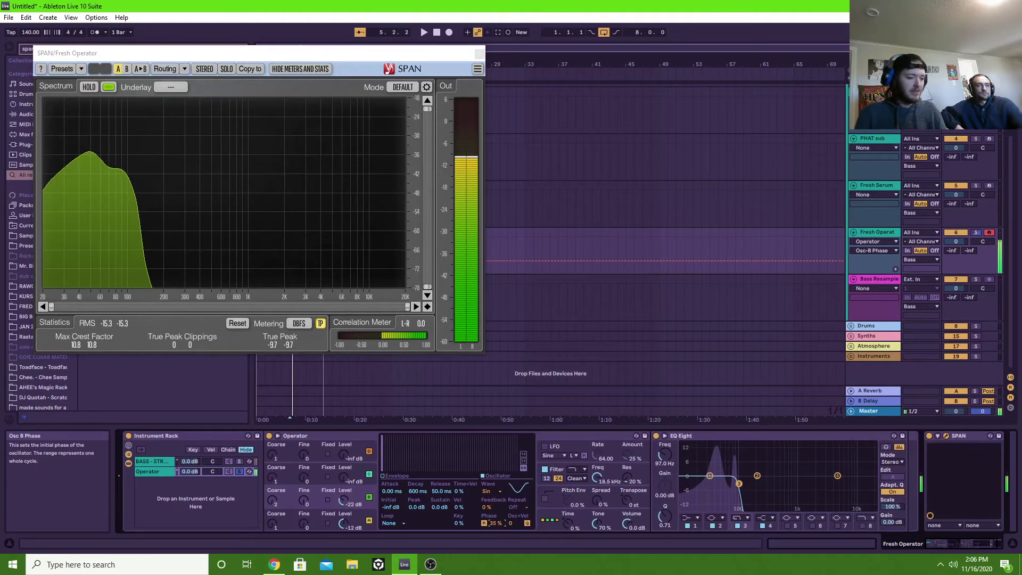
# Step: Set the phase of Operator's oscillator B to 36 % and close the SPAN analyzer window
pyautogui.moveTo(496, 523); pyautogui.dragTo(496, 525)
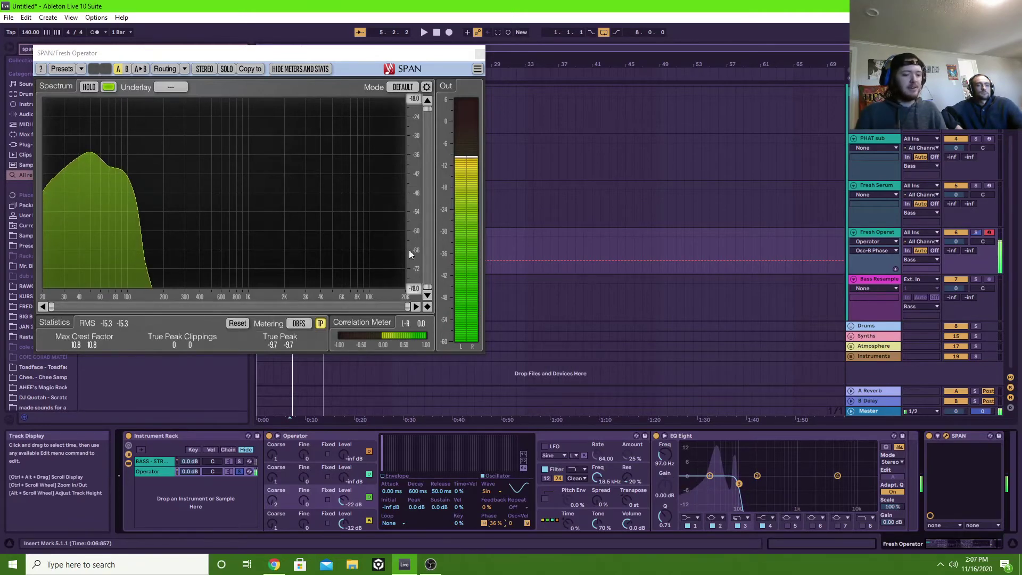
pyautogui.click(479, 54)
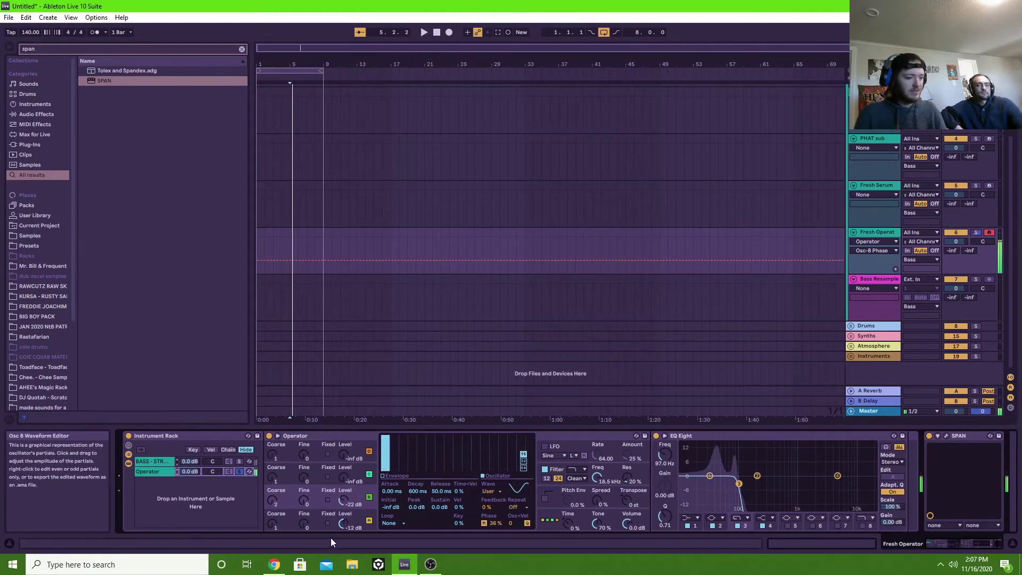
pyautogui.click(308, 522)
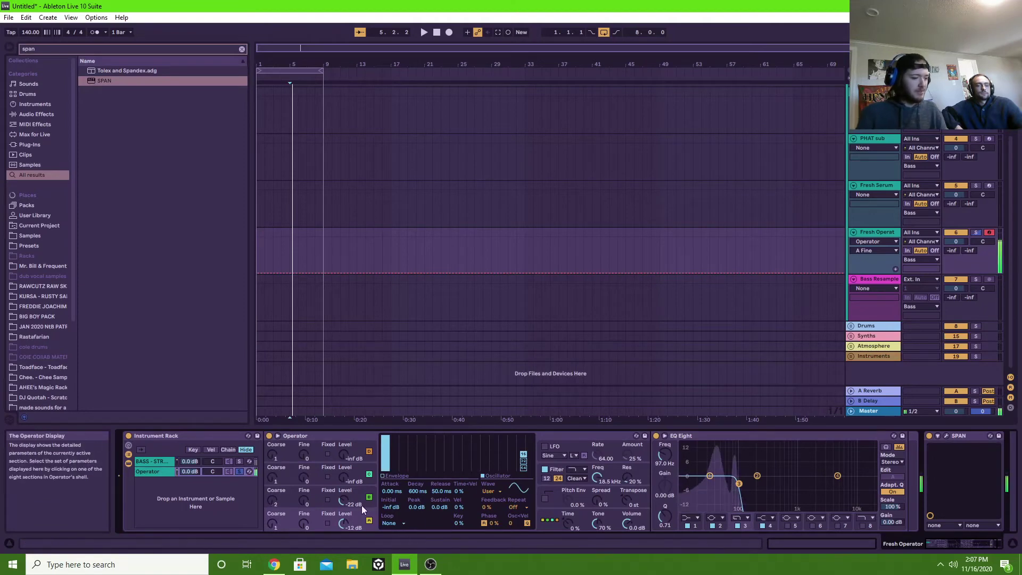
# Step: Unsolo the Operator chain and set BASS - STREAMY 1's Macro 1 to 110 and its Frequency macro to 288 Hz
pyautogui.click(239, 471)
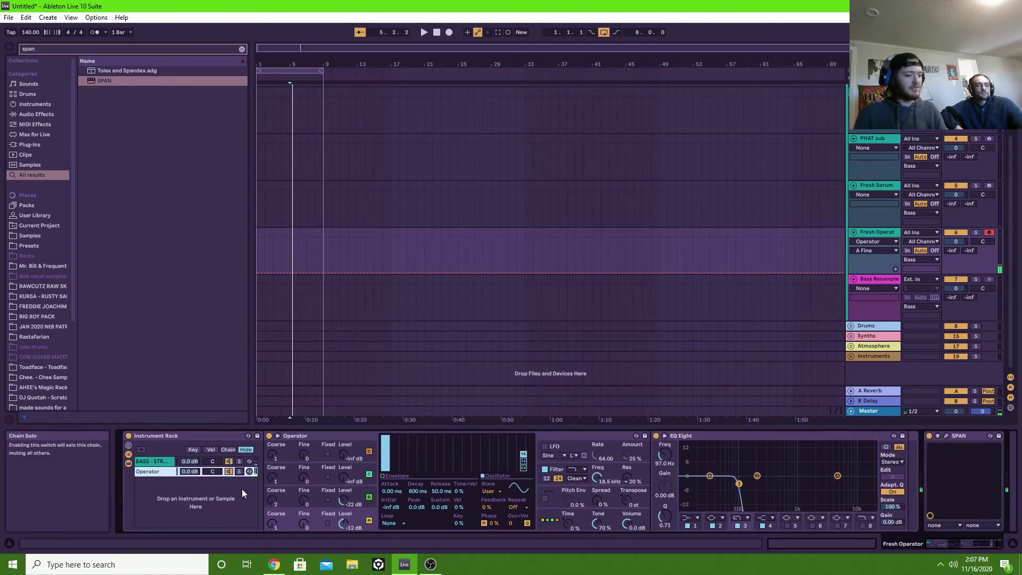
pyautogui.click(154, 472)
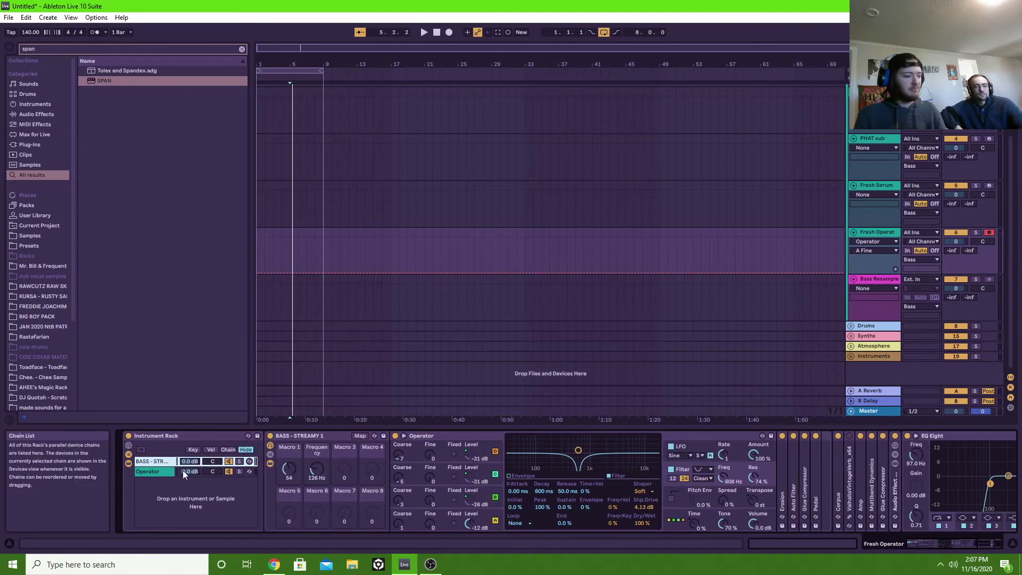
pyautogui.click(152, 474)
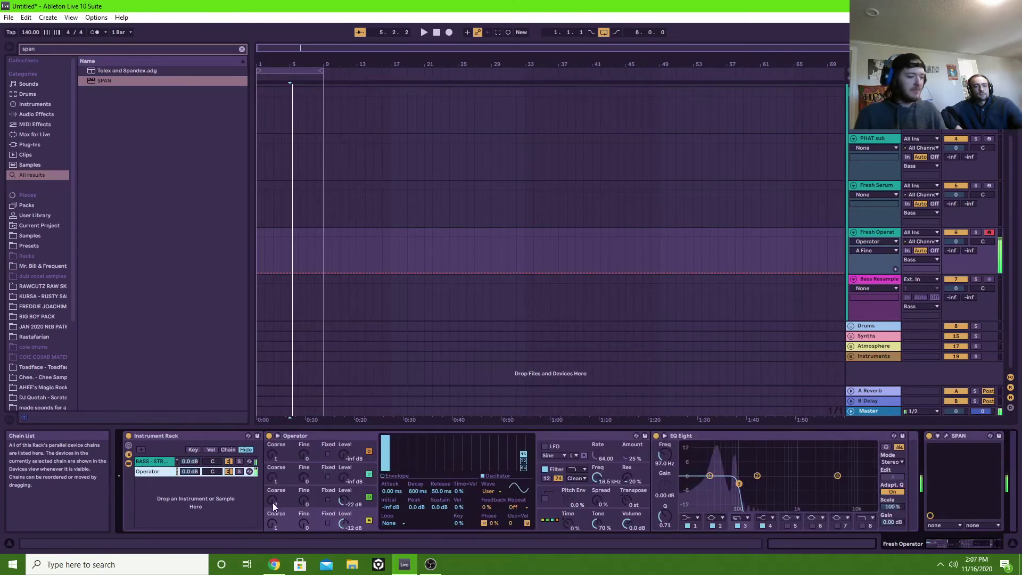
pyautogui.click(154, 461)
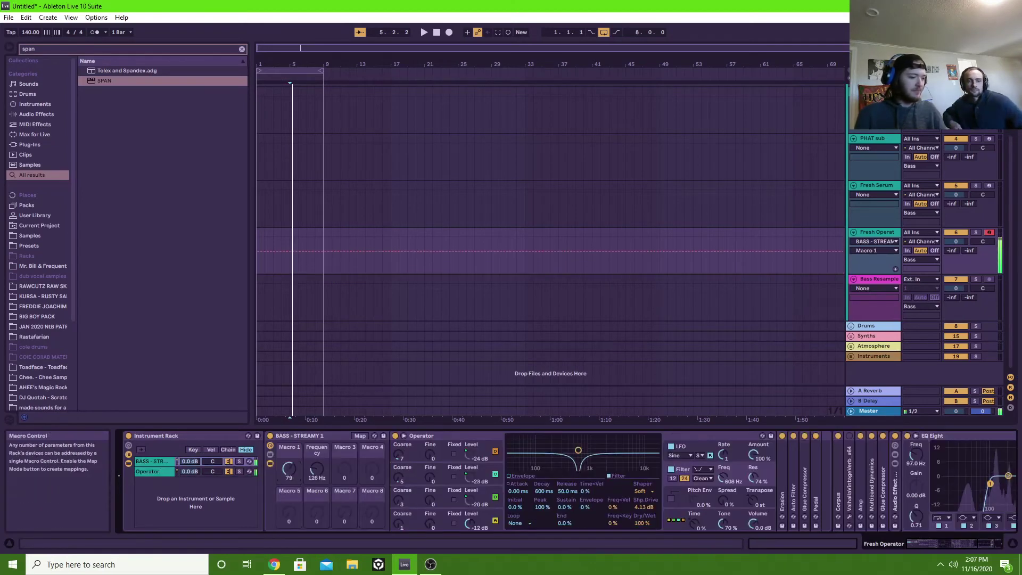
pyautogui.moveTo(289, 468); pyautogui.dragTo(317, 447)
pyautogui.moveTo(289, 479); pyautogui.dragTo(289, 452)
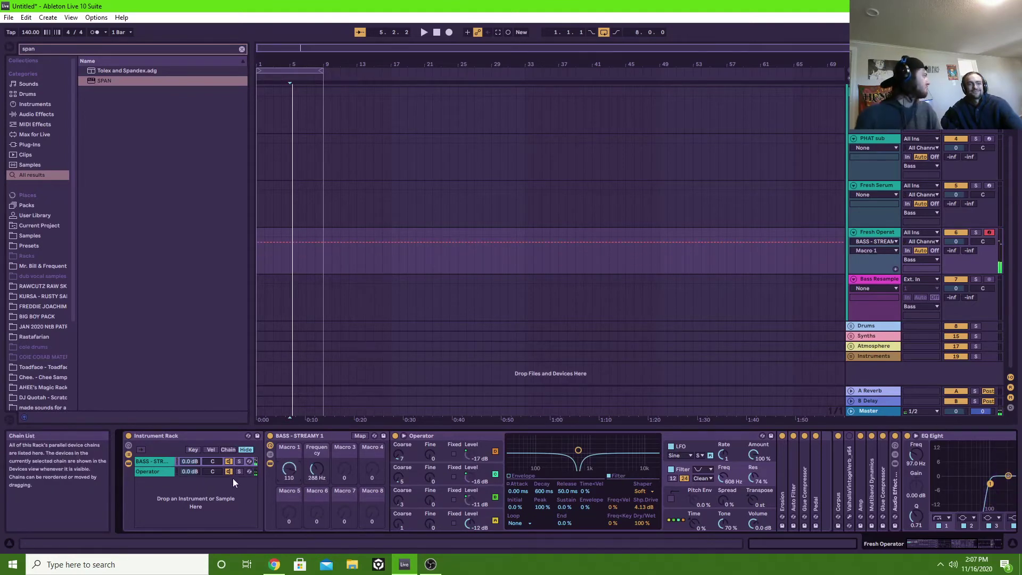
# Step: Rename the outer Instrument Rack as BASS - STREAMY BASS 2 and save it as a preset in the User Library
pyautogui.click(171, 438)
pyautogui.hotkey('ctrl', 'r')
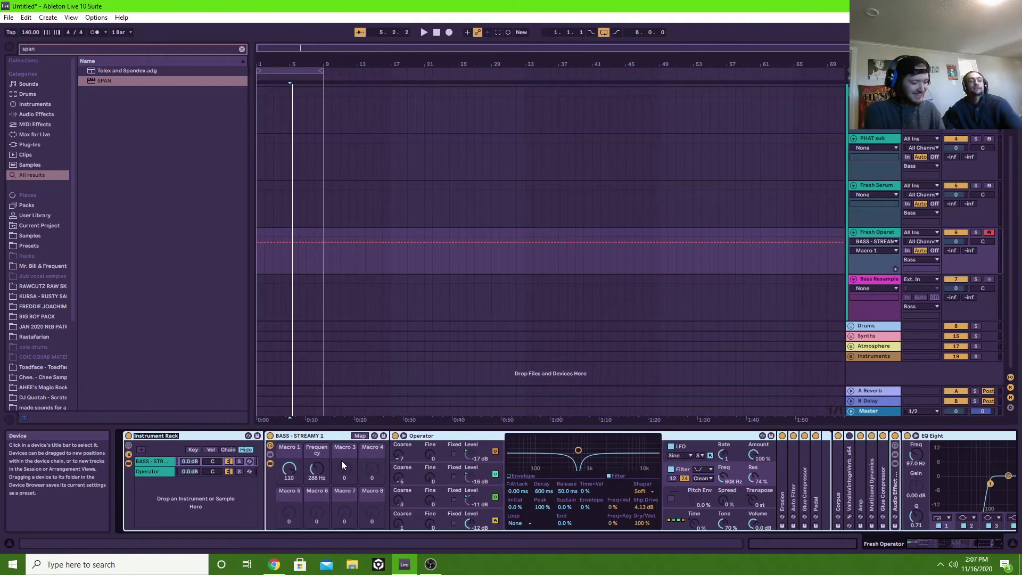
pyautogui.write('BASS - STREAMY BASS 2')
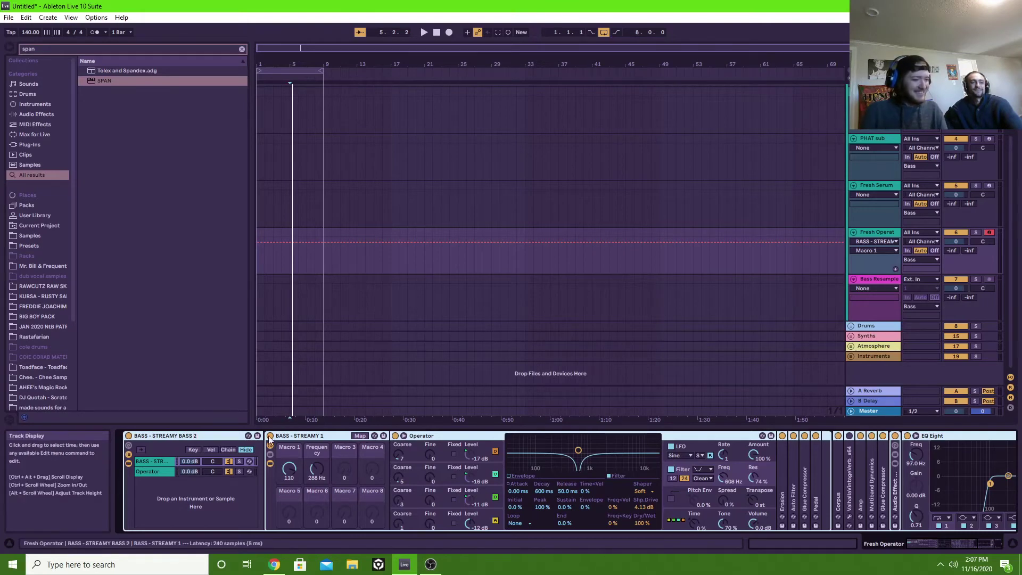
pyautogui.click(249, 436)
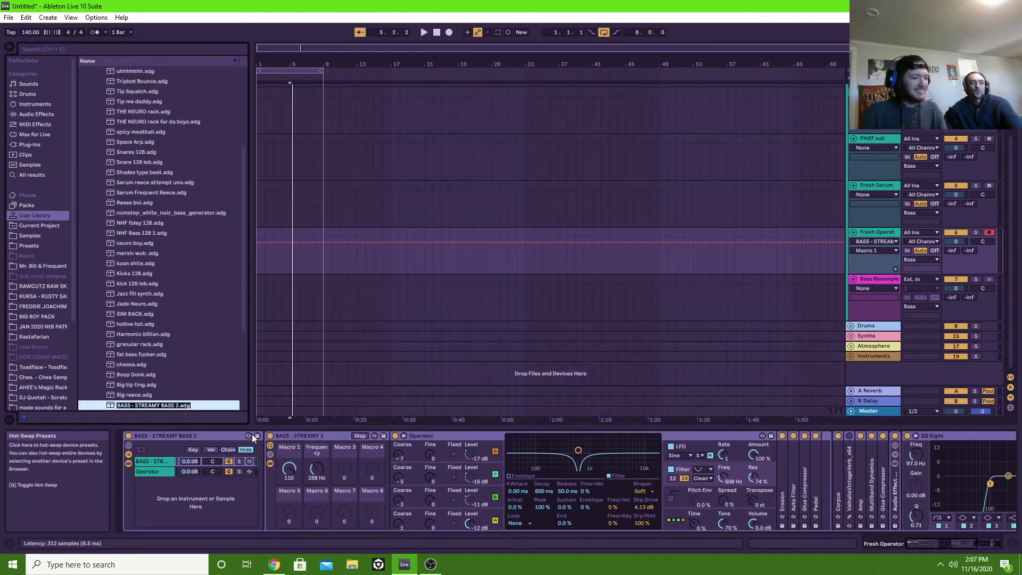
pyautogui.click(251, 433)
pyautogui.scroll(-3, 208, 312)
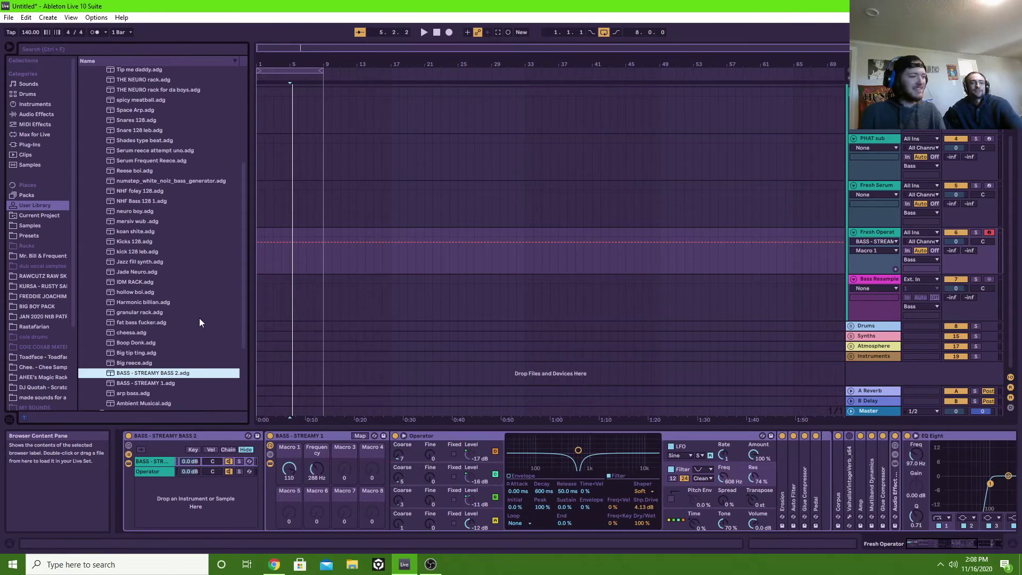
pyautogui.scroll(-2, 190, 327)
pyautogui.scroll(6, 206, 359)
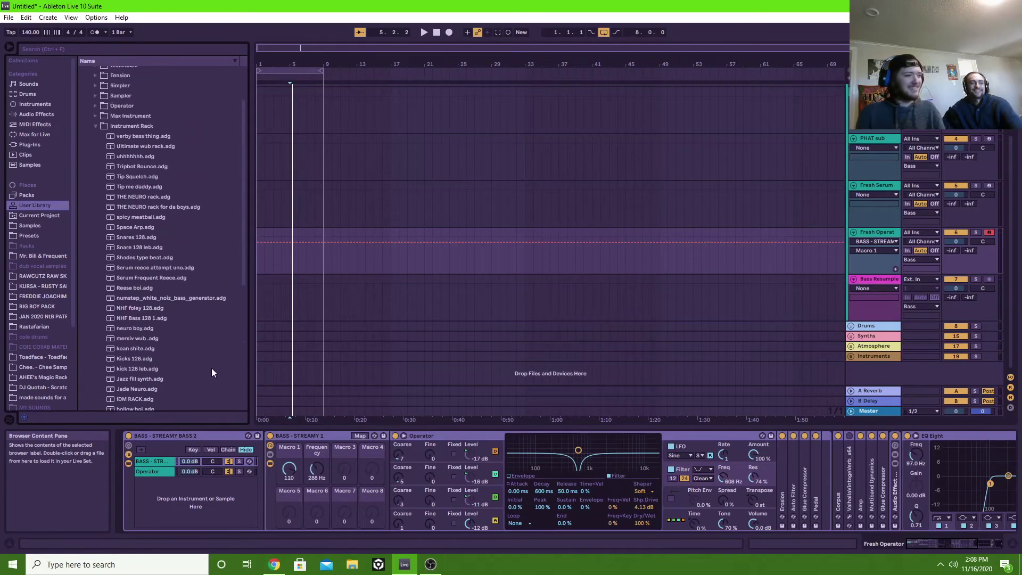
pyautogui.scroll(2, 212, 369)
# Step: Fold the SPAN and BASS - STREAMY 1 devices and insert a Glue Compressor directly after the BASS - STREAMY BASS 2 rack
pyautogui.doubleClick(174, 434)
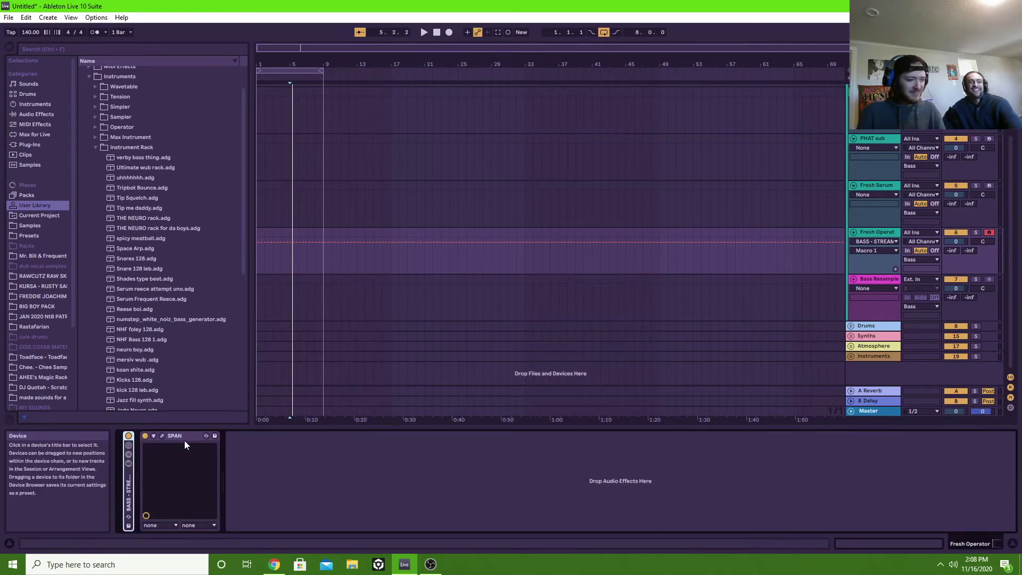
pyautogui.doubleClick(188, 438)
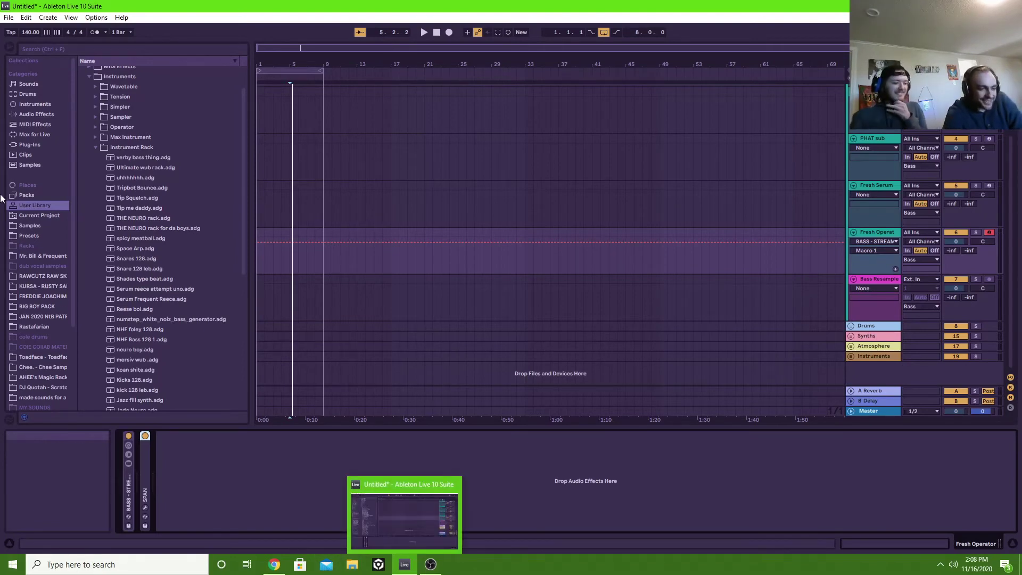
pyautogui.doubleClick(128, 495)
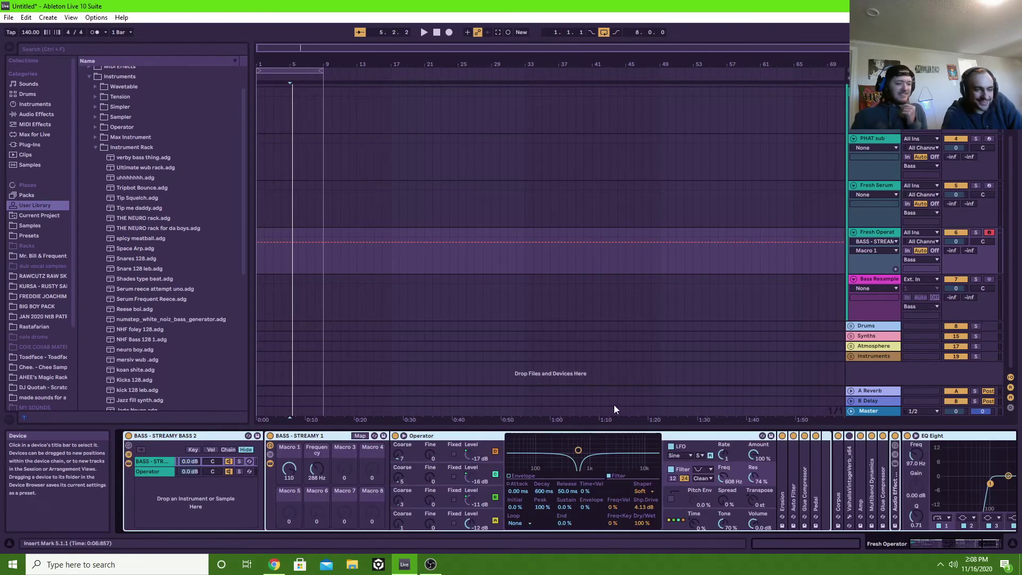
pyautogui.doubleClick(307, 435)
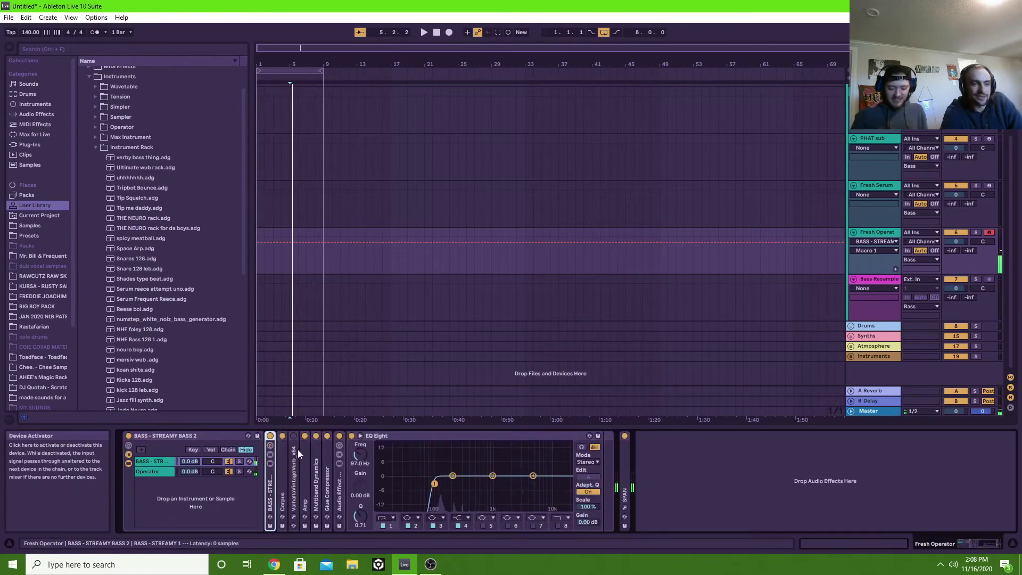
pyautogui.click(27, 114)
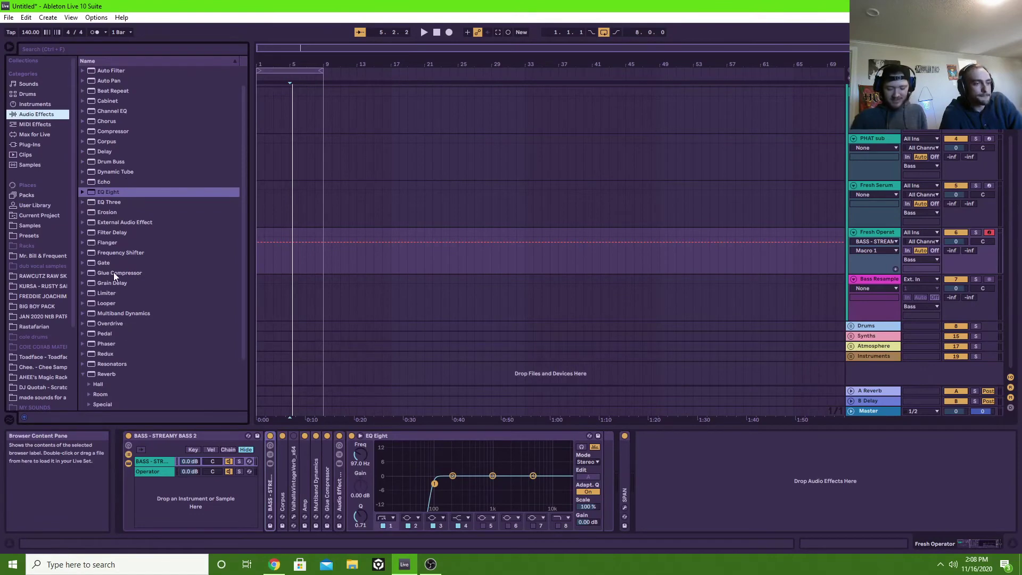
pyautogui.moveTo(114, 272); pyautogui.dragTo(607, 477)
# Step: Group BASS - STREAMY BASS 2 and the Glue Compressor into a new Instrument Rack and enable the compressor's Soft clip
pyautogui.click(191, 436)
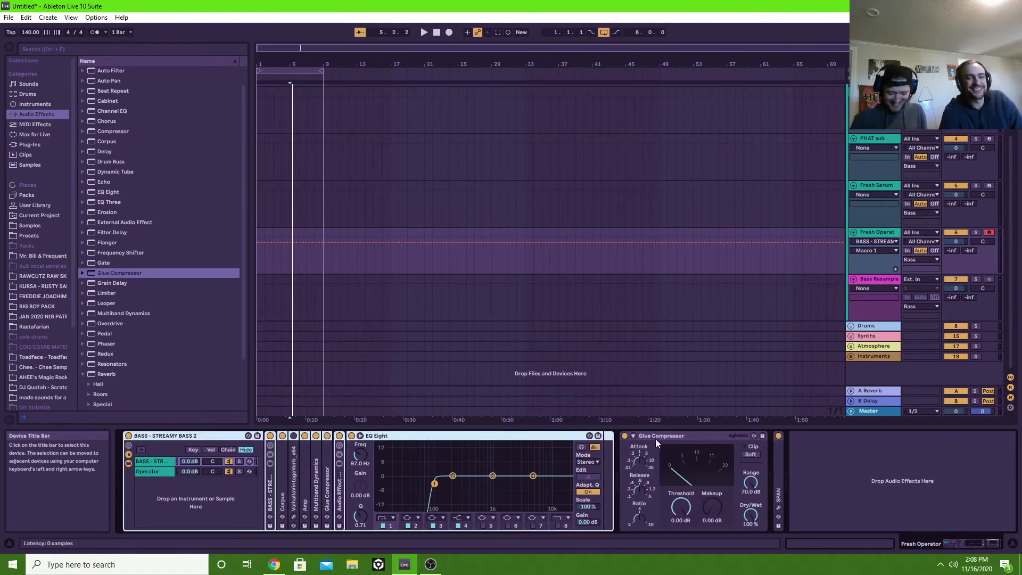
pyautogui.click(753, 449)
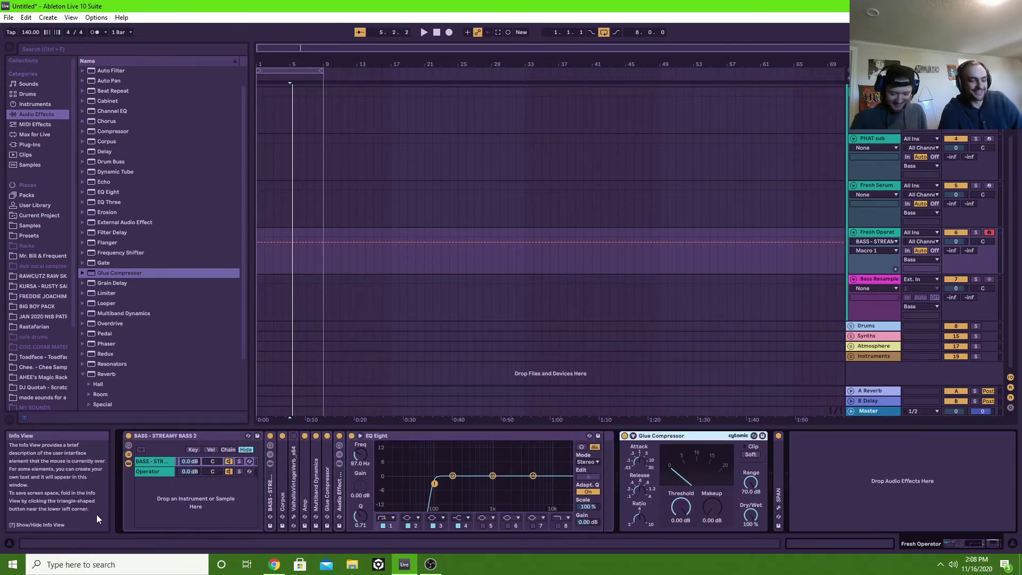
pyautogui.click(165, 446)
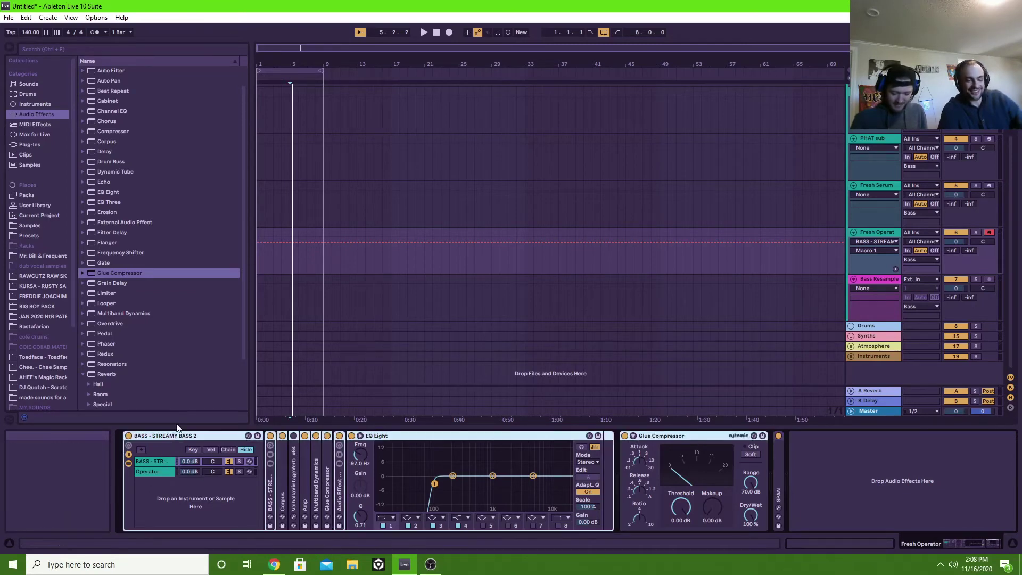
pyautogui.hotkey('ctrl', 'g')
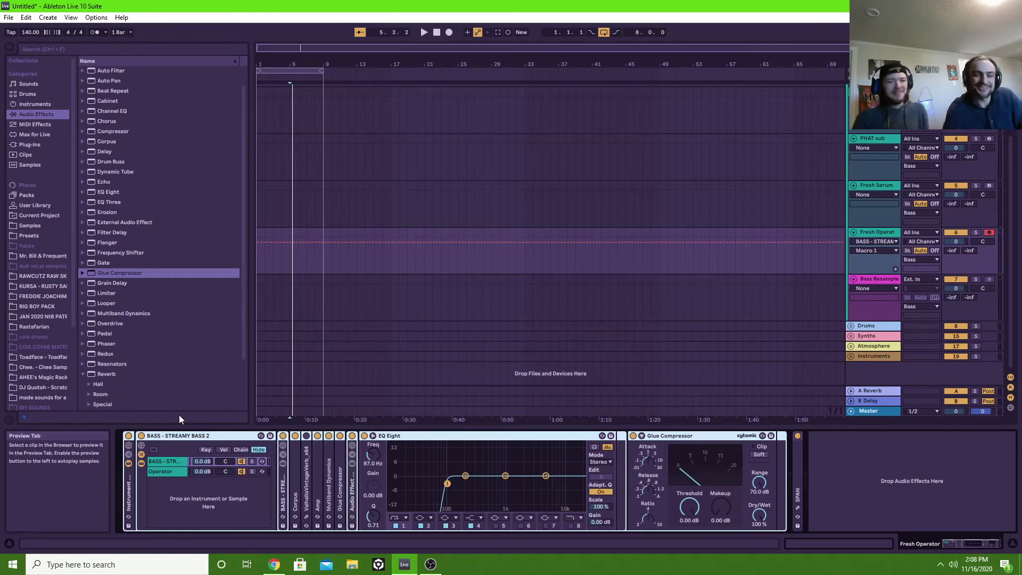
pyautogui.click(761, 454)
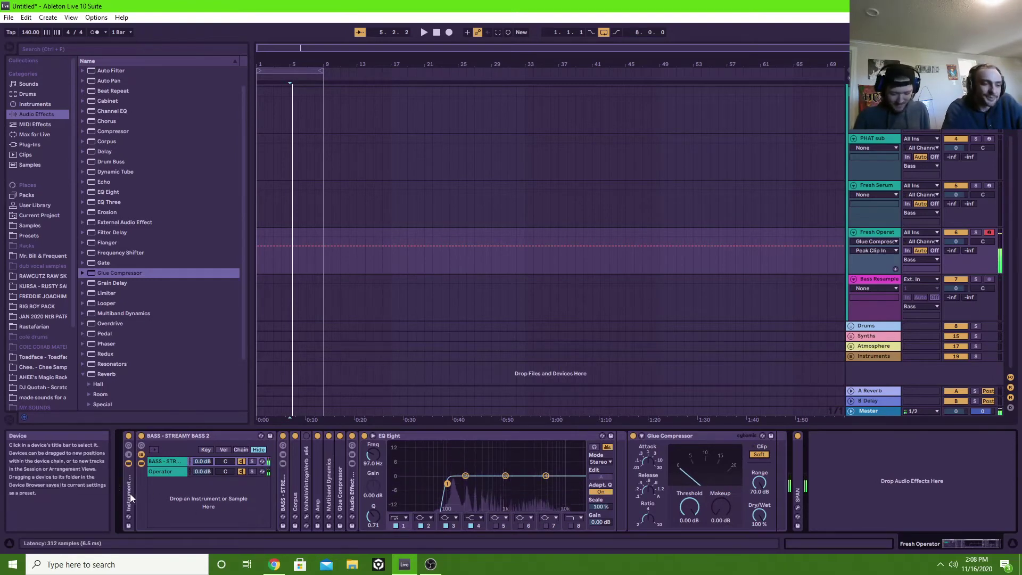
# Step: Unfold the BASS - STREAMY 1 rack in its chain and lower its Macro 1 to 37
pyautogui.click(171, 461)
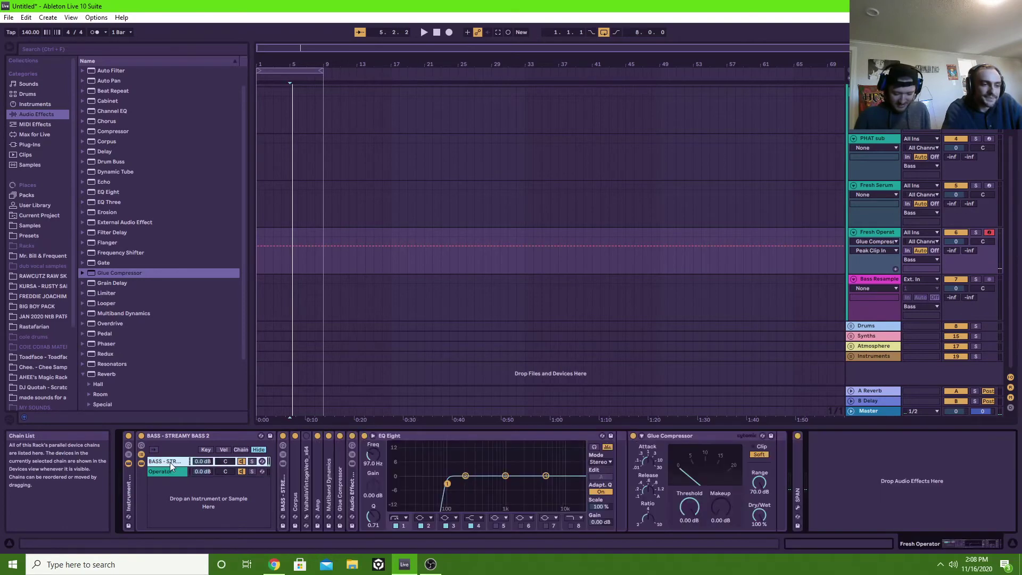
pyautogui.doubleClick(282, 482)
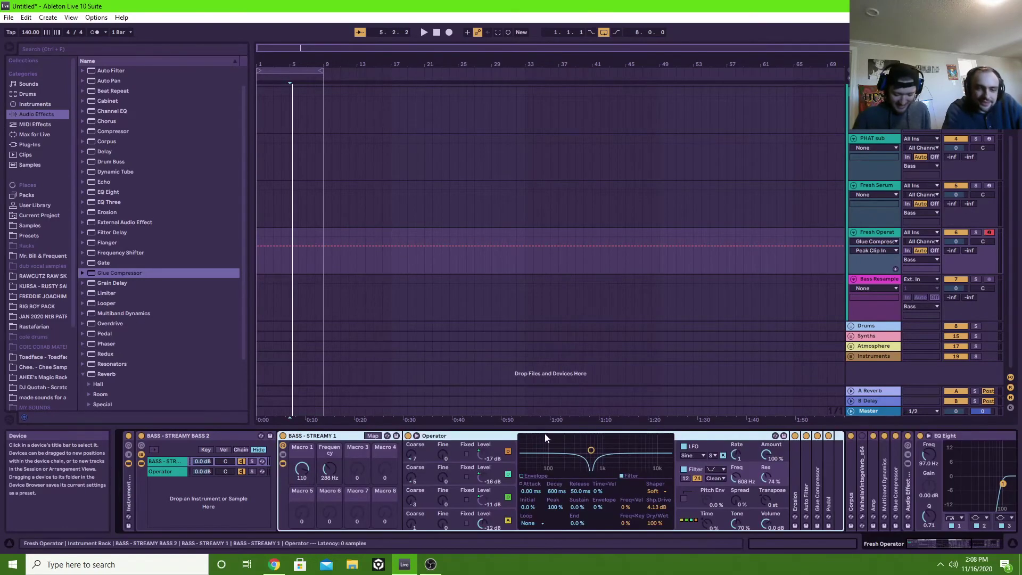
pyautogui.moveTo(964, 538)
pyautogui.mouseDown()
pyautogui.moveTo(985, 536)
pyautogui.moveTo(953, 546)
pyautogui.mouseUp()
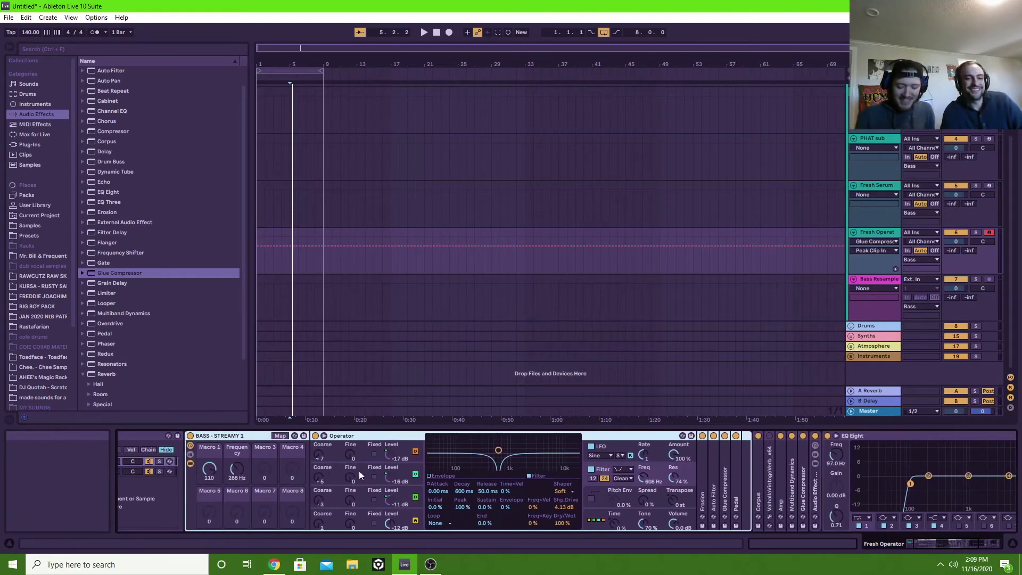
pyautogui.moveTo(213, 470); pyautogui.dragTo(213, 504)
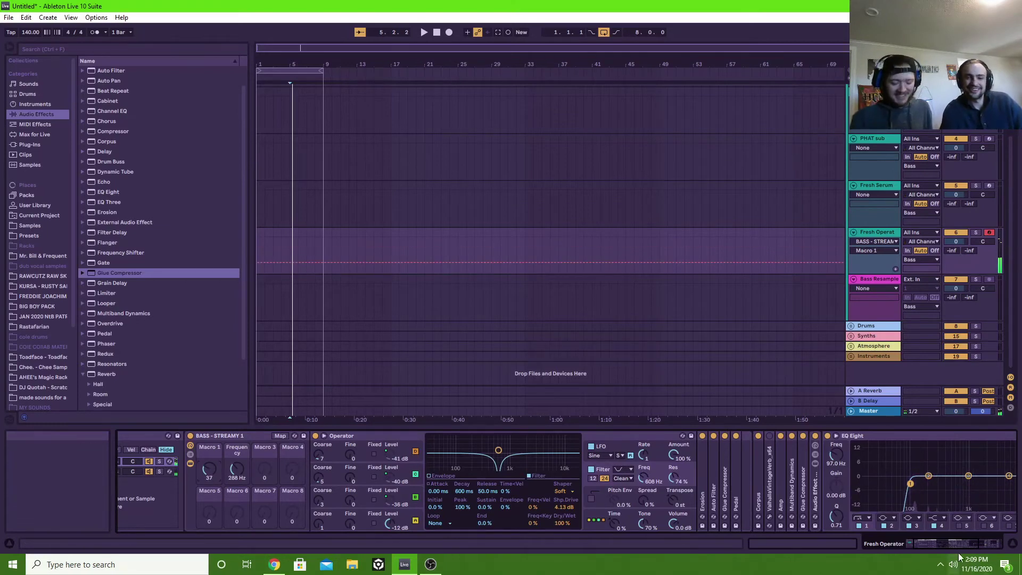
# Step: Set the Glue Compressor's makeup gain to 1.43 dB and fold the EQ Eight before it
pyautogui.click(978, 540)
pyautogui.click(876, 508)
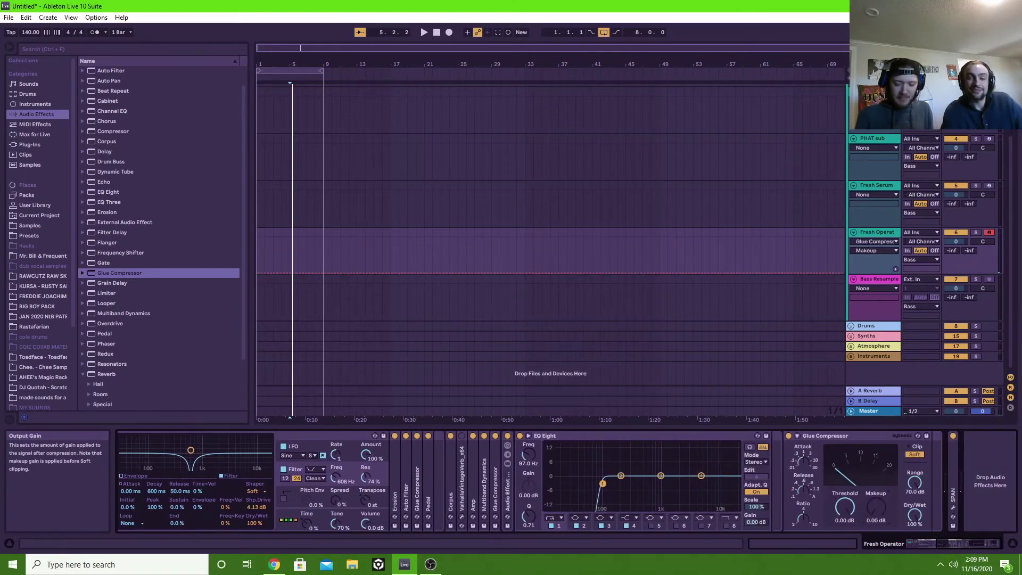
pyautogui.click(973, 544)
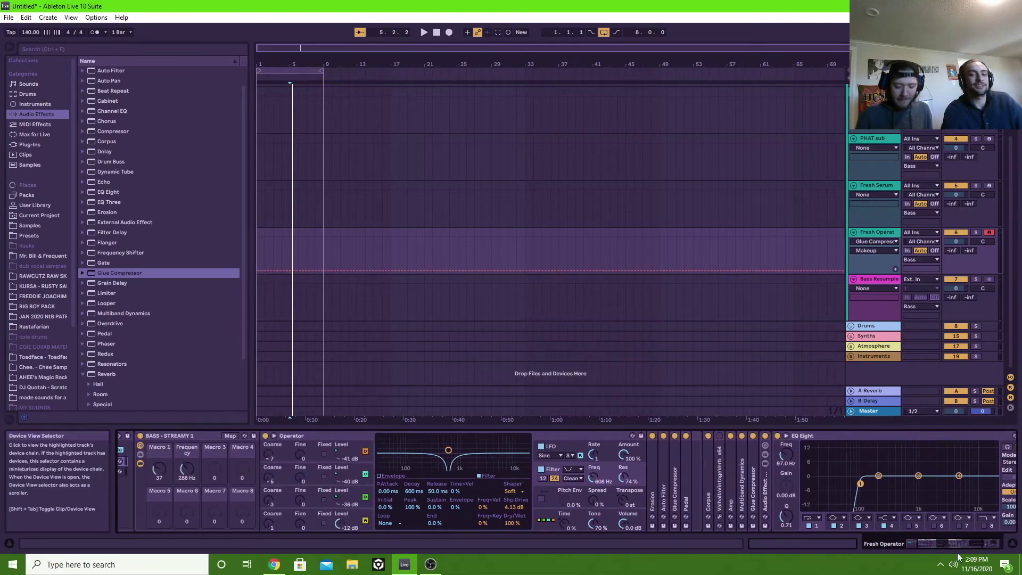
pyautogui.click(862, 436)
pyautogui.doubleClick(860, 437)
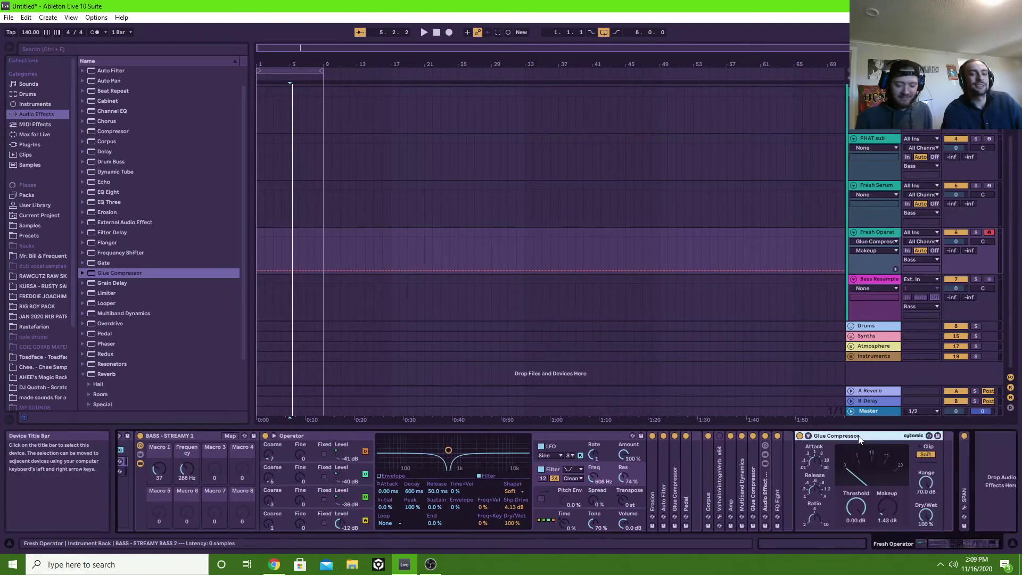
# Step: Sweep BASS - STREAMY 1's macros while playing, ending with Macro 1 at 0 and Frequency at 19.9 kHz
pyautogui.moveTo(959, 544); pyautogui.dragTo(947, 546)
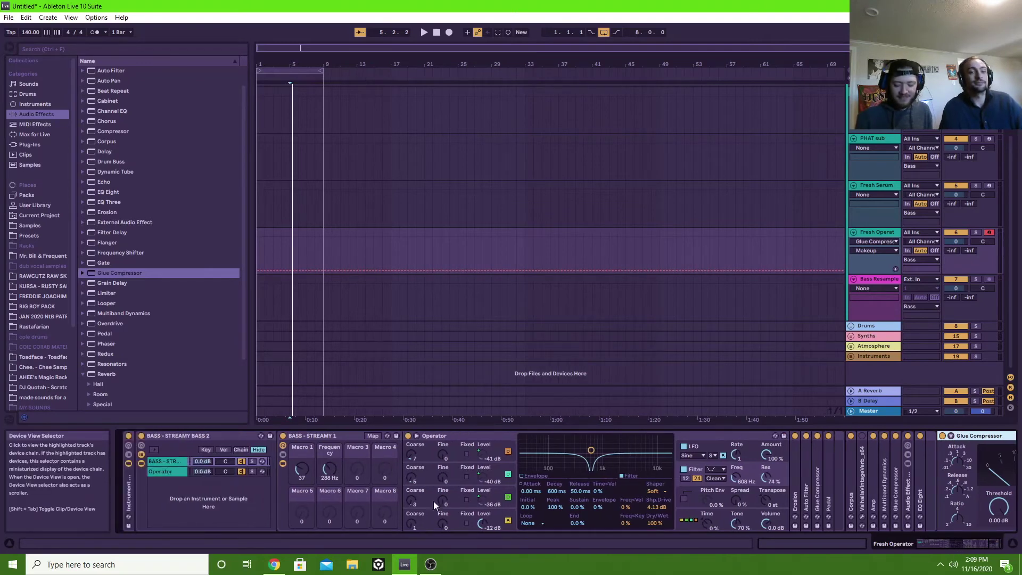
pyautogui.moveTo(301, 469); pyautogui.dragTo(301, 506)
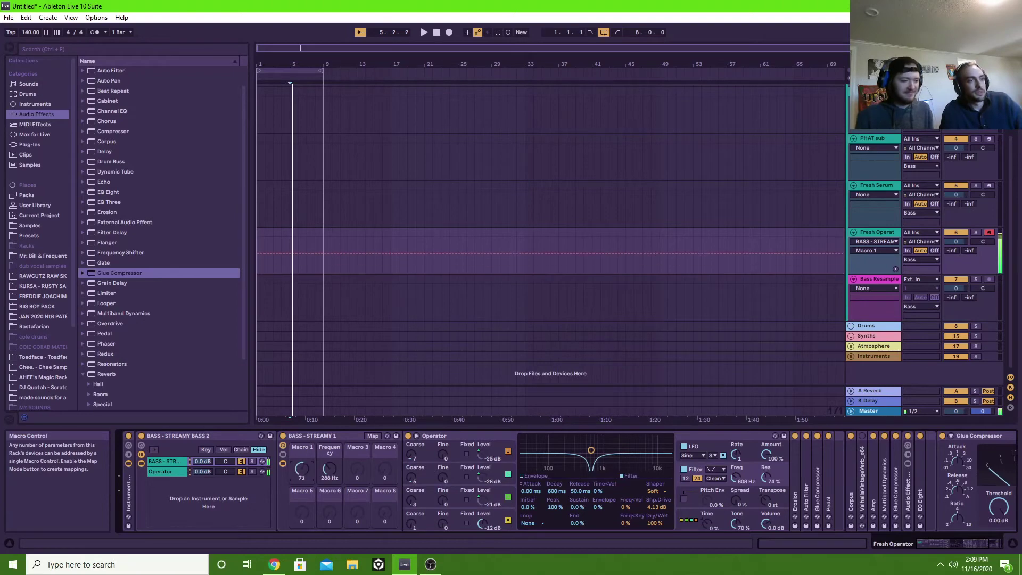
pyautogui.moveTo(301, 469); pyautogui.dragTo(334, 467)
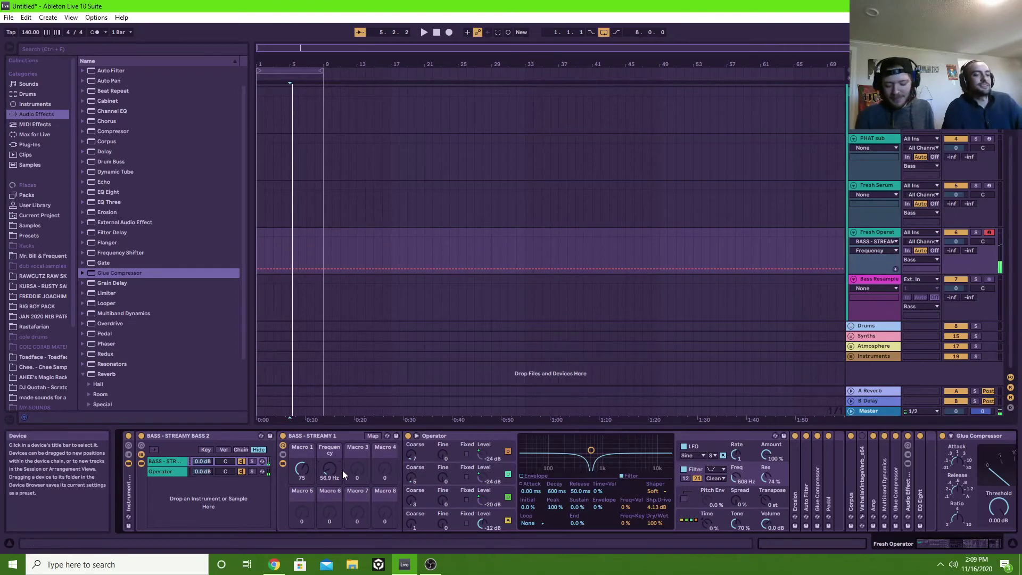
pyautogui.moveTo(330, 467); pyautogui.dragTo(304, 521)
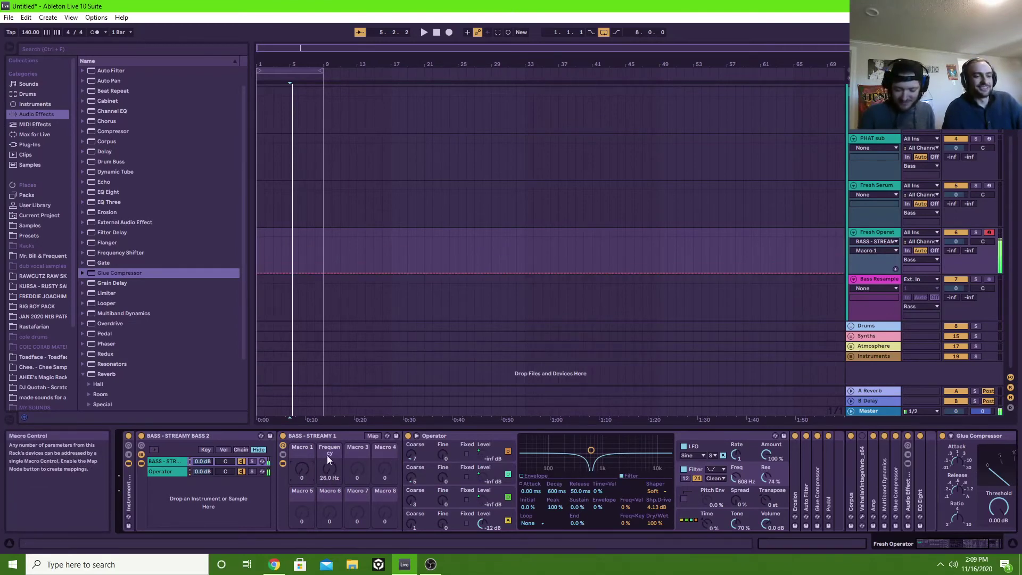
pyautogui.moveTo(328, 463); pyautogui.dragTo(328, 372)
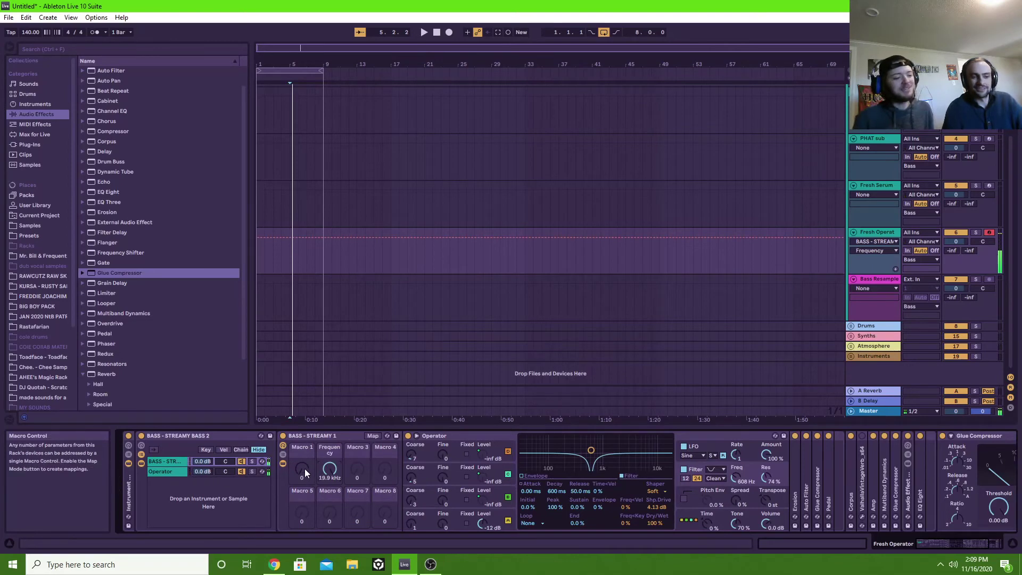
# Step: Open the Serum instrument on the Fresh Serum track and arm that track for recording
pyautogui.moveTo(301, 471)
pyautogui.mouseDown()
pyautogui.moveTo(301, 447)
pyautogui.moveTo(303, 473)
pyautogui.mouseUp()
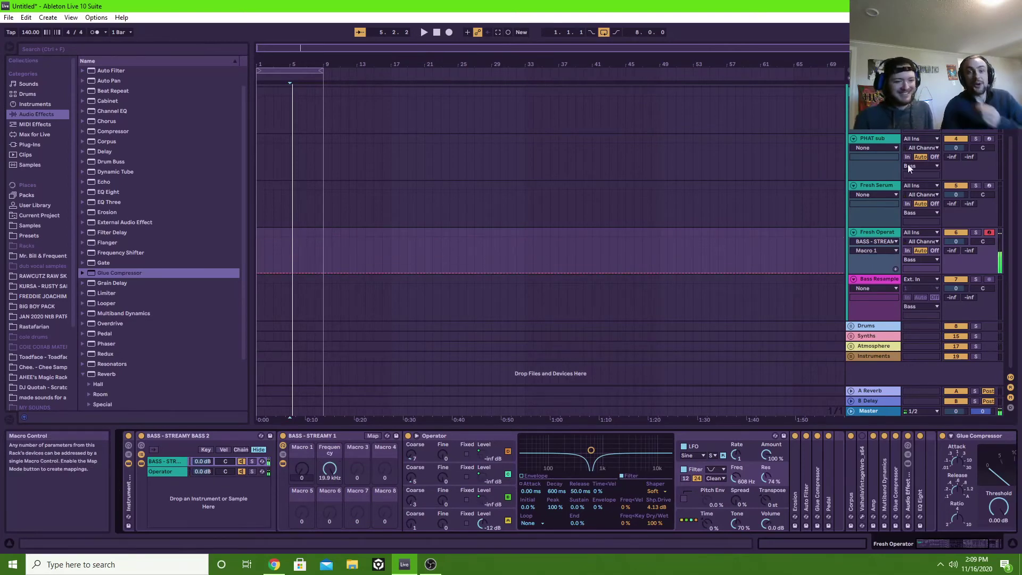
pyautogui.click(876, 215)
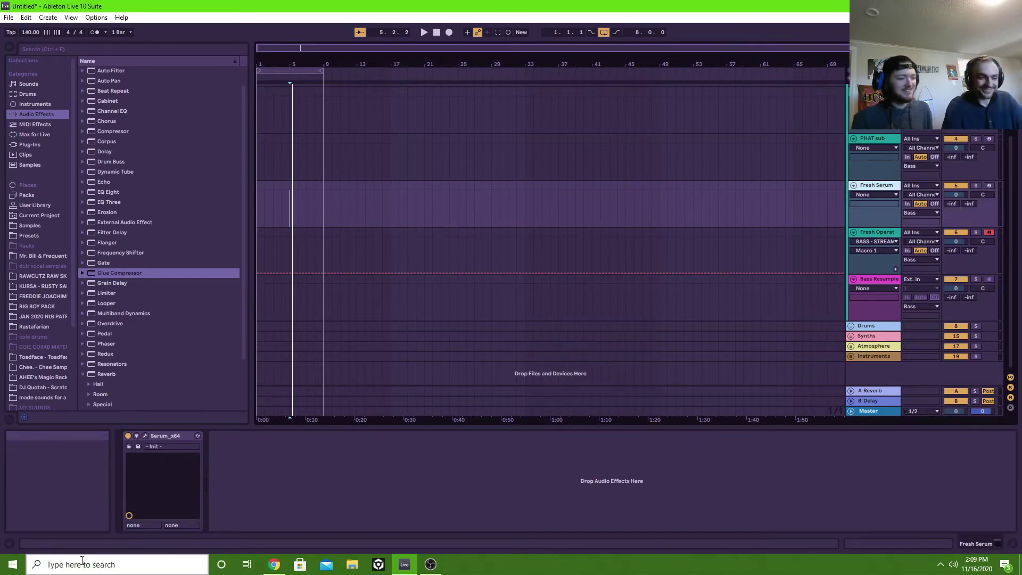
pyautogui.click(145, 436)
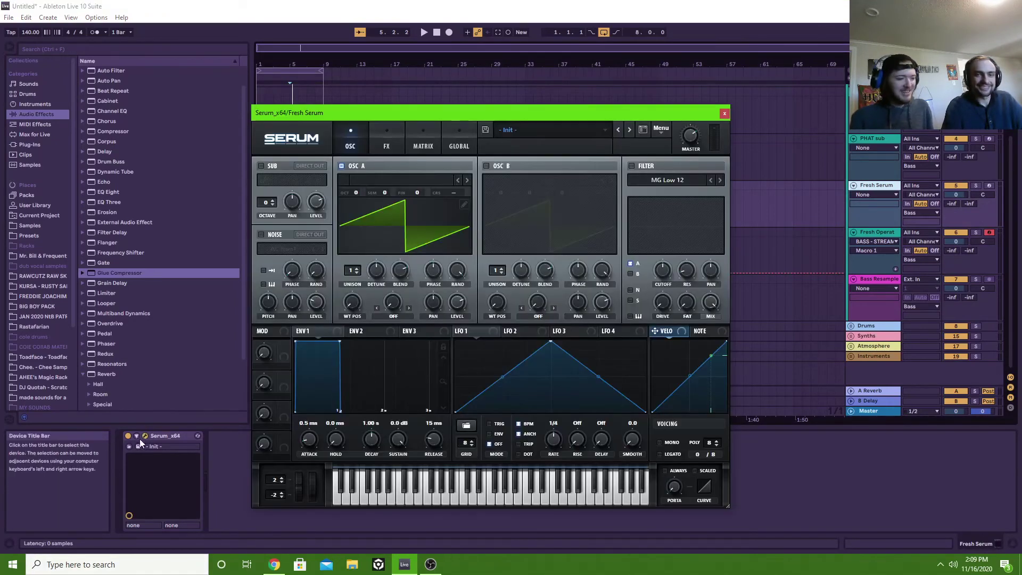
pyautogui.click(989, 185)
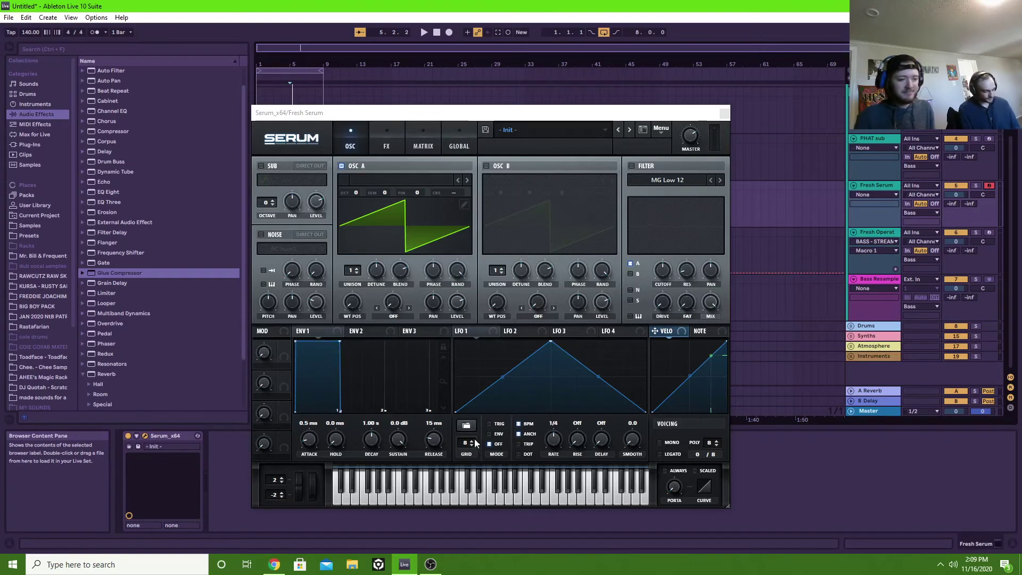
# Step: Set LFO 1's grid to 16 and assign LFO 1 to Osc A's semitone pitch
pyautogui.moveTo(463, 444); pyautogui.dragTo(496, 294)
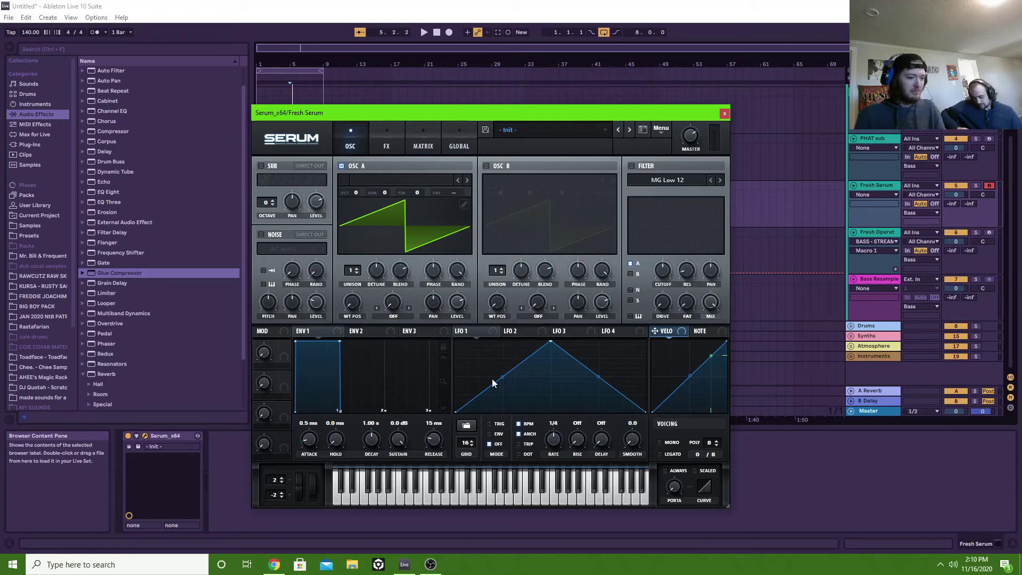
pyautogui.rightClick(466, 374)
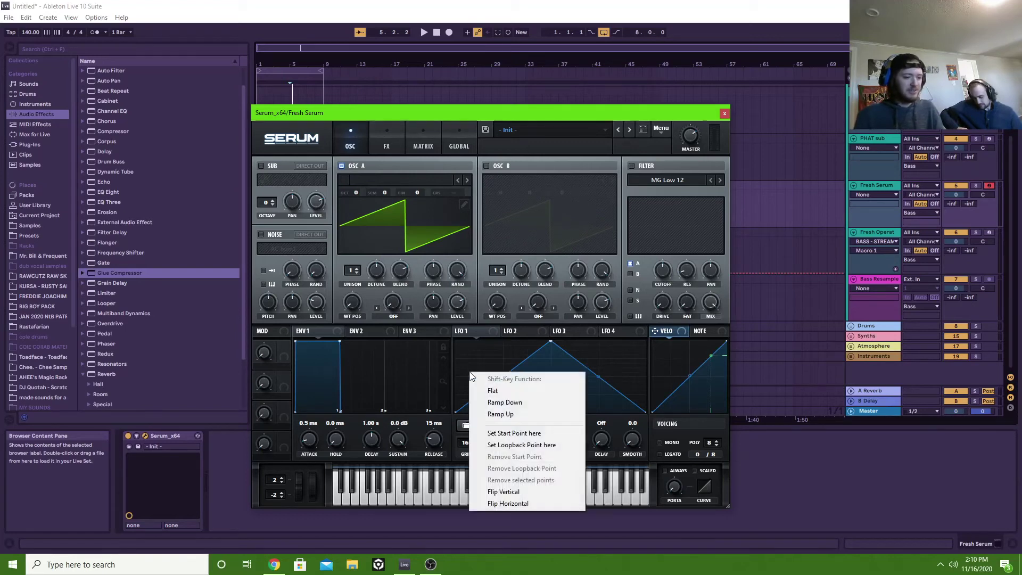
pyautogui.click(498, 393)
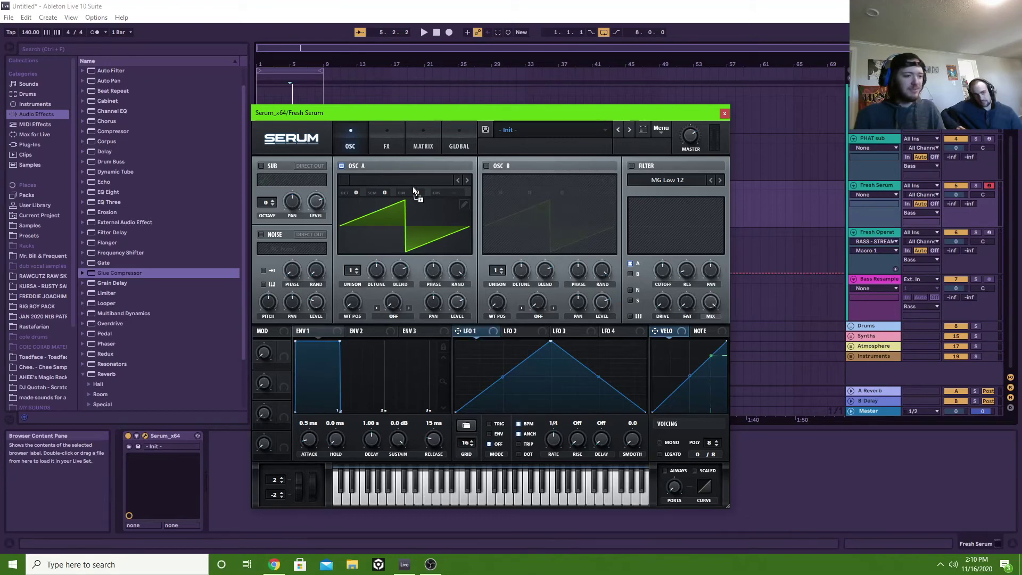
pyautogui.moveTo(412, 191); pyautogui.dragTo(448, 224)
pyautogui.moveTo(415, 191); pyautogui.dragTo(375, 195)
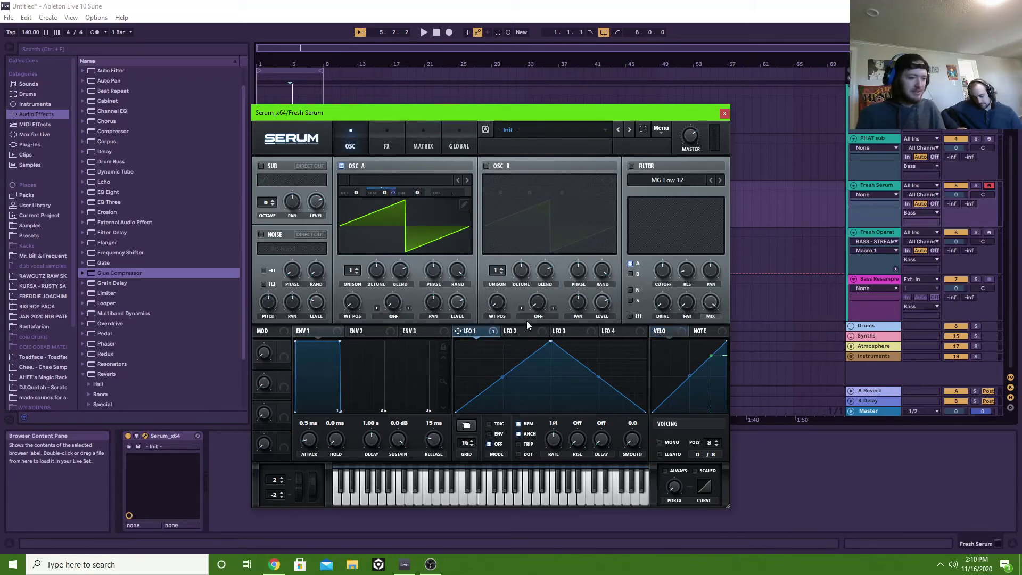
# Step: Adjust Osc A's level and slow LFO 1's rate to one bar while playing test notes
pyautogui.press('a')
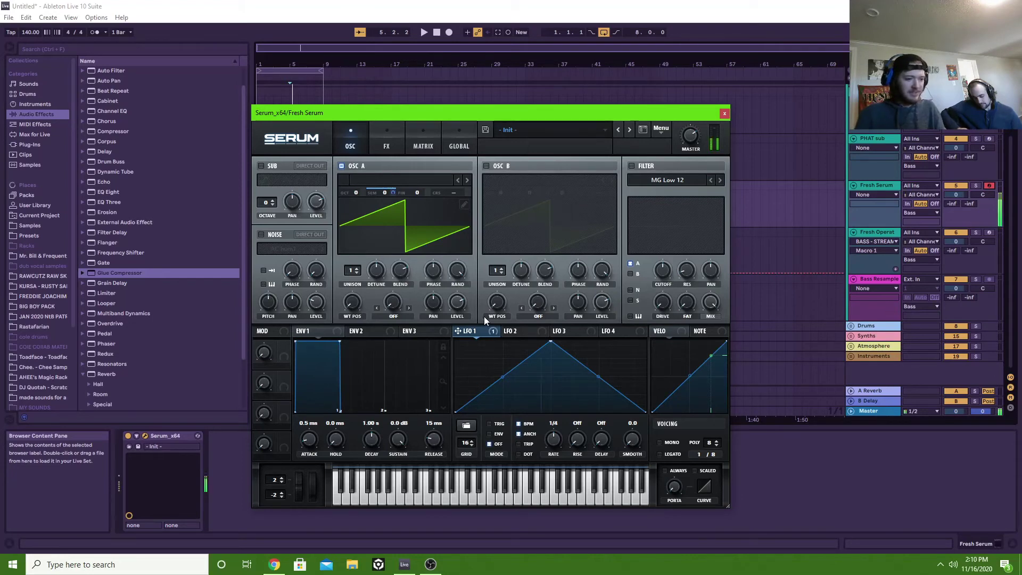
pyautogui.click(457, 302)
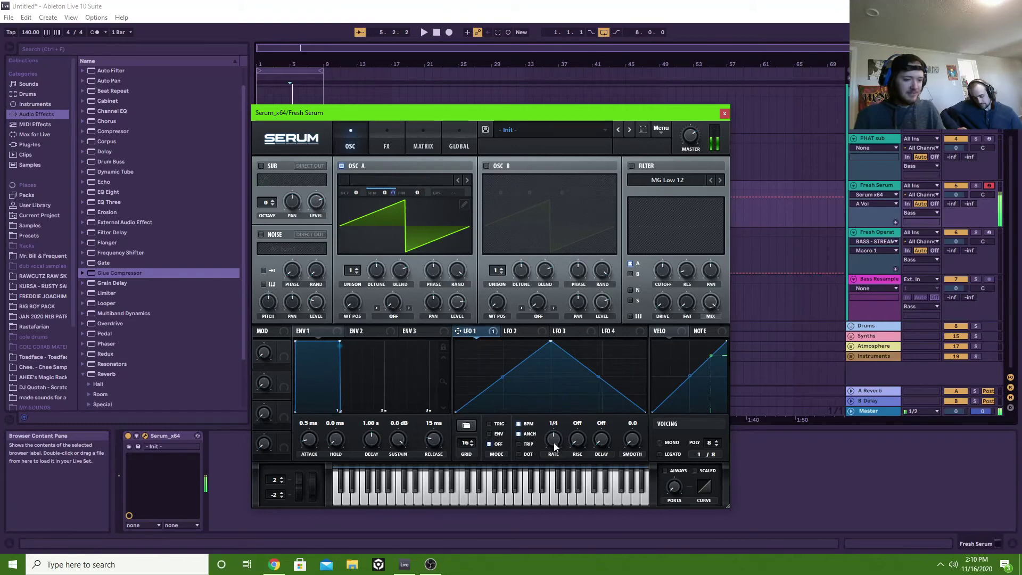
pyautogui.moveTo(554, 439); pyautogui.dragTo(554, 469)
pyautogui.press('a')
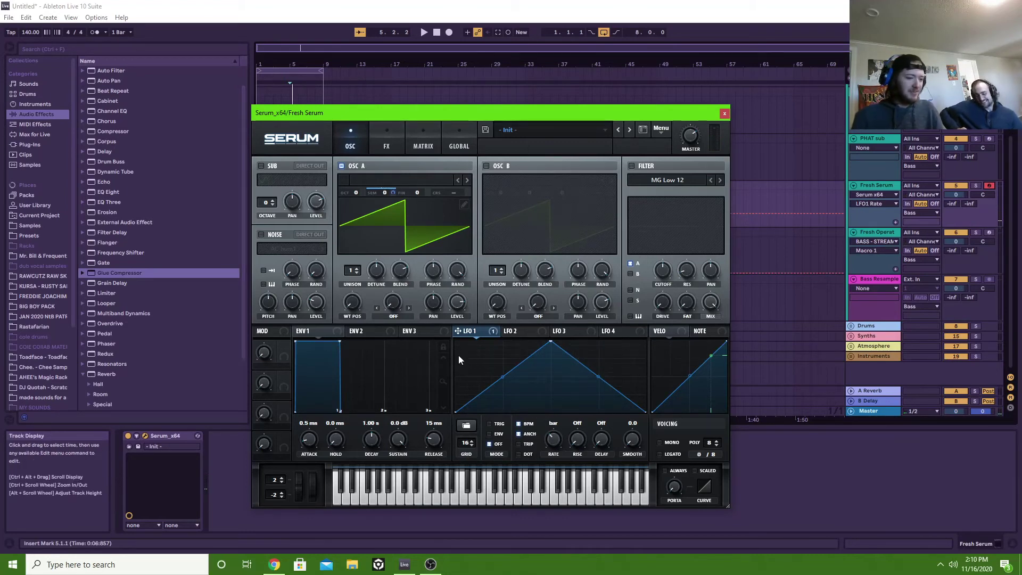
# Step: Draw an irregular stepped pattern of high and low levels across LFO 1 and set its rate to 4 bar
pyautogui.moveTo(462, 379)
pyautogui.mouseDown()
pyautogui.moveTo(461, 393)
pyautogui.moveTo(484, 365)
pyautogui.mouseUp()
pyautogui.moveTo(562, 384); pyautogui.dragTo(574, 360)
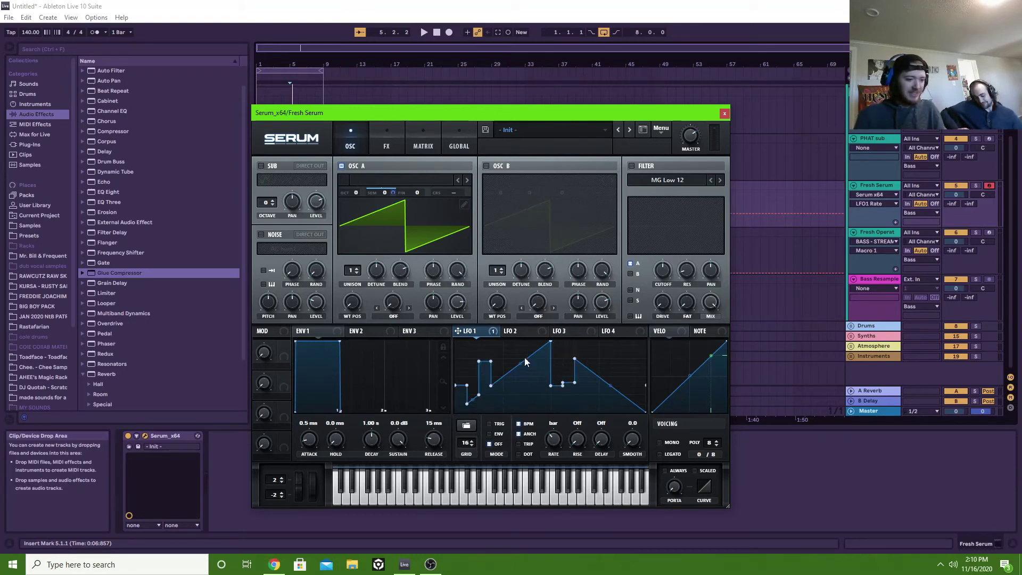
pyautogui.keyDown('shift'); pyautogui.click(504, 348); pyautogui.keyUp('shift')
pyautogui.keyDown('shift'); pyautogui.click(473, 380); pyautogui.keyUp('shift')
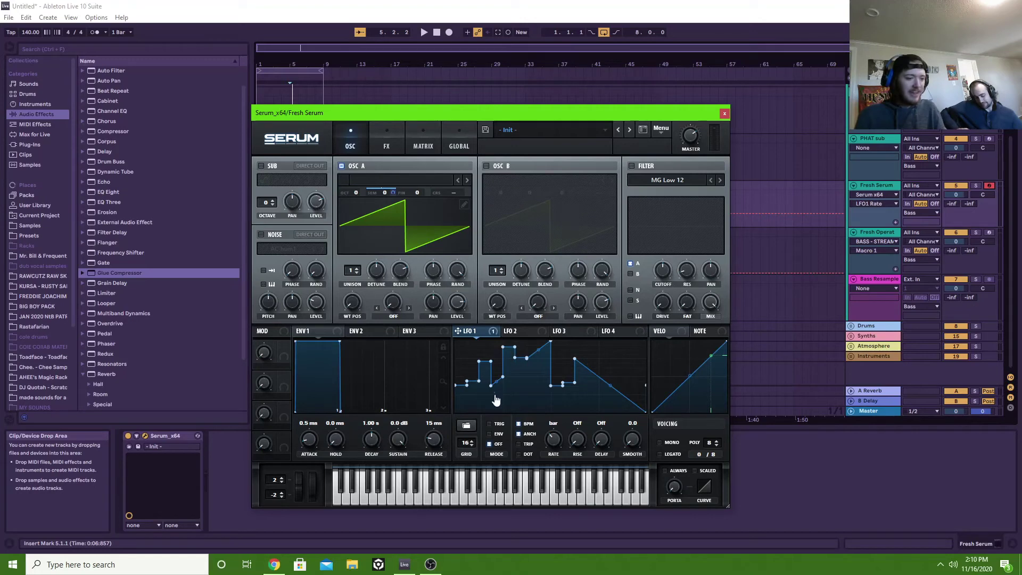
pyautogui.keyDown('shift'); pyautogui.click(504, 407); pyautogui.keyUp('shift')
pyautogui.keyDown('shift'); pyautogui.click(496, 395); pyautogui.keyUp('shift')
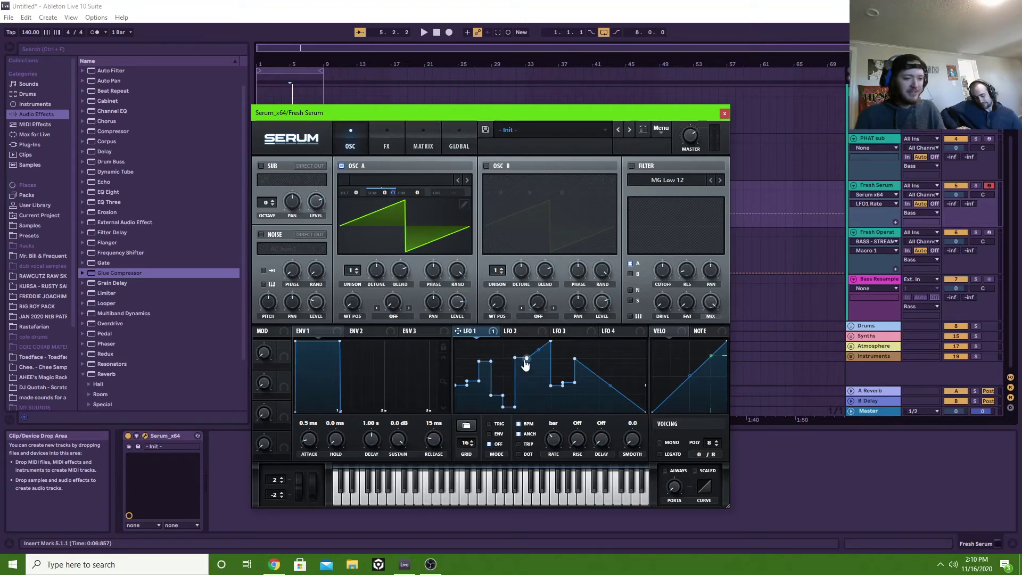
pyautogui.keyDown('shift'); pyautogui.click(521, 378); pyautogui.keyUp('shift')
pyautogui.keyDown('shift'); pyautogui.click(544, 395); pyautogui.keyUp('shift')
pyautogui.keyDown('shift'); pyautogui.click(532, 353); pyautogui.keyUp('shift')
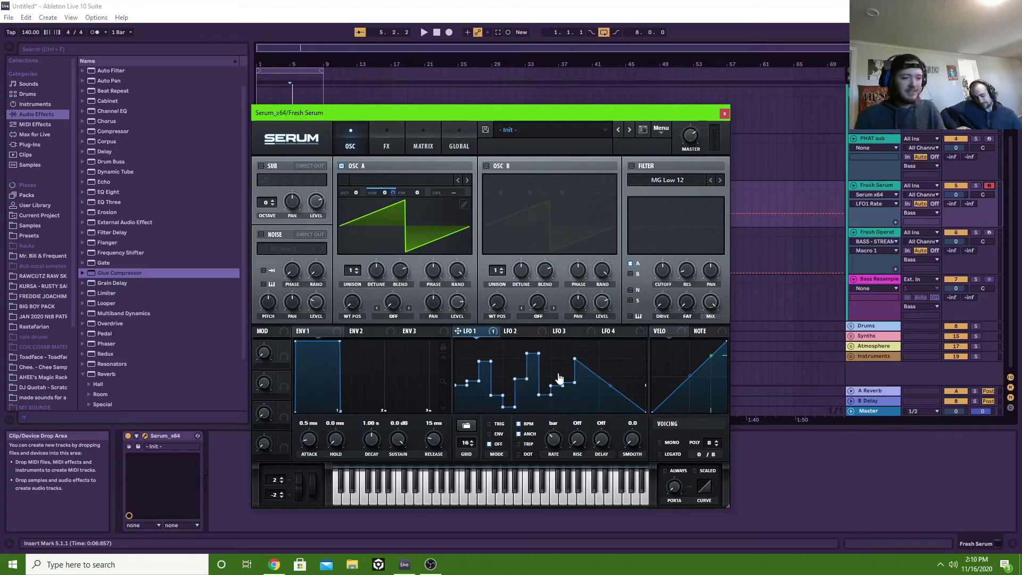
pyautogui.keyDown('shift'); pyautogui.click(557, 352); pyautogui.keyUp('shift')
pyautogui.keyDown('shift'); pyautogui.click(617, 407); pyautogui.keyUp('shift')
pyautogui.keyDown('shift'); pyautogui.click(604, 406); pyautogui.keyUp('shift')
pyautogui.keyDown('shift'); pyautogui.click(592, 345); pyautogui.keyUp('shift')
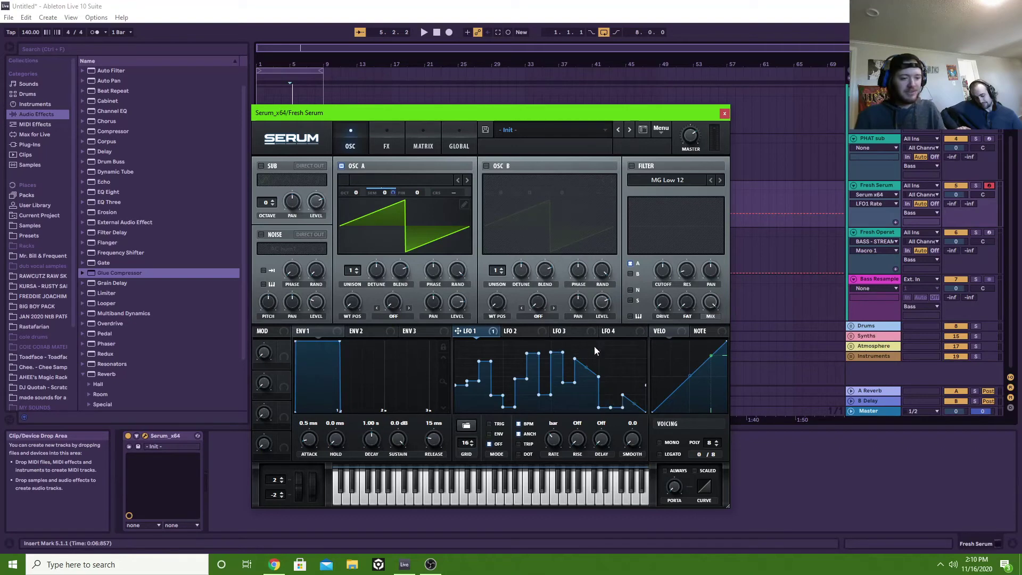
pyautogui.keyDown('shift'); pyautogui.click(580, 404); pyautogui.keyUp('shift')
pyautogui.keyDown('shift'); pyautogui.click(617, 348); pyautogui.keyUp('shift')
pyautogui.keyDown('shift'); pyautogui.click(628, 357); pyautogui.keyUp('shift')
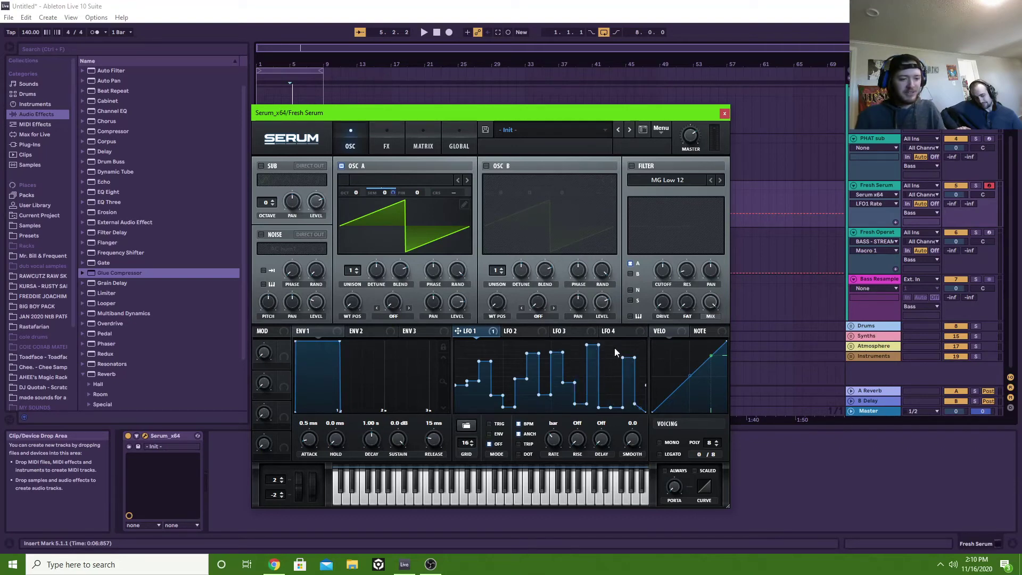
pyautogui.keyDown('shift'); pyautogui.click(639, 392); pyautogui.keyUp('shift')
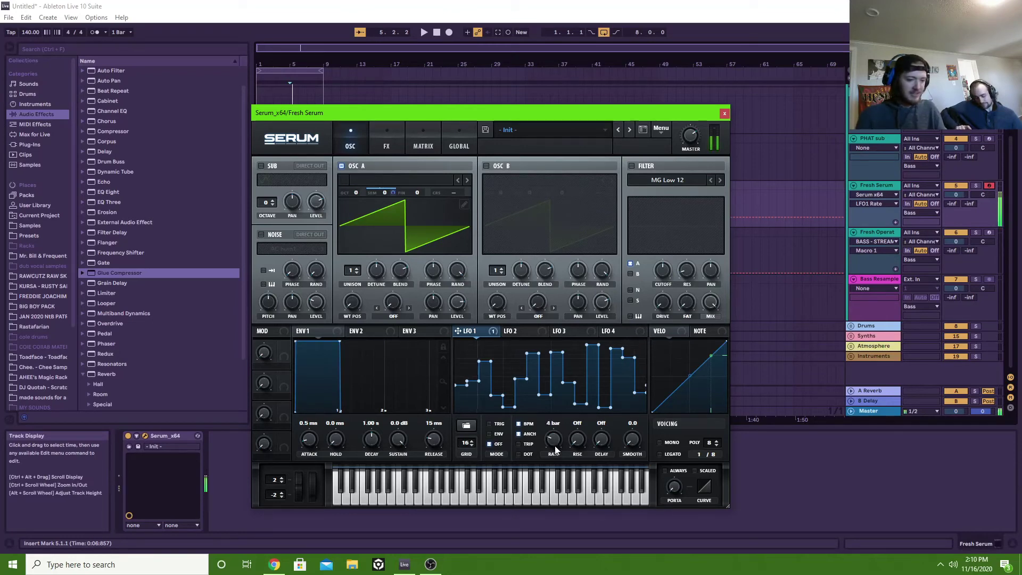
# Step: Audition the stepped pitch modulation on notes in lower octaves and reposition the Serum window
pyautogui.press('z')
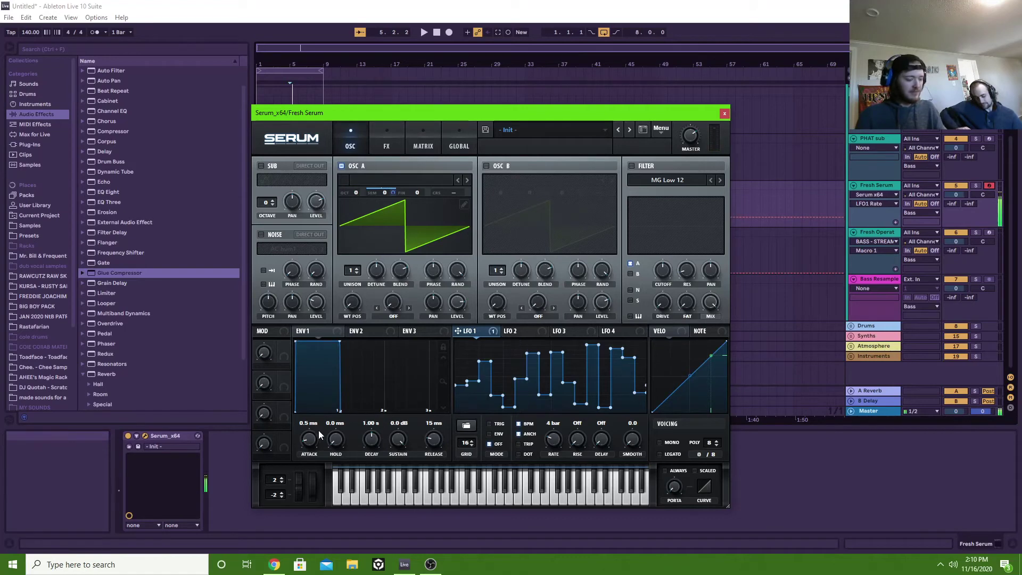
pyautogui.press('a')
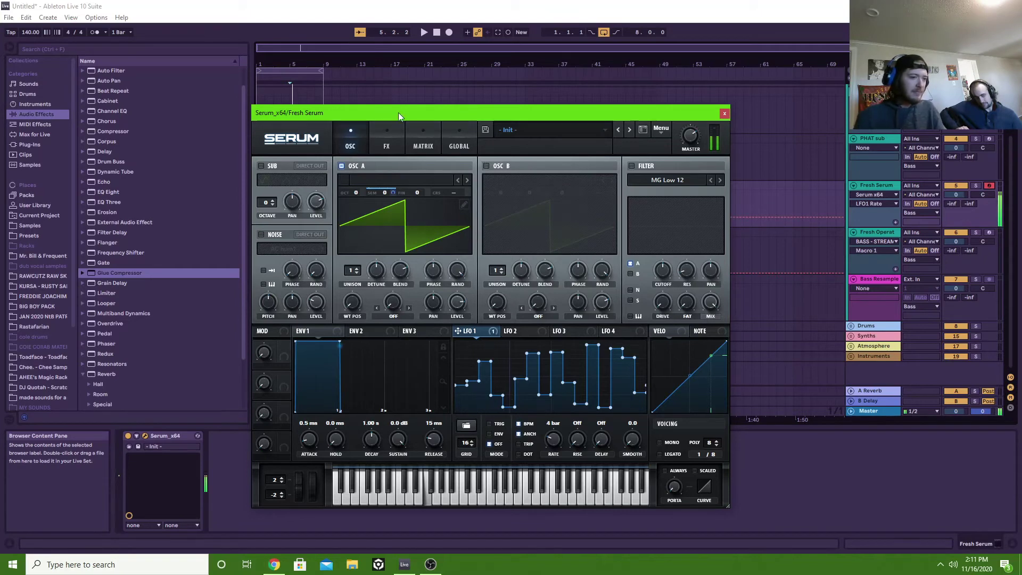
pyautogui.moveTo(398, 113); pyautogui.dragTo(455, 108)
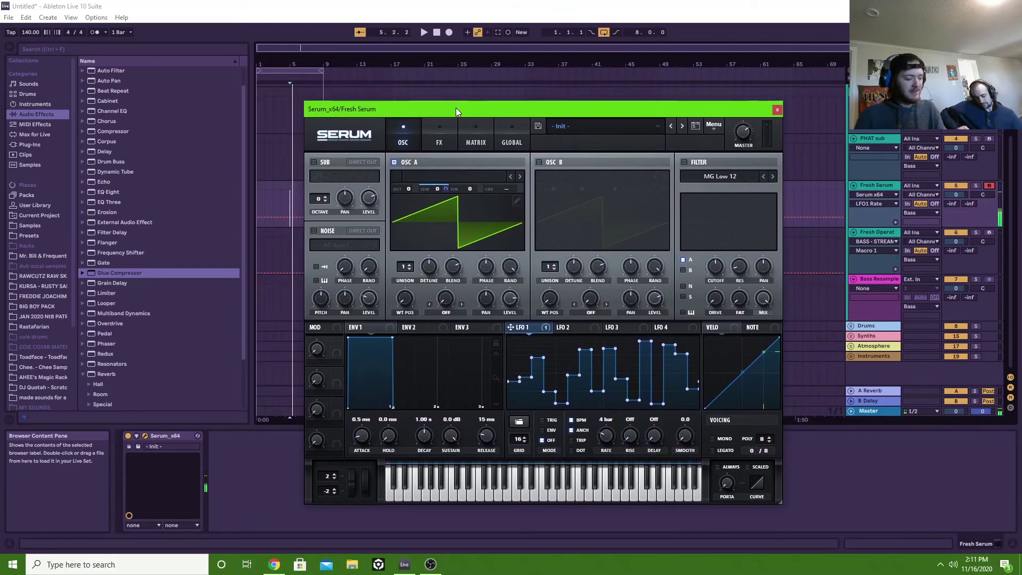
pyautogui.press('z')
pyautogui.press('f')
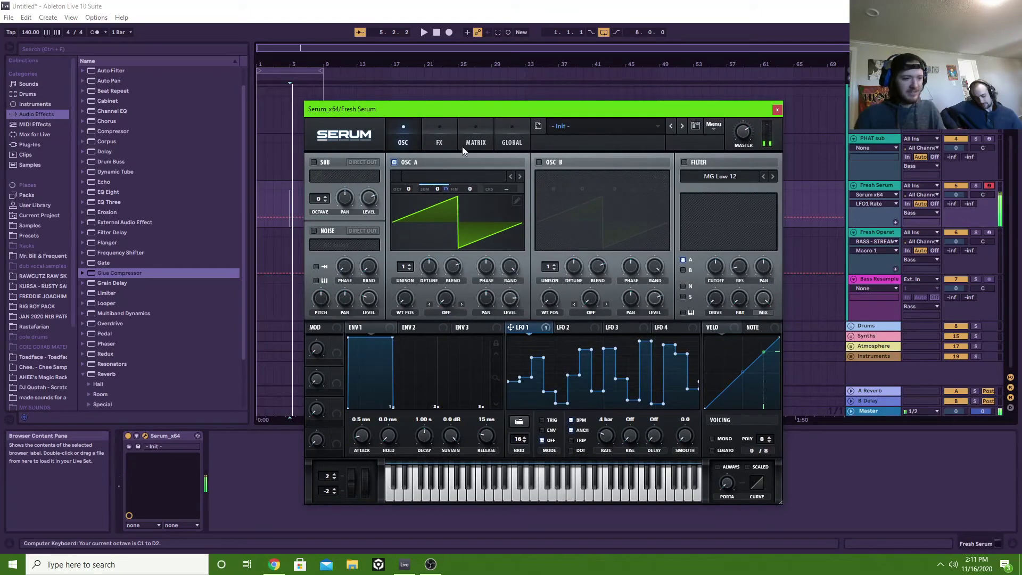
# Step: Enable Serum's Hyper/Dimension, Distortion and Reverb effects
pyautogui.click(443, 132)
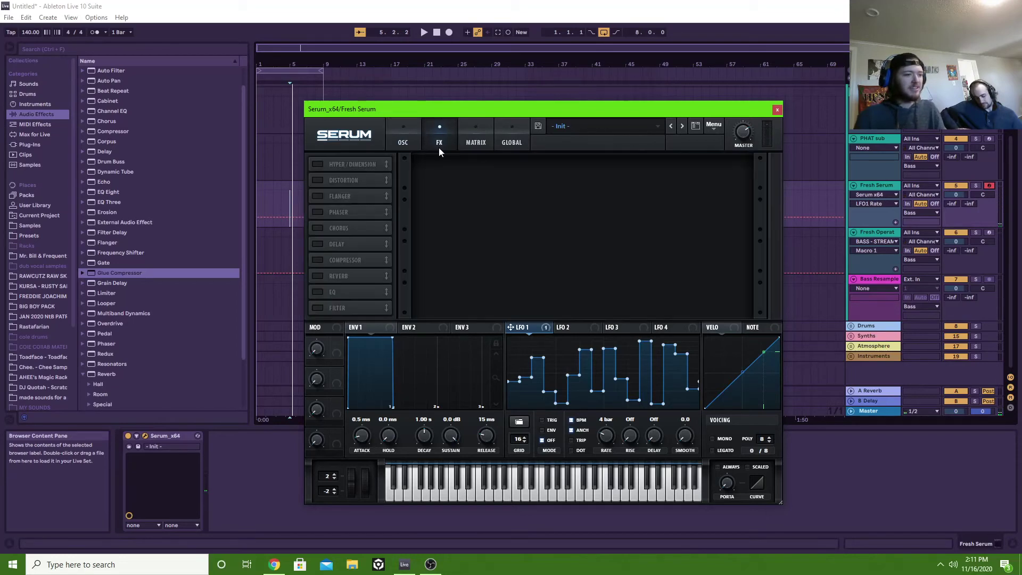
pyautogui.click(316, 180)
pyautogui.click(319, 164)
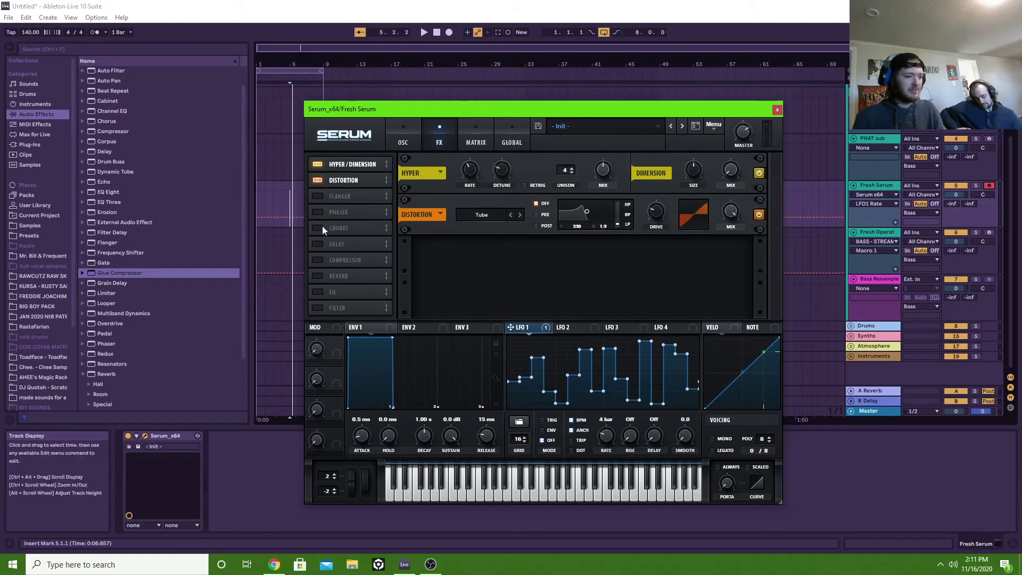
pyautogui.click(318, 275)
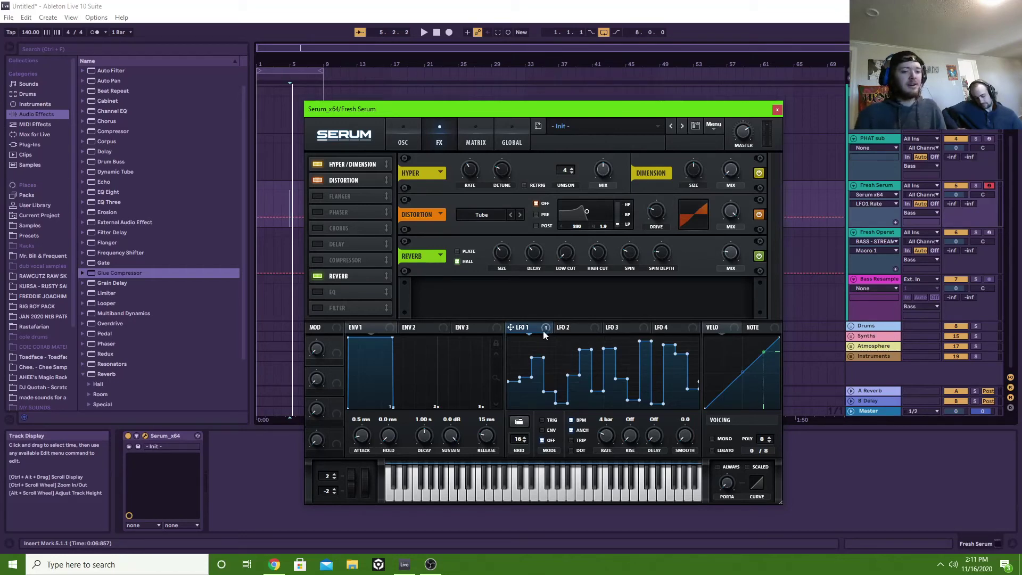
# Step: Modulate the reverb mix with LFO 1 at reduced depth, and set the Hyper mix to 0% and Dimension mix to 10%
pyautogui.moveTo(732, 254); pyautogui.dragTo(731, 255)
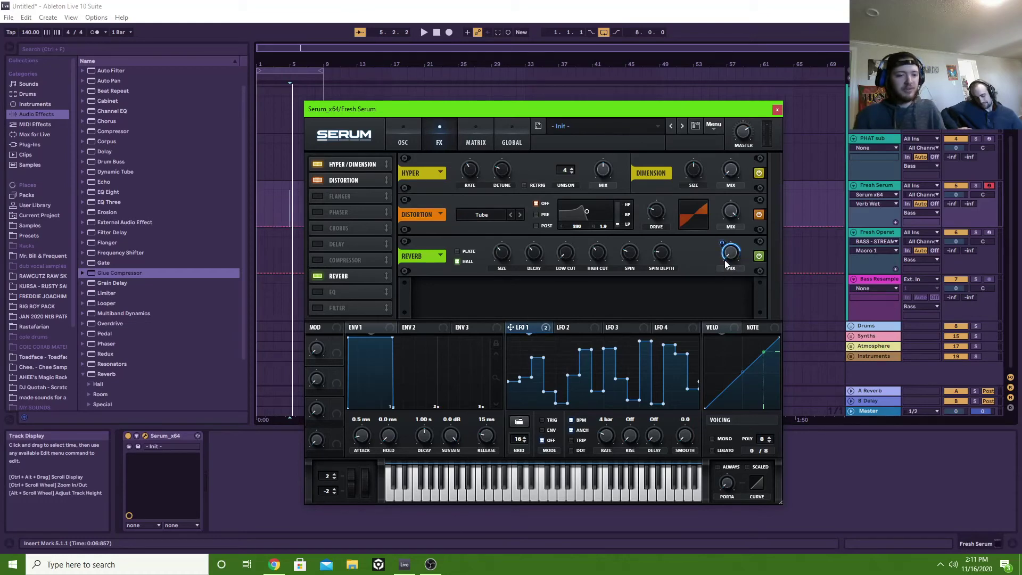
pyautogui.moveTo(721, 240); pyautogui.dragTo(720, 253)
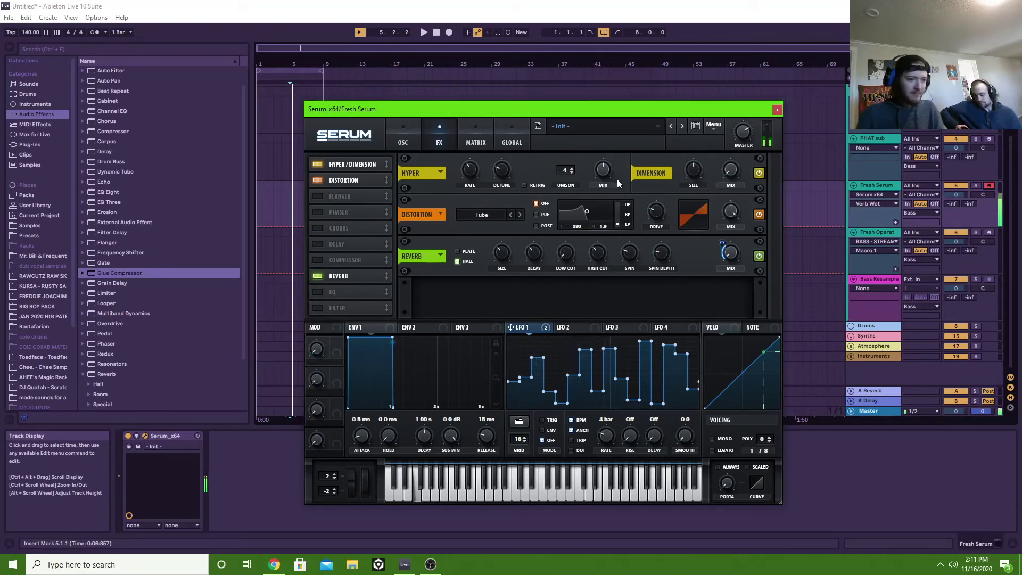
pyautogui.click(604, 170)
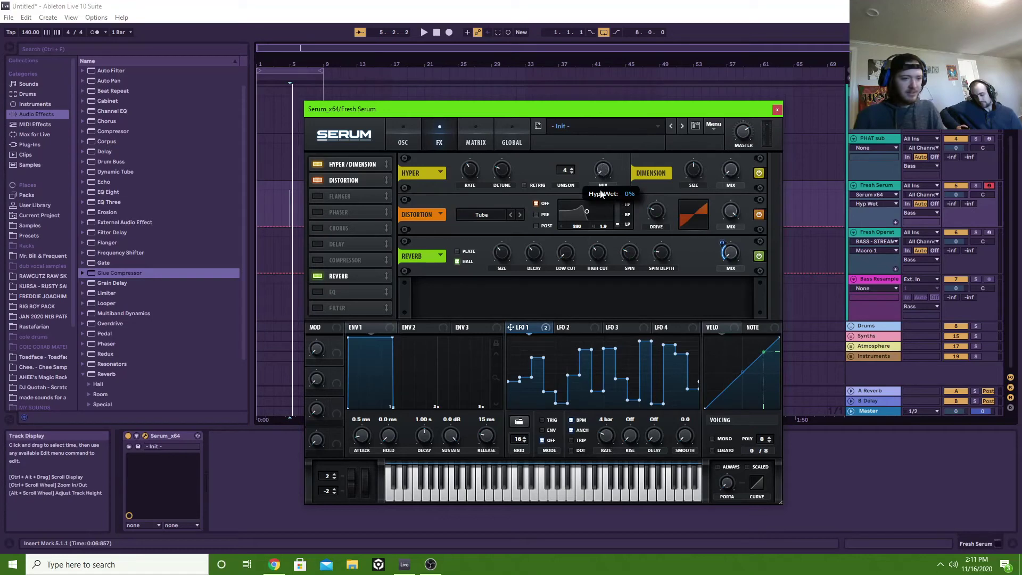
pyautogui.click(727, 174)
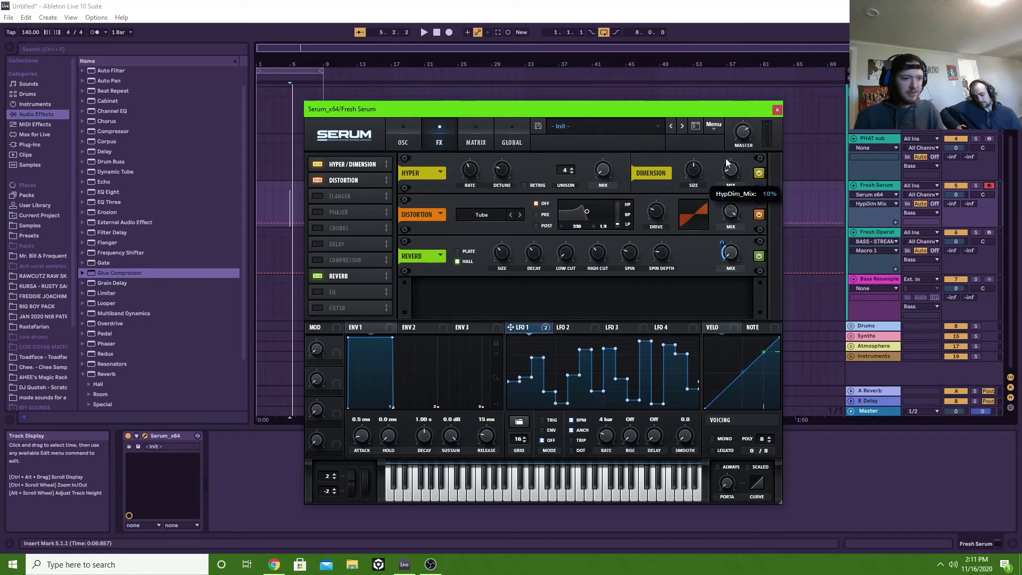
# Step: Set the distortion type to SoftClip and its filter to Post
pyautogui.click(492, 215)
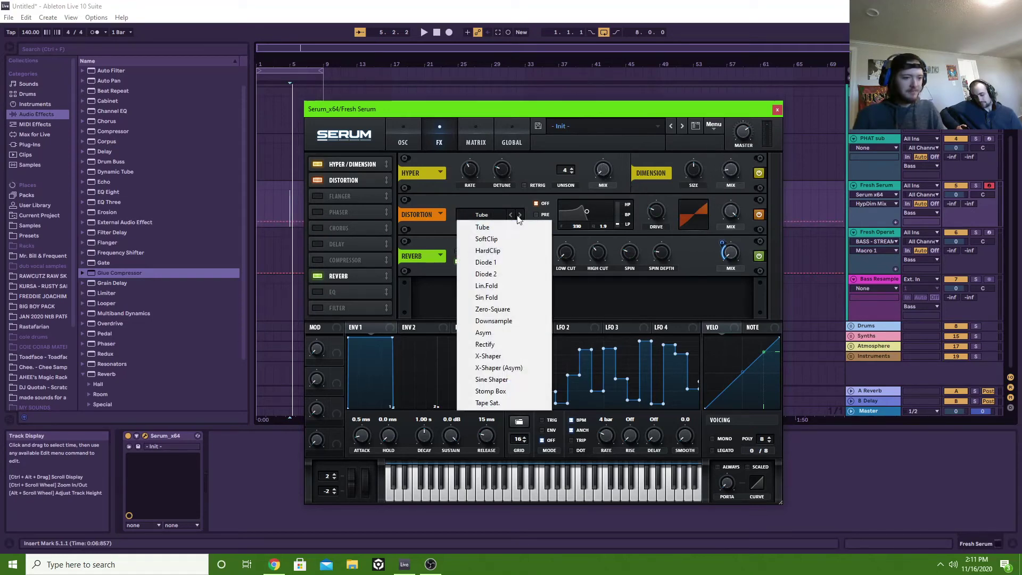
pyautogui.click(516, 239)
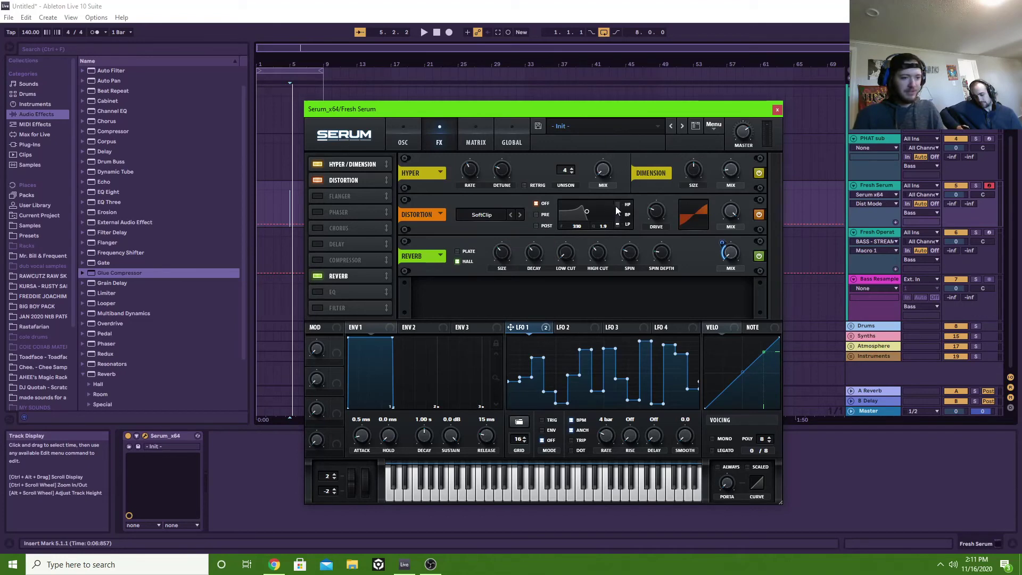
pyautogui.click(536, 225)
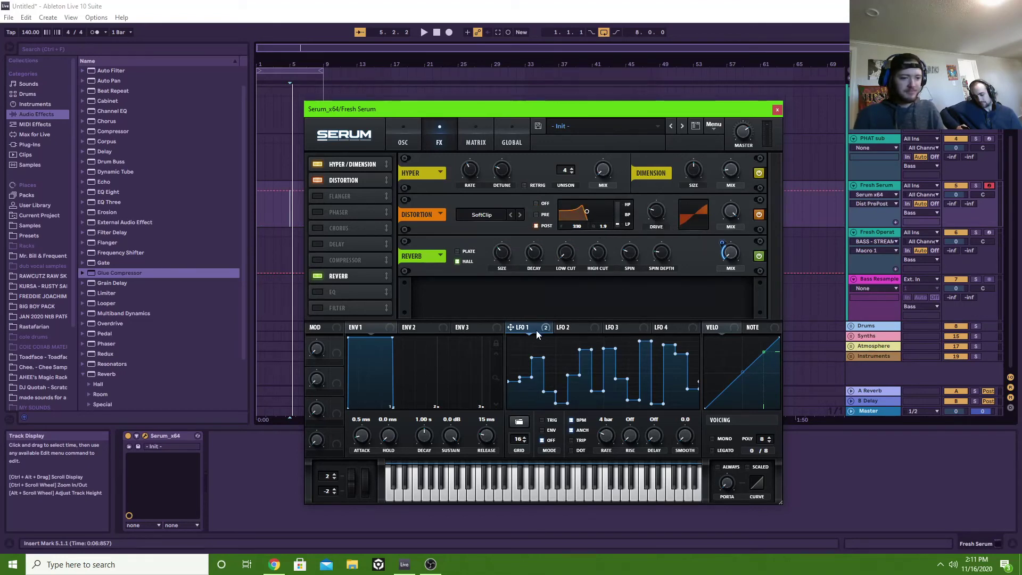
# Step: Modulate the distortion filter frequency with LFO 1 around 679, set the drive to 42%, and return to the oscillator view
pyautogui.moveTo(588, 228)
pyautogui.mouseDown()
pyautogui.moveTo(594, 238)
pyautogui.moveTo(583, 238)
pyautogui.mouseUp()
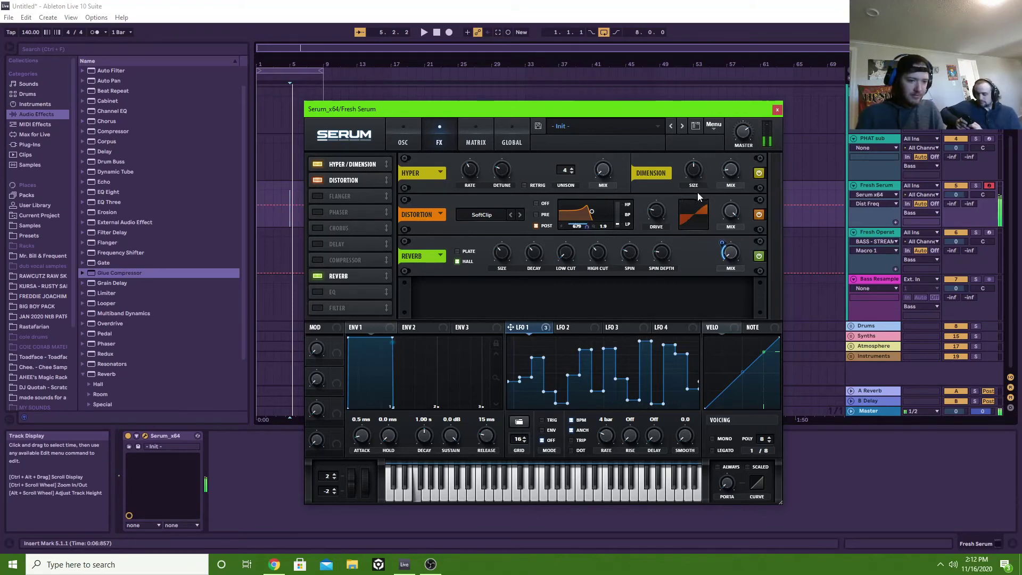
pyautogui.click(656, 210)
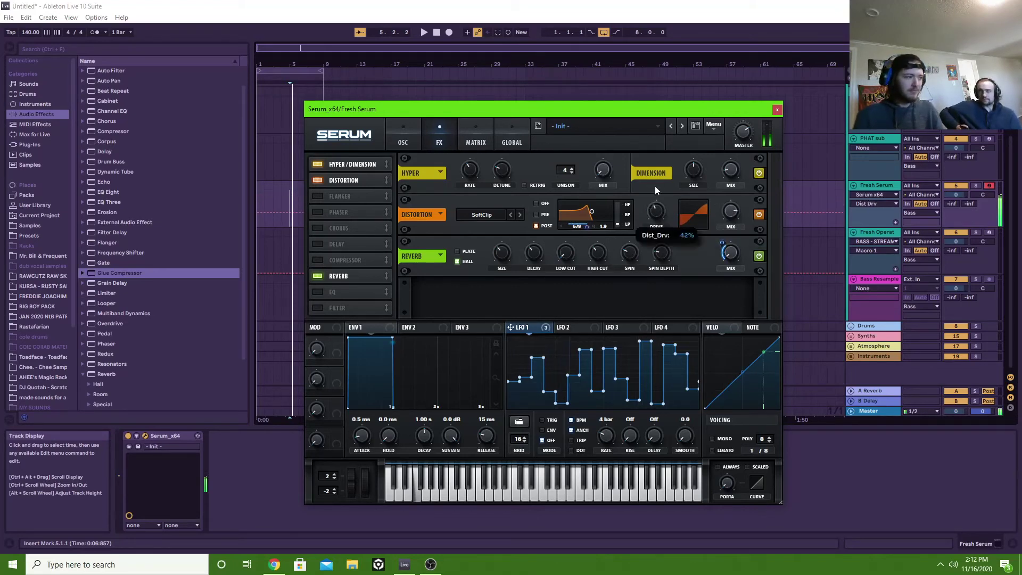
pyautogui.click(403, 141)
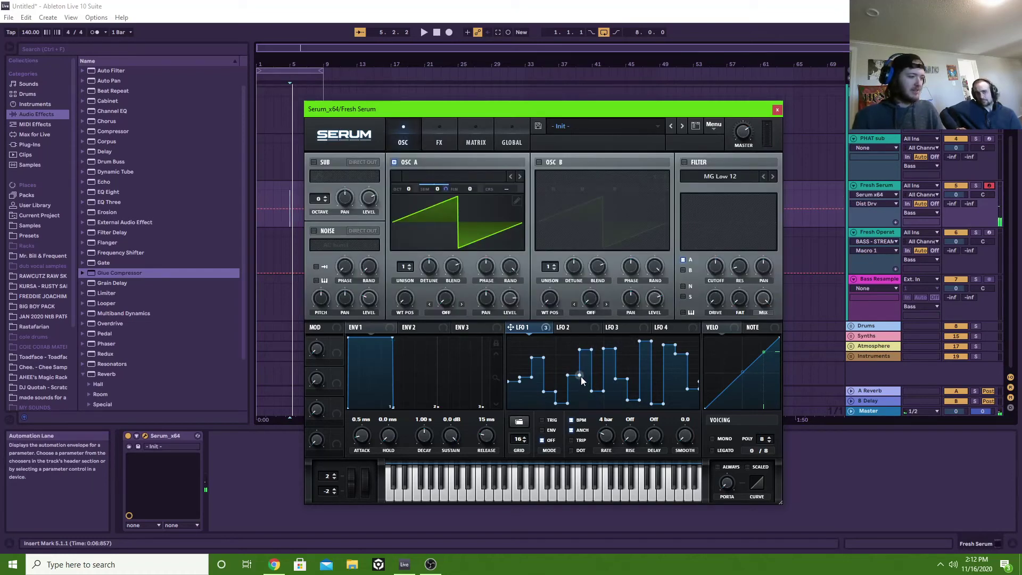
# Step: Bend several LFO 1 steps into curves, and enable the filter with the Formant-II type
pyautogui.moveTo(570, 364); pyautogui.dragTo(640, 404)
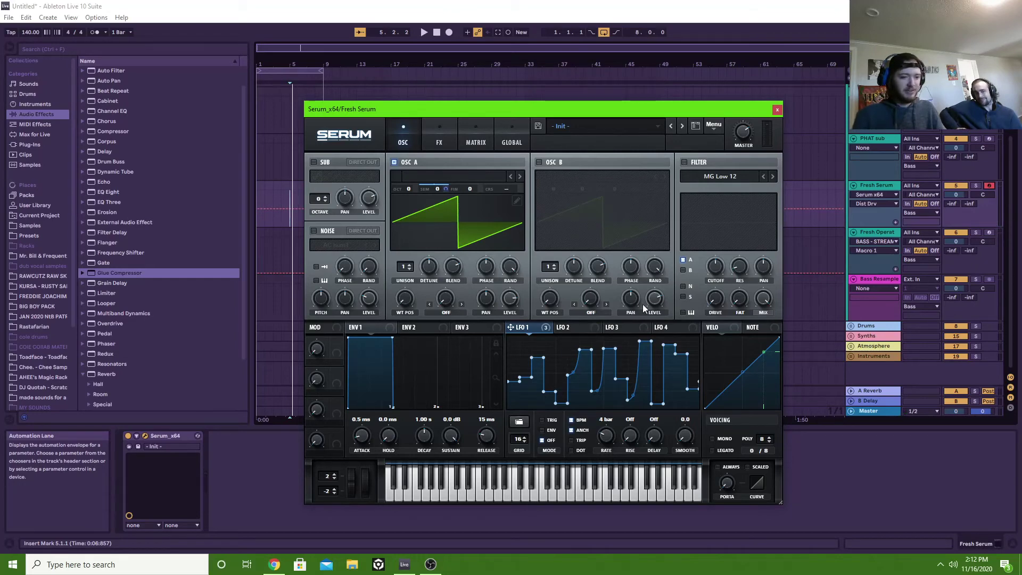
pyautogui.click(685, 162)
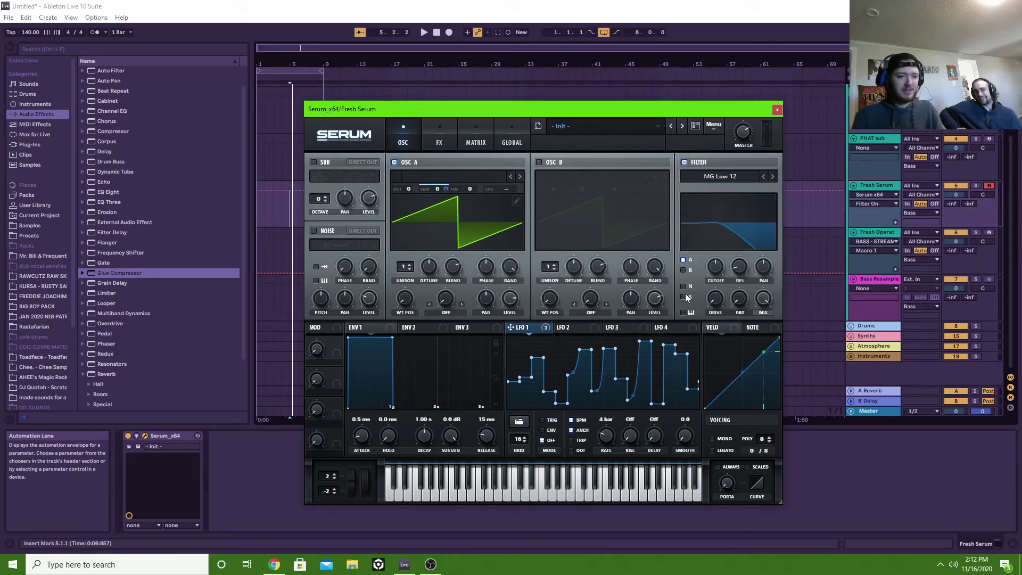
pyautogui.click(730, 187)
pyautogui.moveTo(729, 213)
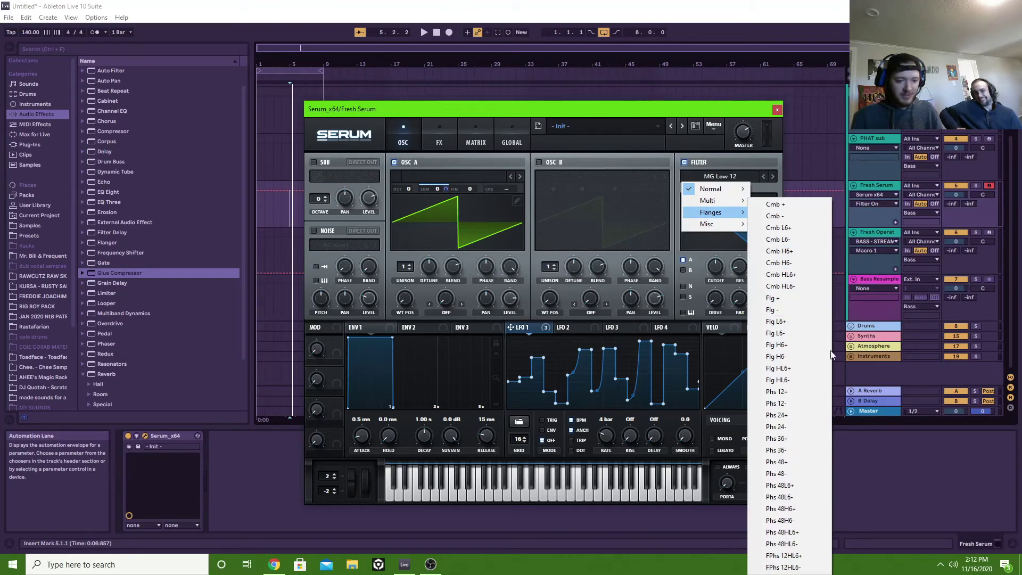
pyautogui.moveTo(747, 228)
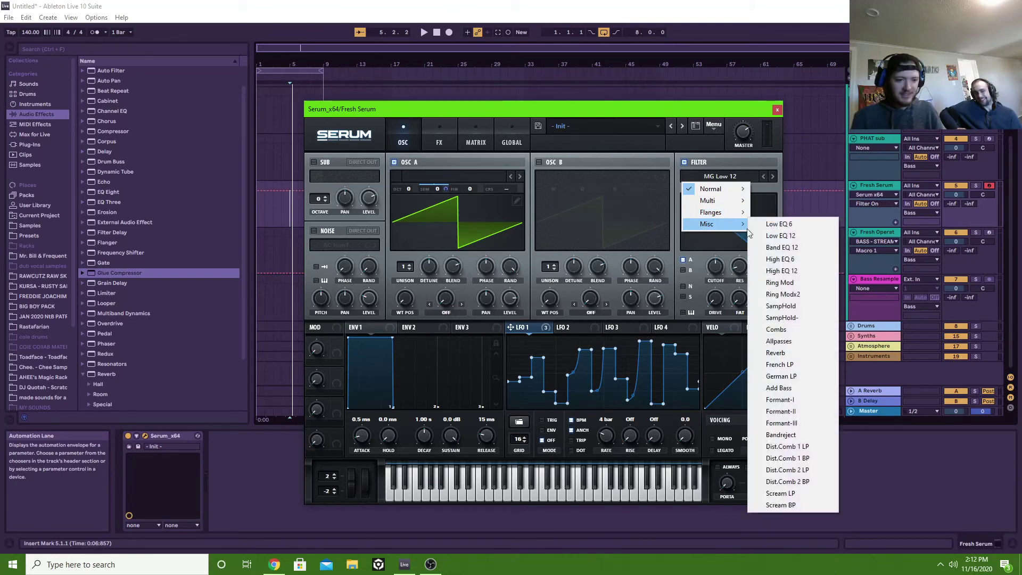
pyautogui.click(814, 415)
# Step: Modulate the filter cutoff with LFO 1, set the filter drive to 37%, adjust the formant amount, and close Serum
pyautogui.moveTo(543, 327); pyautogui.dragTo(715, 266)
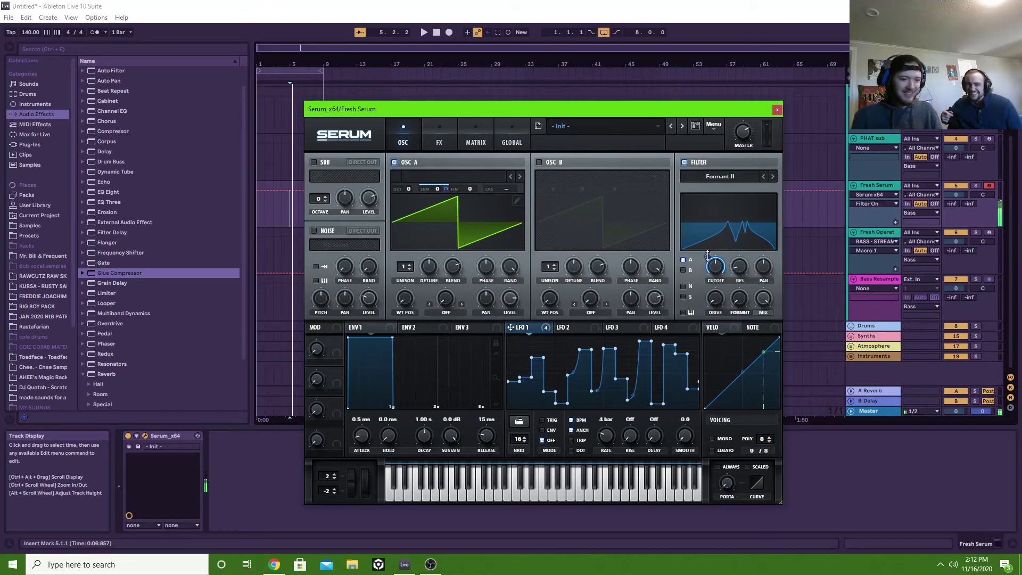
pyautogui.moveTo(715, 274)
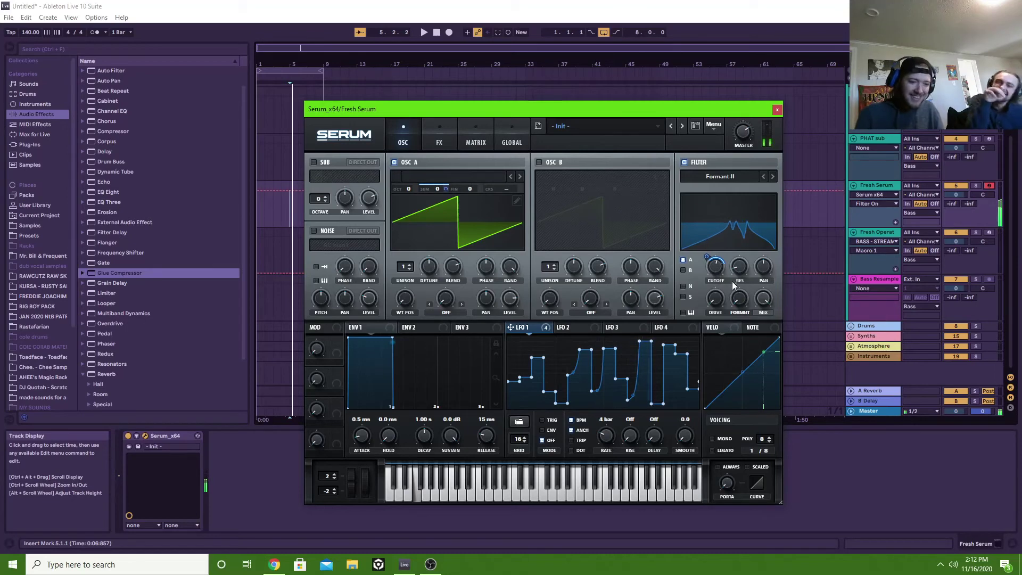
pyautogui.click(715, 298)
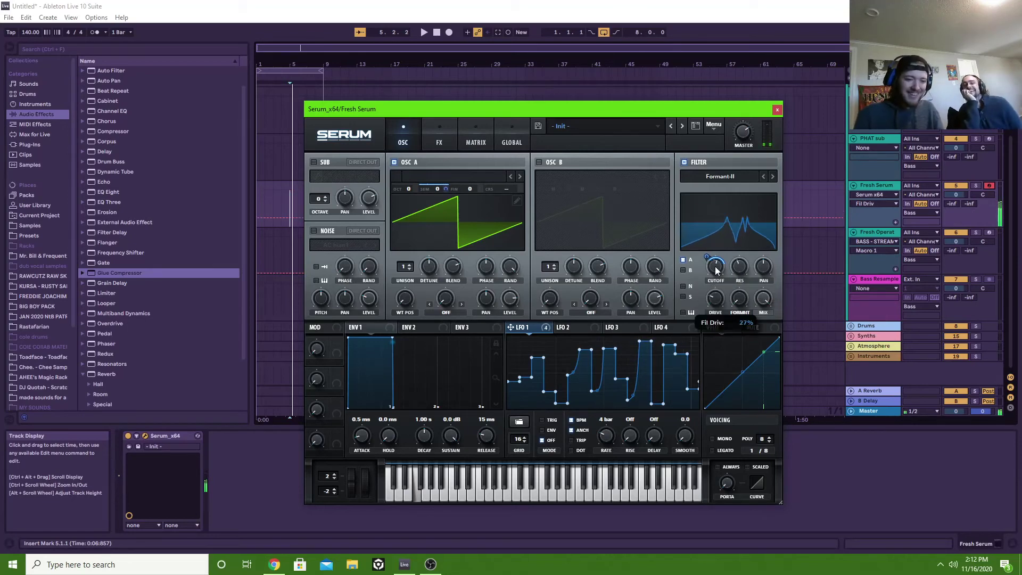
pyautogui.click(740, 298)
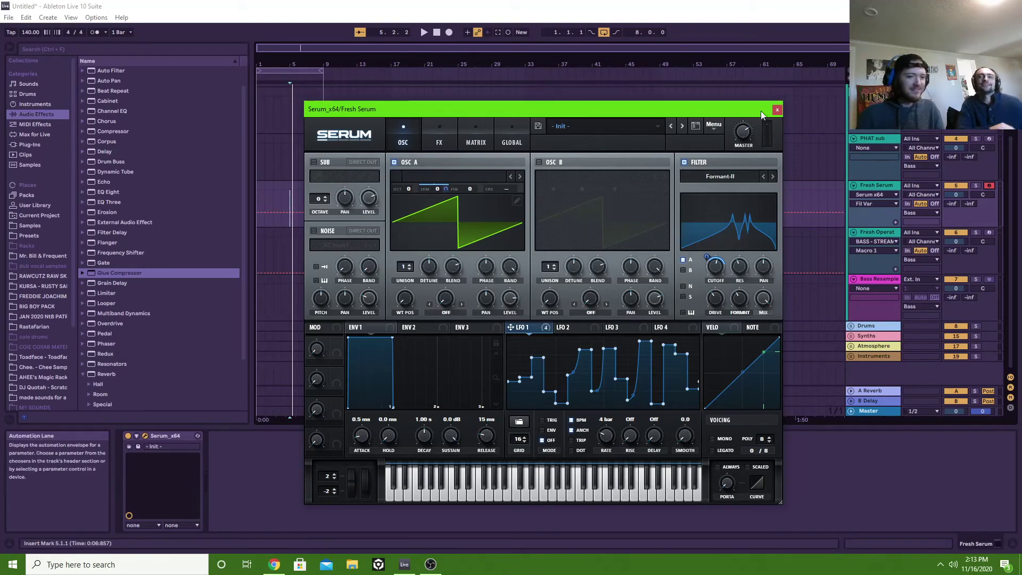
pyautogui.click(777, 109)
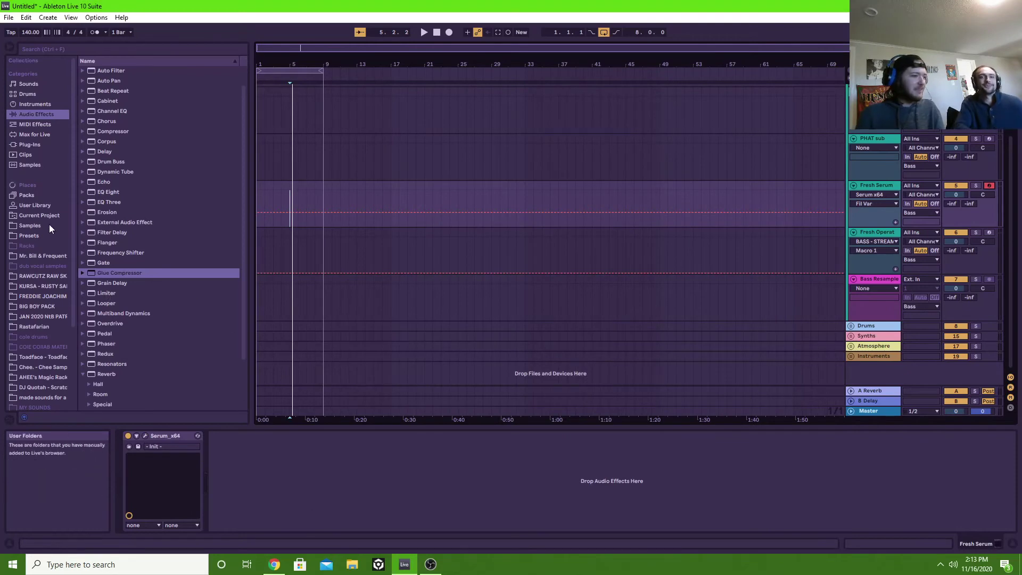
# Step: Load the Harmonic billian.adg instrument rack from the User Library onto the Fresh Serum track
pyautogui.click(46, 207)
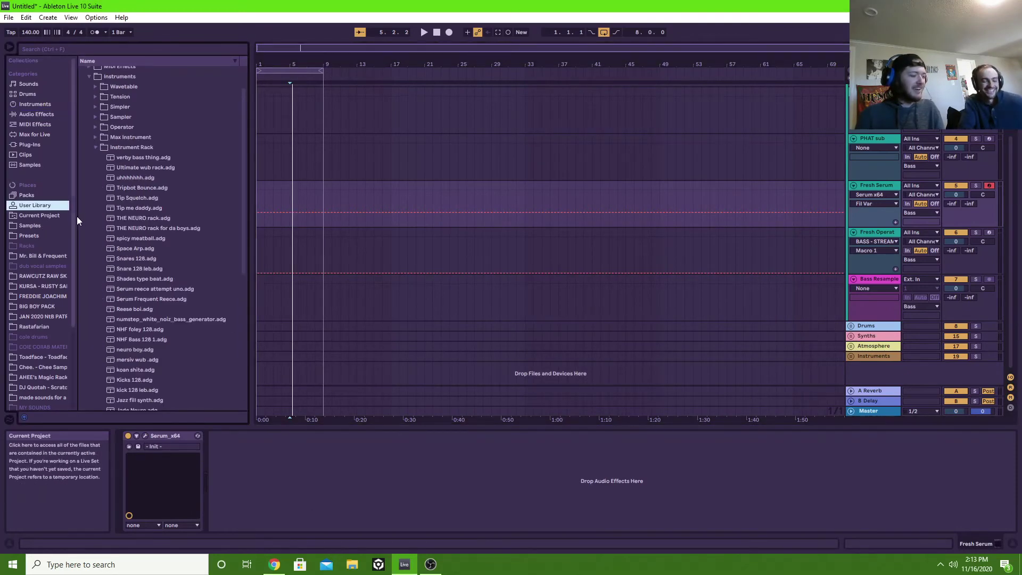
pyautogui.scroll(-5, 130, 242)
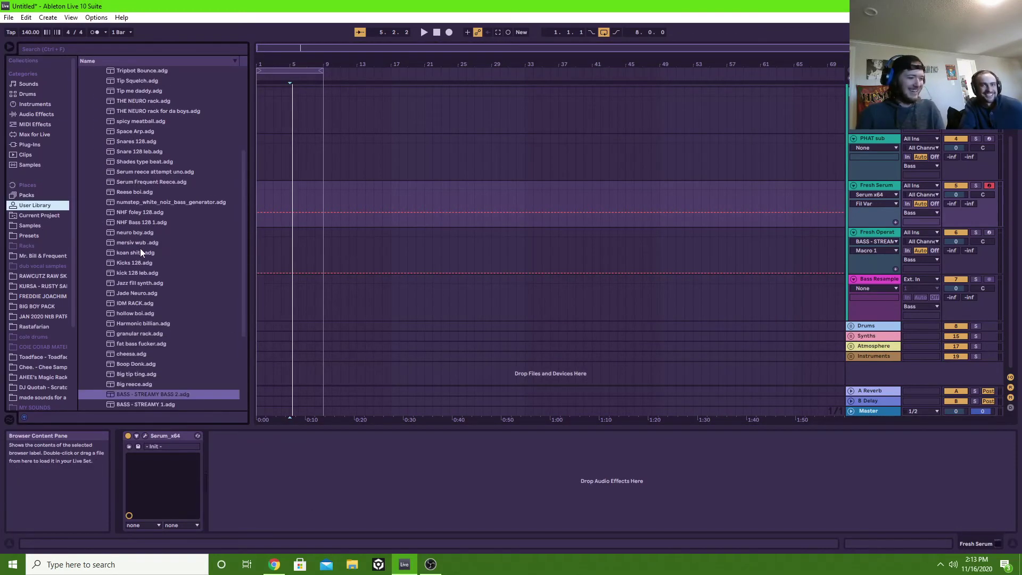
pyautogui.scroll(-2, 140, 248)
pyautogui.scroll(4, 141, 251)
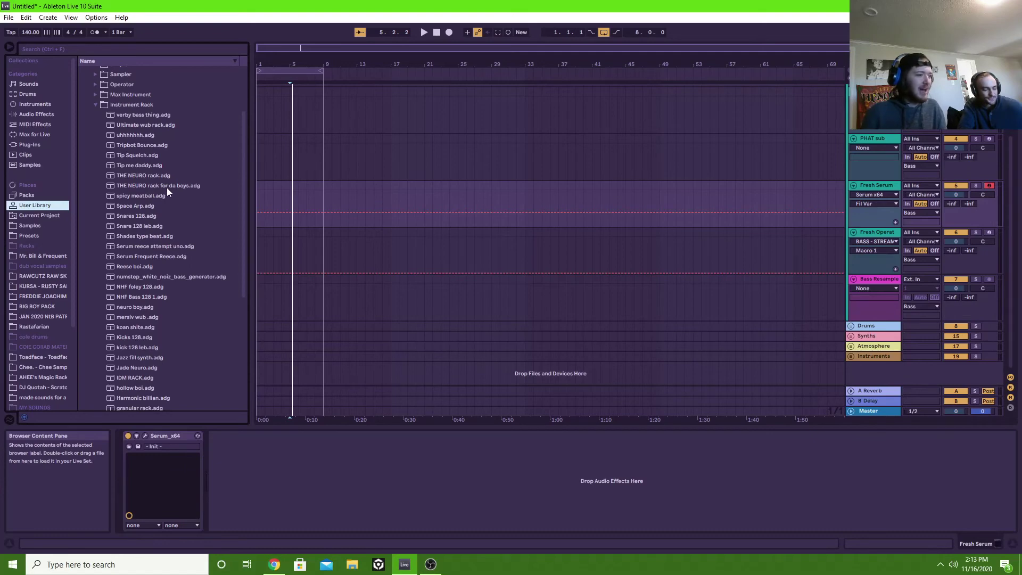
pyautogui.scroll(-1, 167, 214)
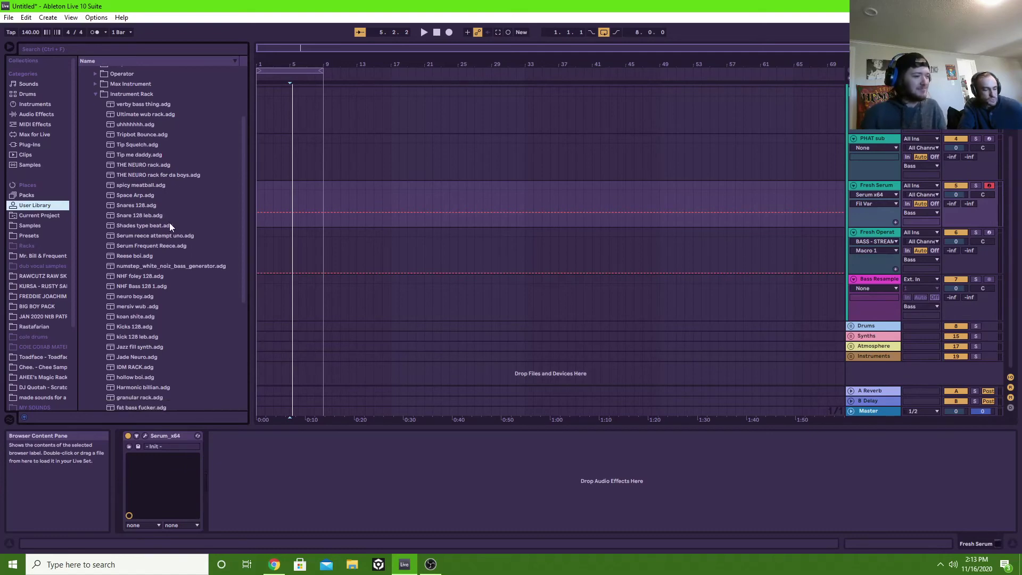
pyautogui.scroll(-8, 169, 226)
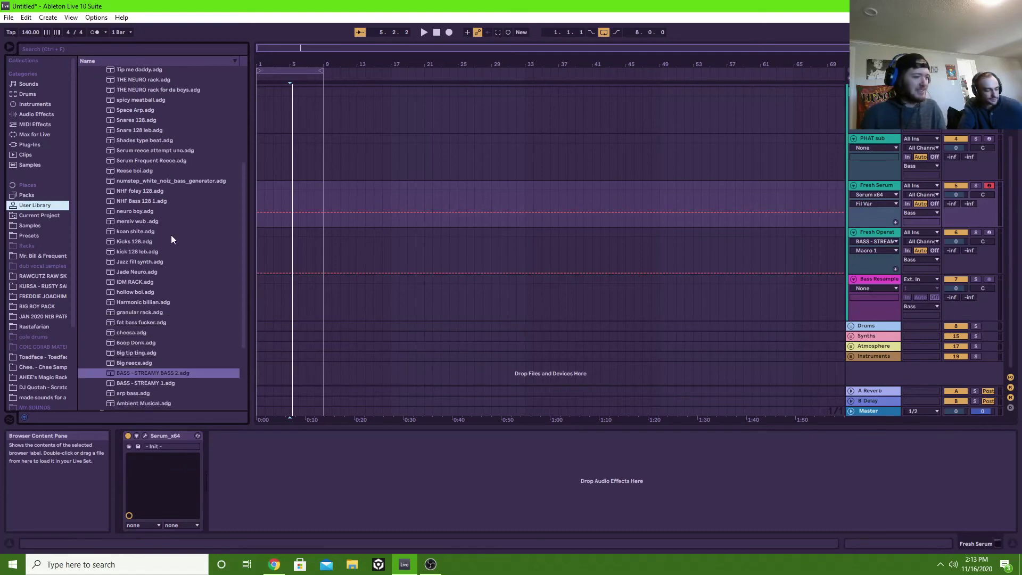
pyautogui.scroll(-3, 171, 240)
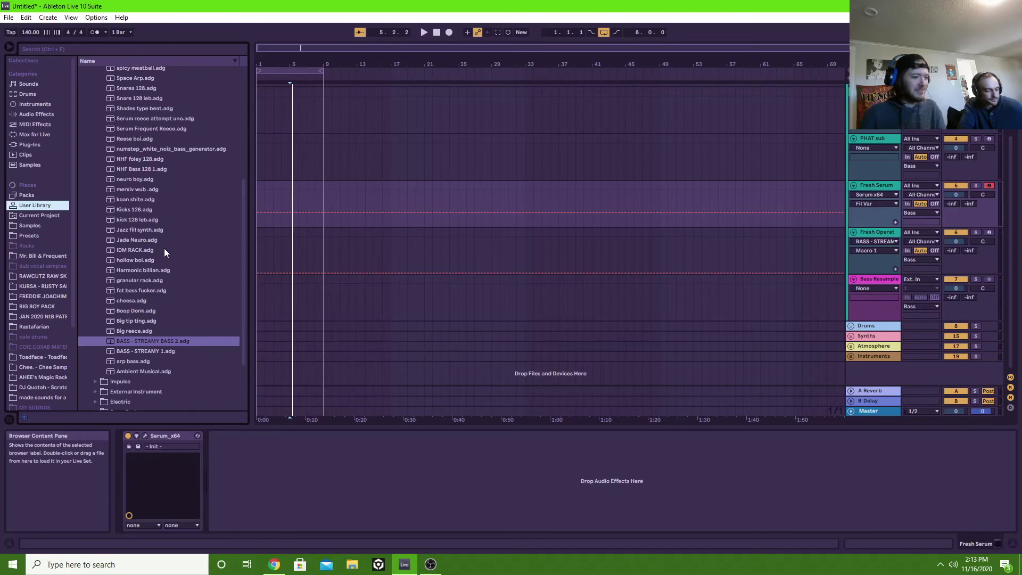
pyautogui.moveTo(141, 272); pyautogui.dragTo(322, 206)
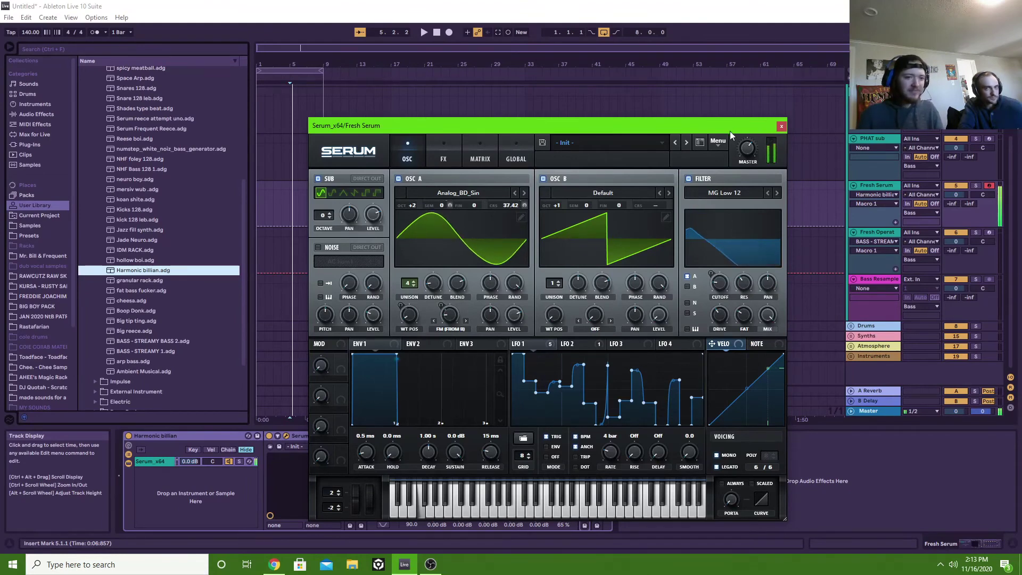
# Step: Turn off the Resonators device in the Harmonic billian rack and close the Serum window
pyautogui.moveTo(633, 123); pyautogui.dragTo(718, 6)
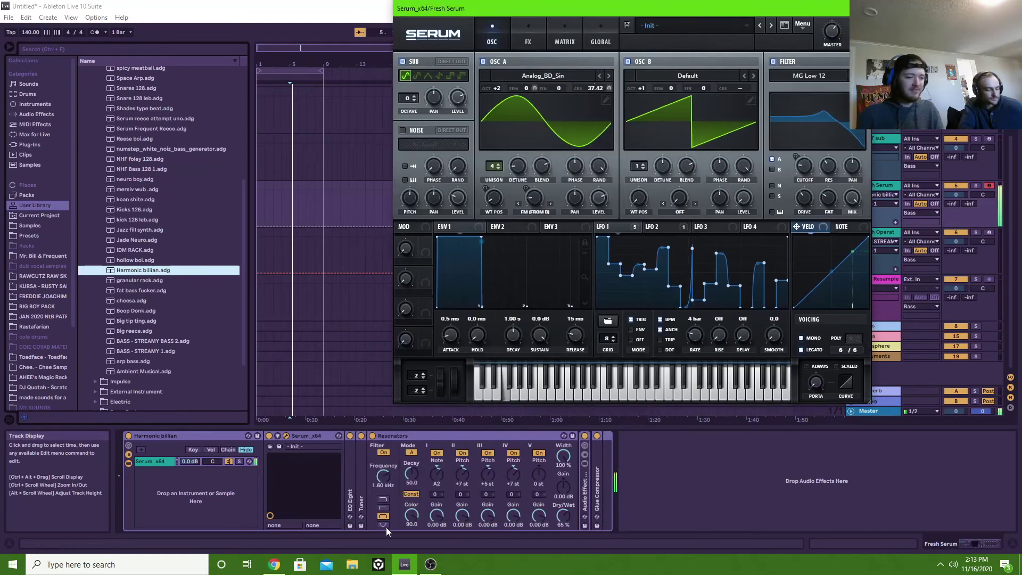
pyautogui.click(382, 433)
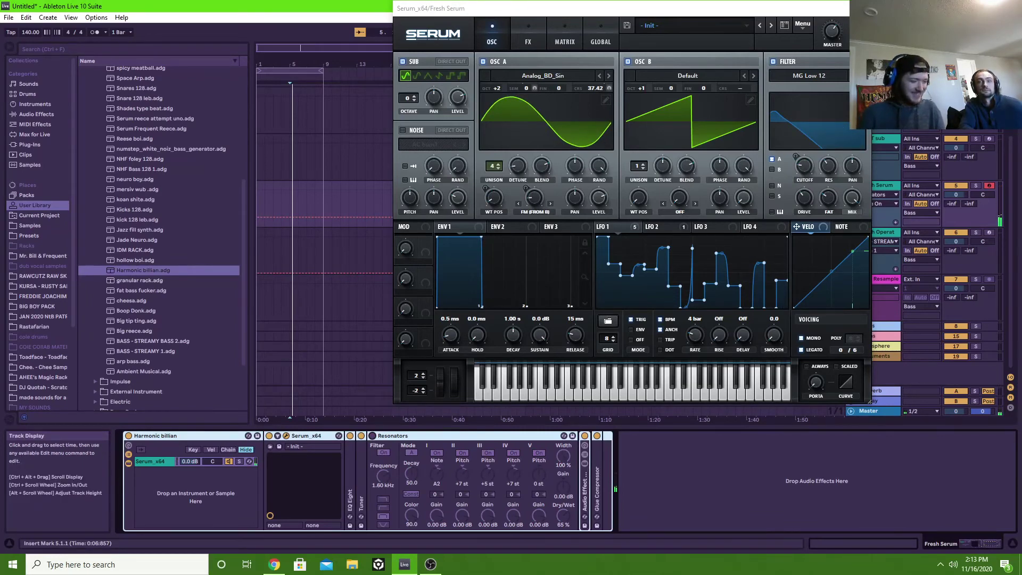
pyautogui.moveTo(839, 11); pyautogui.dragTo(697, 78)
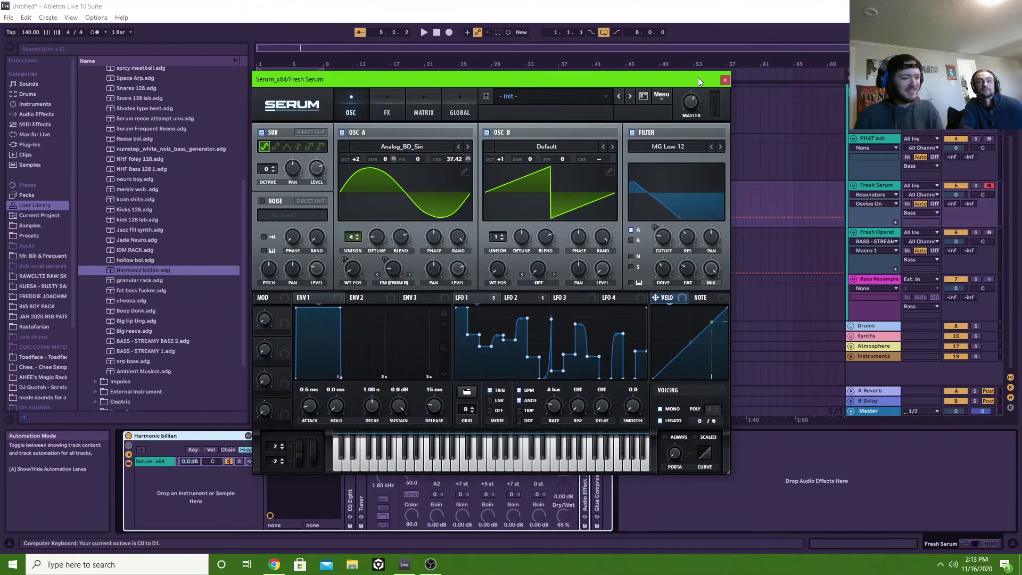
pyautogui.click(724, 80)
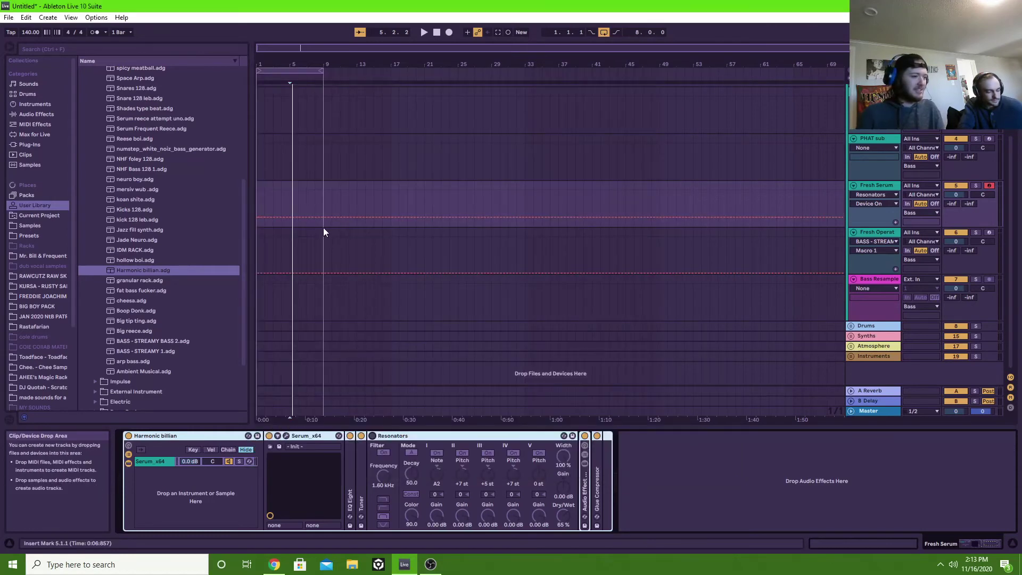
# Step: Examine the Harmonic billian rack's Serum patch and its Resonators device
pyautogui.scroll(3, 208, 218)
pyautogui.scroll(7, 208, 216)
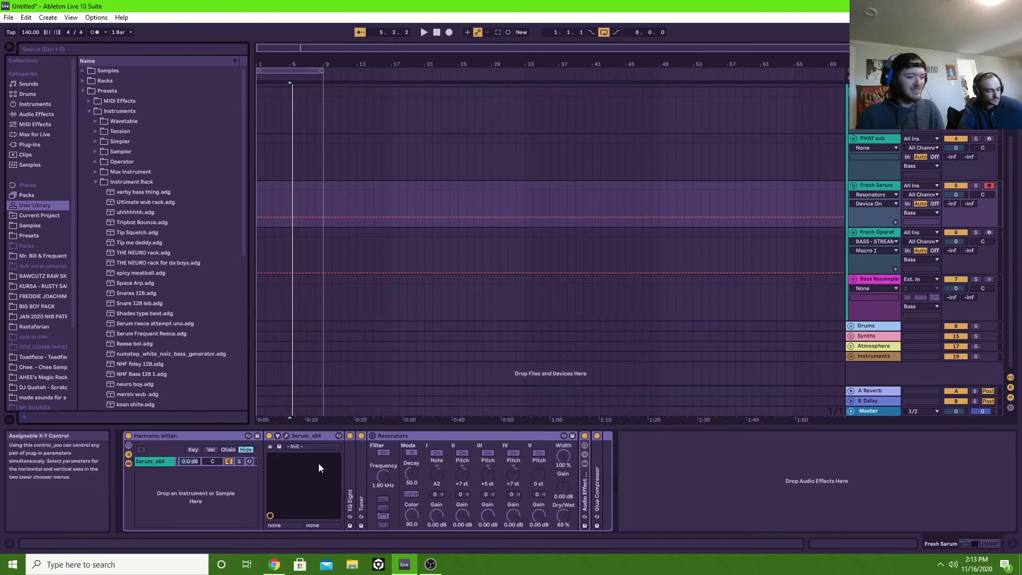
pyautogui.click(286, 435)
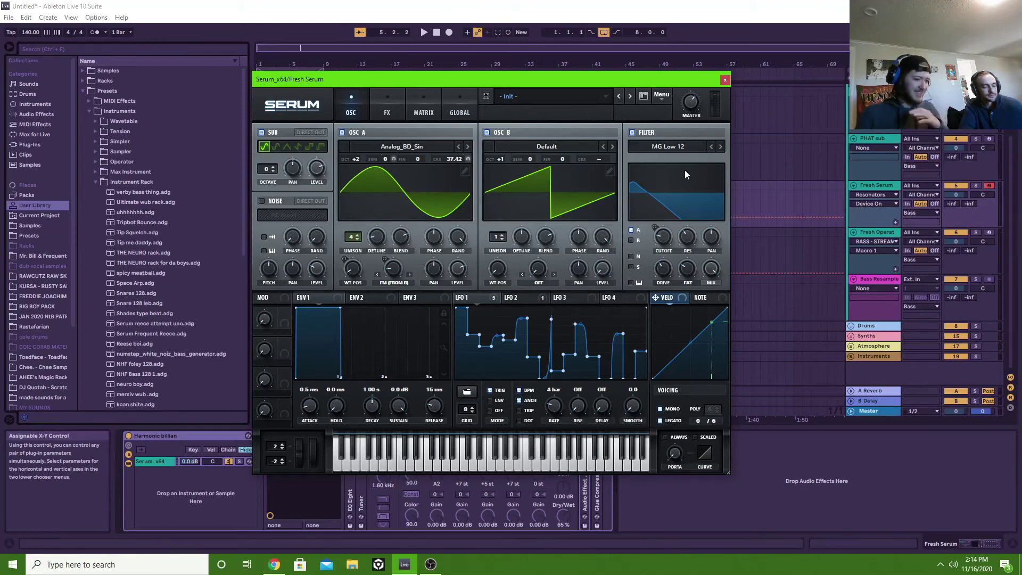
pyautogui.click(725, 79)
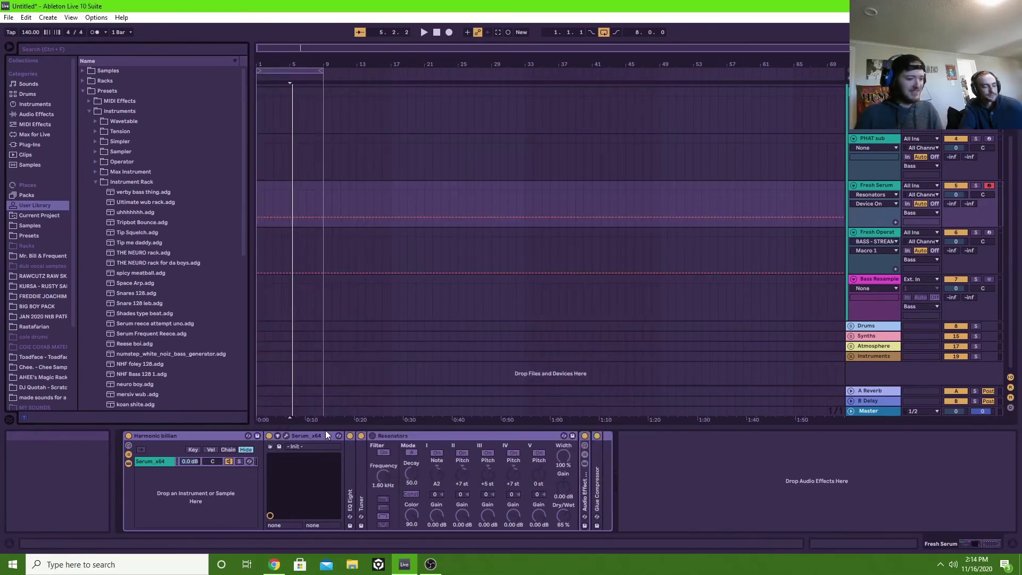
pyautogui.click(410, 436)
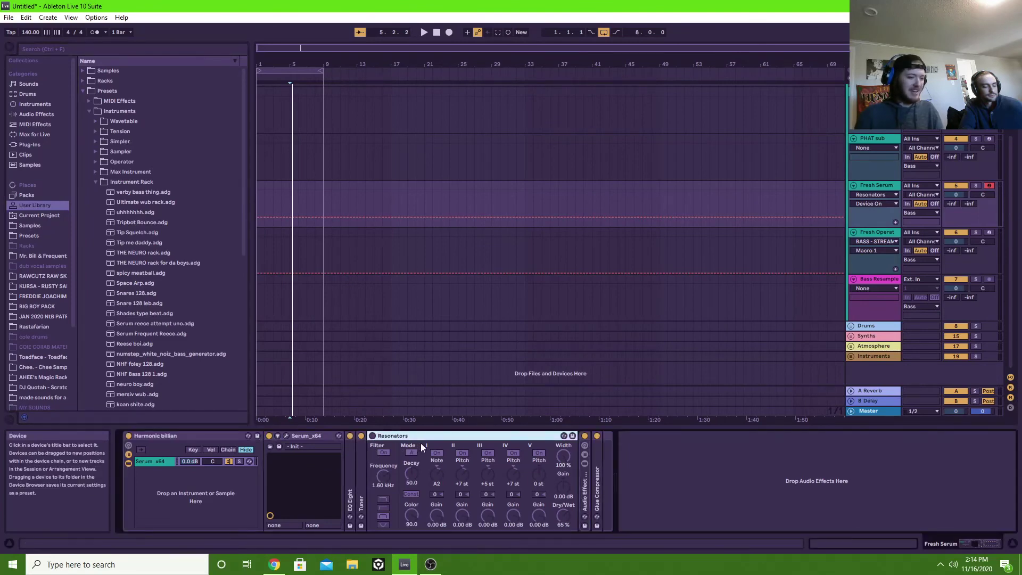
# Step: Show the Fresh Operator track's devices and collapse the BASS - STREAMY BASS 2 rack
pyautogui.click(870, 232)
pyautogui.doubleClick(170, 433)
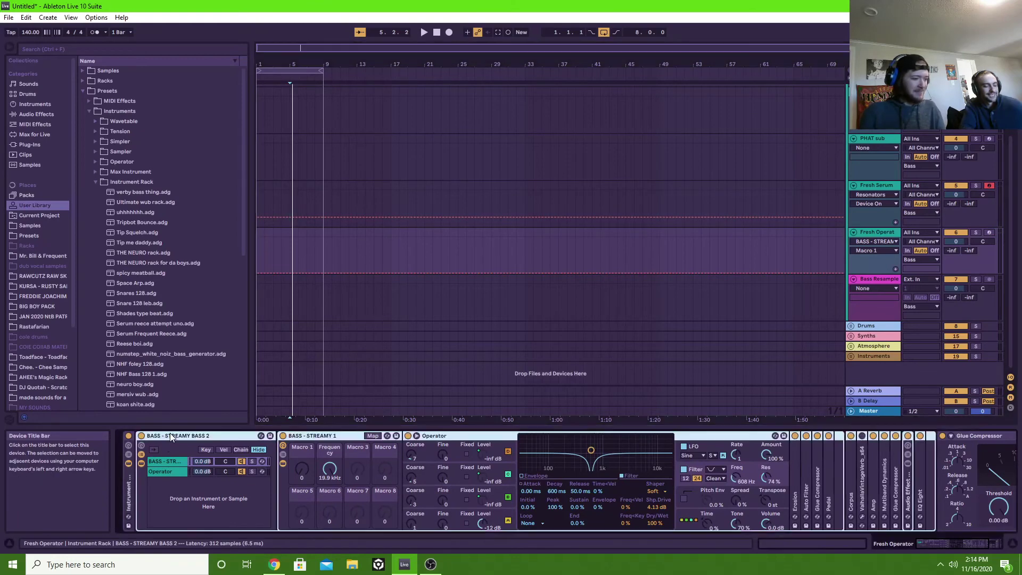
pyautogui.doubleClick(192, 435)
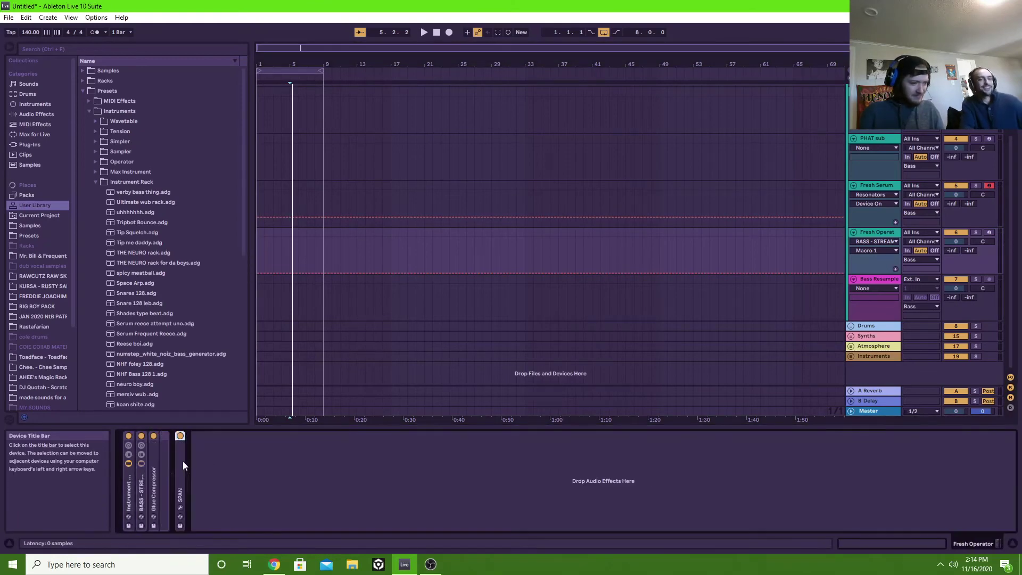
pyautogui.doubleClick(165, 462)
pyautogui.doubleClick(213, 435)
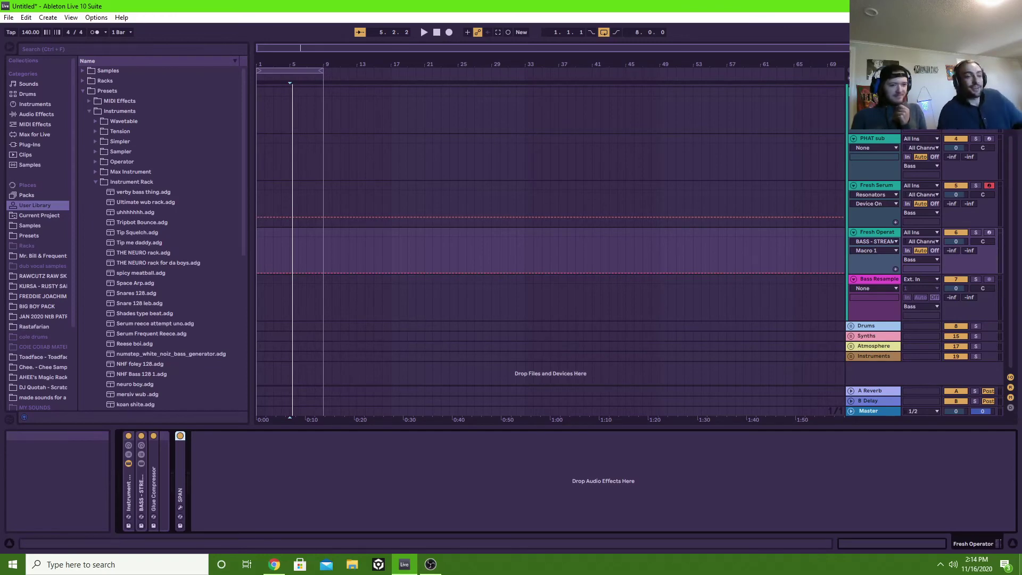
# Step: Insert a new MIDI track below Fresh Operator and load the Serum_x64 plug-in on it
pyautogui.click(871, 267)
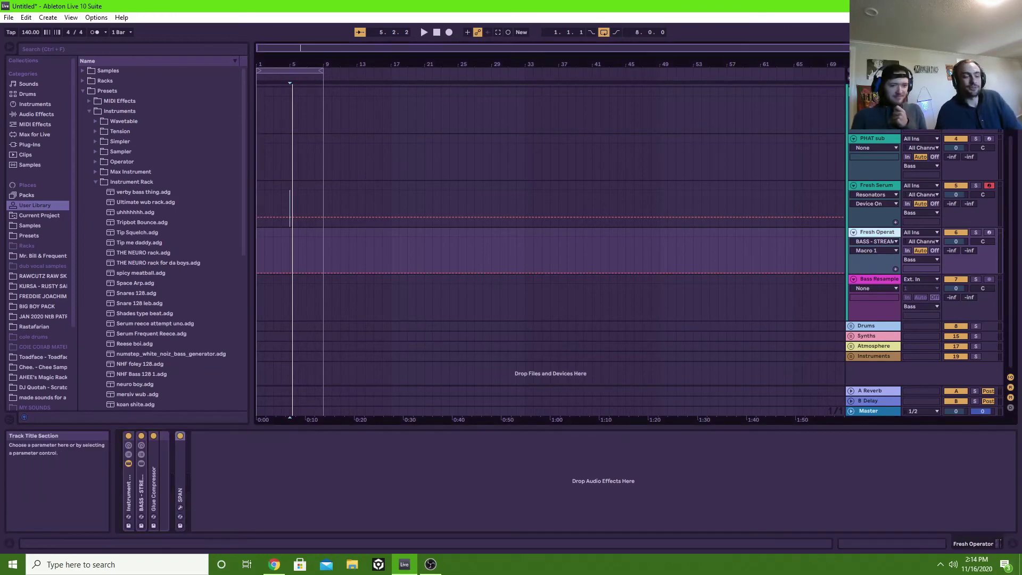
pyautogui.hotkey('ctrl', 'shift', 't')
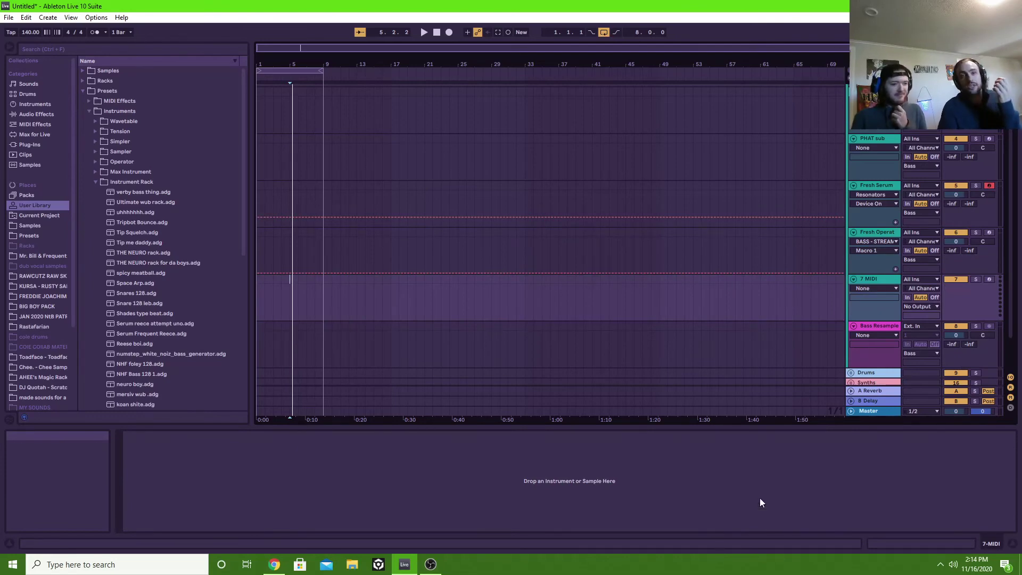
pyautogui.click(60, 48)
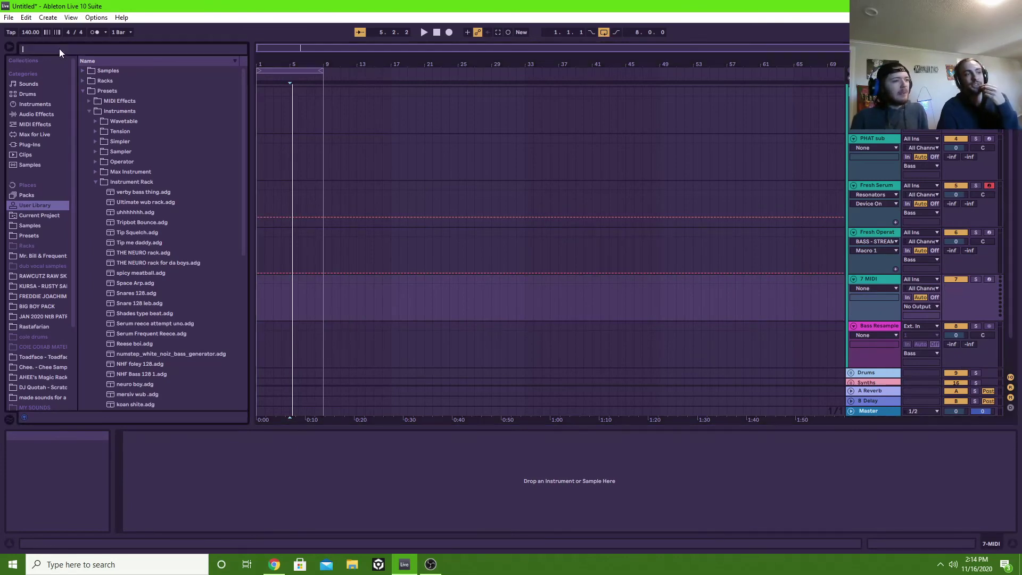
pyautogui.write('se')
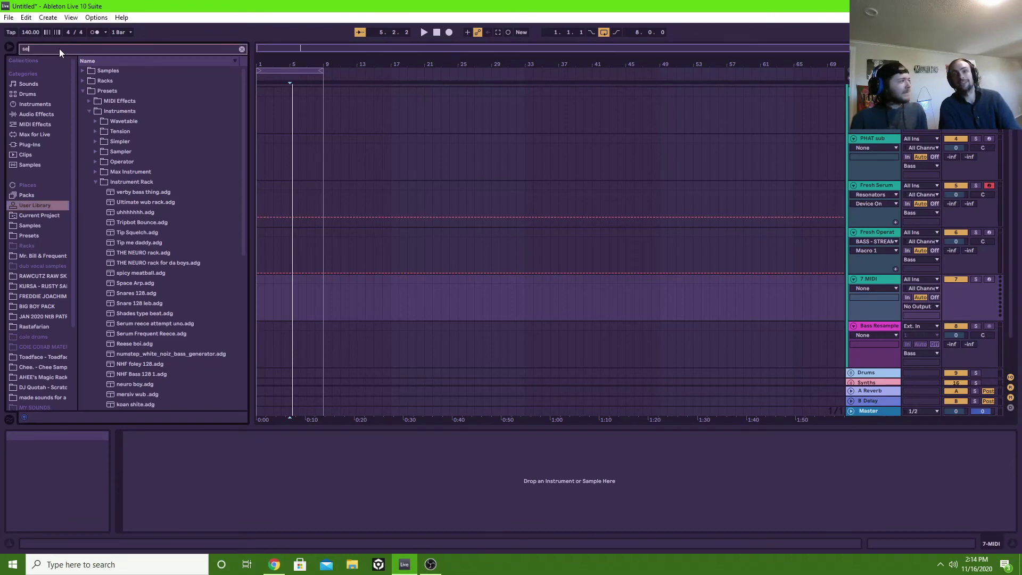
pyautogui.write('rum')
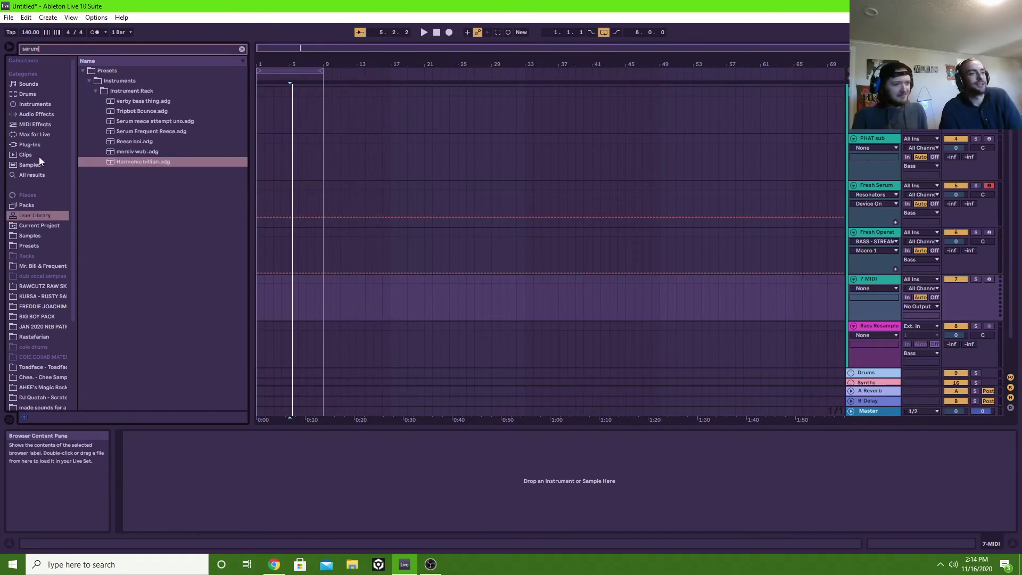
pyautogui.click(38, 142)
pyautogui.doubleClick(110, 80)
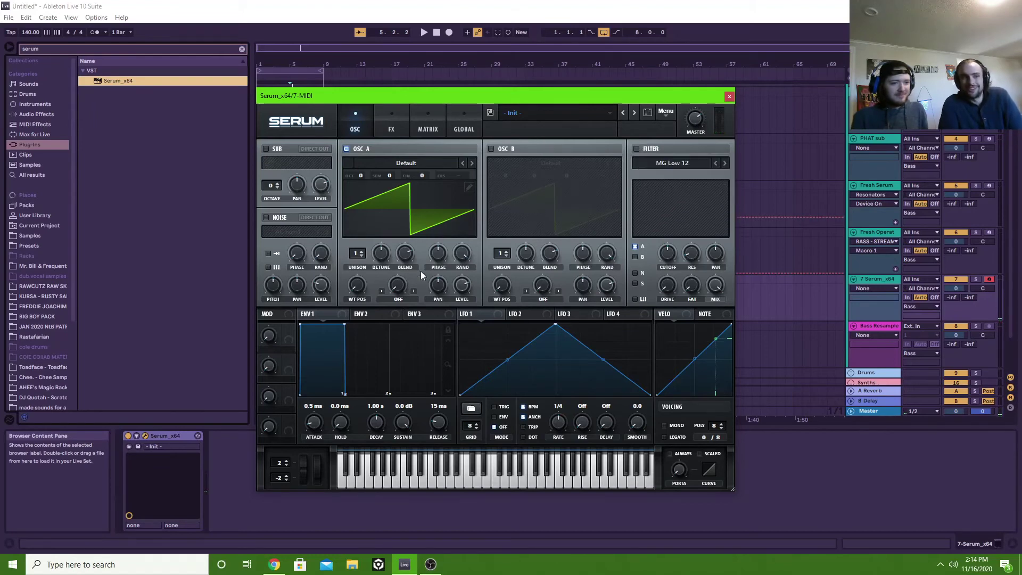
# Step: Enable the new Serum's sub oscillator with direct output and turn off oscillator A
pyautogui.click(266, 148)
pyautogui.click(311, 148)
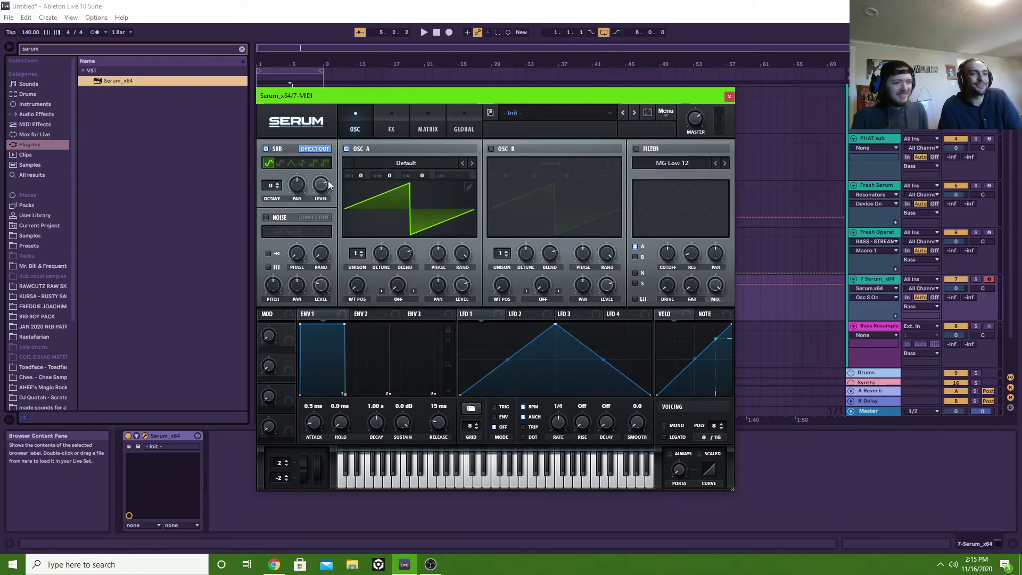
pyautogui.click(344, 149)
pyautogui.click(634, 247)
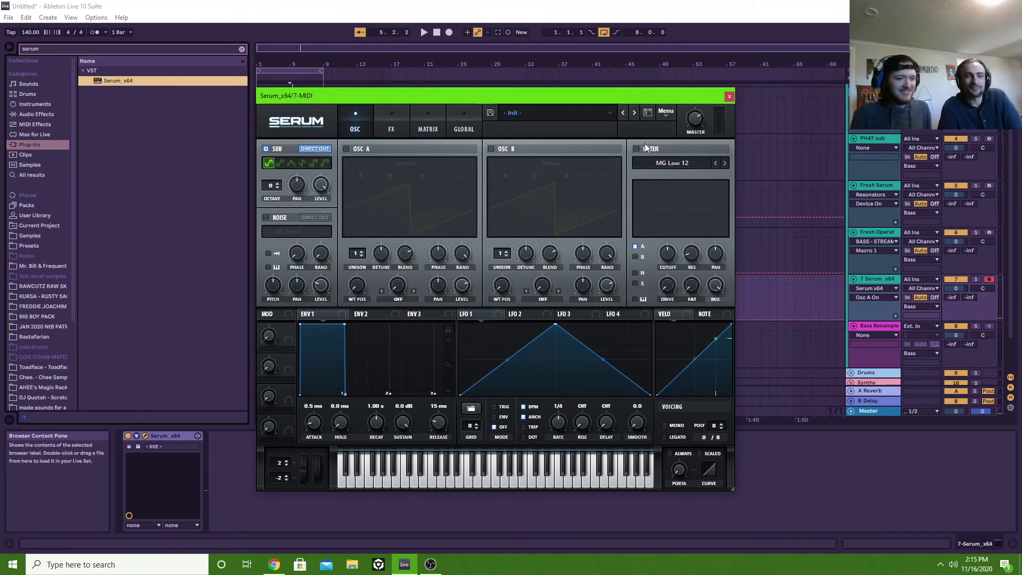
# Step: Turn on oscillator A and load the Analog_BD_Sin wavetable into it
pyautogui.click(346, 149)
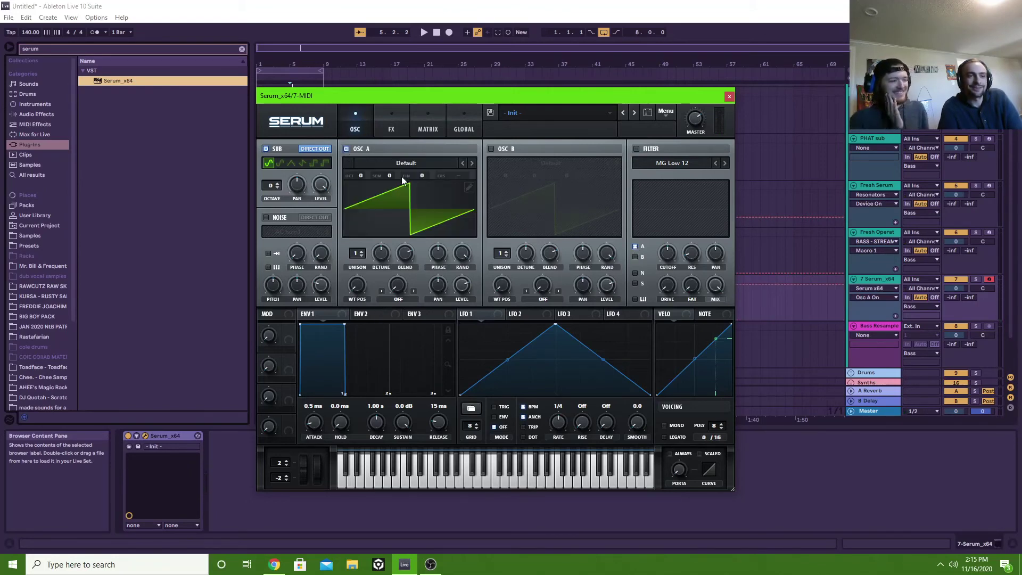
pyautogui.click(421, 163)
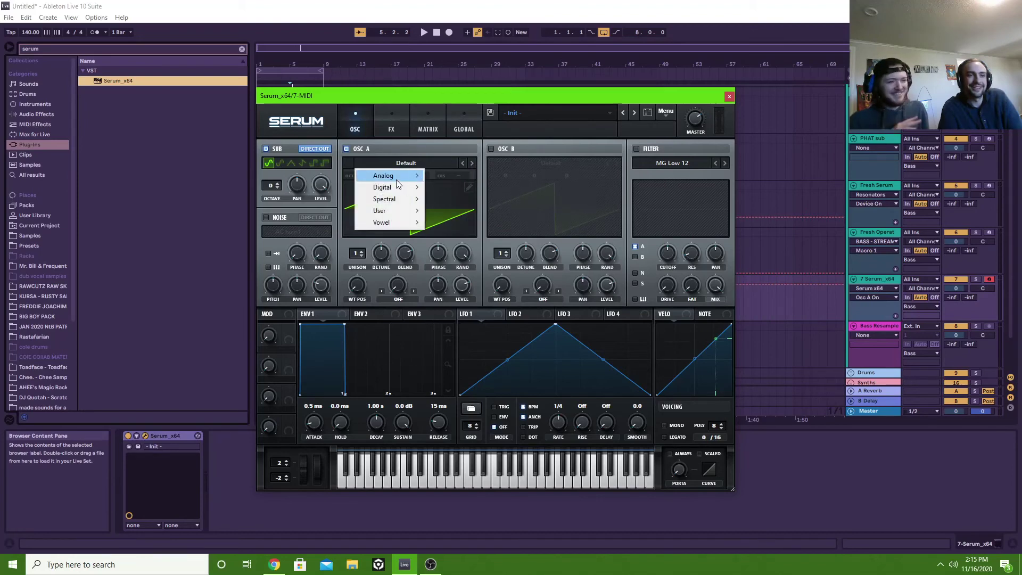
pyautogui.moveTo(395, 177)
pyautogui.click(455, 194)
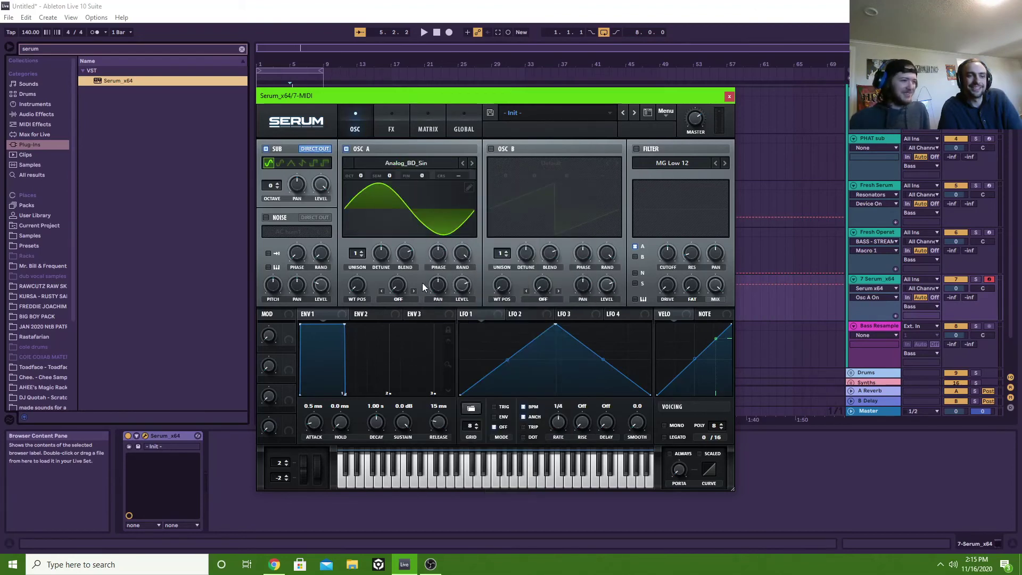
# Step: Set oscillator A's random phase to 0% and switch the sub oscillator off and back on
pyautogui.click(462, 254)
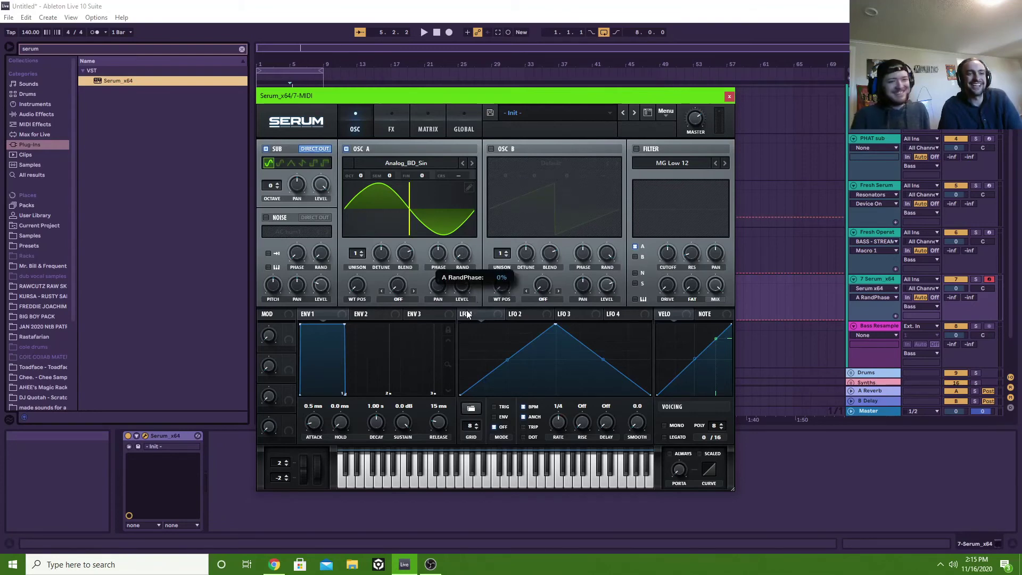
pyautogui.moveTo(467, 314)
pyautogui.mouseDown()
pyautogui.moveTo(451, 171)
pyautogui.moveTo(477, 98)
pyautogui.moveTo(496, 324)
pyautogui.mouseUp()
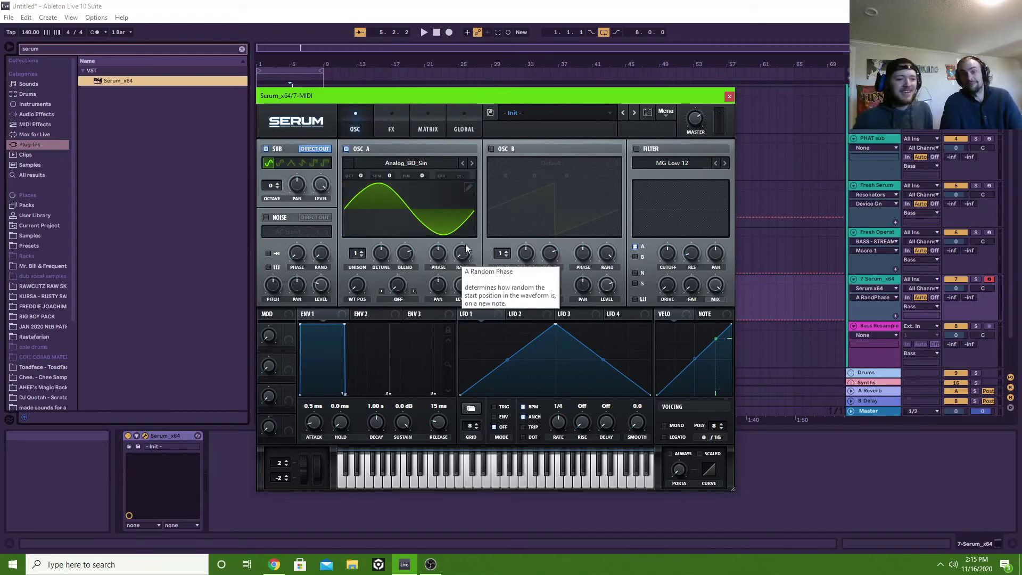
pyautogui.moveTo(467, 251); pyautogui.dragTo(472, 276)
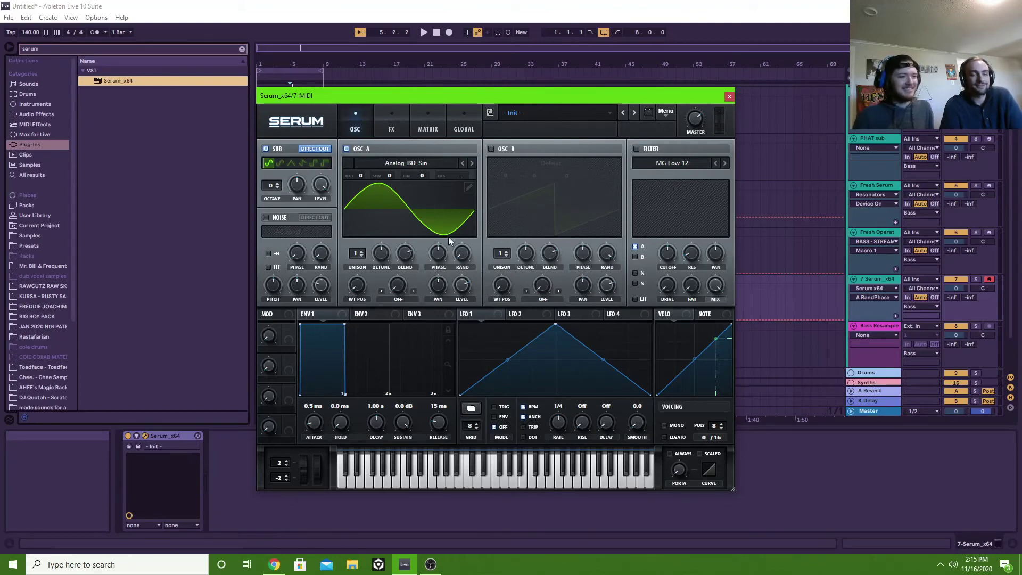
pyautogui.moveTo(465, 257)
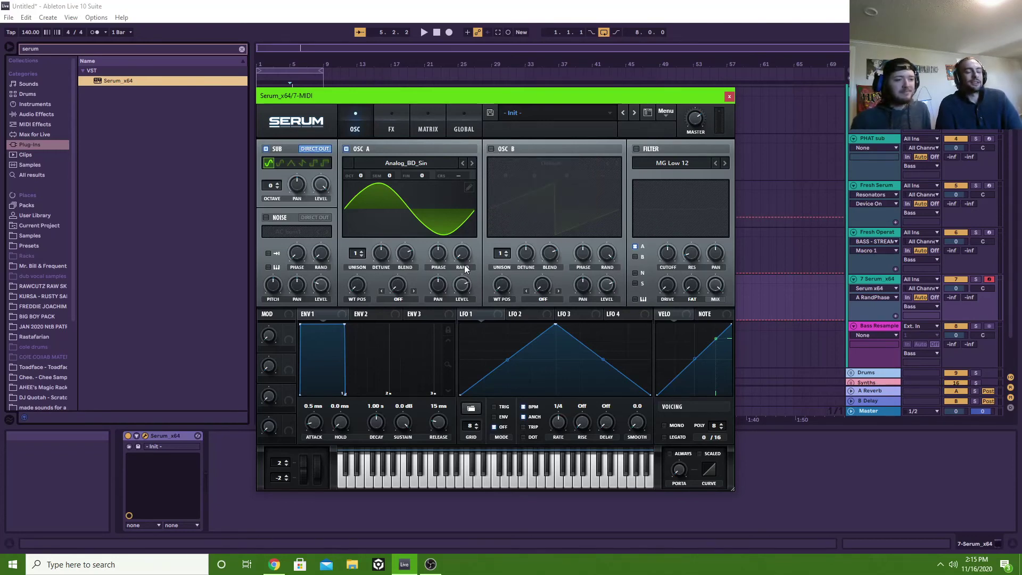
pyautogui.click(266, 149)
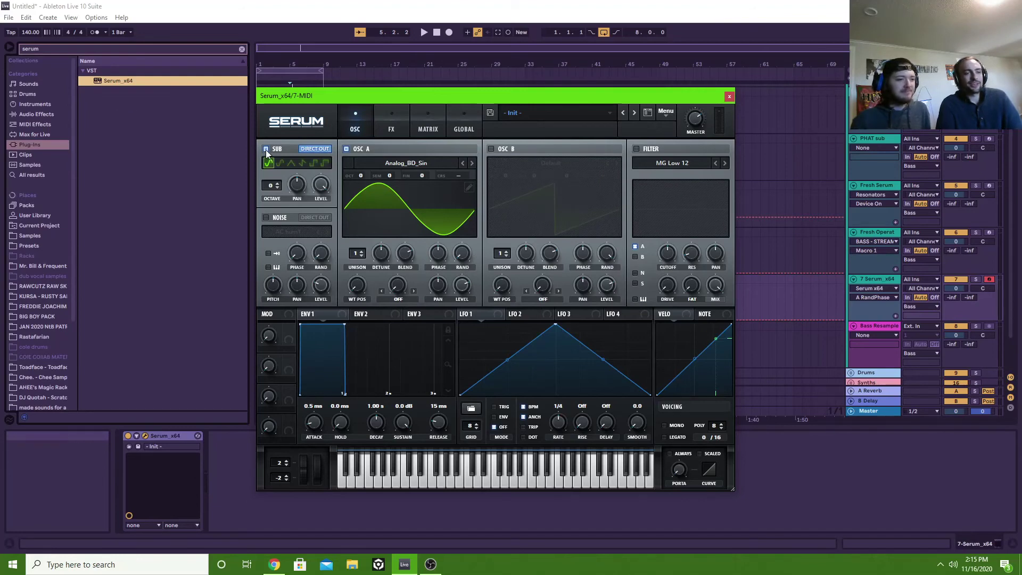
pyautogui.click(266, 149)
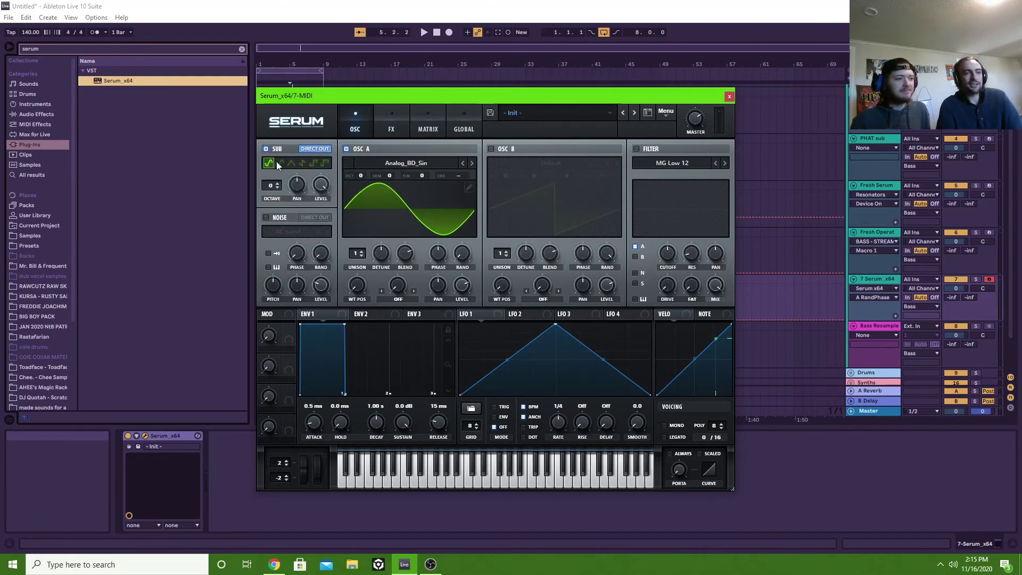
# Step: Turn on oscillator B, raise its unison to 13 voices and audition changes to its random phase
pyautogui.click(490, 149)
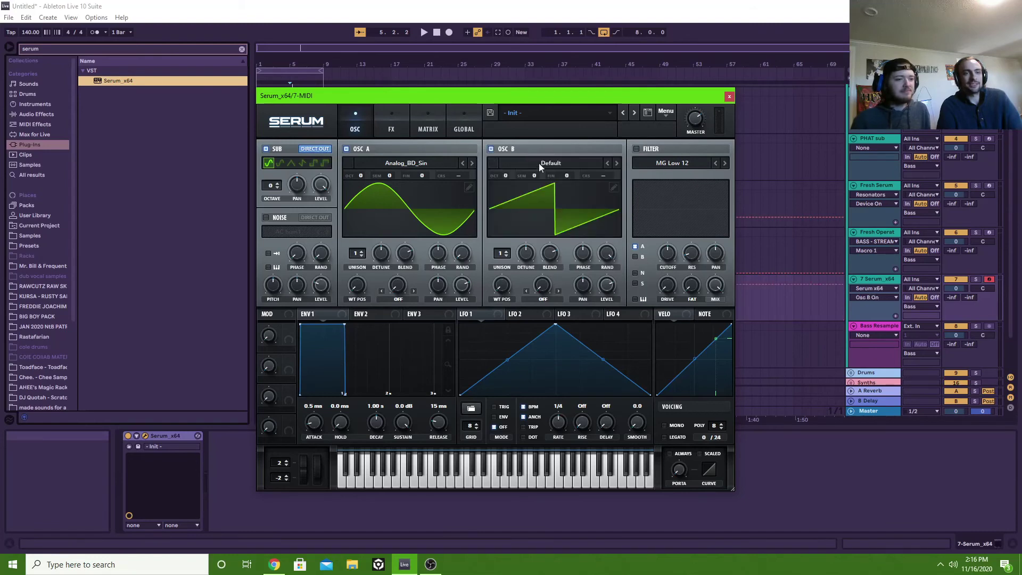
pyautogui.moveTo(499, 255); pyautogui.dragTo(502, 167)
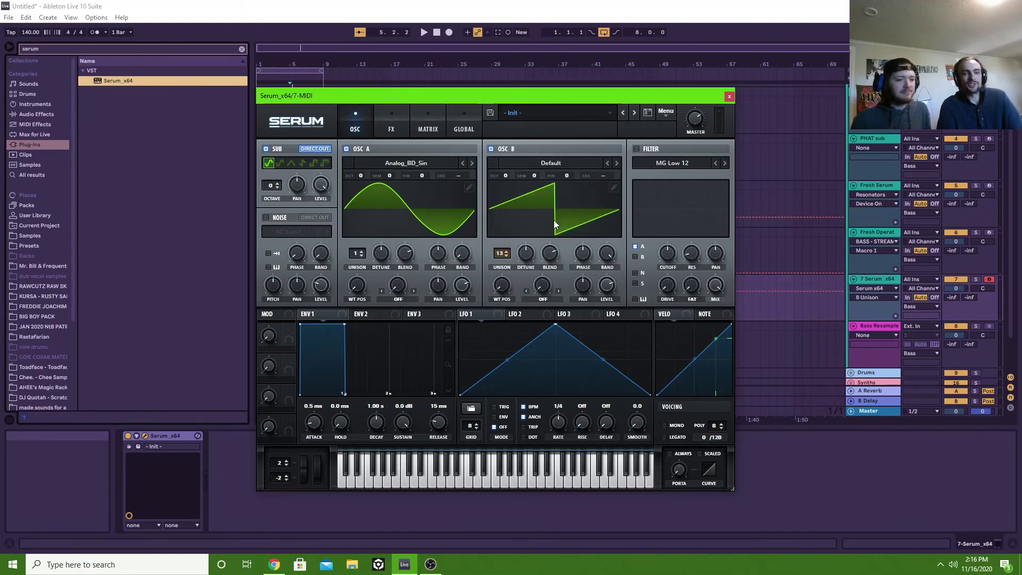
pyautogui.click(607, 257)
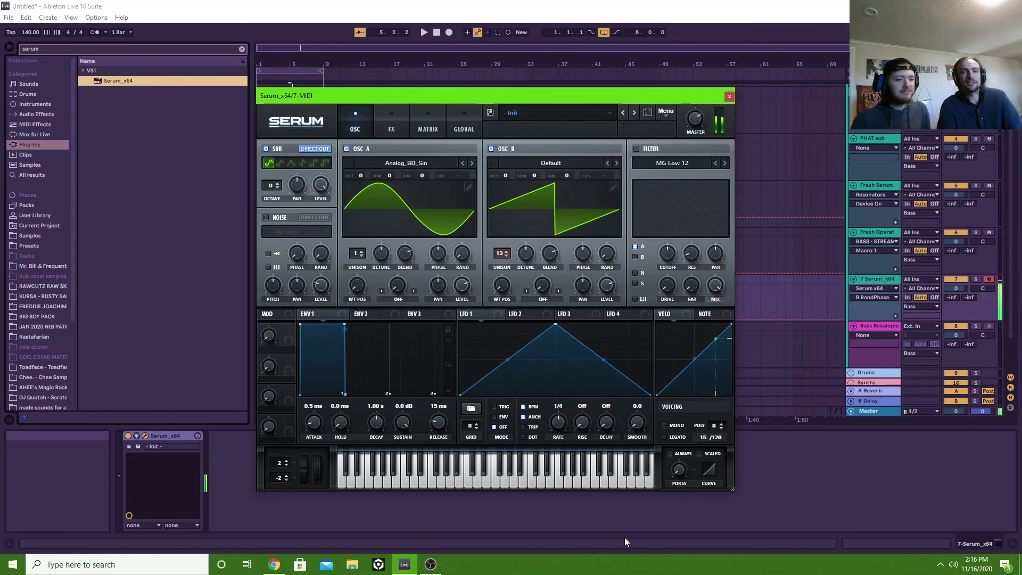
pyautogui.click(612, 256)
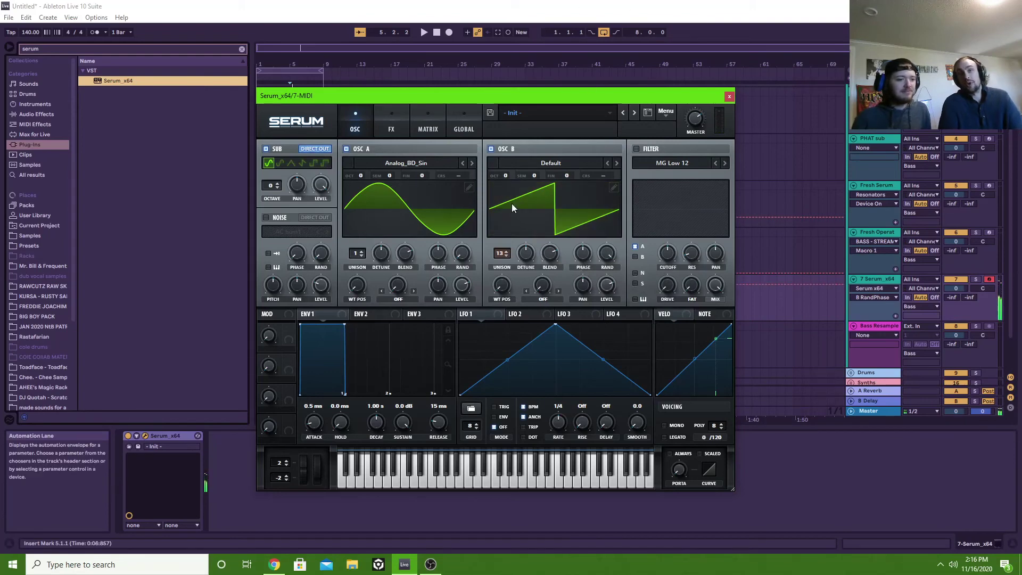
# Step: Audition the patch without oscillator B, turn it back on and set its unison to 1 voice
pyautogui.click(490, 149)
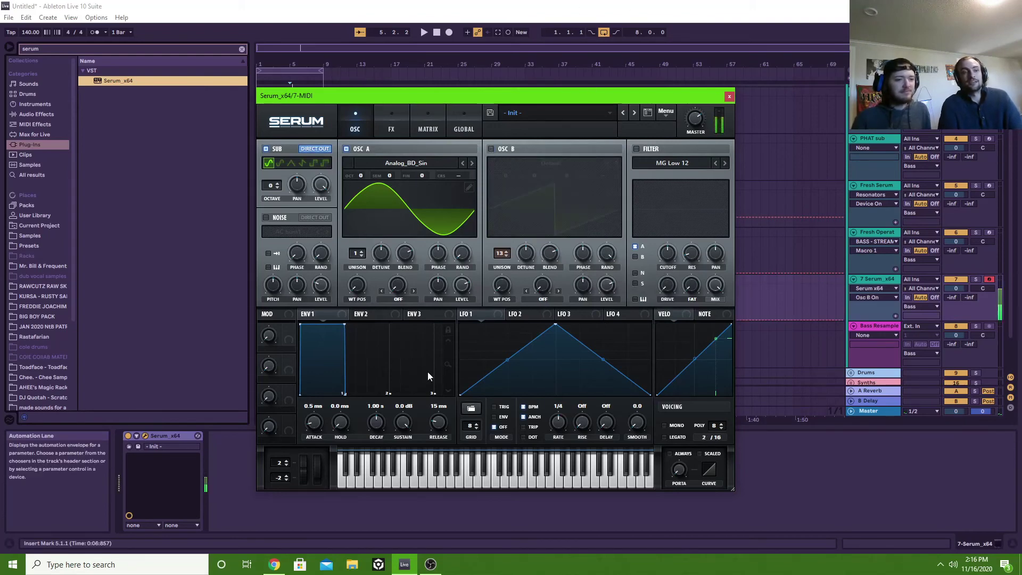
pyautogui.click(490, 149)
pyautogui.moveTo(502, 253); pyautogui.dragTo(501, 282)
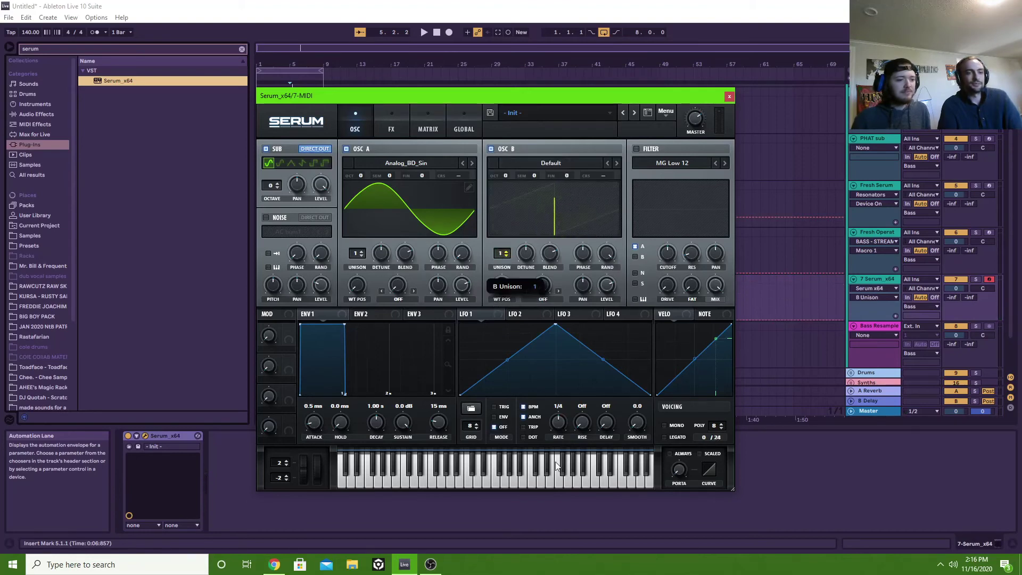
# Step: Load the digital Harmonic Morph wavetable in oscillator B, with maximum wavetable position, no random phase and a lower start phase
pyautogui.click(545, 162)
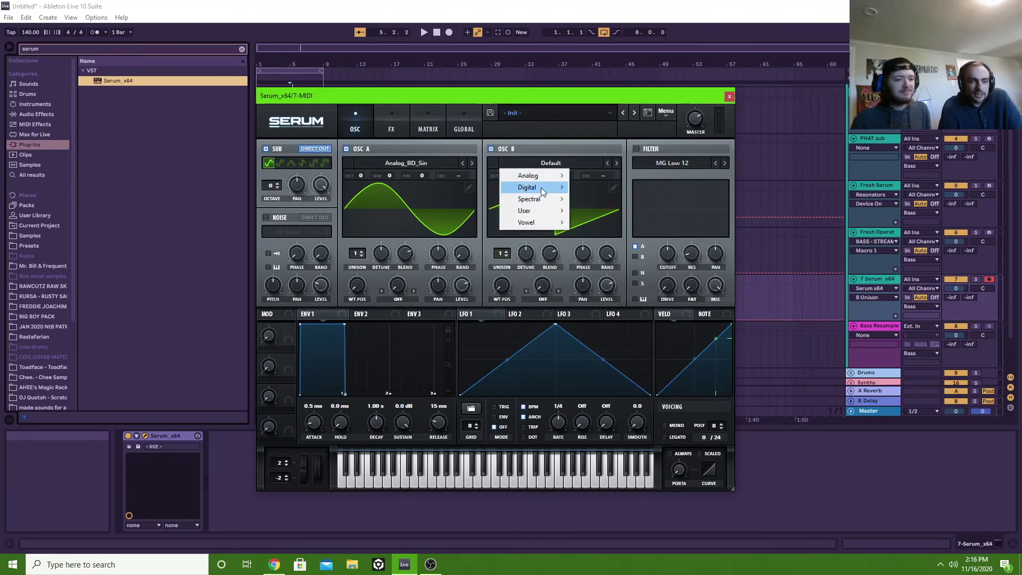
pyautogui.moveTo(541, 187)
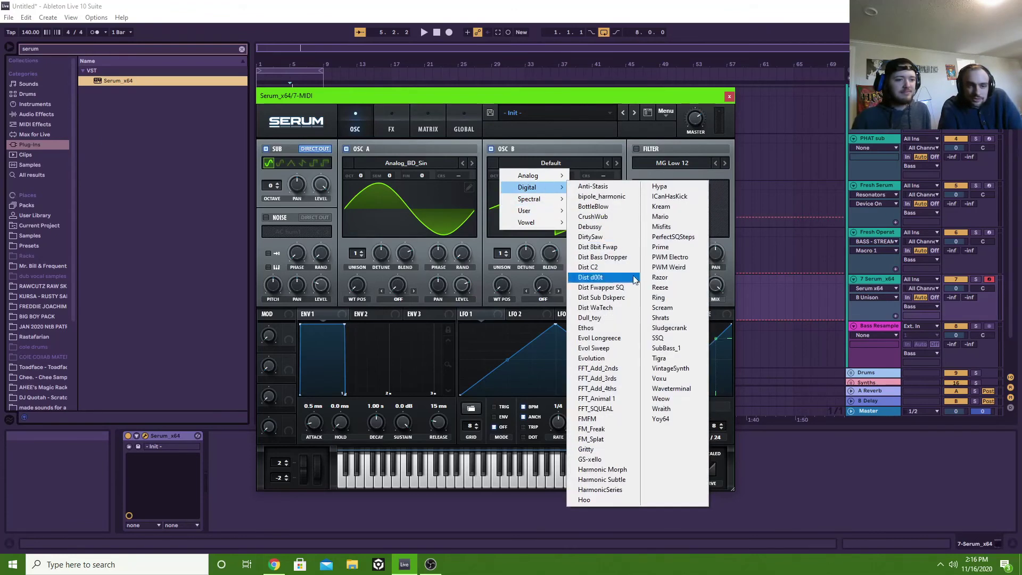
pyautogui.click(614, 469)
pyautogui.moveTo(498, 208); pyautogui.dragTo(509, 171)
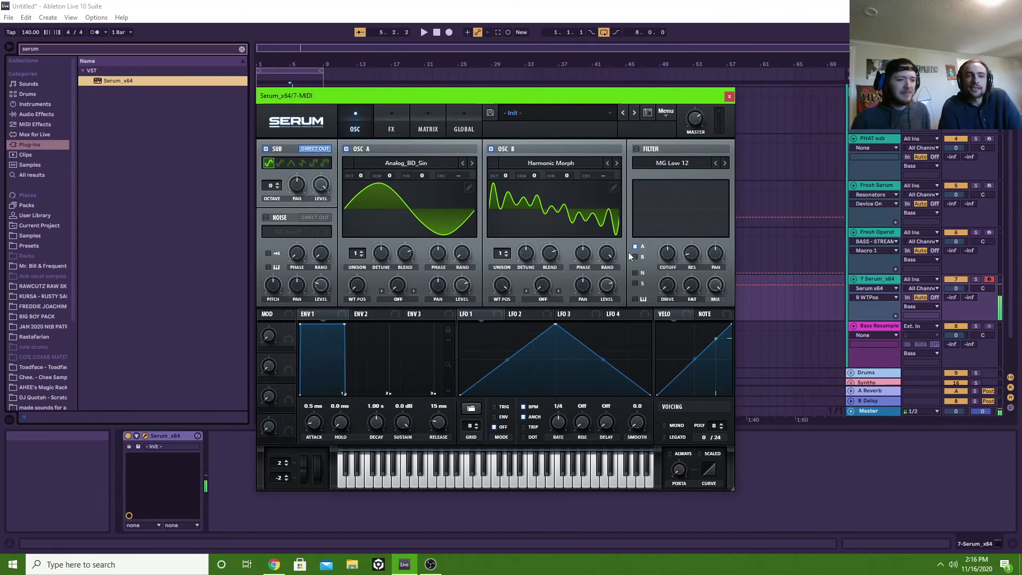
pyautogui.moveTo(605, 253); pyautogui.dragTo(603, 542)
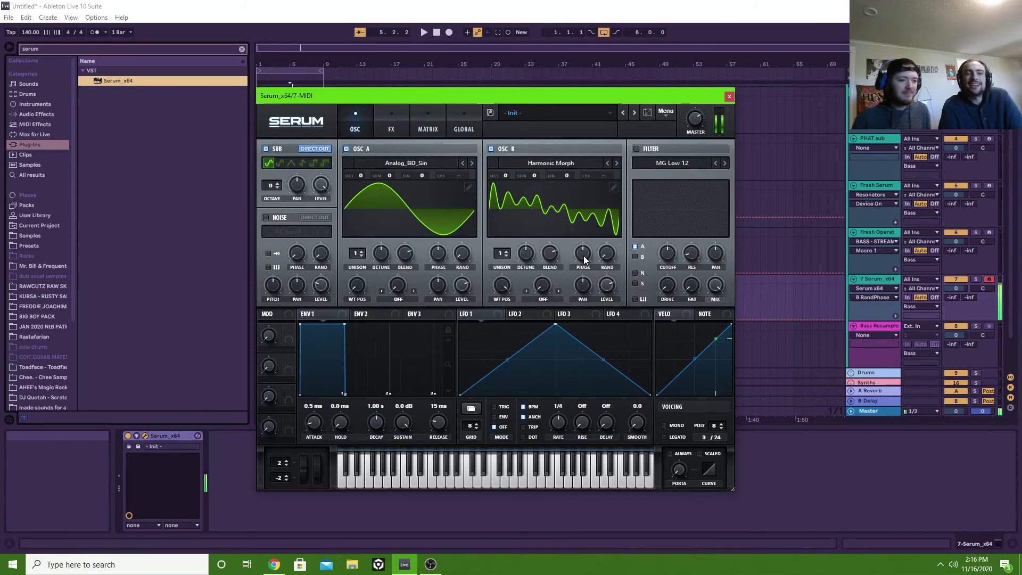
pyautogui.moveTo(583, 260); pyautogui.dragTo(596, 311)
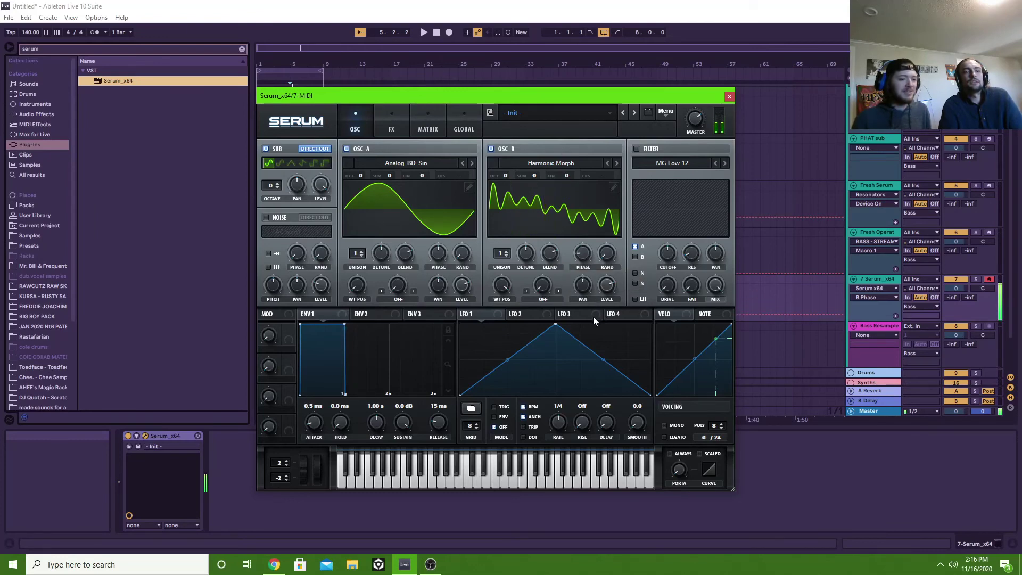
# Step: Turn on the MG Low 18 filter with more resonance and a slightly lower cutoff, and route oscillator B through it
pyautogui.click(636, 149)
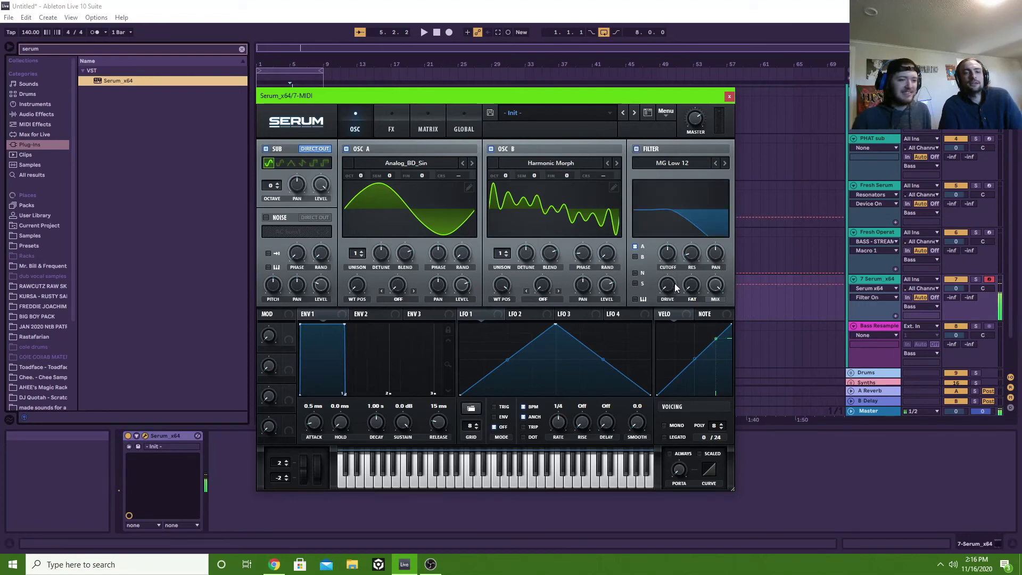
pyautogui.click(725, 163)
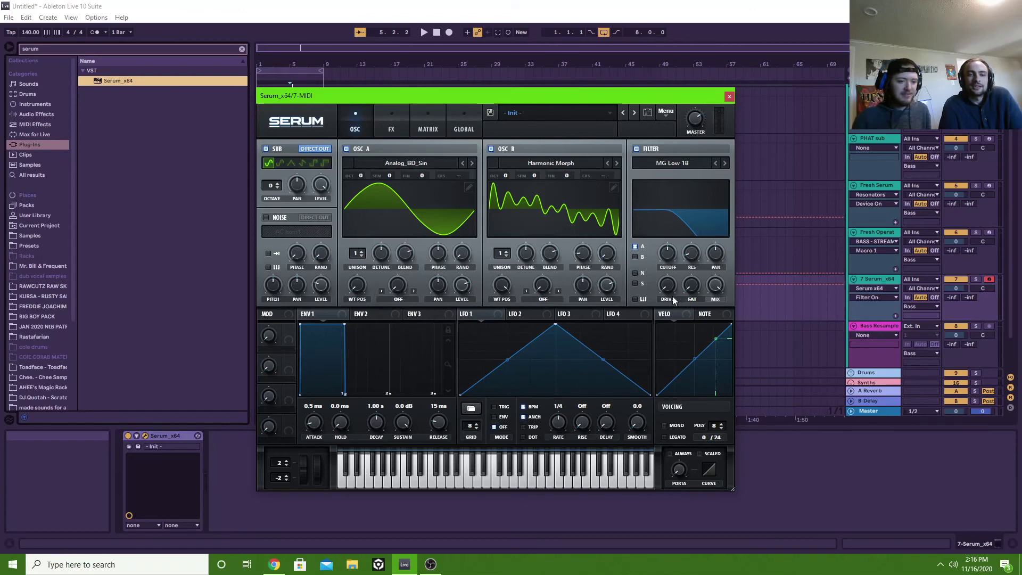
pyautogui.moveTo(690, 254); pyautogui.dragTo(693, 194)
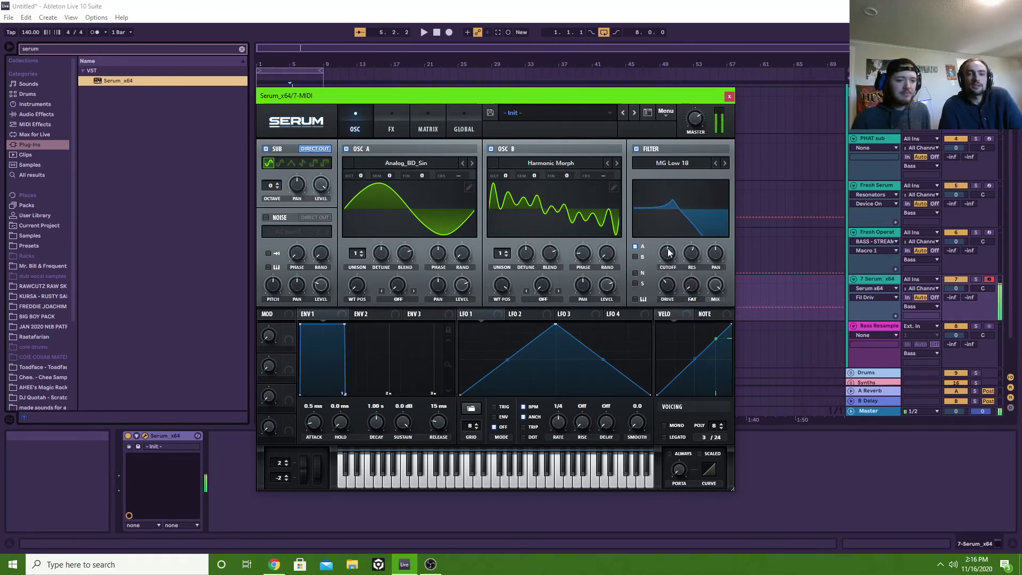
pyautogui.moveTo(666, 240); pyautogui.dragTo(655, 271)
pyautogui.click(634, 256)
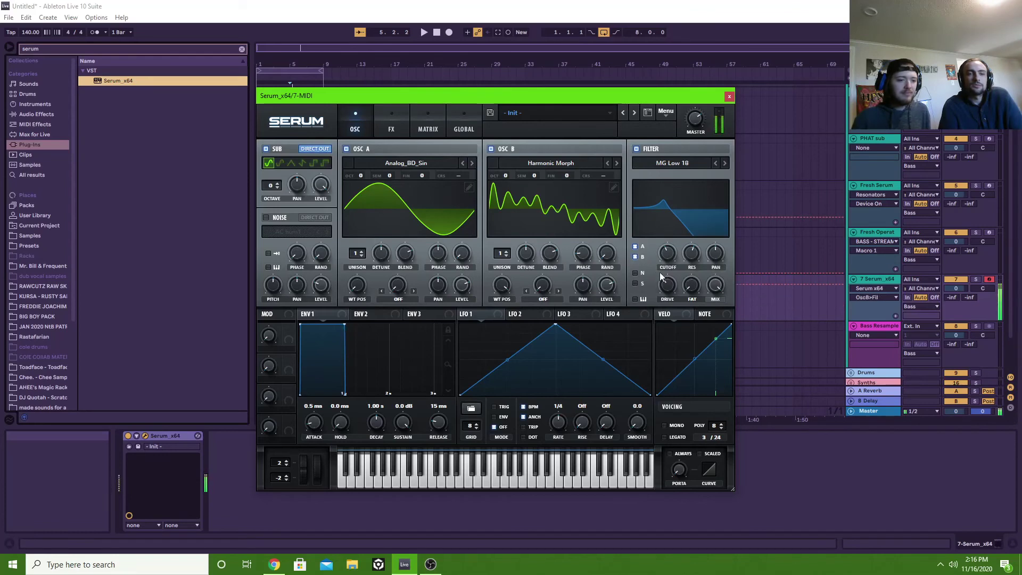
# Step: Set oscillator A's warp mode to FM (from B) and raise the warp amount to about 96%
pyautogui.click(398, 299)
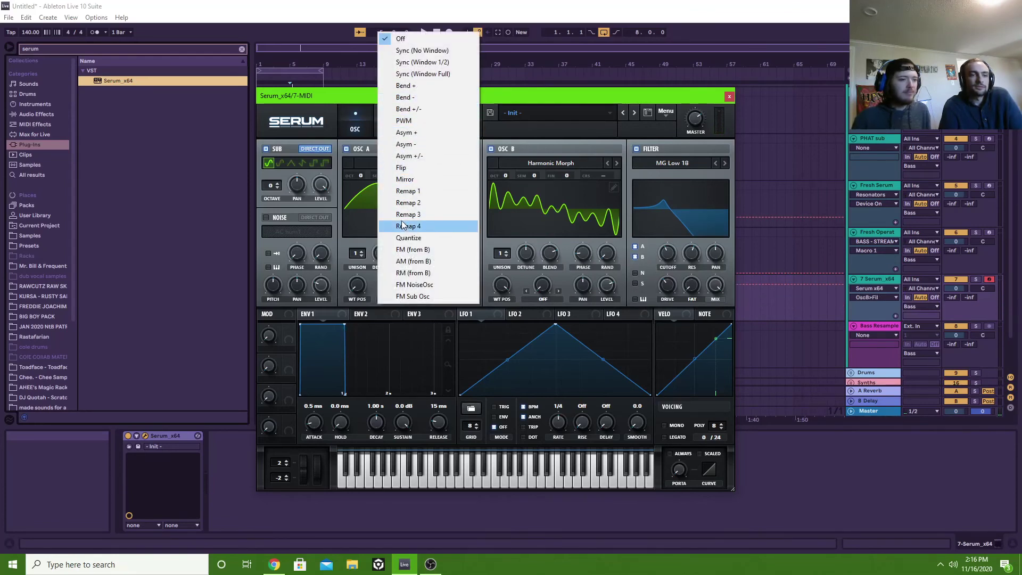
pyautogui.click(422, 250)
pyautogui.moveTo(398, 287); pyautogui.dragTo(398, 171)
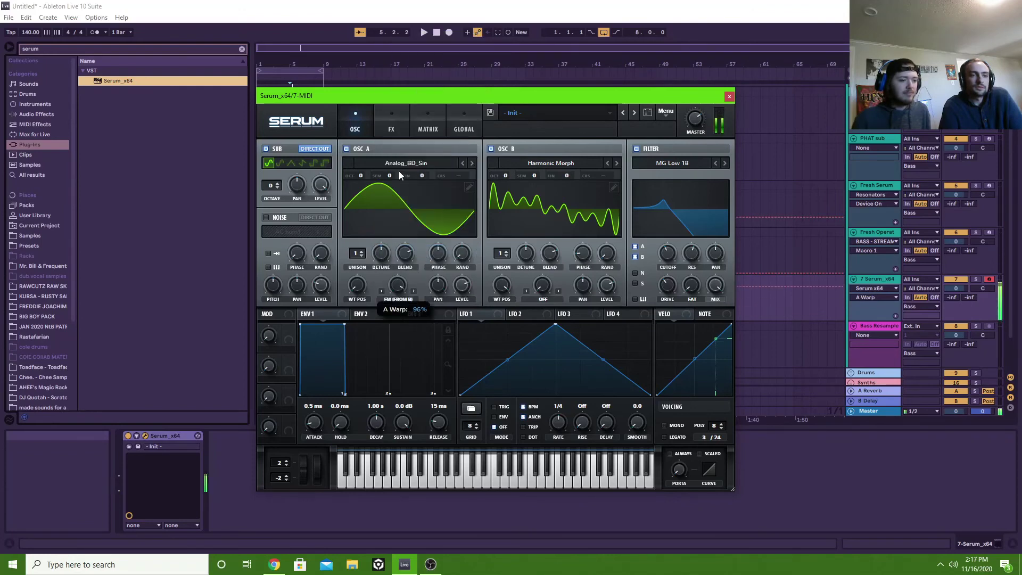
# Step: Switch the filter type to MG Low 24 and raise its cutoff slightly while adjusting the resonance
pyautogui.click(724, 163)
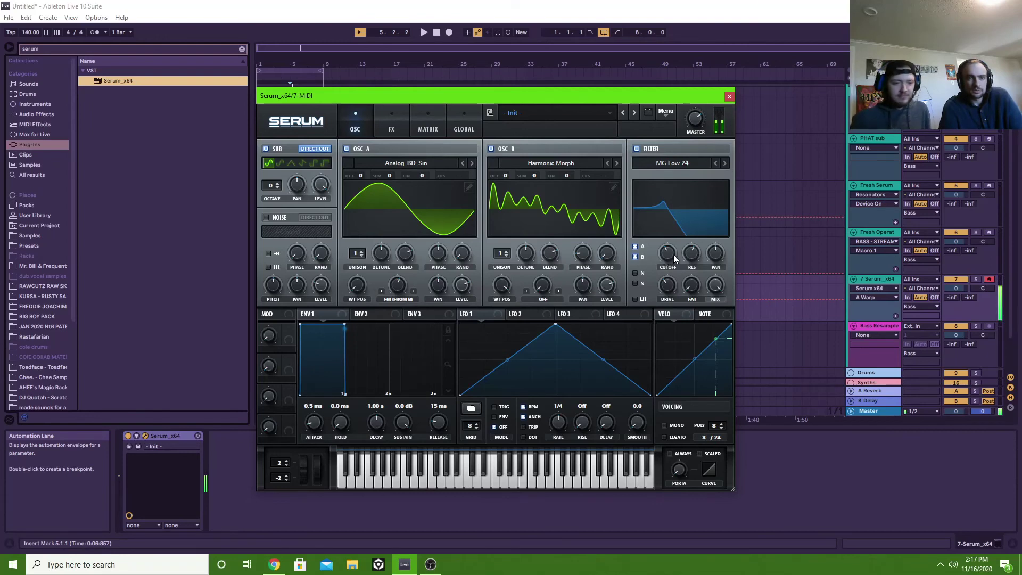
pyautogui.moveTo(672, 258); pyautogui.dragTo(694, 229)
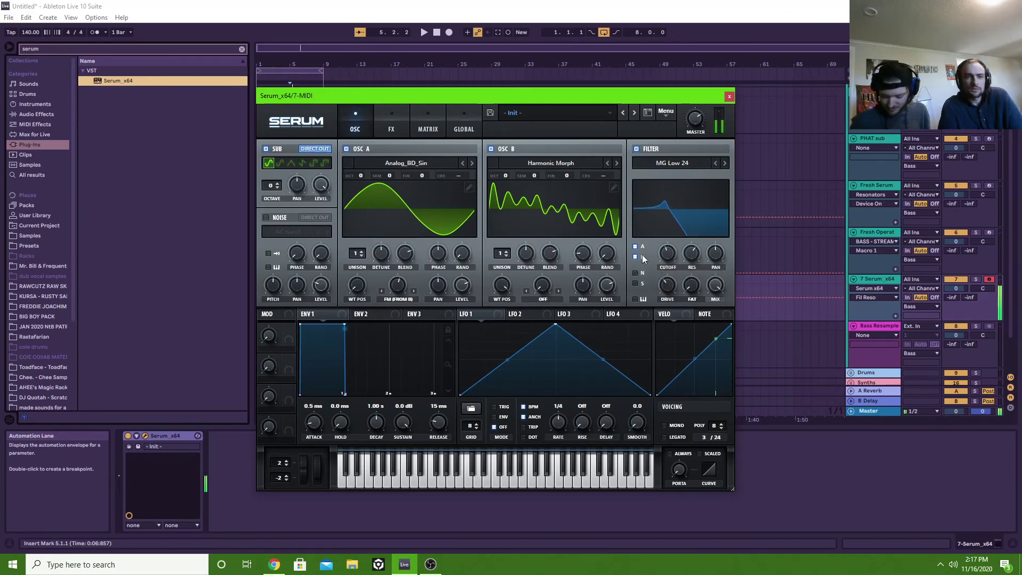
# Step: Change oscillator B's wavetable to HarmonicSeries at wavetable position 8 and raise the filter cutoff slightly
pyautogui.click(509, 286)
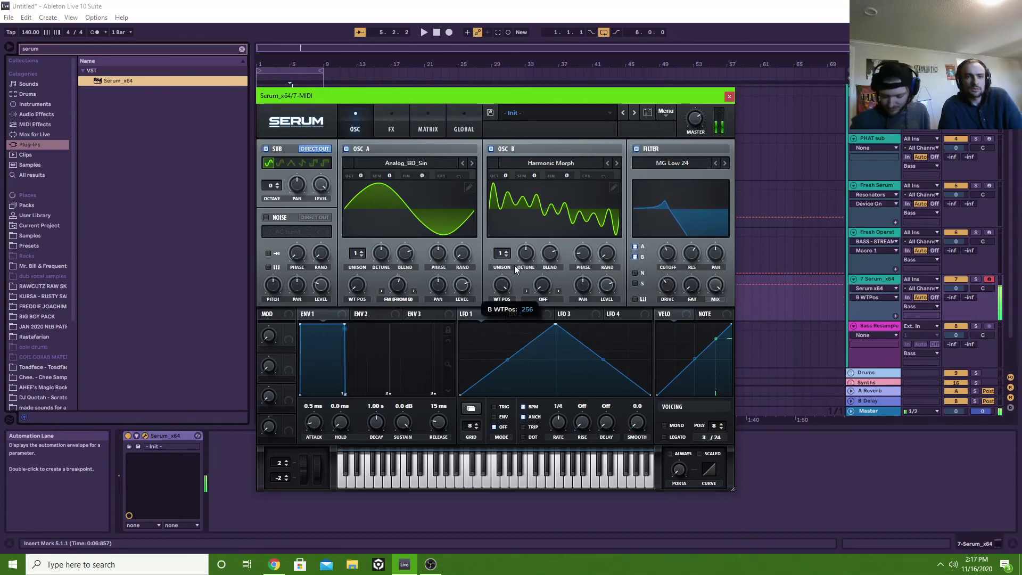
pyautogui.click(616, 165)
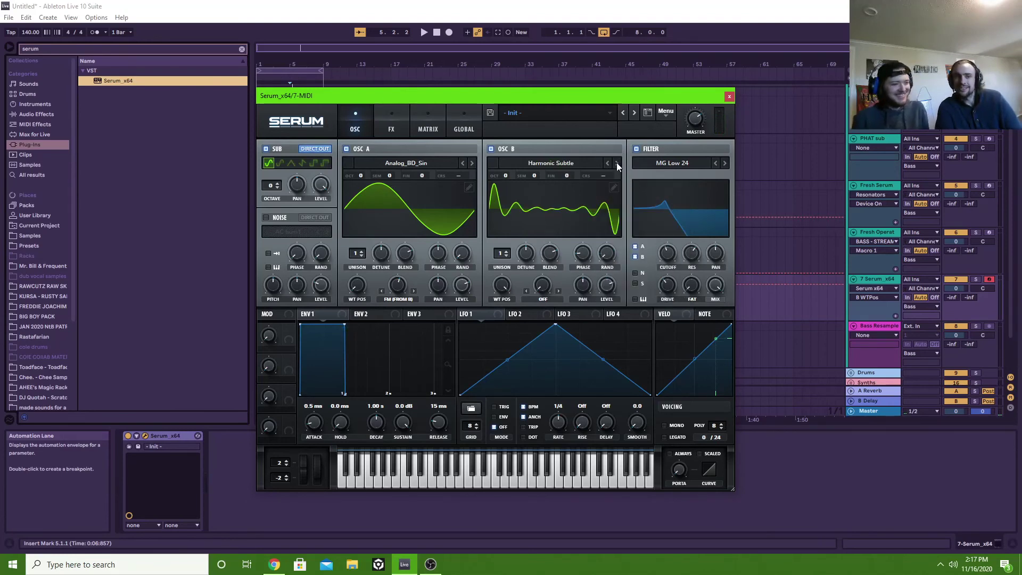
pyautogui.click(616, 163)
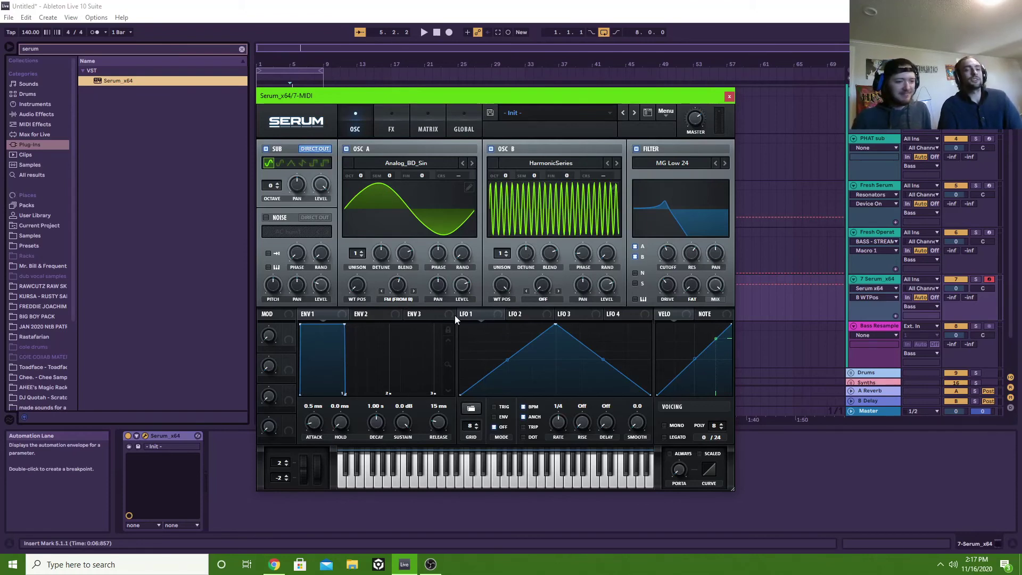
pyautogui.moveTo(507, 288); pyautogui.dragTo(492, 352)
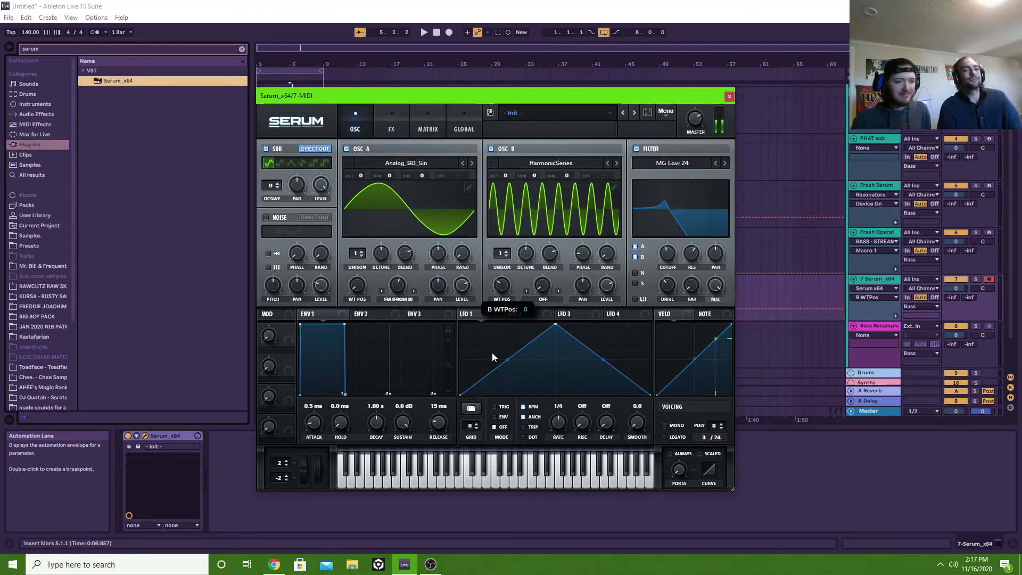
pyautogui.moveTo(668, 256); pyautogui.dragTo(671, 257)
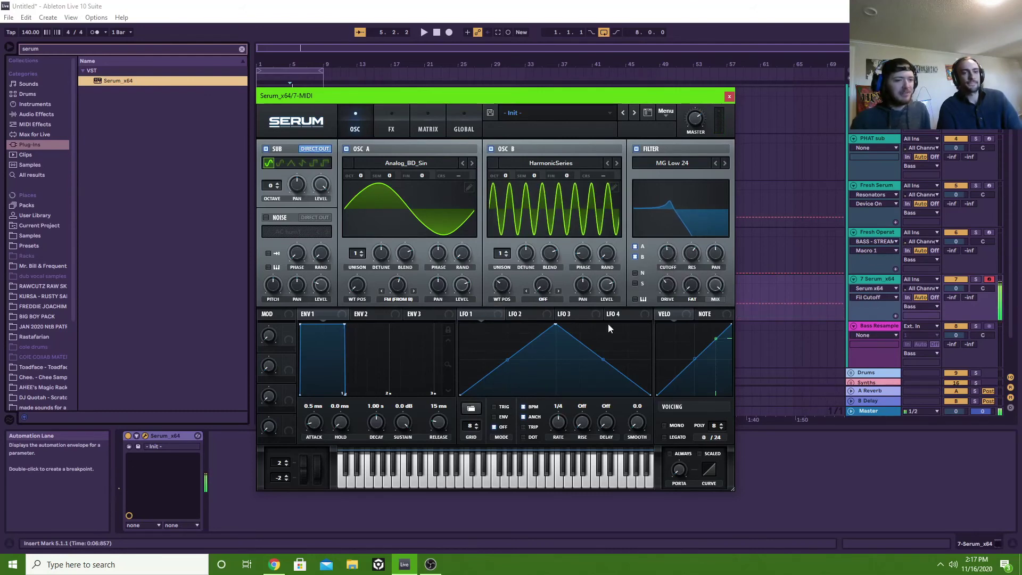
# Step: Assign LFO 1 to modulate the levels of oscillator A and oscillator B
pyautogui.moveTo(490, 314); pyautogui.dragTo(562, 302)
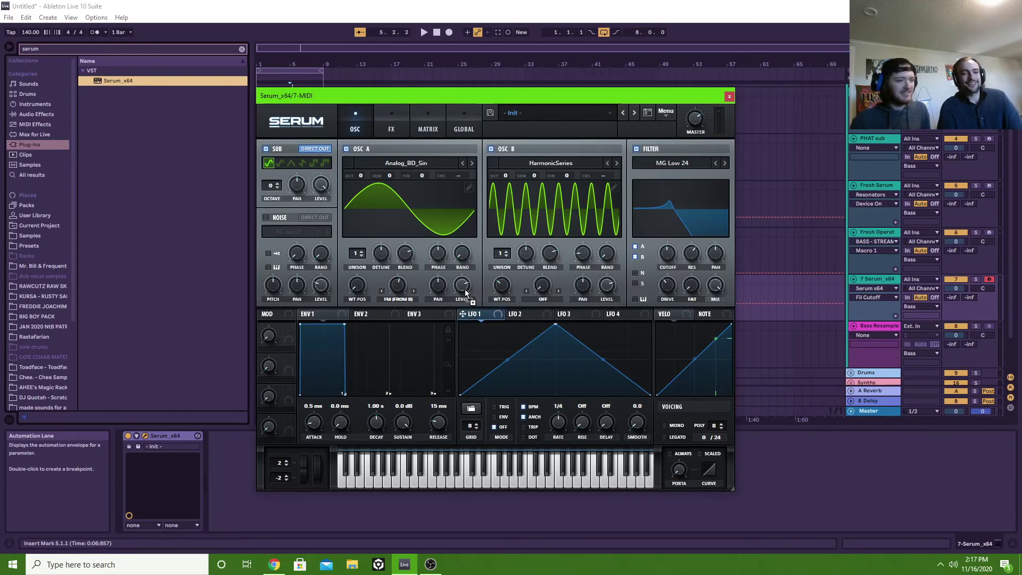
pyautogui.moveTo(464, 286); pyautogui.dragTo(464, 242)
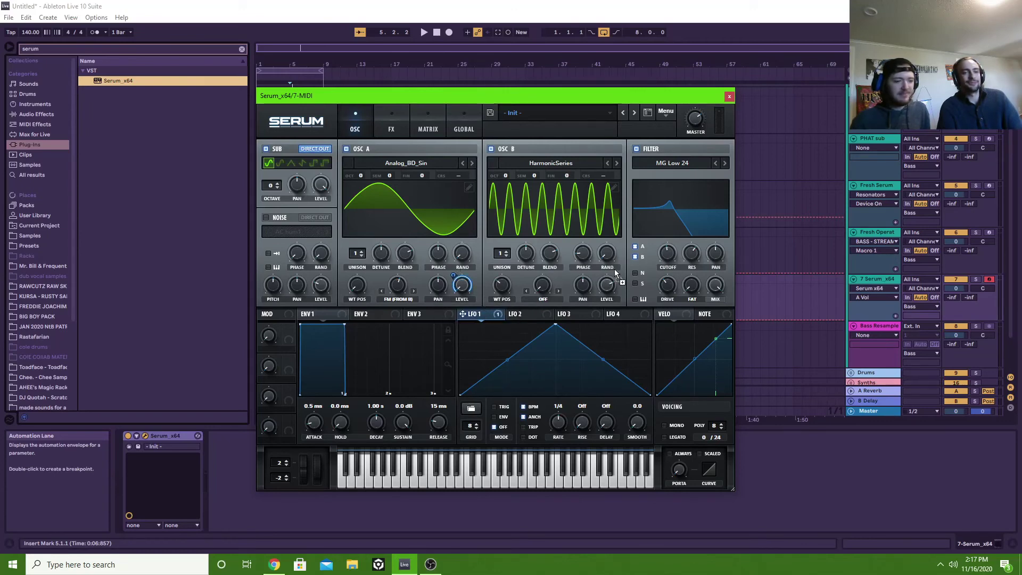
pyautogui.moveTo(603, 289); pyautogui.dragTo(609, 436)
pyautogui.moveTo(606, 282); pyautogui.dragTo(605, 246)
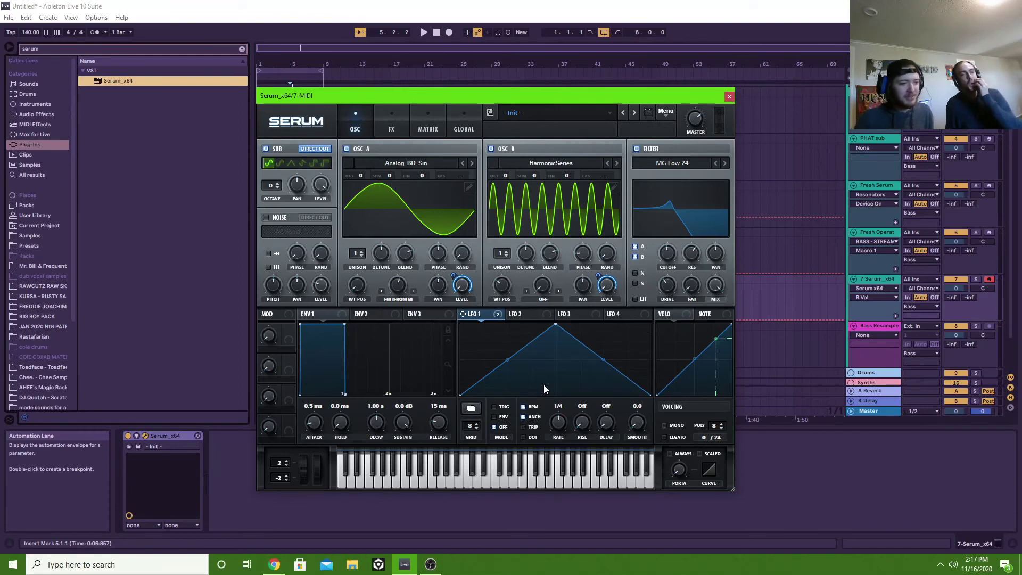
# Step: Set oscillator B's warp mode to PWM and adjust its warp amount slightly
pyautogui.click(540, 298)
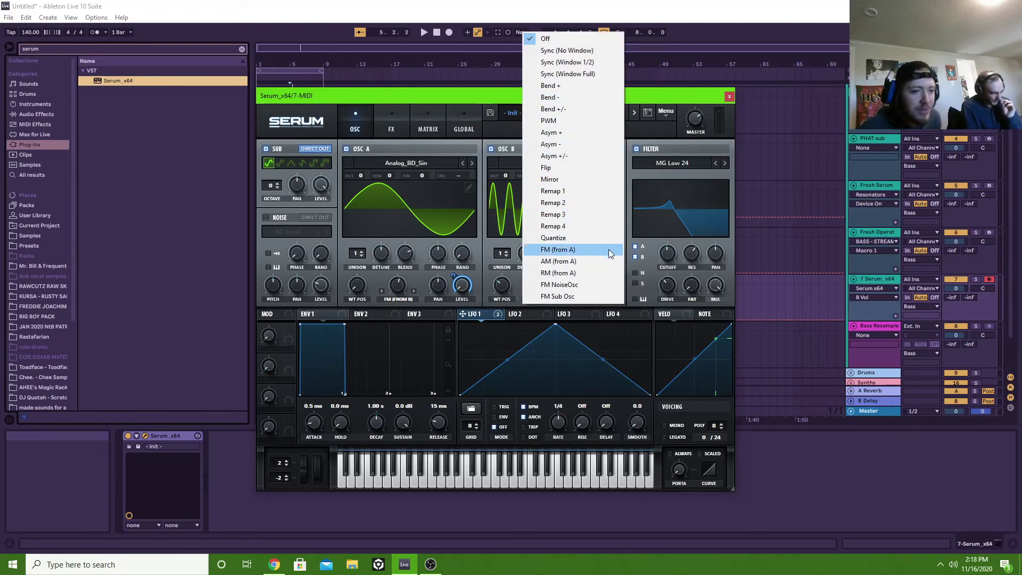
pyautogui.click(517, 292)
pyautogui.click(541, 299)
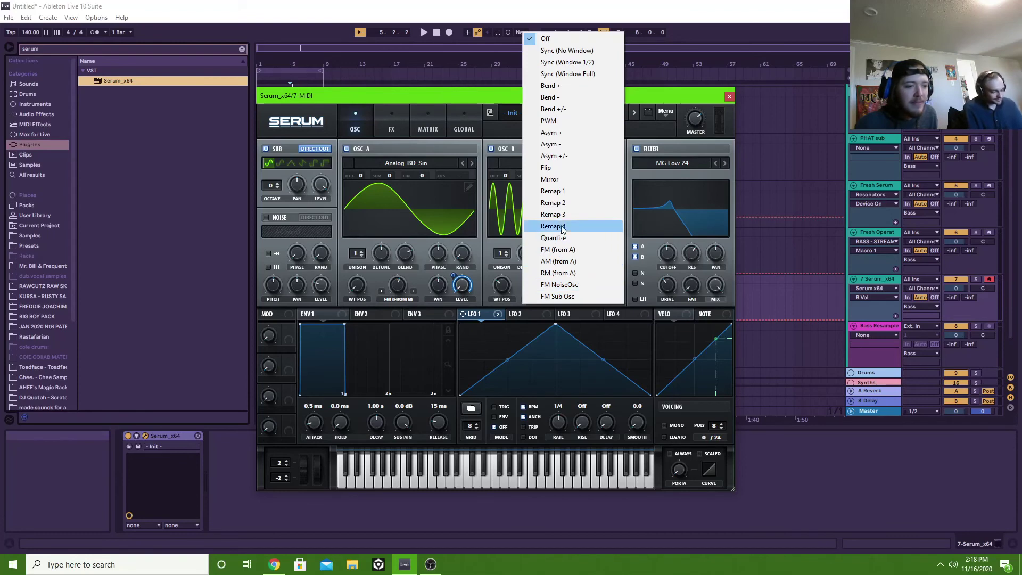
pyautogui.click(578, 122)
pyautogui.moveTo(542, 285); pyautogui.dragTo(540, 312)
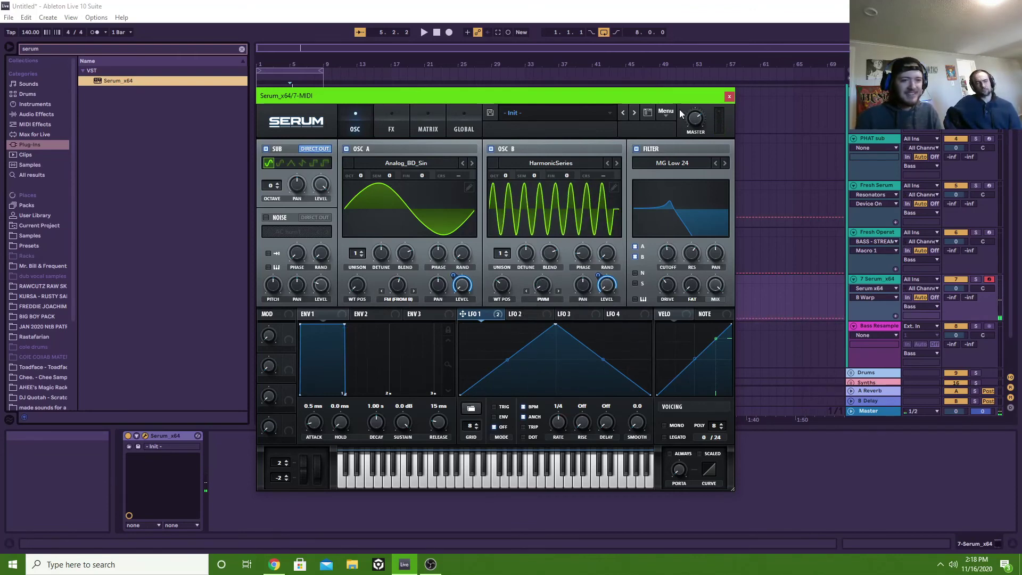
# Step: Save the patch in the User presets folder as BASS - WUB - STREAMY 1 and close the Serum window
pyautogui.click(490, 112)
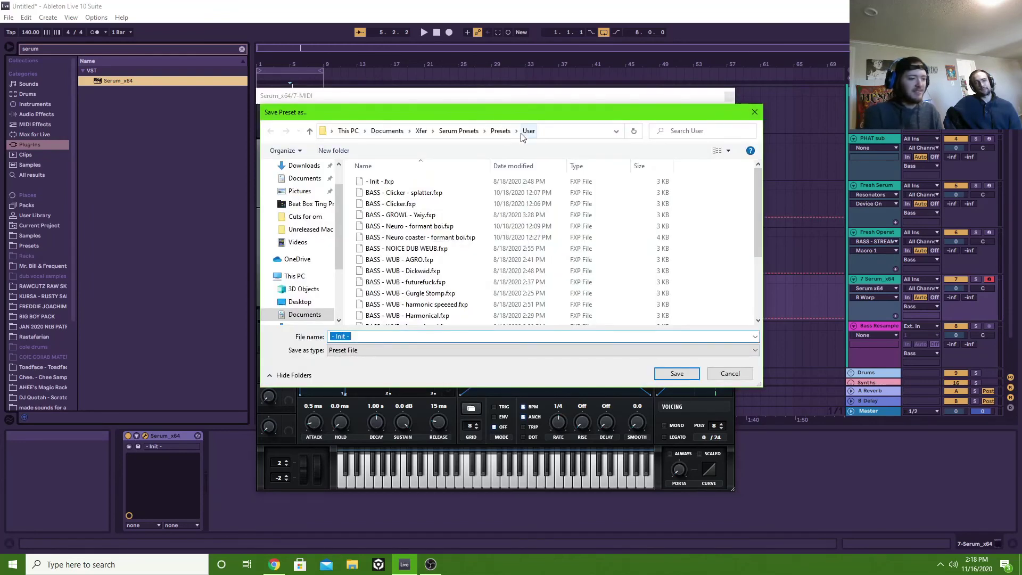
pyautogui.write('BASS')
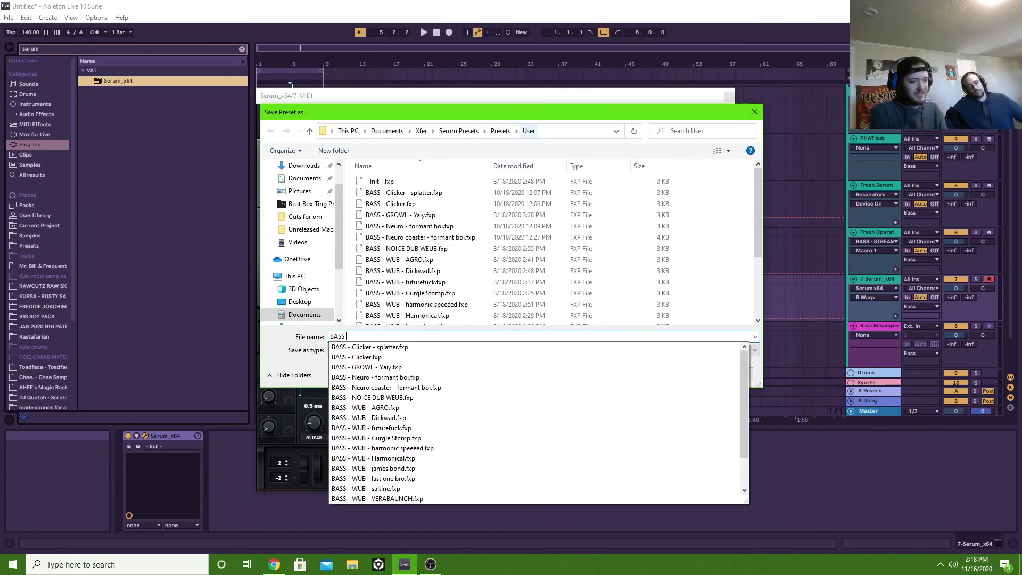
pyautogui.write(' - WUB')
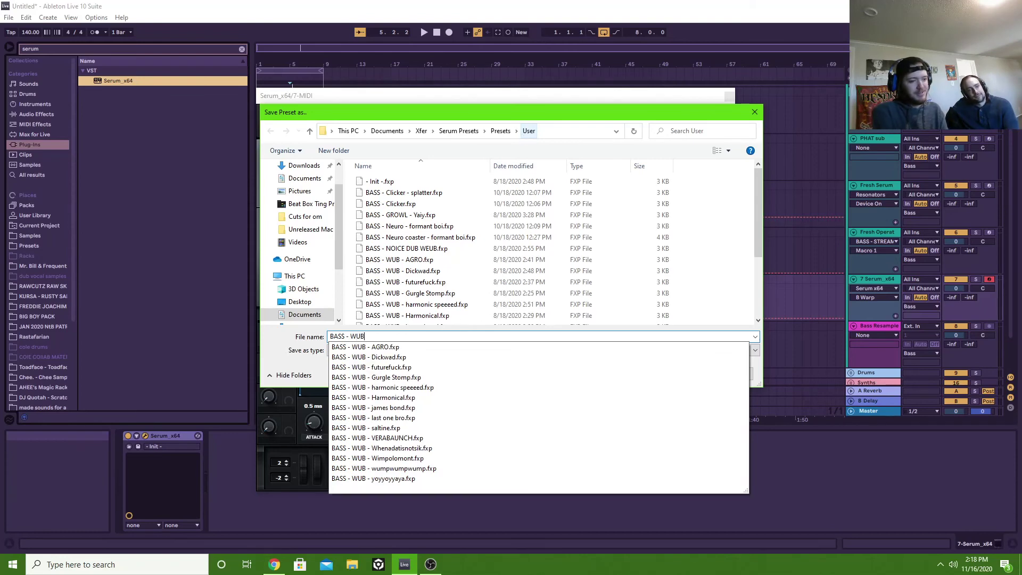
pyautogui.write(' - S')
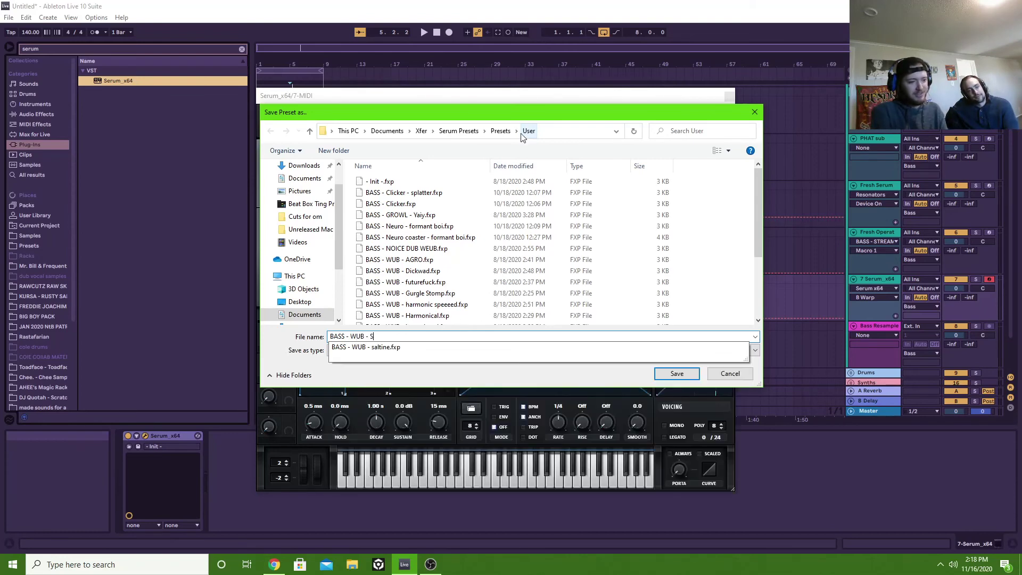
pyautogui.write('TREAMY')
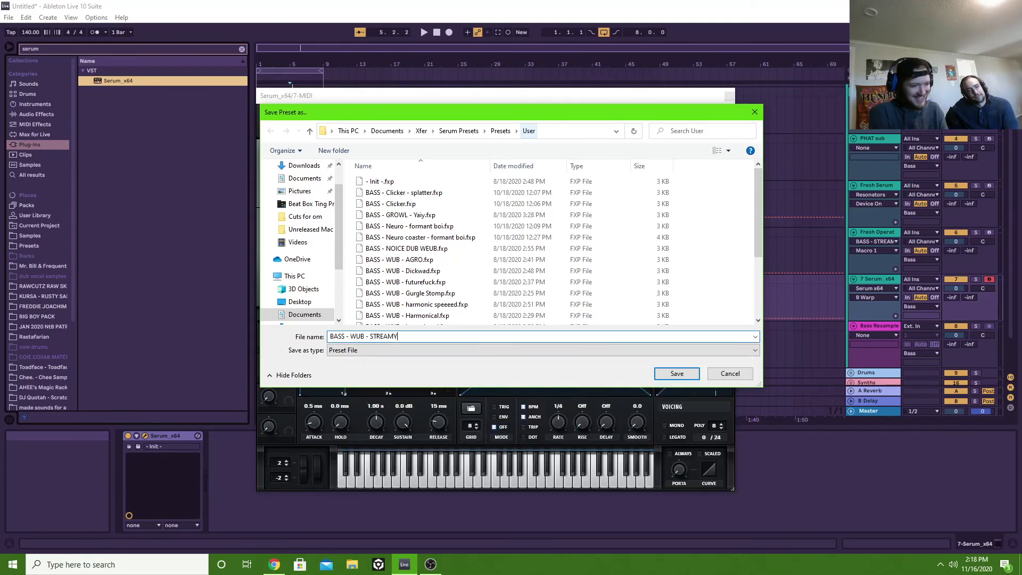
pyautogui.write(' 1')
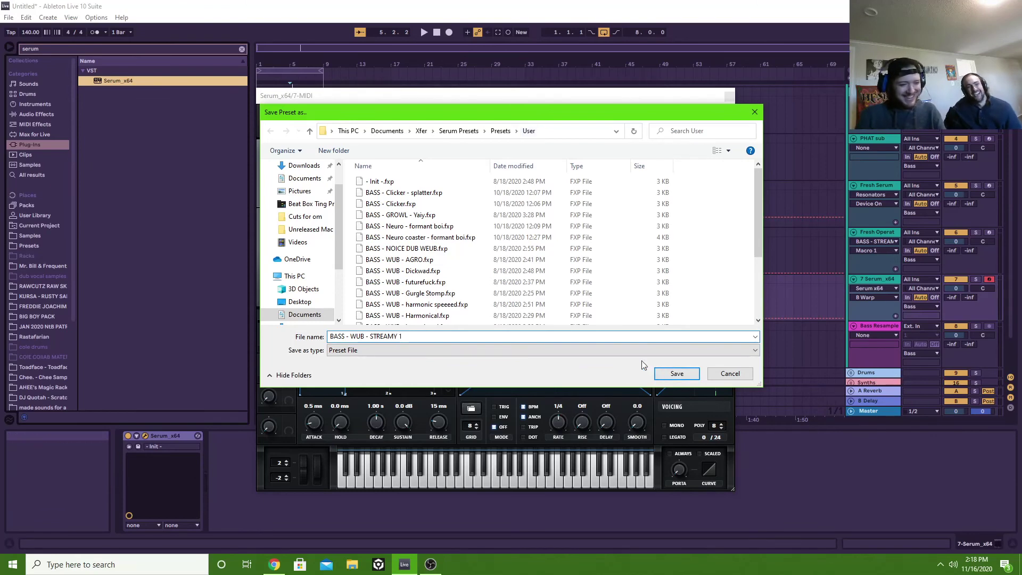
pyautogui.click(667, 373)
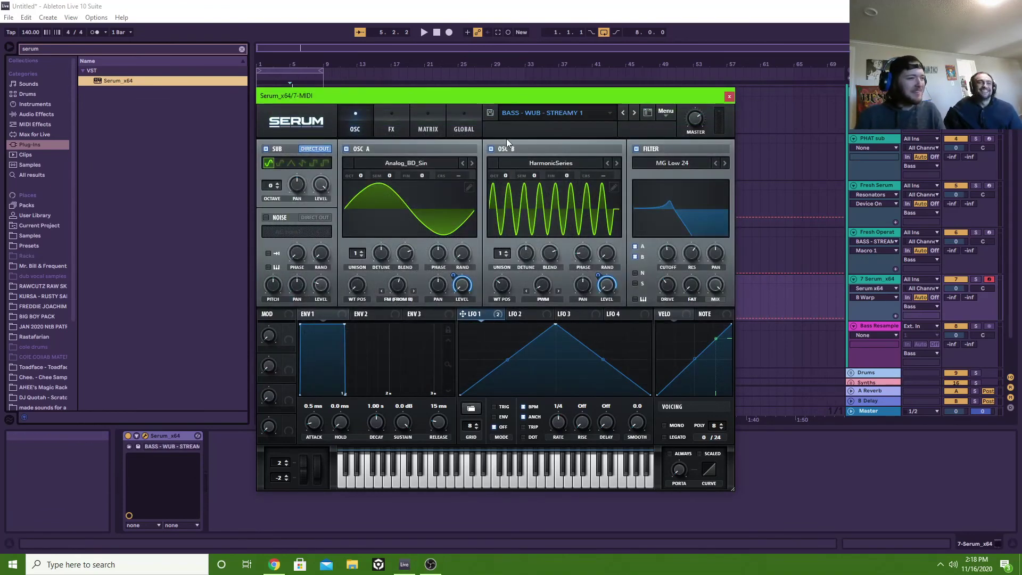
pyautogui.moveTo(460, 98)
pyautogui.mouseDown()
pyautogui.moveTo(531, 73)
pyautogui.moveTo(468, 97)
pyautogui.mouseUp()
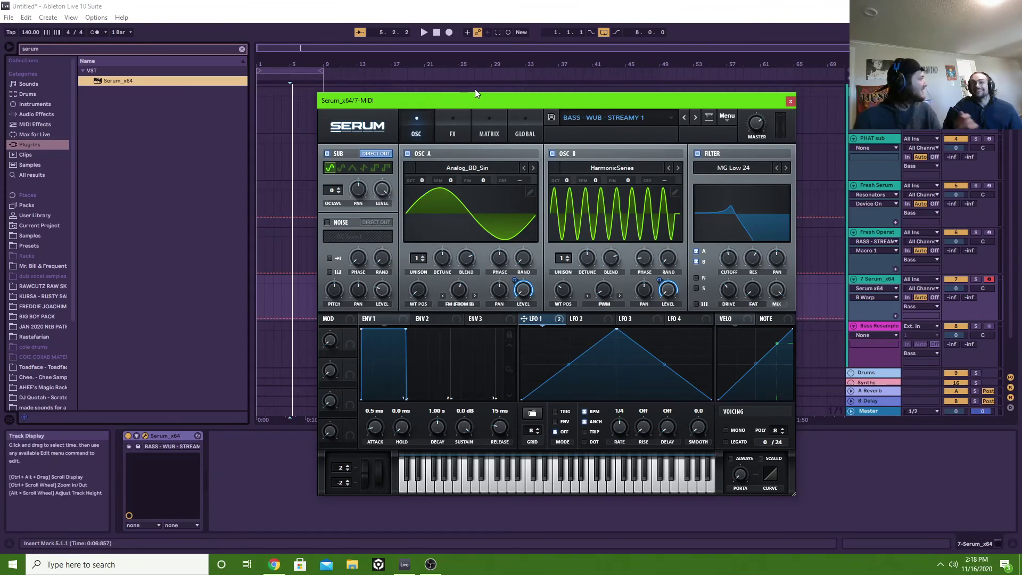
pyautogui.moveTo(514, 101); pyautogui.dragTo(438, 78)
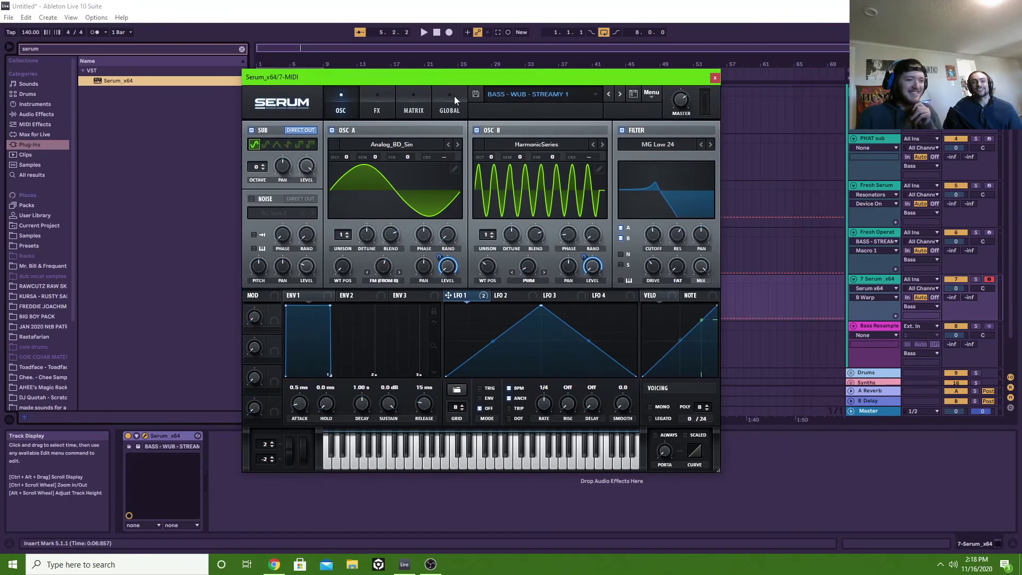
pyautogui.click(715, 78)
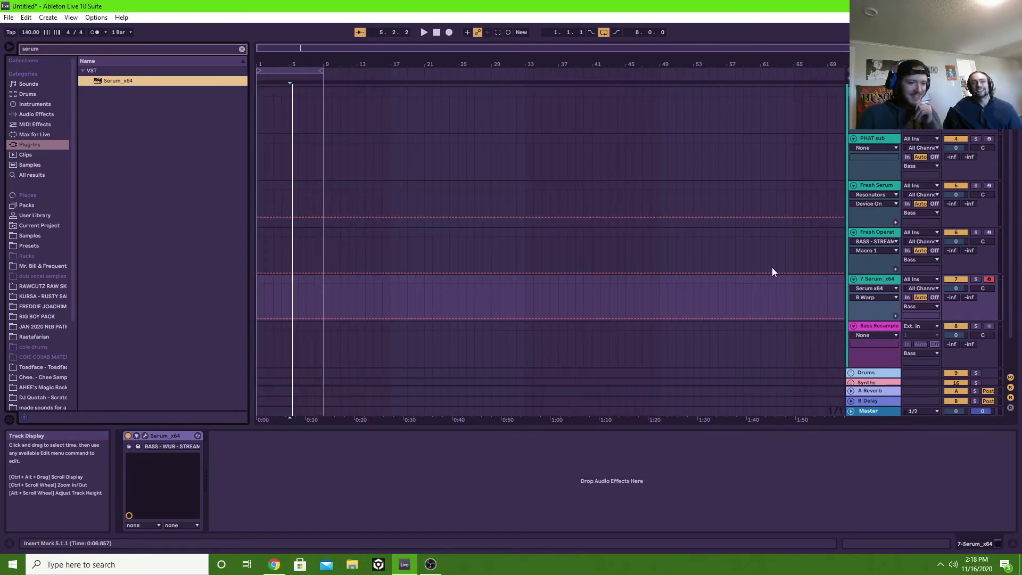
pyautogui.scroll(-1, 807, 291)
pyautogui.scroll(-1, 826, 296)
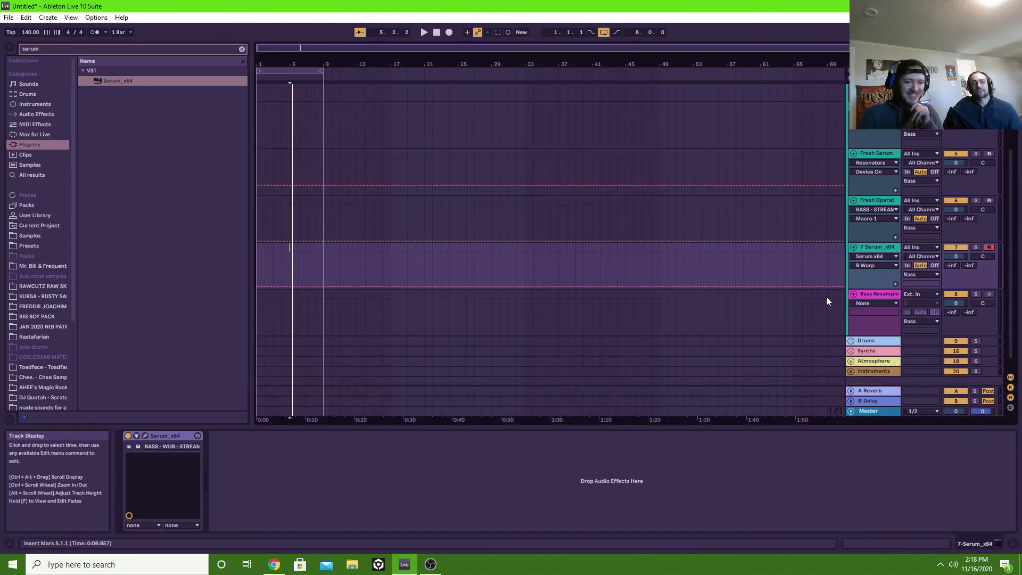
pyautogui.click(875, 238)
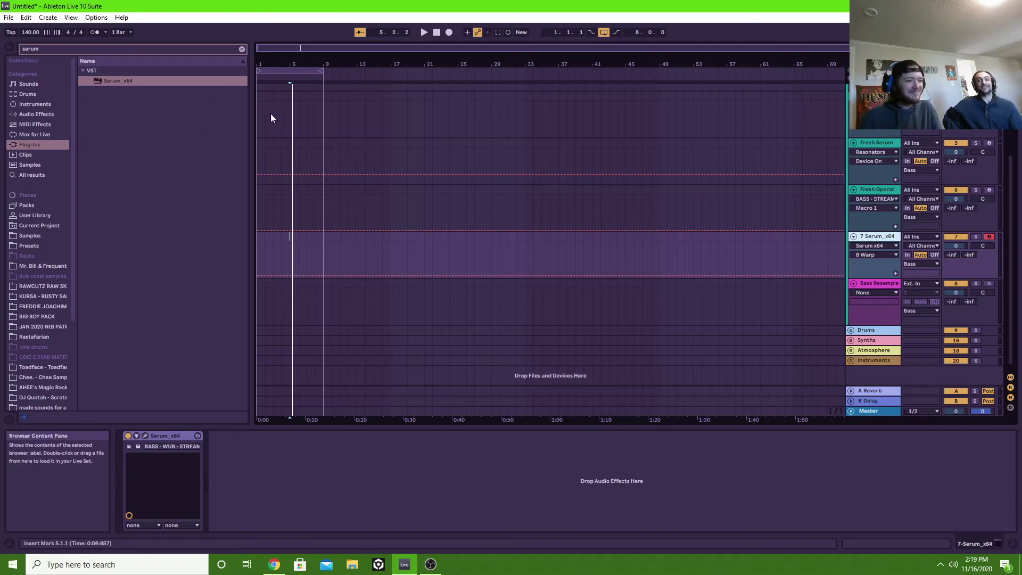
pyautogui.click(870, 190)
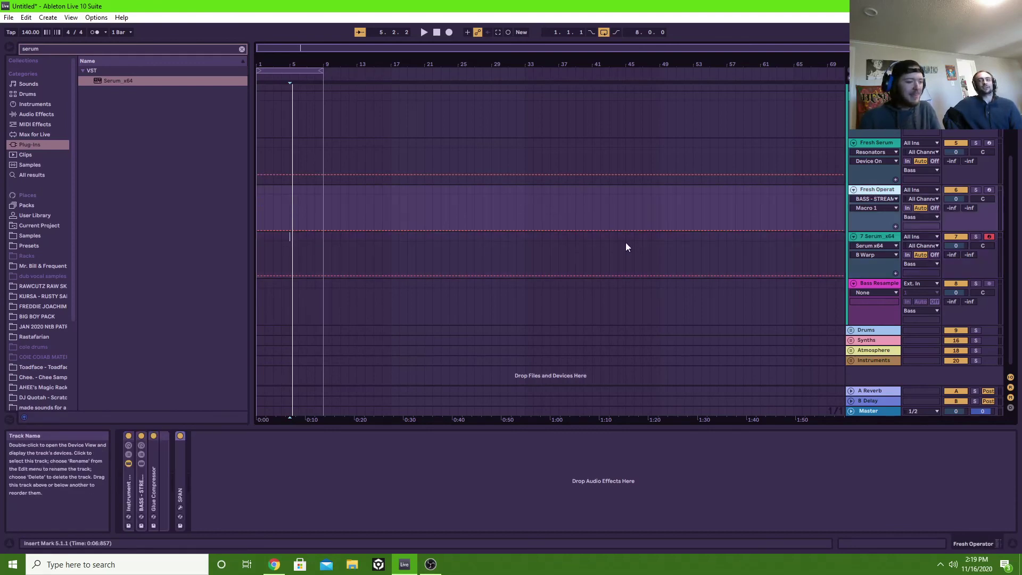
pyautogui.rightClick(526, 261)
pyautogui.click(521, 193)
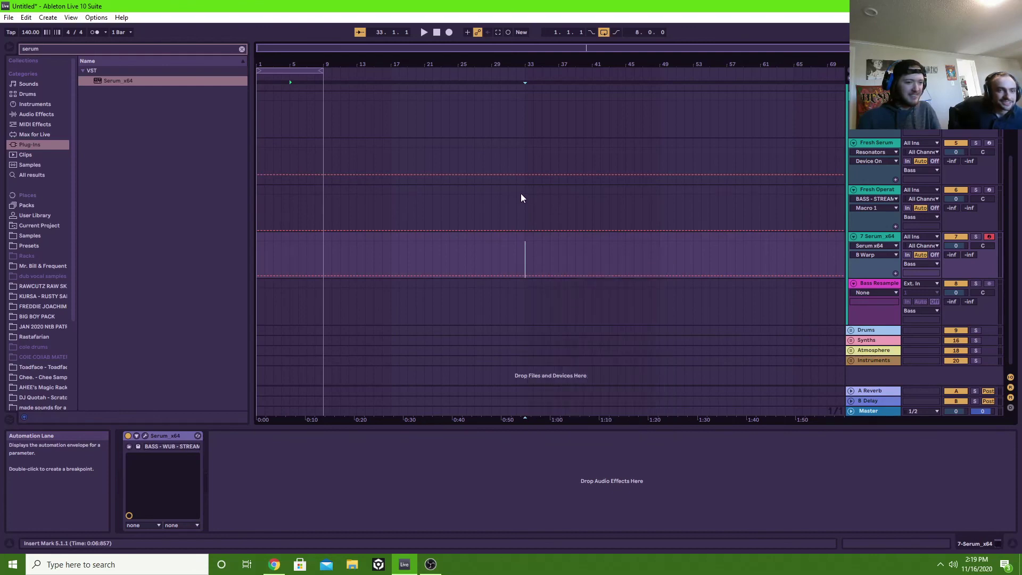
pyautogui.click(524, 196)
pyautogui.click(523, 157)
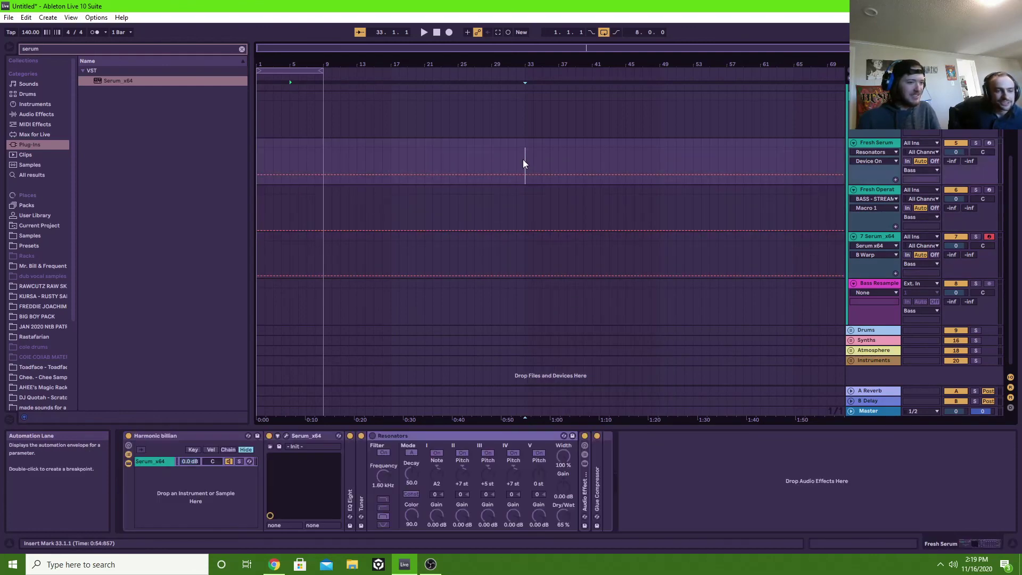
pyautogui.click(524, 224)
pyautogui.click(523, 255)
pyautogui.click(526, 288)
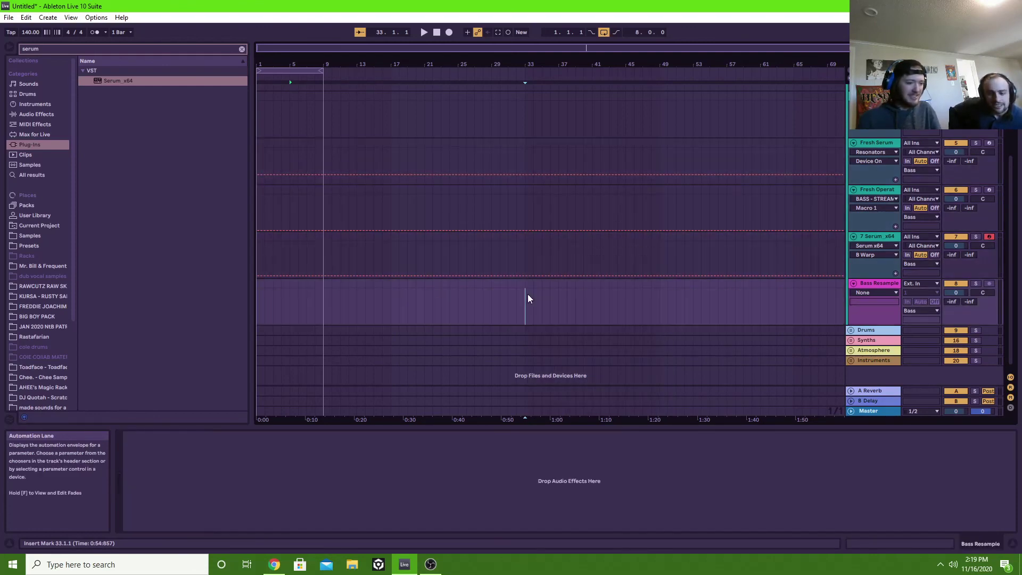
# Step: Reopen Serum on the 7 Serum_x64 track and review its modulation matrix and global settings
pyautogui.click(875, 237)
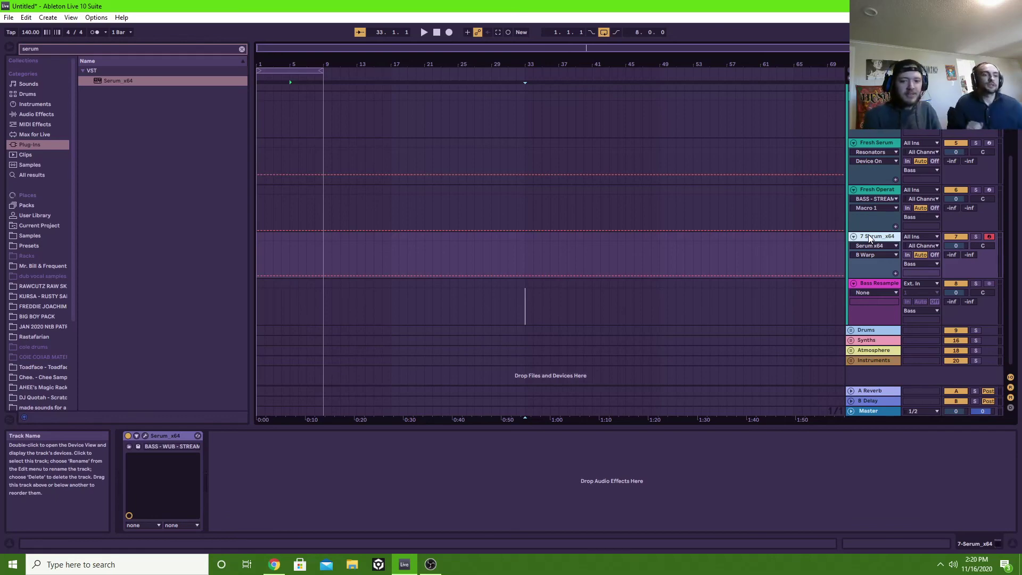
pyautogui.click(147, 435)
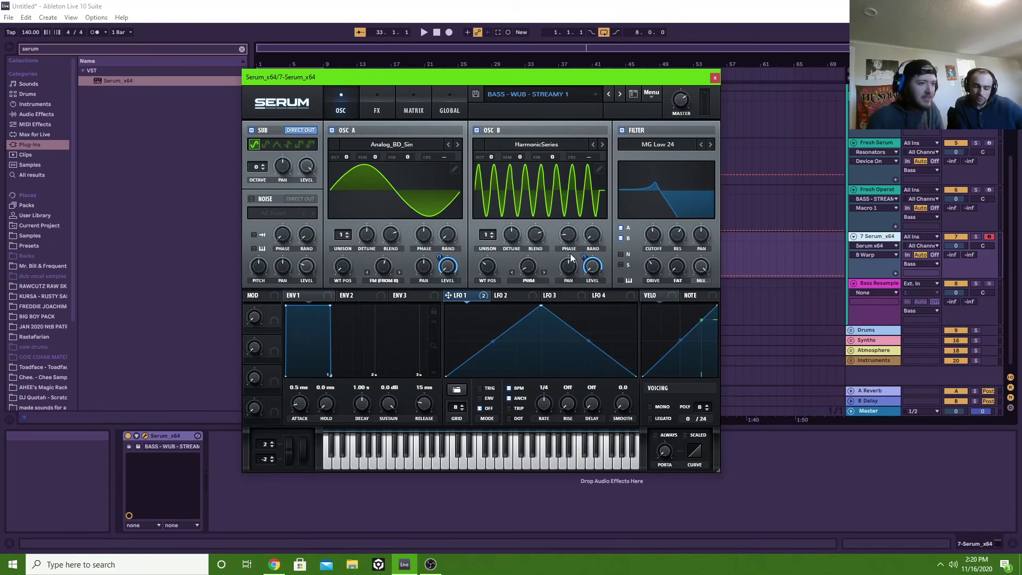
pyautogui.click(413, 104)
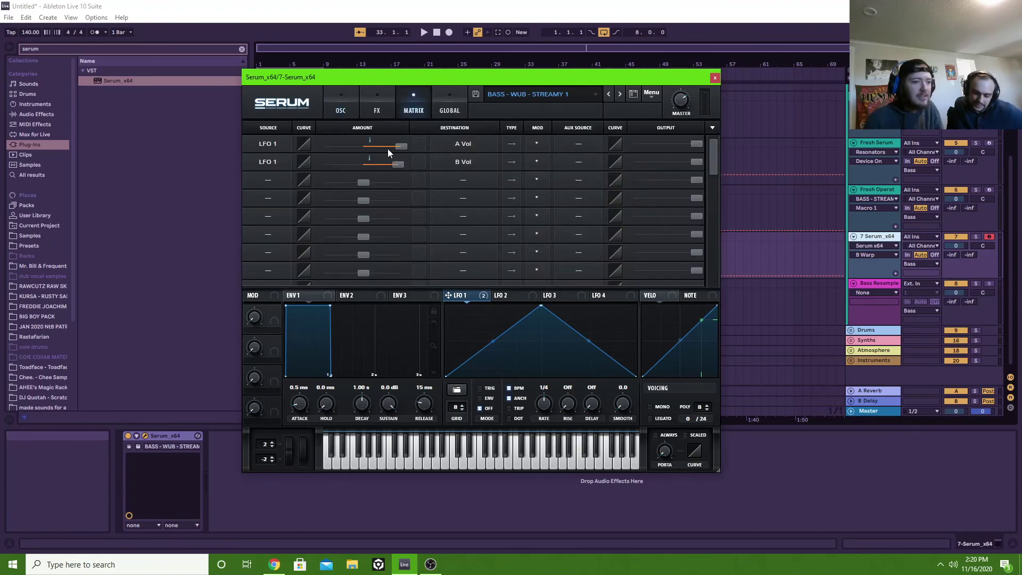
pyautogui.click(650, 94)
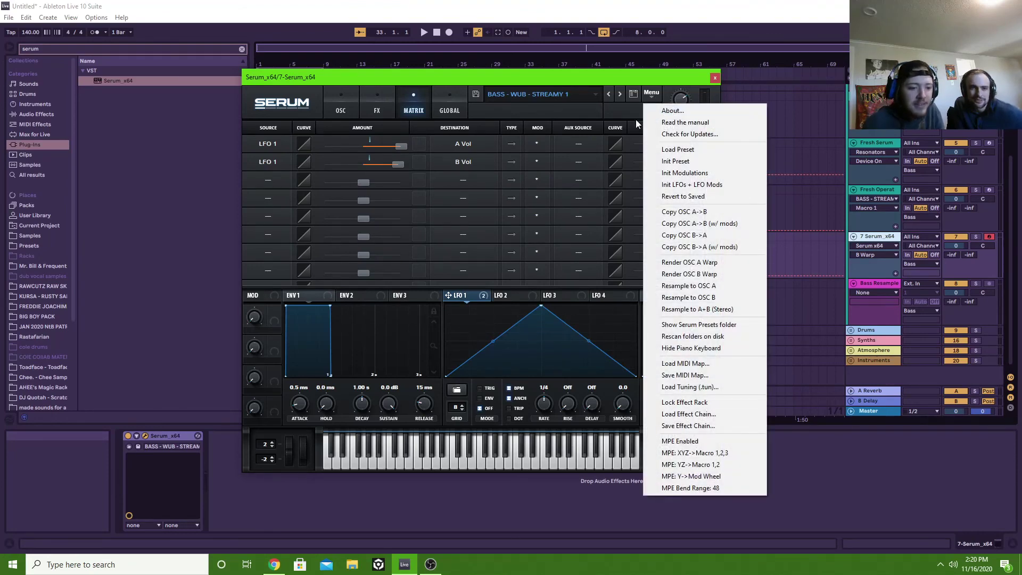
pyautogui.click(616, 114)
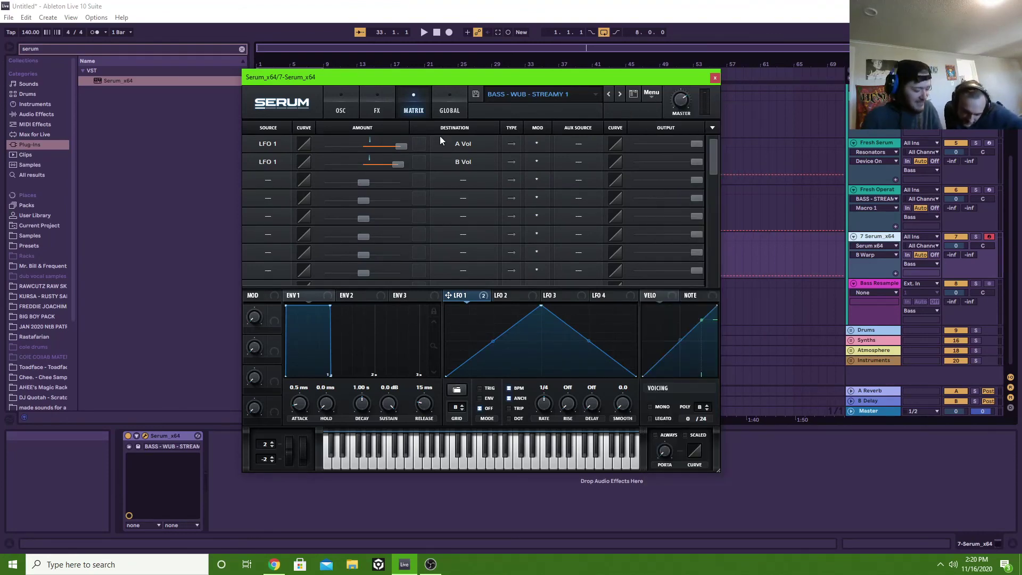
pyautogui.click(439, 96)
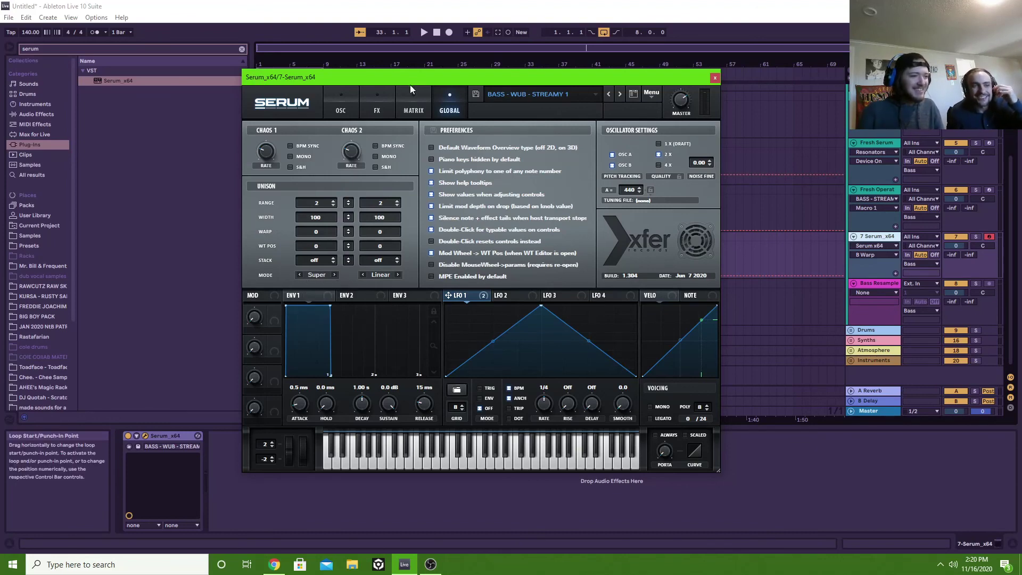
pyautogui.click(351, 109)
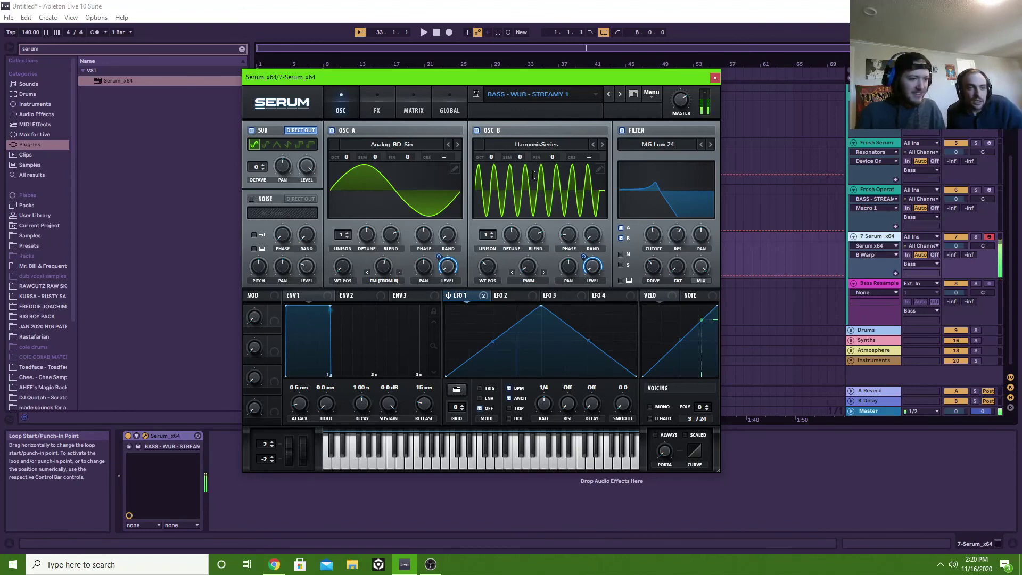
# Step: Set oscillator B's unison mode to Super in Serum's global settings
pyautogui.click(456, 109)
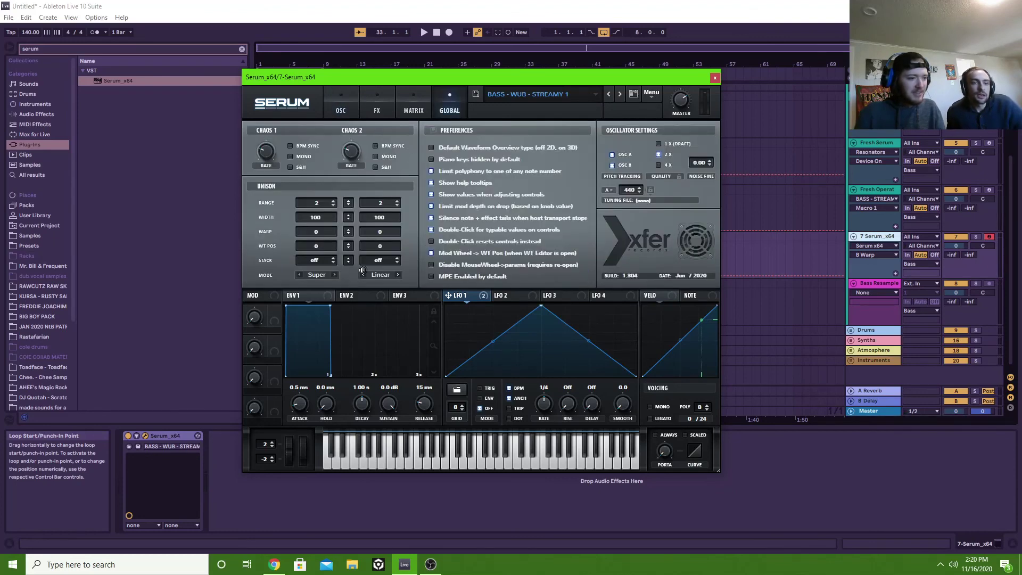
pyautogui.click(396, 275)
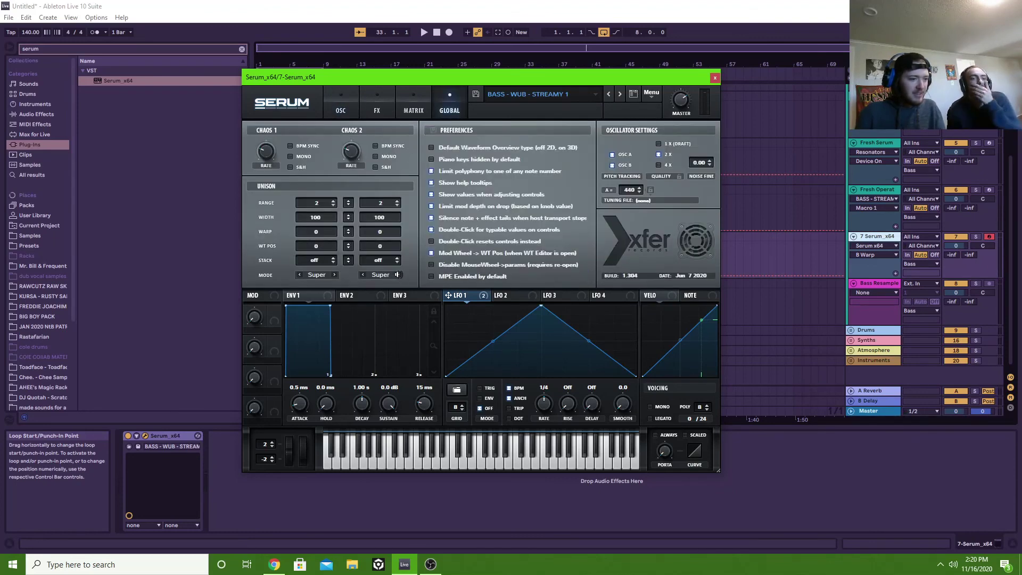
pyautogui.click(396, 274)
pyautogui.click(396, 274)
pyautogui.click(362, 274)
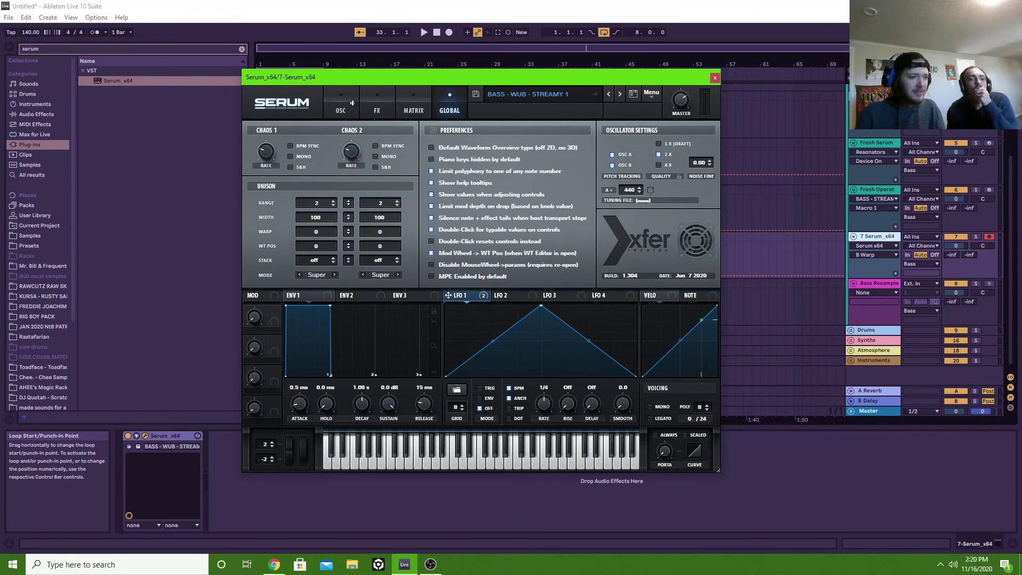
# Step: Raise oscillator B's PWM warp amount on the oscillator page
pyautogui.click(351, 101)
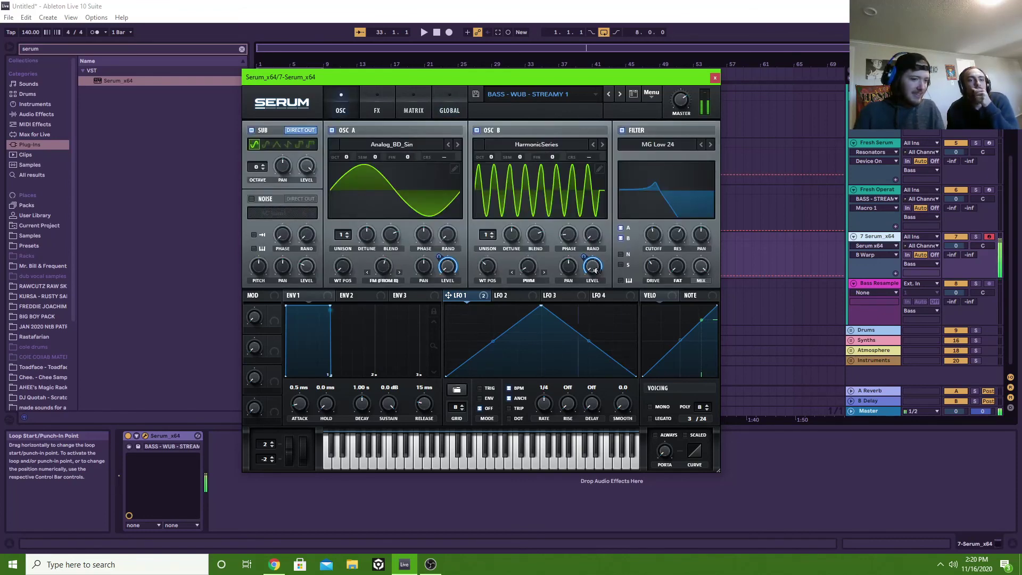
pyautogui.moveTo(528, 268); pyautogui.dragTo(523, 131)
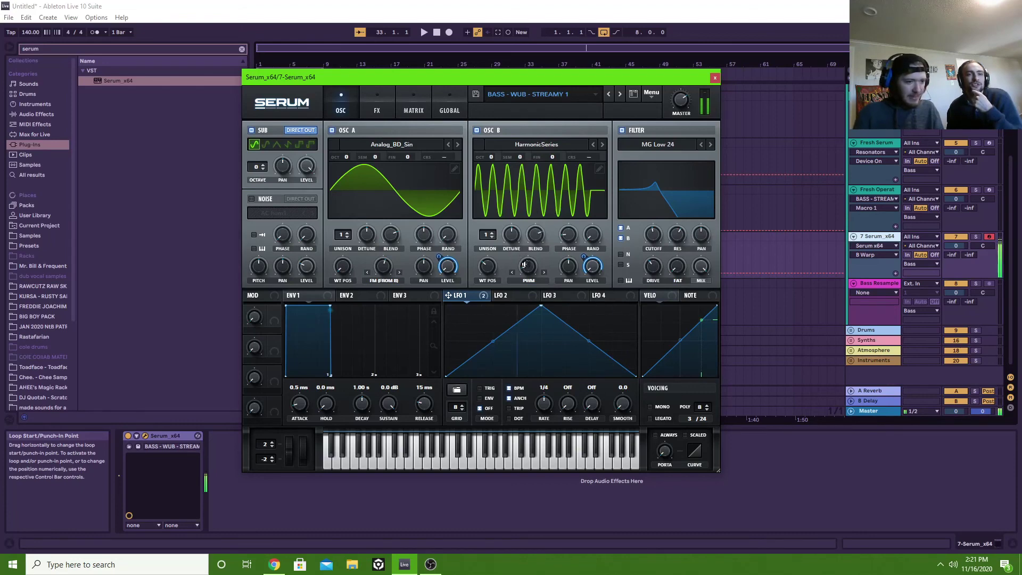
pyautogui.moveTo(525, 264); pyautogui.dragTo(528, 274)
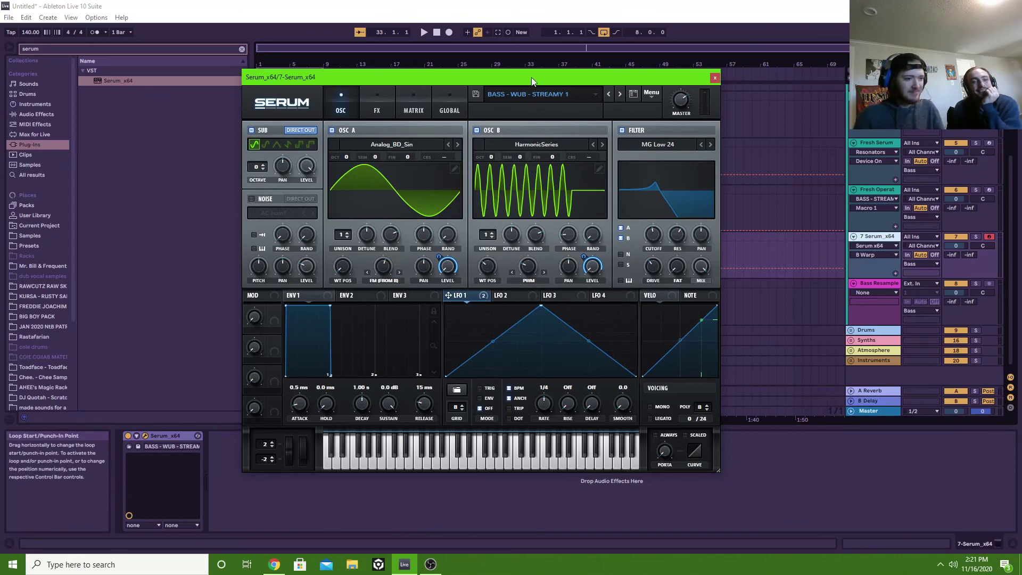
# Step: Review Serum's global settings for the BASS - WUB - STREAMY 1 patch and close its window
pyautogui.moveTo(531, 78); pyautogui.dragTo(559, 73)
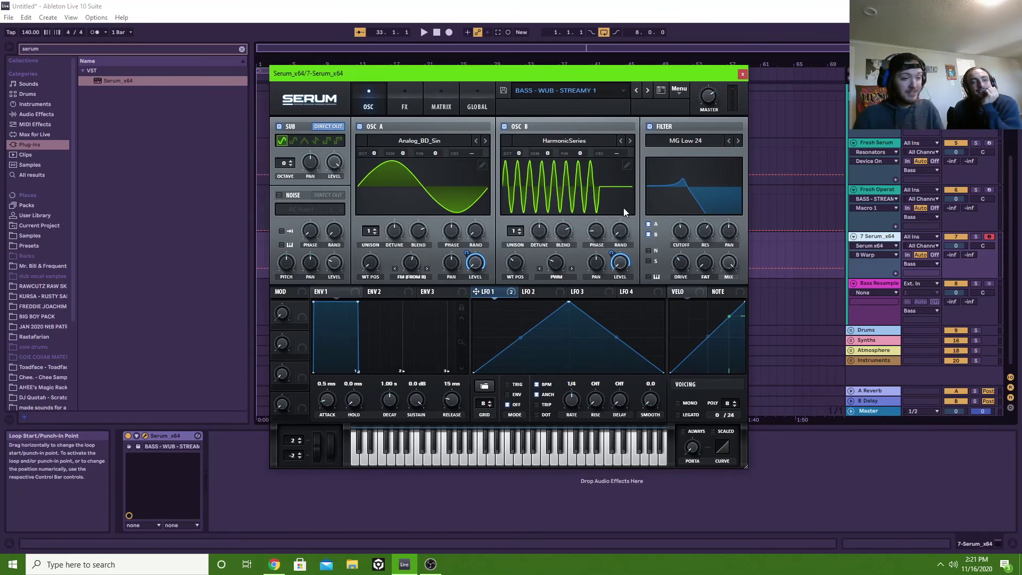
pyautogui.click(485, 109)
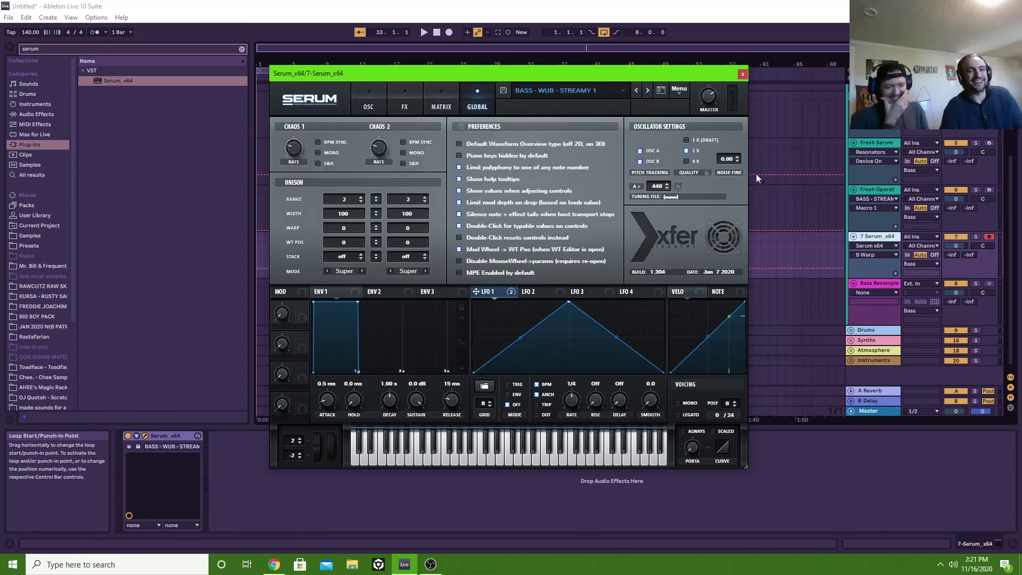
pyautogui.click(742, 73)
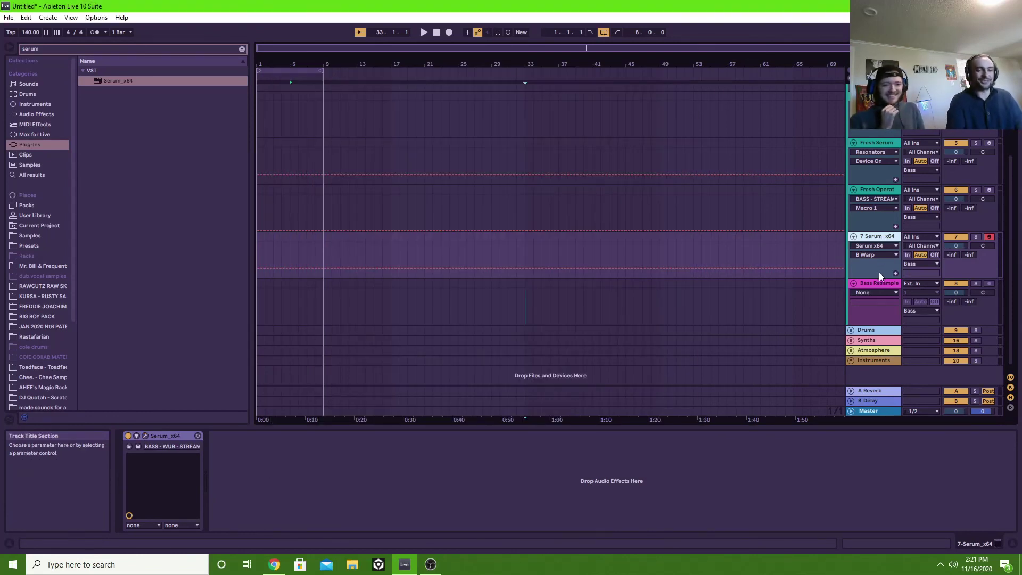
# Step: Add a new MIDI track below 7 Serum_x64, load Serum_x64 on it and enable oscillator B
pyautogui.hotkey('ctrl', 'shift', 't')
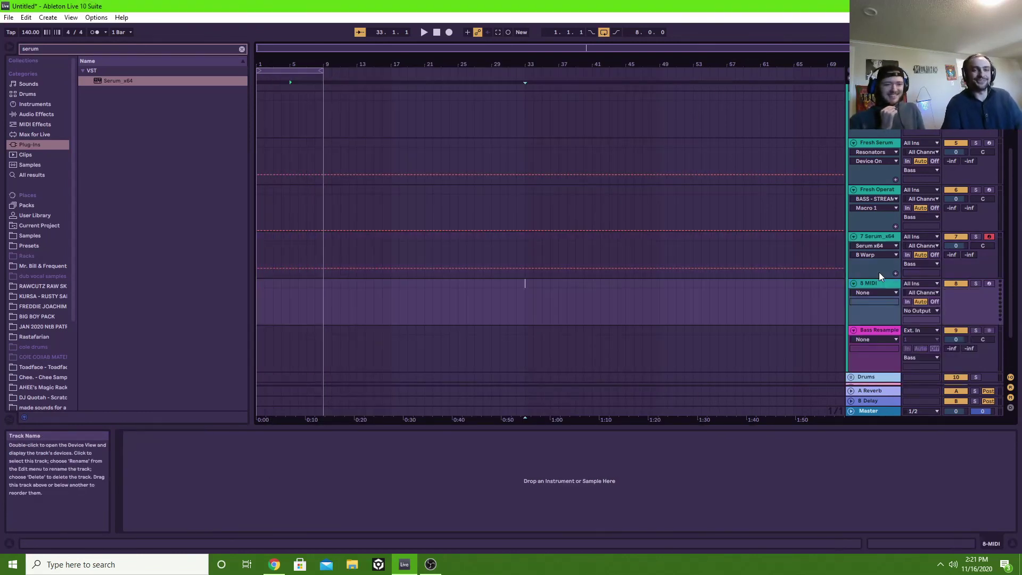
pyautogui.doubleClick(122, 81)
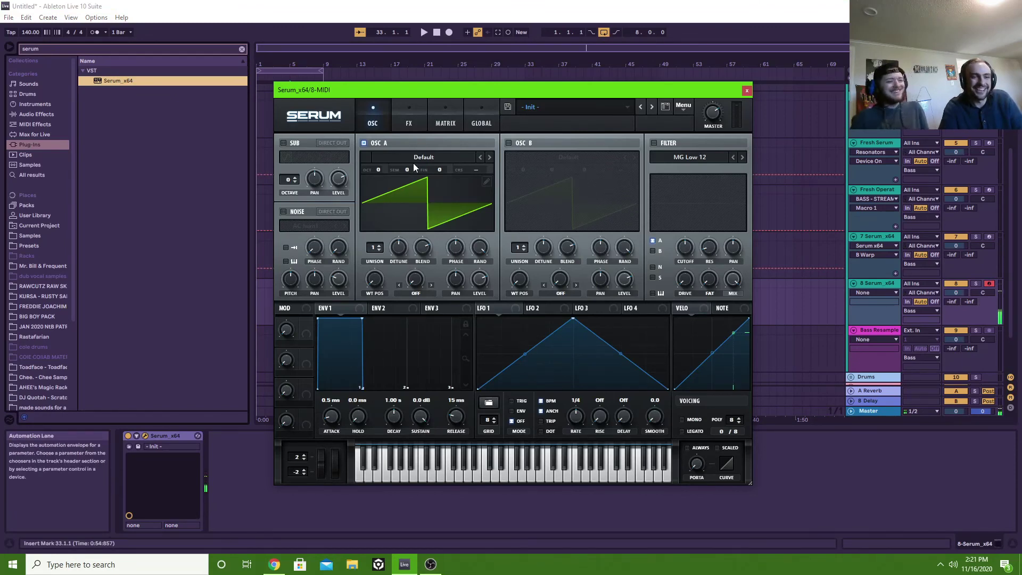
pyautogui.click(508, 143)
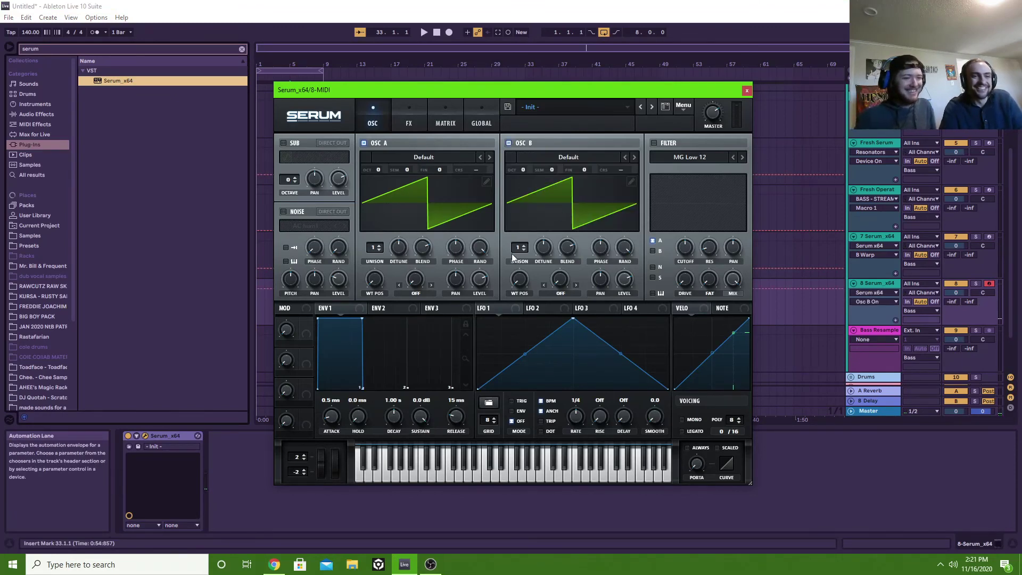
# Step: Set oscillator A's warp mode to FM (from B) and assign LFO 1 to modulate the warp amount
pyautogui.click(413, 292)
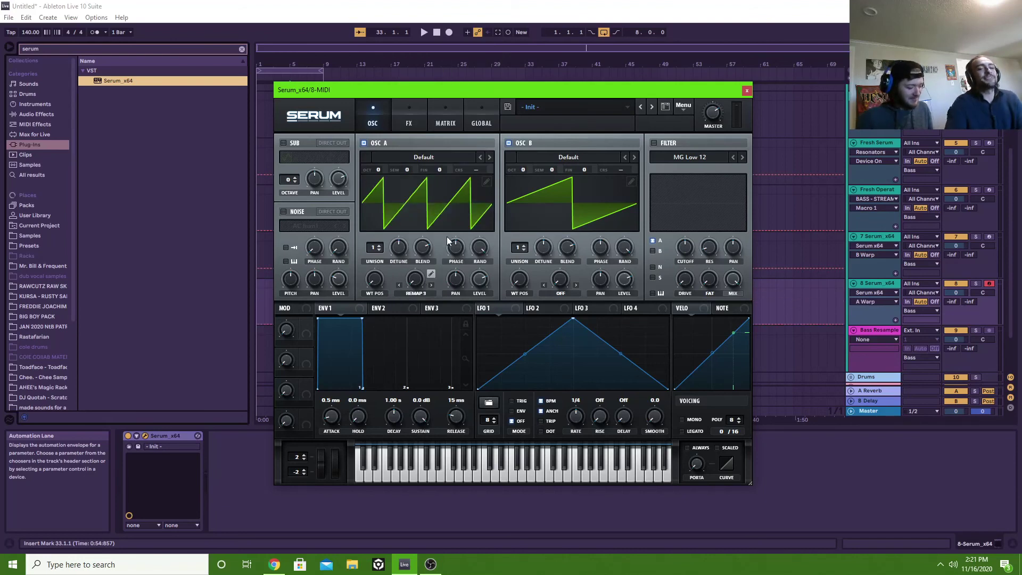
pyautogui.click(410, 291)
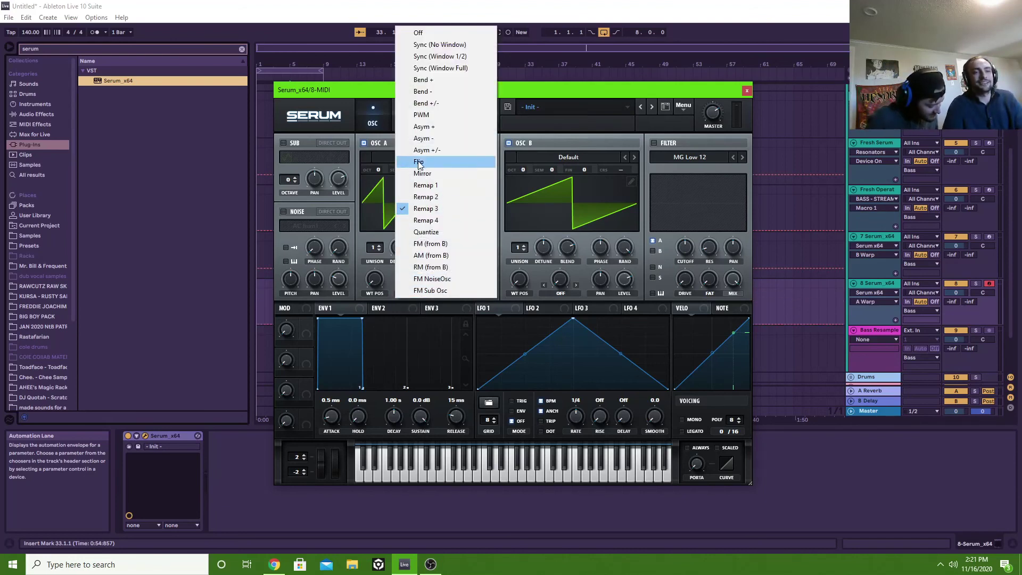
pyautogui.click(434, 243)
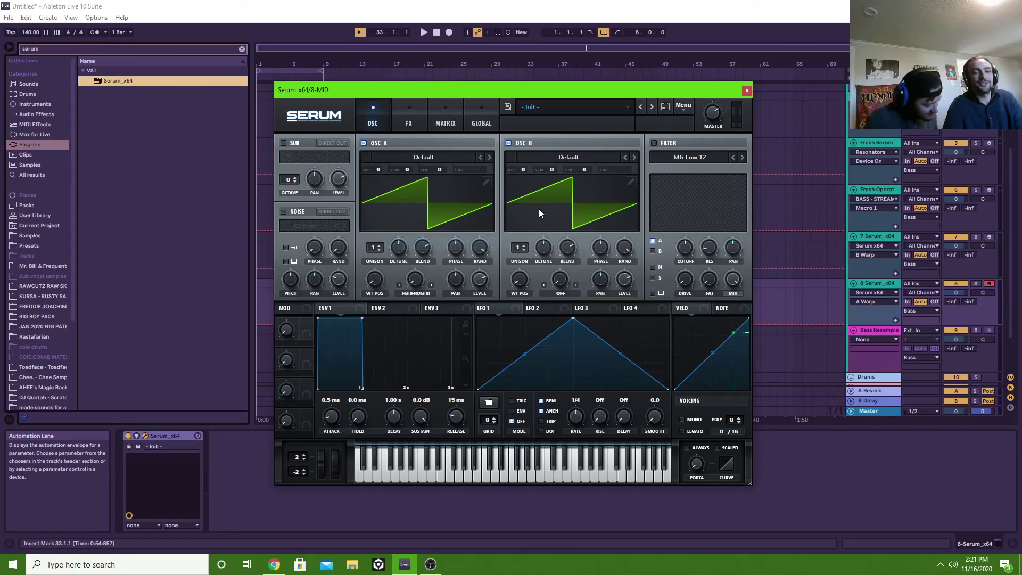
pyautogui.click(477, 250)
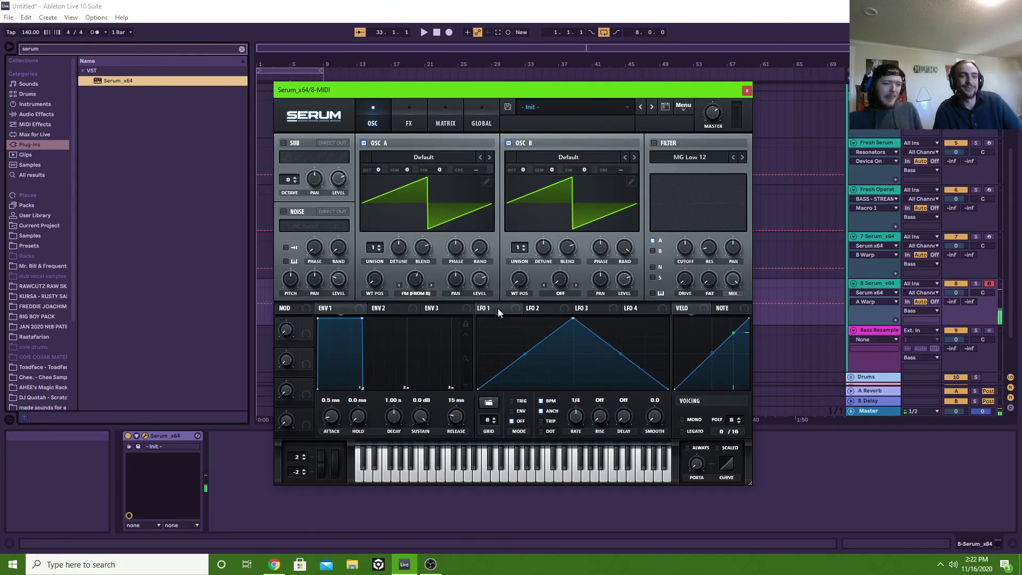
pyautogui.moveTo(403, 282); pyautogui.dragTo(414, 280)
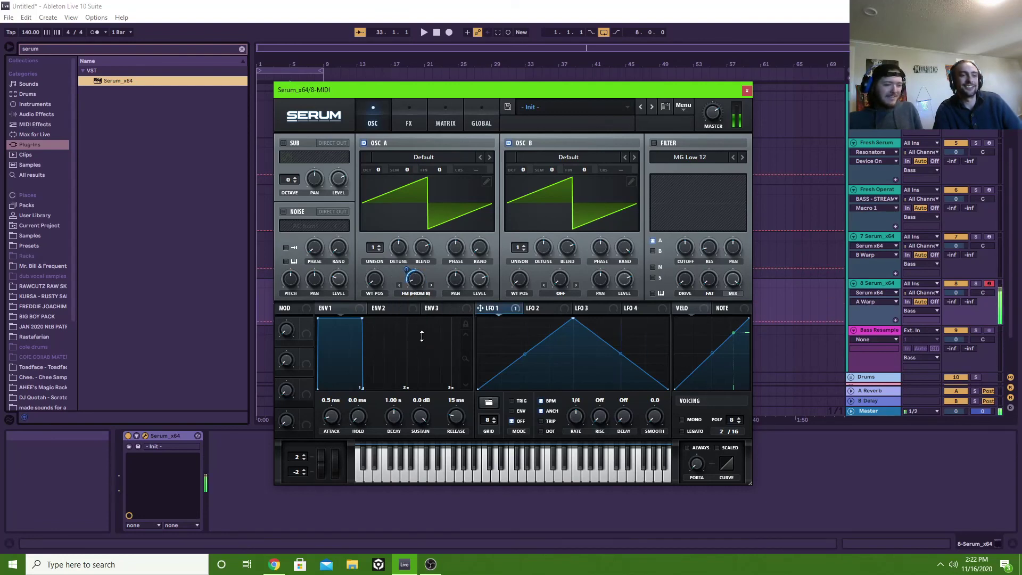
# Step: Set LFO 1 to envelope mode with a one-bar rate, an early peak and a bowed, late-falling curve
pyautogui.click(514, 412)
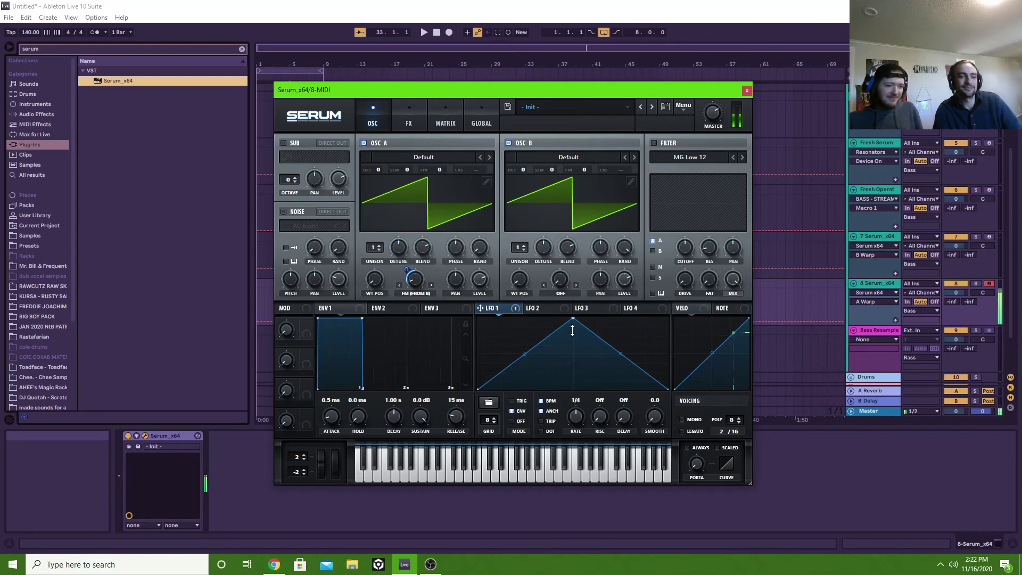
pyautogui.moveTo(573, 318); pyautogui.dragTo(517, 305)
pyautogui.moveTo(592, 355); pyautogui.dragTo(597, 323)
pyautogui.moveTo(567, 418); pyautogui.dragTo(577, 430)
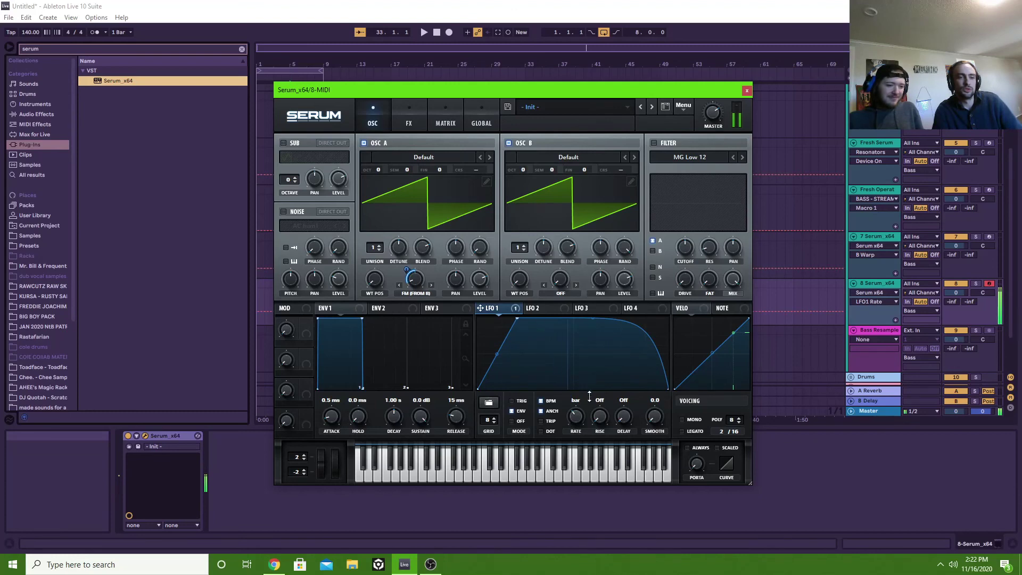
pyautogui.moveTo(593, 321); pyautogui.dragTo(592, 324)
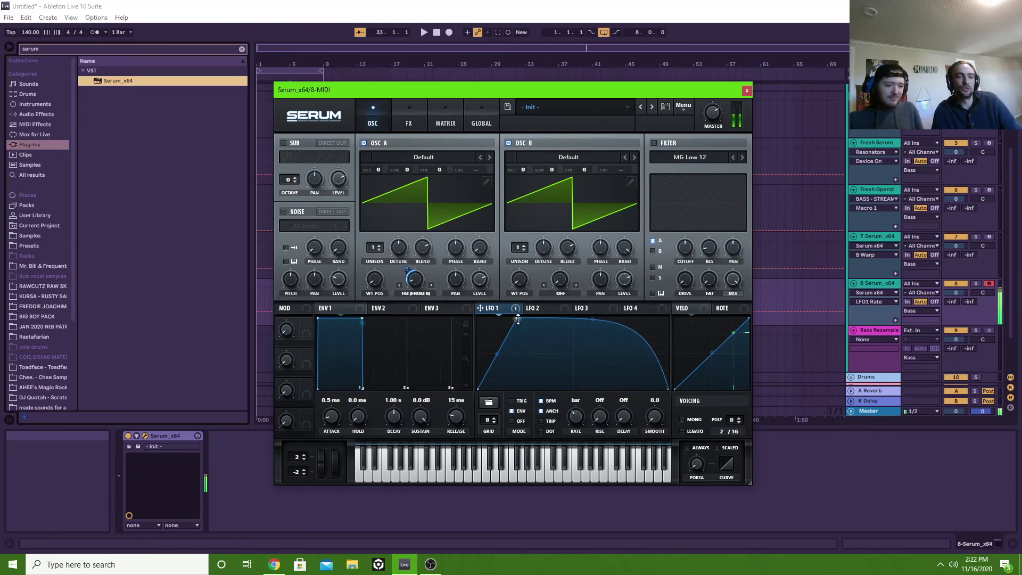
pyautogui.moveTo(518, 321); pyautogui.dragTo(514, 319)
# Step: Adjust oscillator B's random phase and oscillator A's FM (from B) warp amount
pyautogui.click(628, 248)
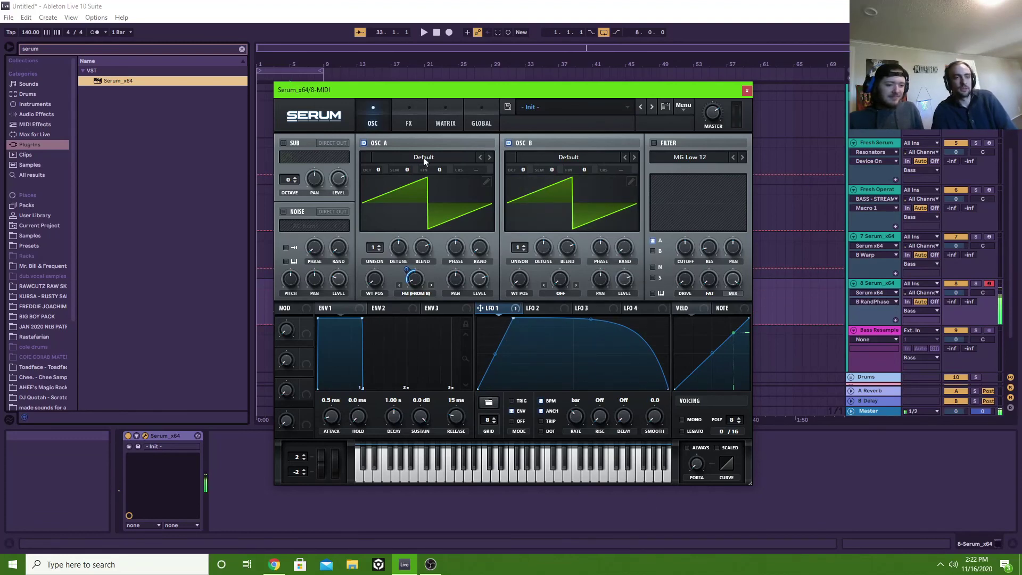
pyautogui.click(420, 293)
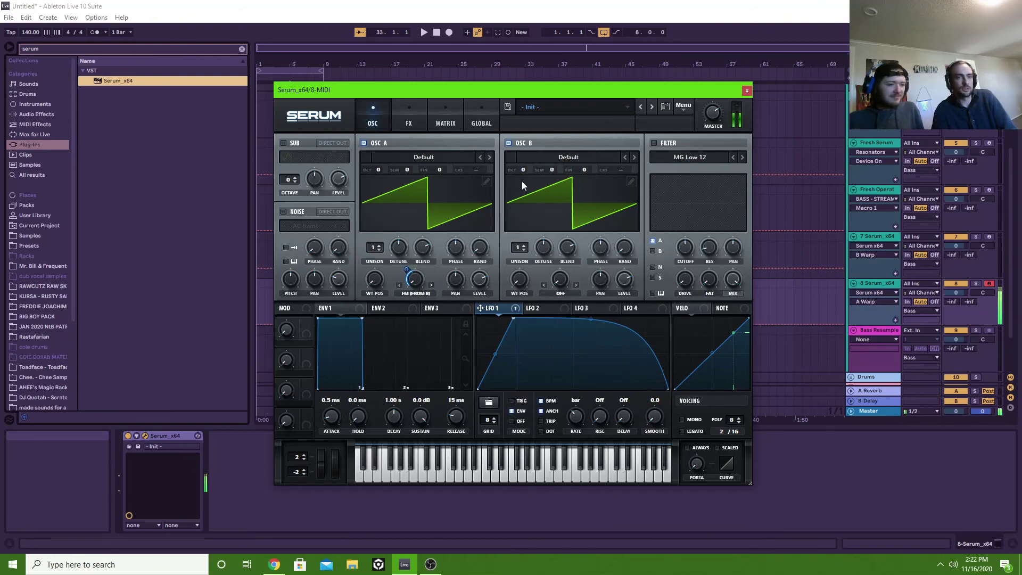
# Step: Load the Monster 3 [SL] wavetable into oscillator B and lower that oscillator's level
pyautogui.click(594, 158)
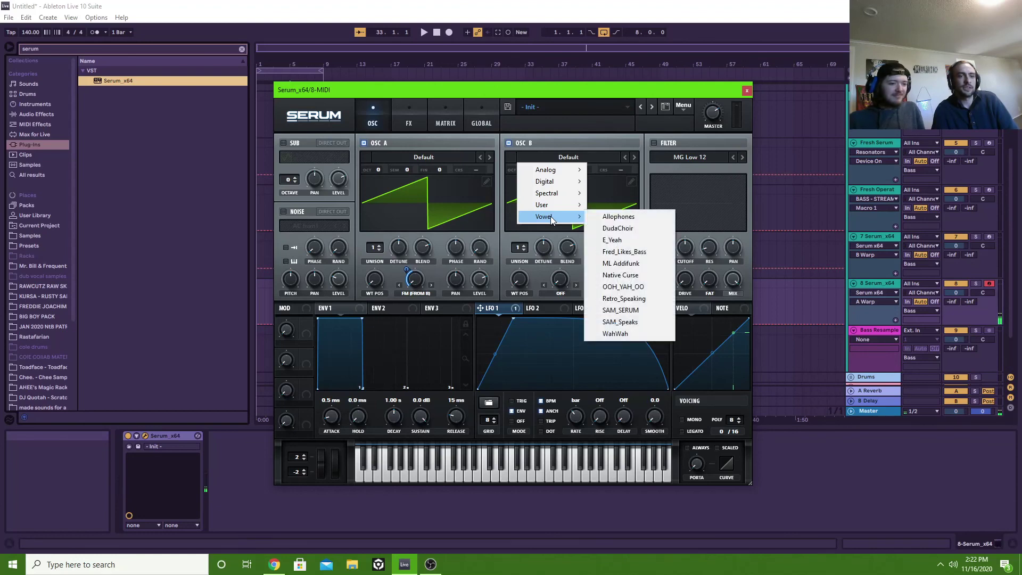
pyautogui.moveTo(560, 197)
pyautogui.click(606, 286)
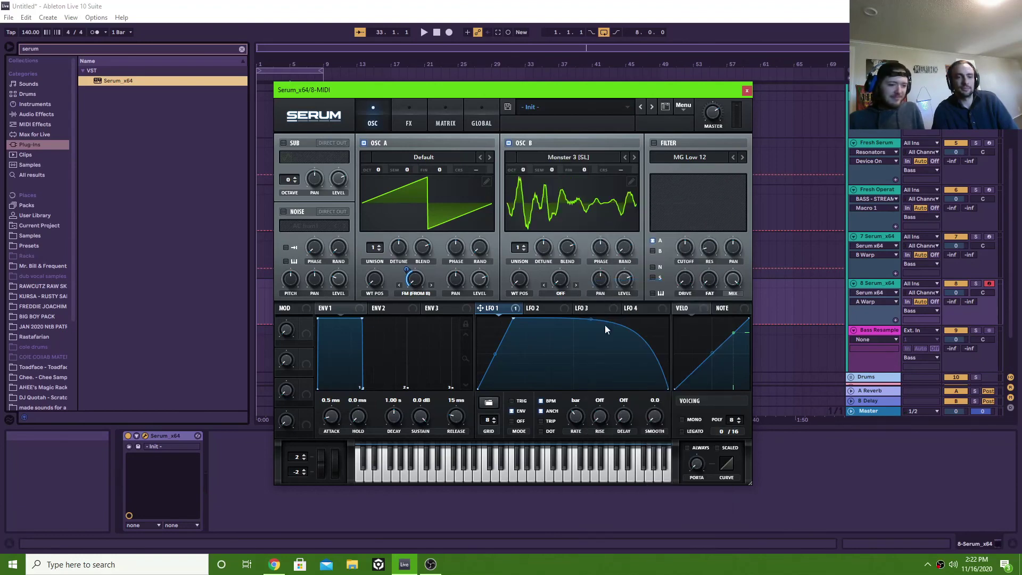
pyautogui.click(622, 280)
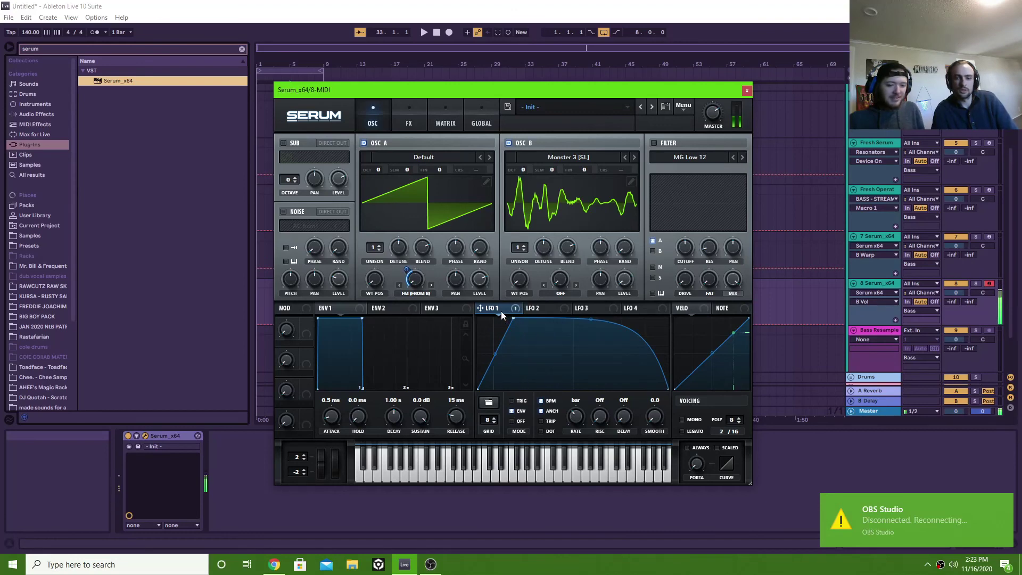